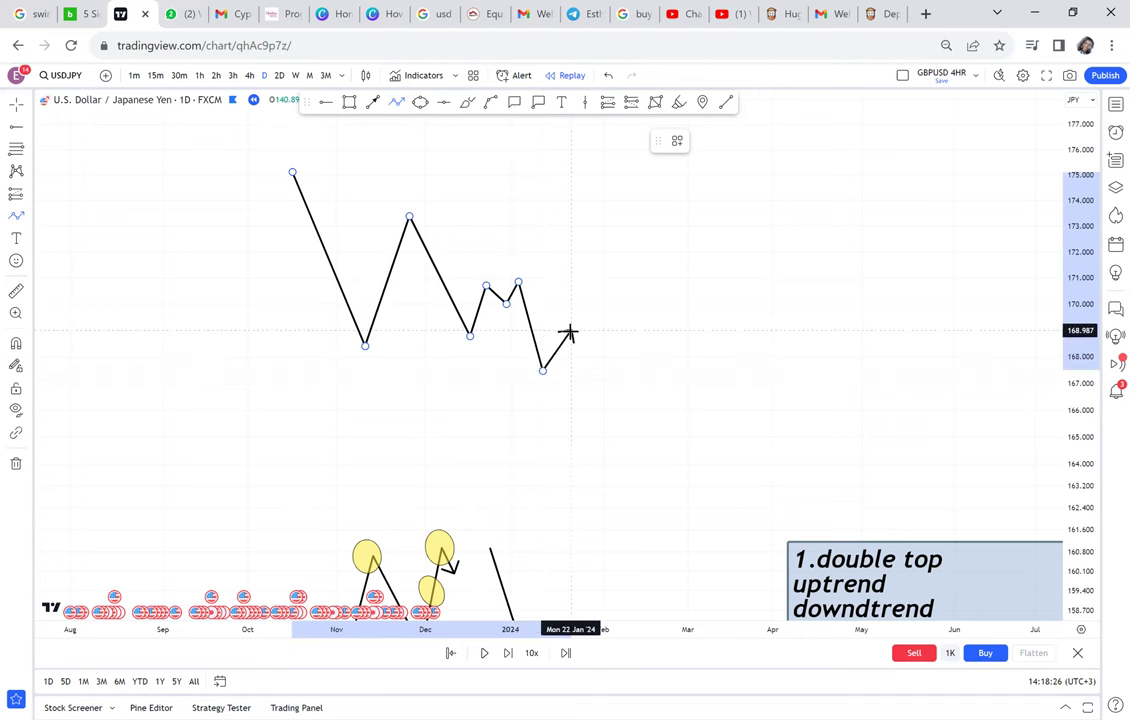
# - Finish the downtrend path with a final leg down to about 163.0 and draw a rectangle zone across its two lows from about 168.4 to 169.1
pyautogui.doubleClick(615, 490)
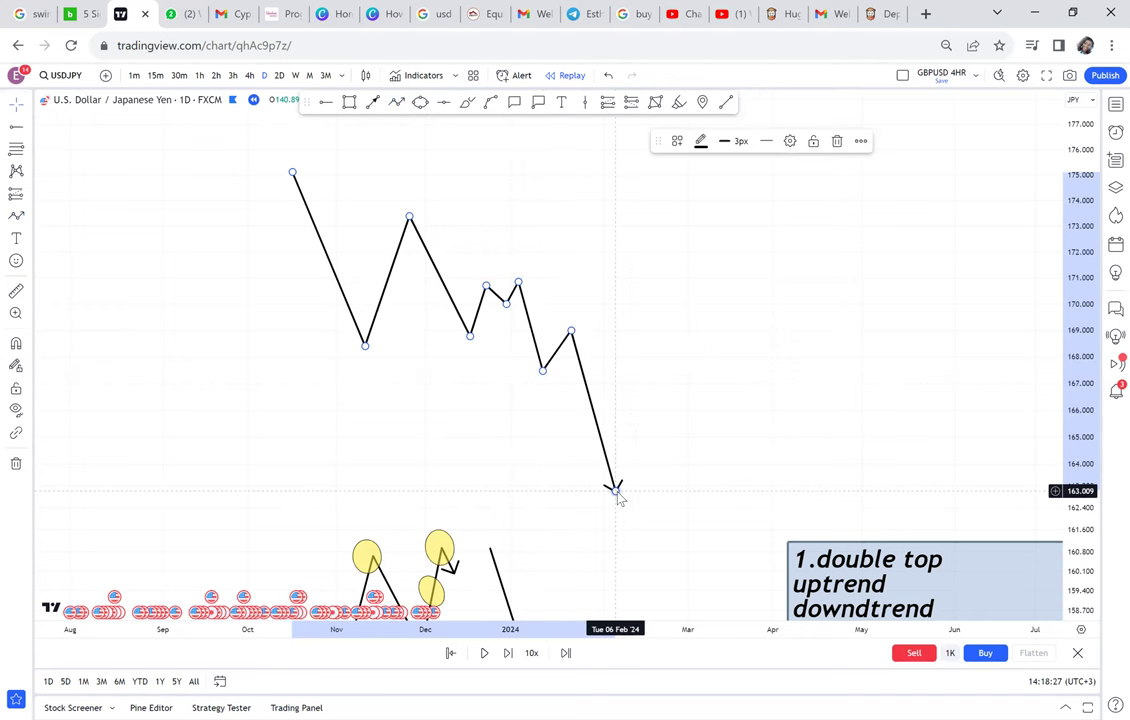
pyautogui.click(349, 102)
pyautogui.moveTo(322, 346); pyautogui.dragTo(590, 328)
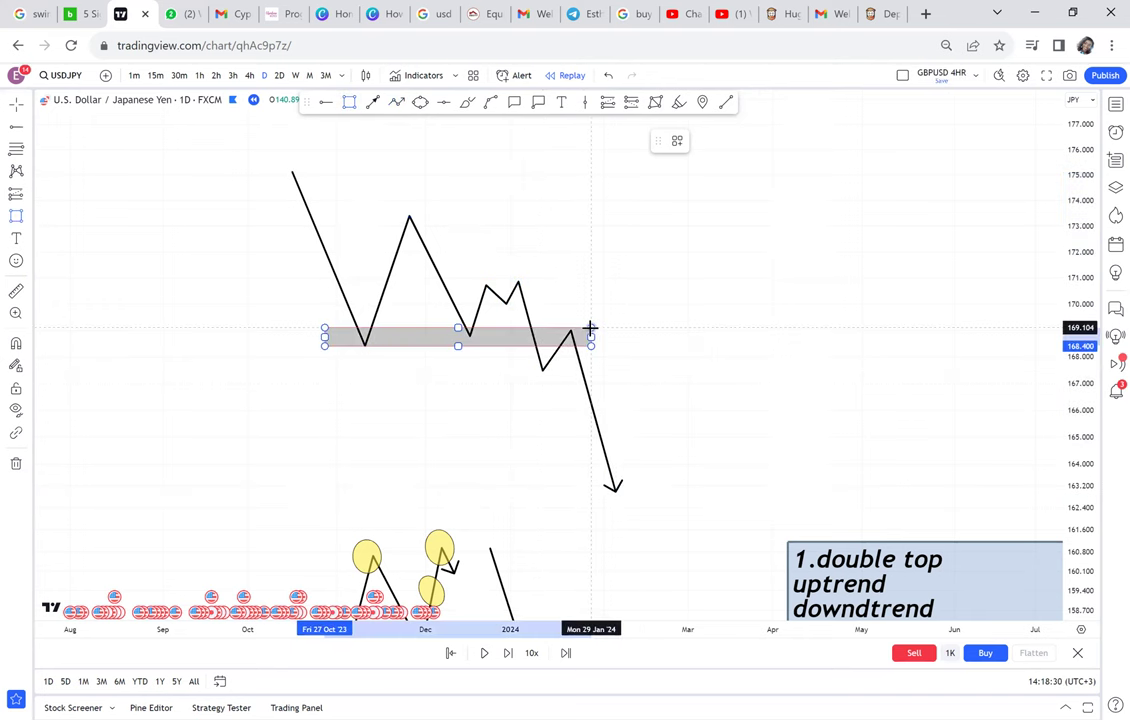
# - Circle both lows of the pattern inside the grey zone with yellow ellipses
pyautogui.click(420, 102)
pyautogui.click(353, 351)
pyautogui.click(386, 330)
pyautogui.click(396, 352)
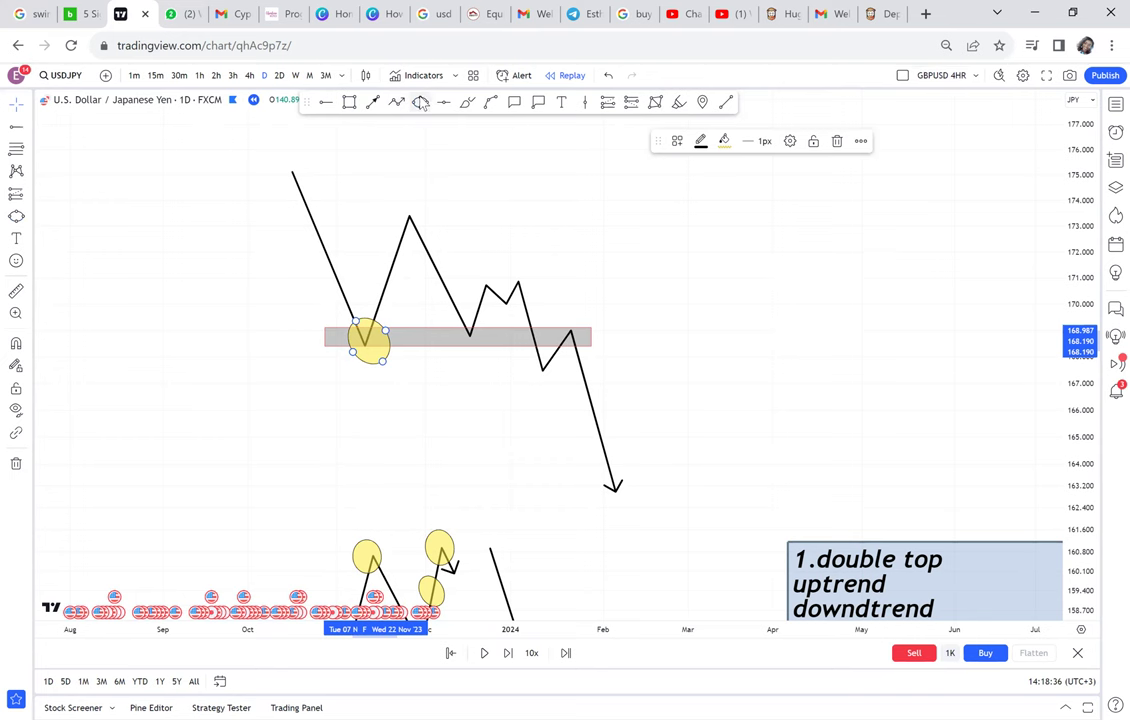
pyautogui.click(421, 102)
pyautogui.click(461, 343)
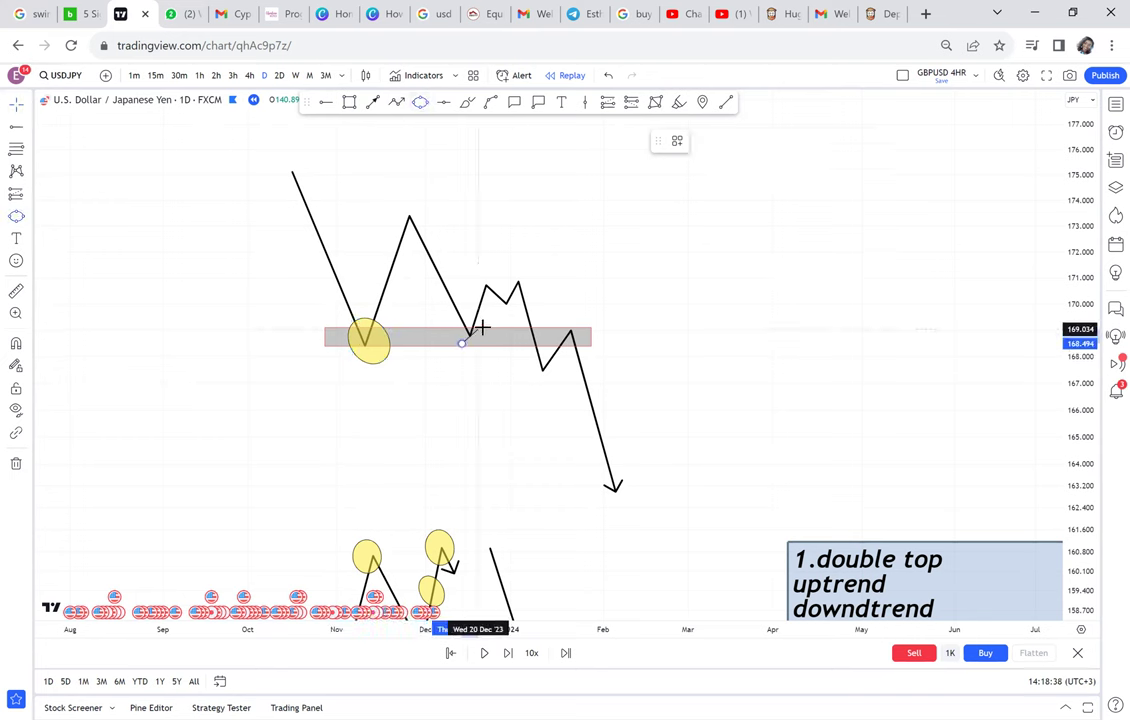
pyautogui.click(482, 326)
pyautogui.click(494, 343)
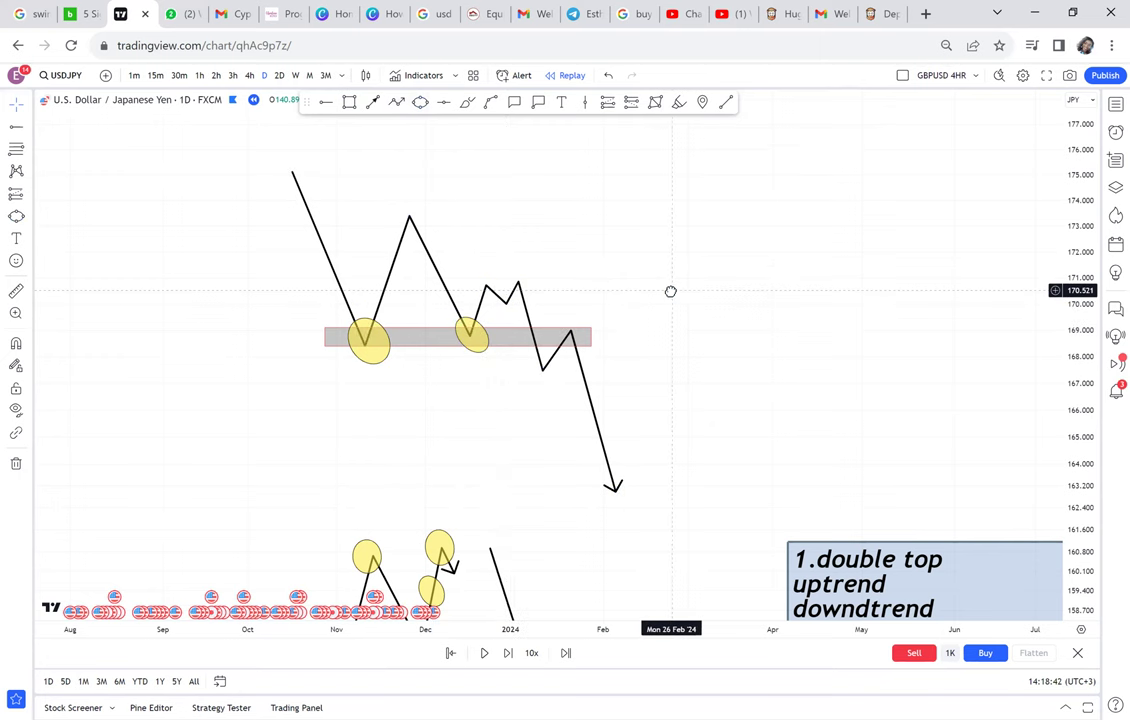
# - Draw a tall narrow rectangle from about 160.1 to 165.3 in the empty chart area before the existing sketches, around mid-July 2023
pyautogui.moveTo(613, 279); pyautogui.dragTo(588, 224)
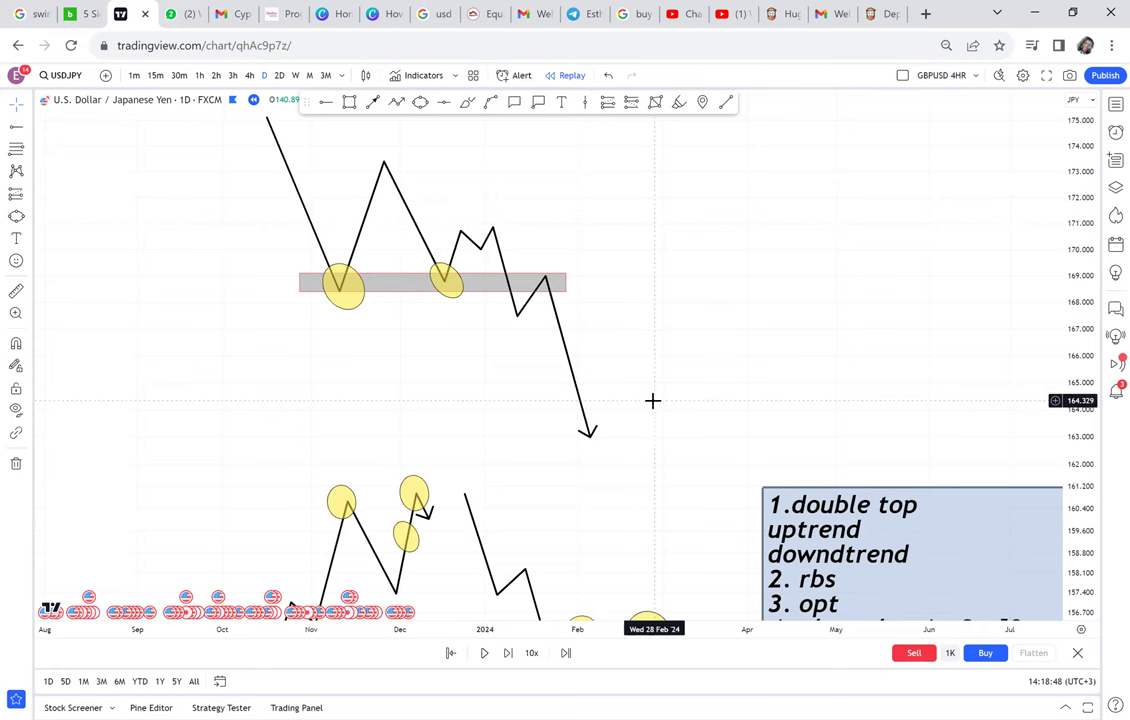
pyautogui.moveTo(656, 358); pyautogui.dragTo(655, 101)
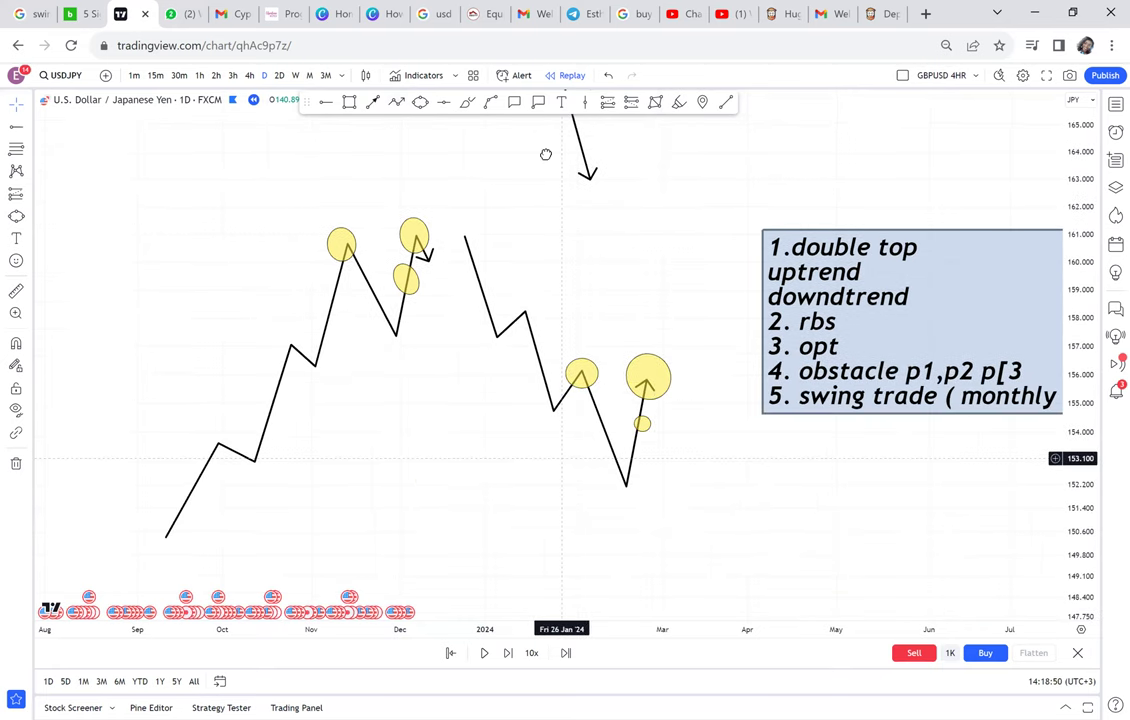
pyautogui.scroll(-5, 560, 145)
pyautogui.scroll(10, 442, 241)
pyautogui.hscroll(-3, 442, 241)
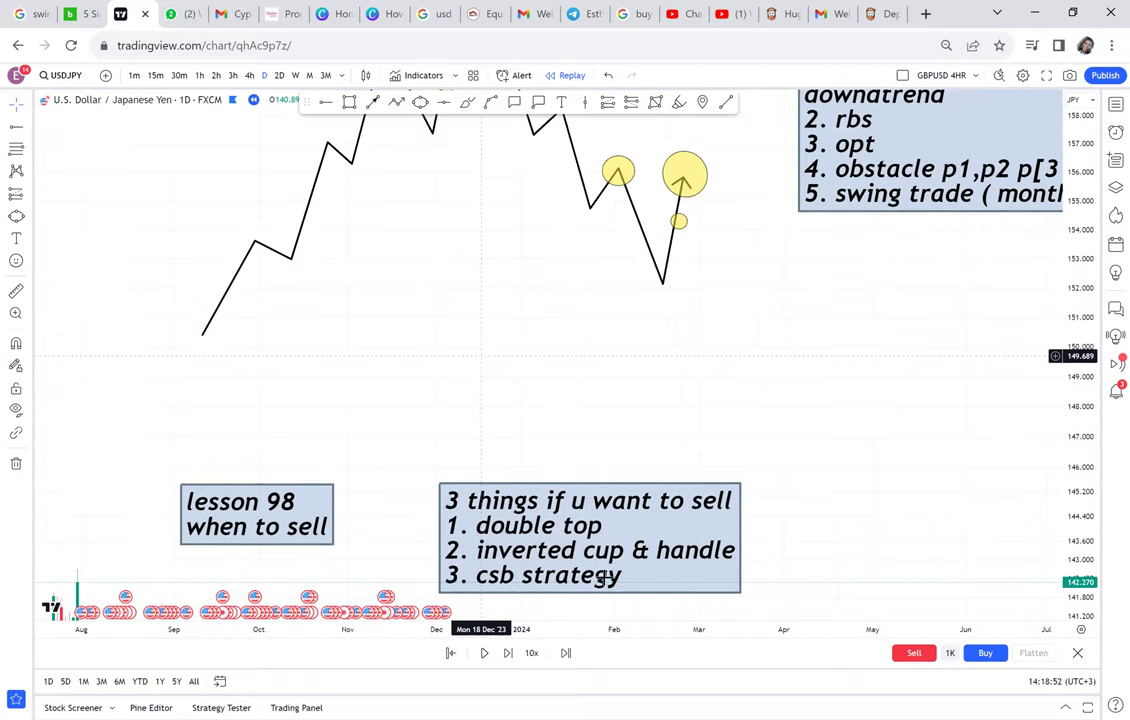
pyautogui.click(349, 102)
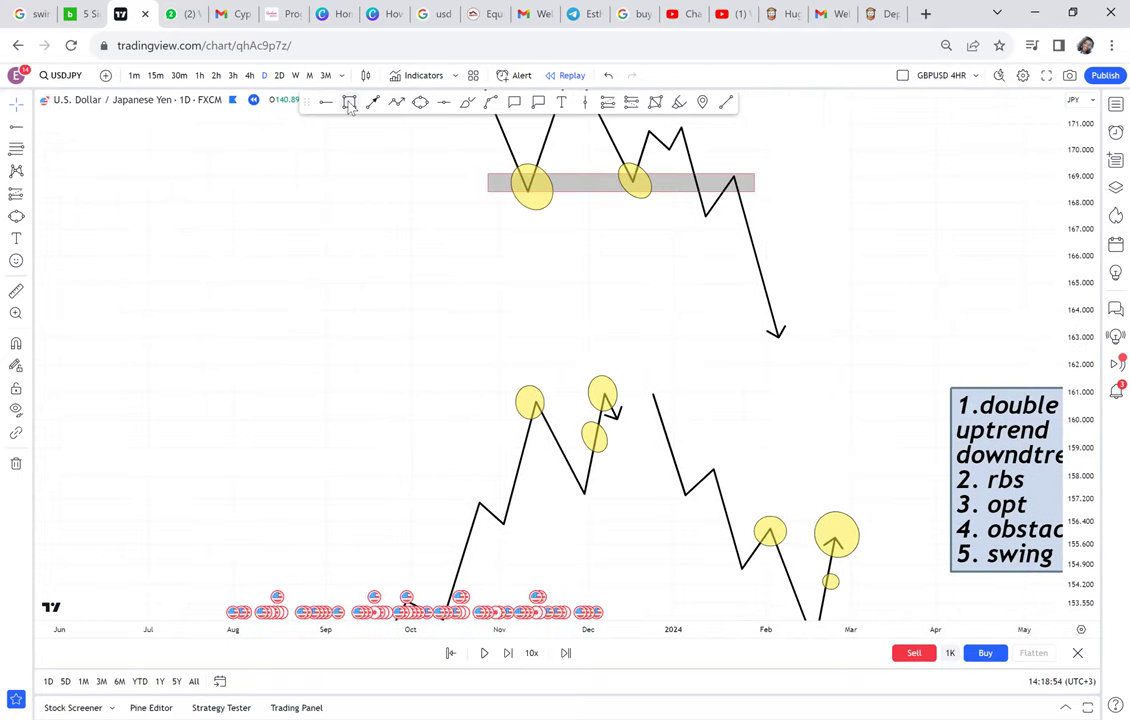
pyautogui.click(184, 416)
pyautogui.click(210, 305)
pyautogui.click(205, 275)
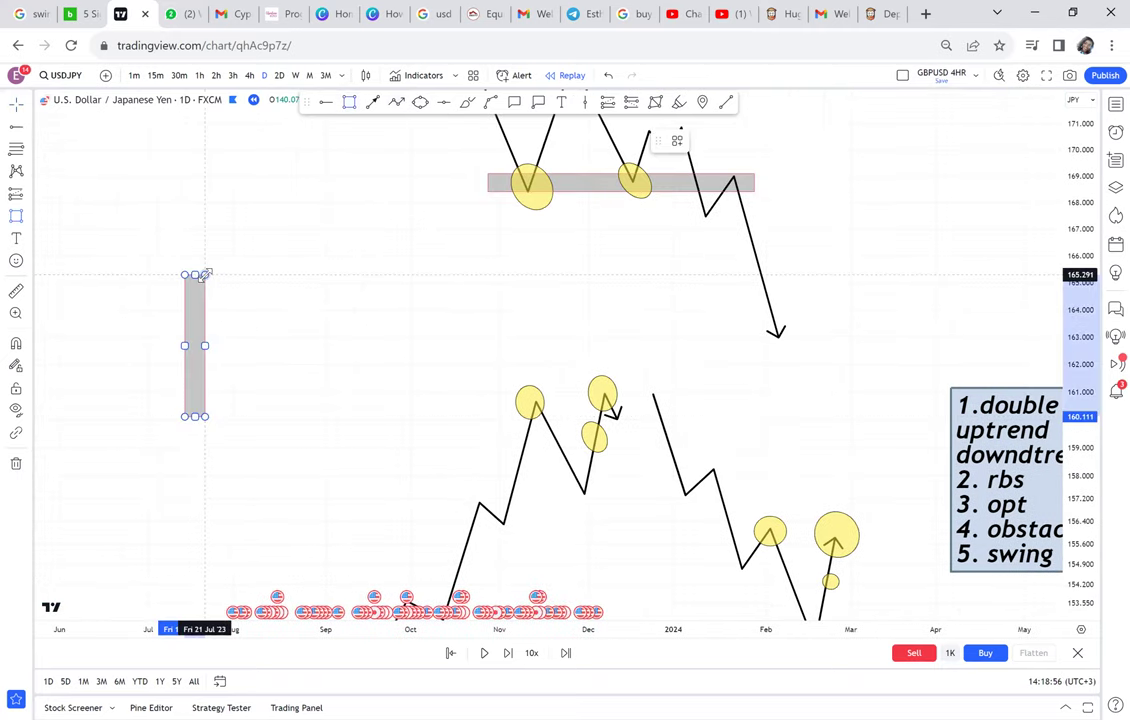
# - Fill the rectangle green at 100% opacity and shape it into a wider candle with an upper wick reaching about 166.4
pyautogui.click(726, 143)
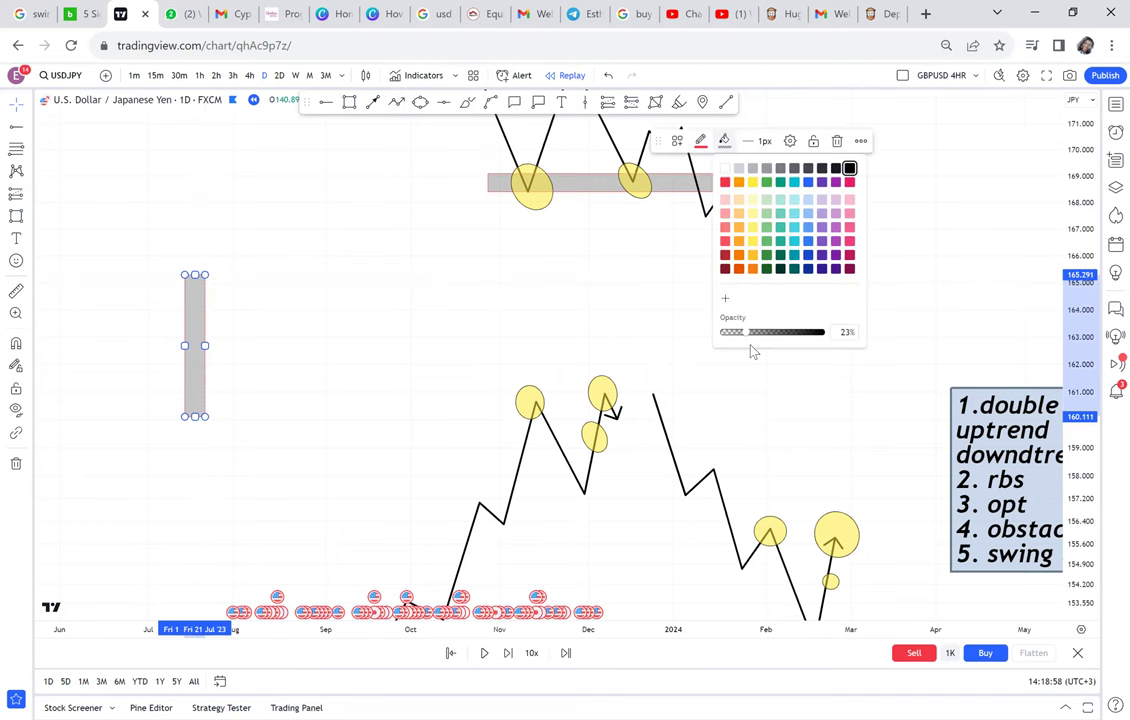
pyautogui.moveTo(752, 333); pyautogui.dragTo(823, 343)
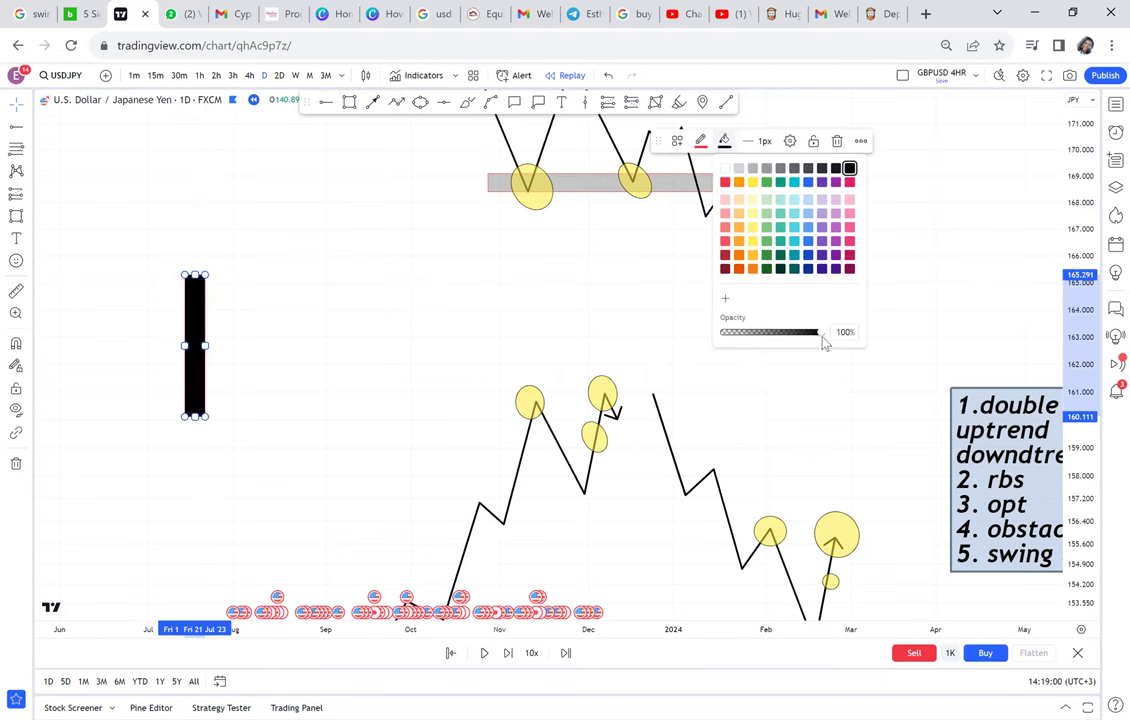
pyautogui.click(766, 181)
pyautogui.click(451, 298)
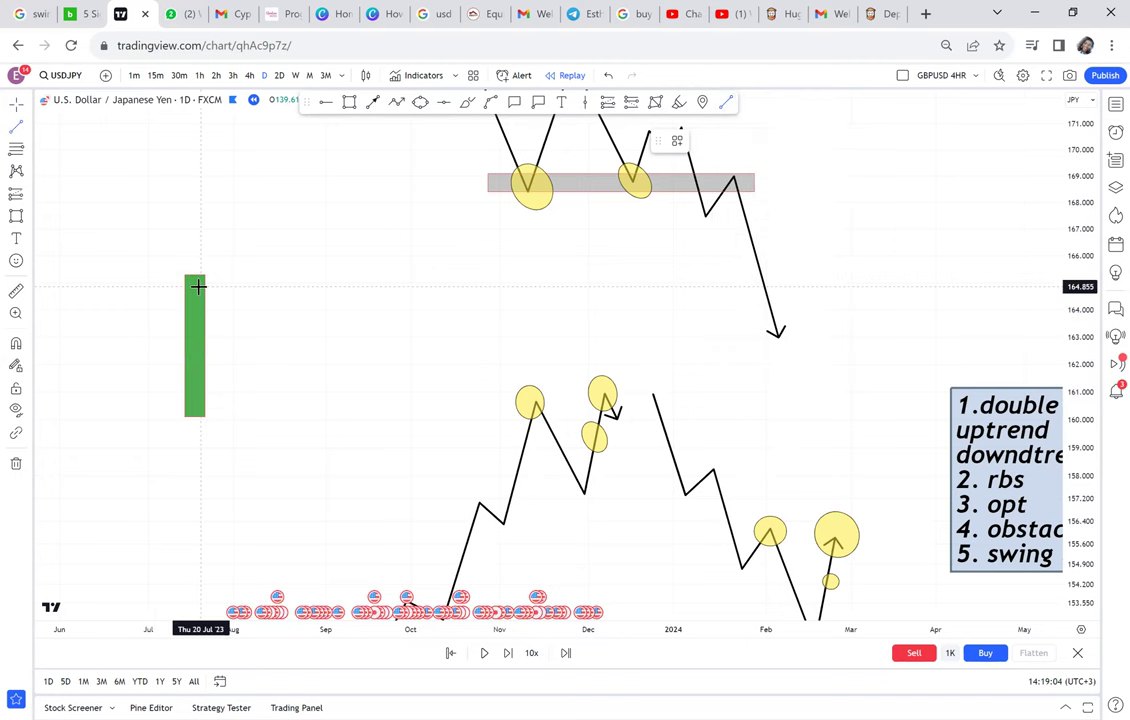
pyautogui.moveTo(199, 247); pyautogui.dragTo(217, 280)
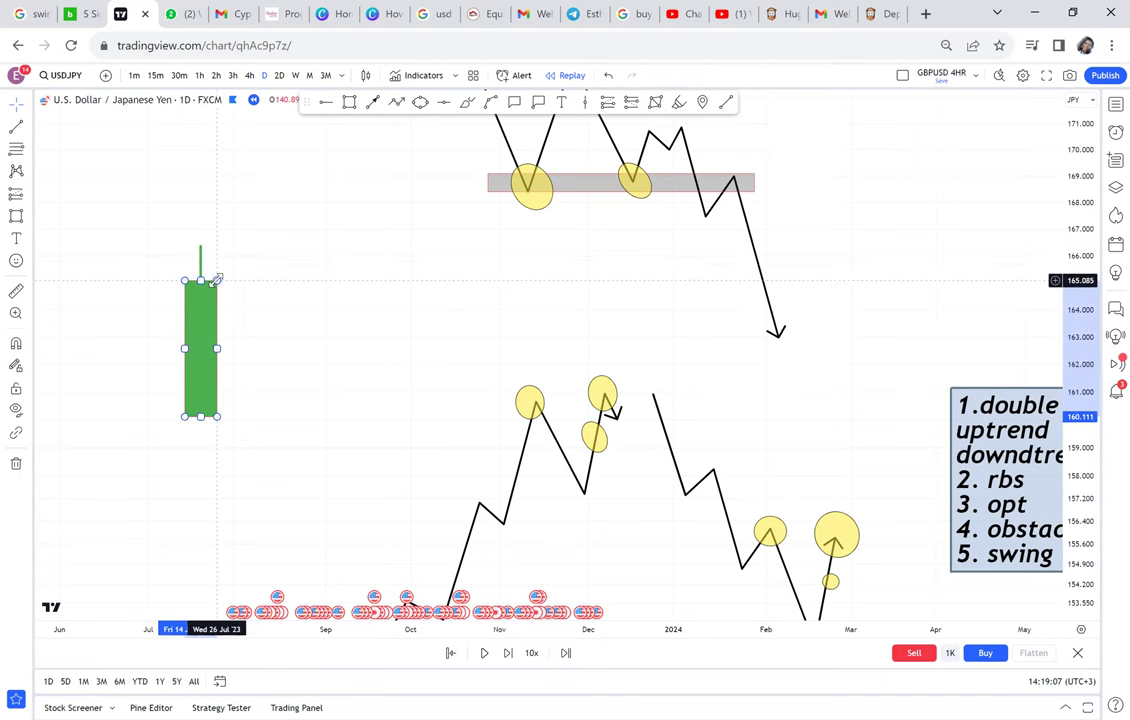
# - Draw a second candle body from about 165.1 down to 162.9 just after the green candle and fill it red
pyautogui.click(290, 286)
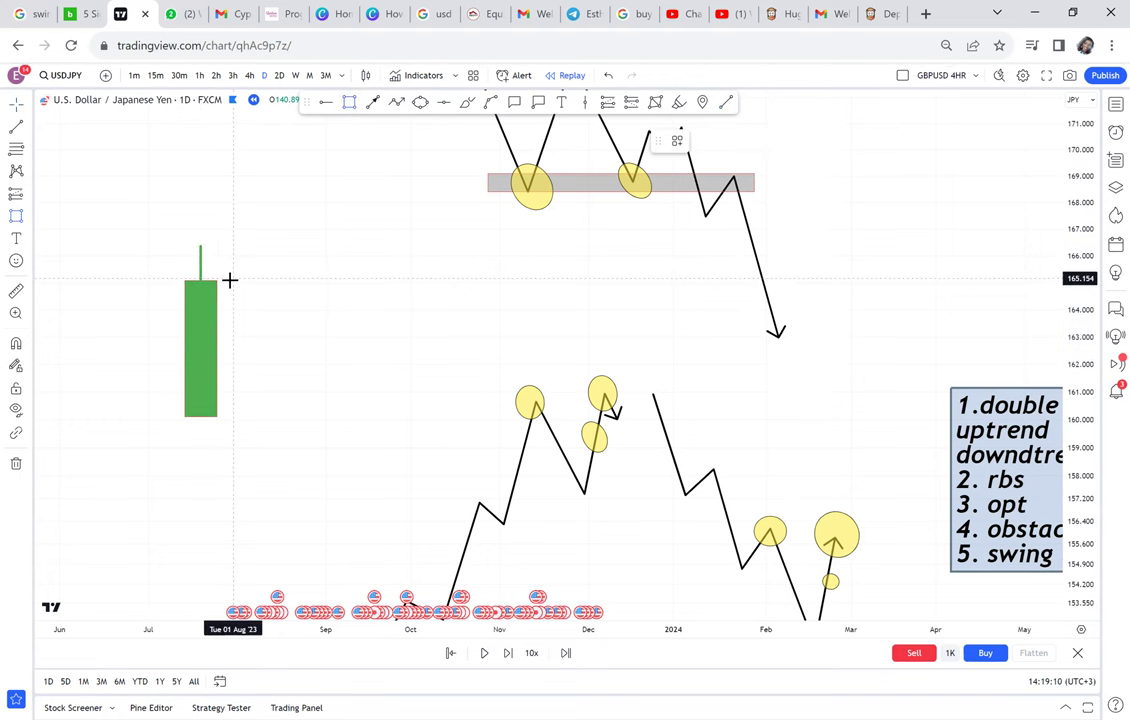
pyautogui.moveTo(229, 281); pyautogui.dragTo(270, 338)
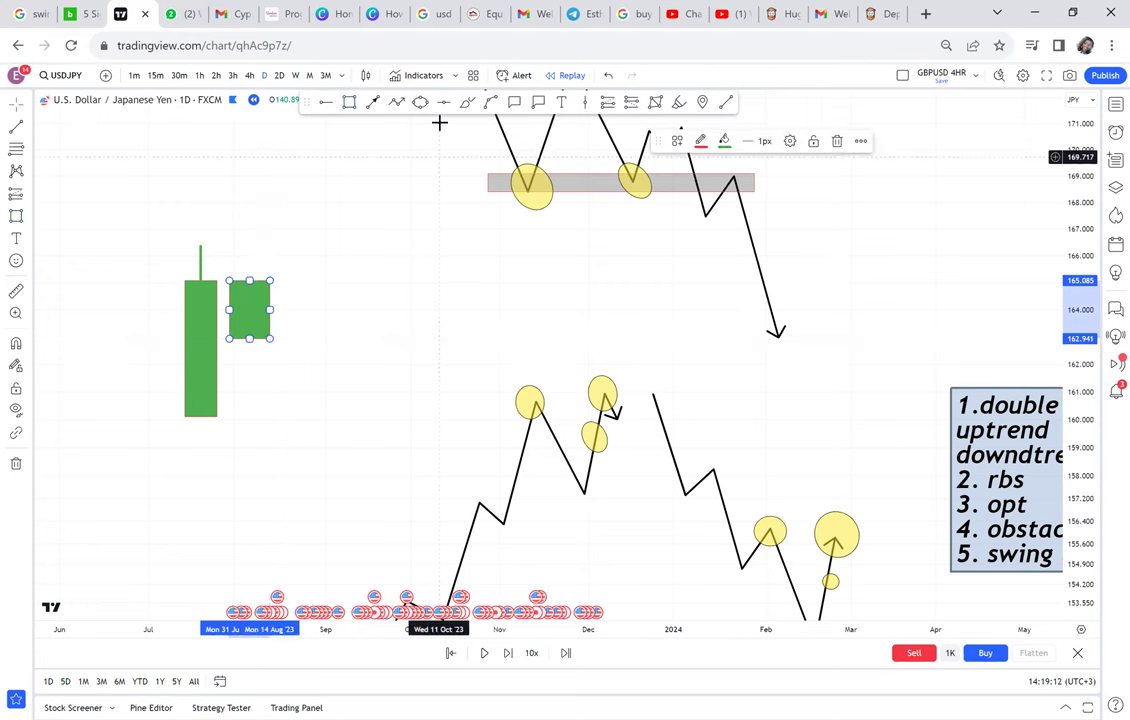
pyautogui.click(724, 140)
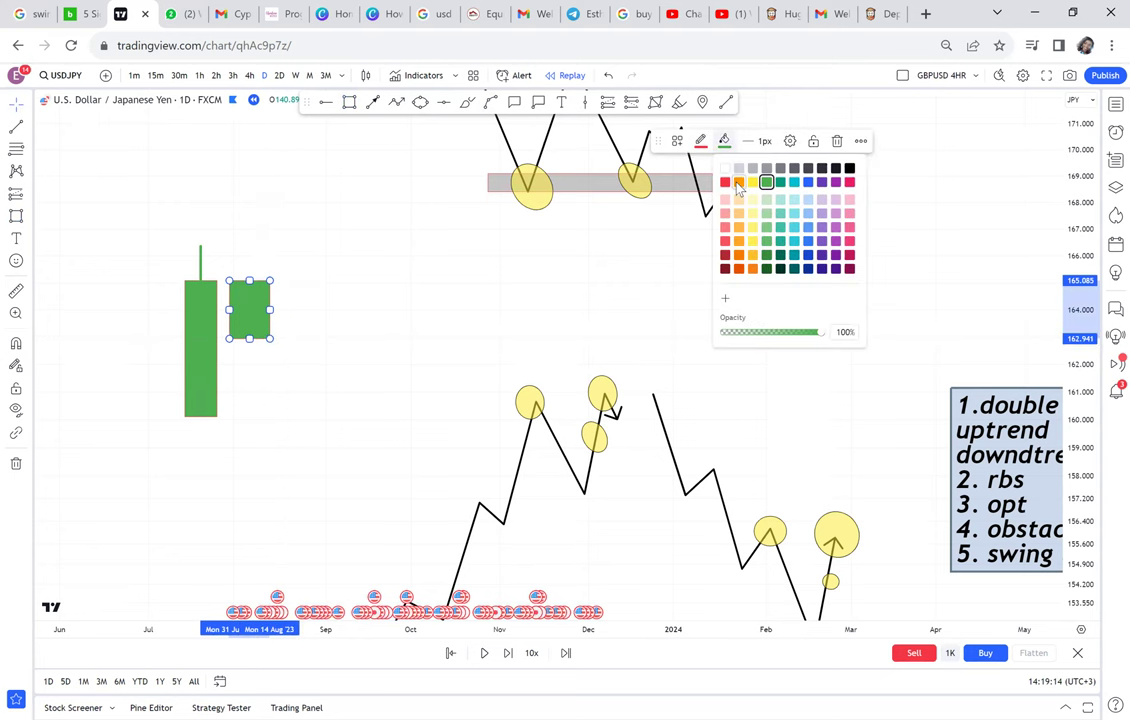
pyautogui.click(725, 181)
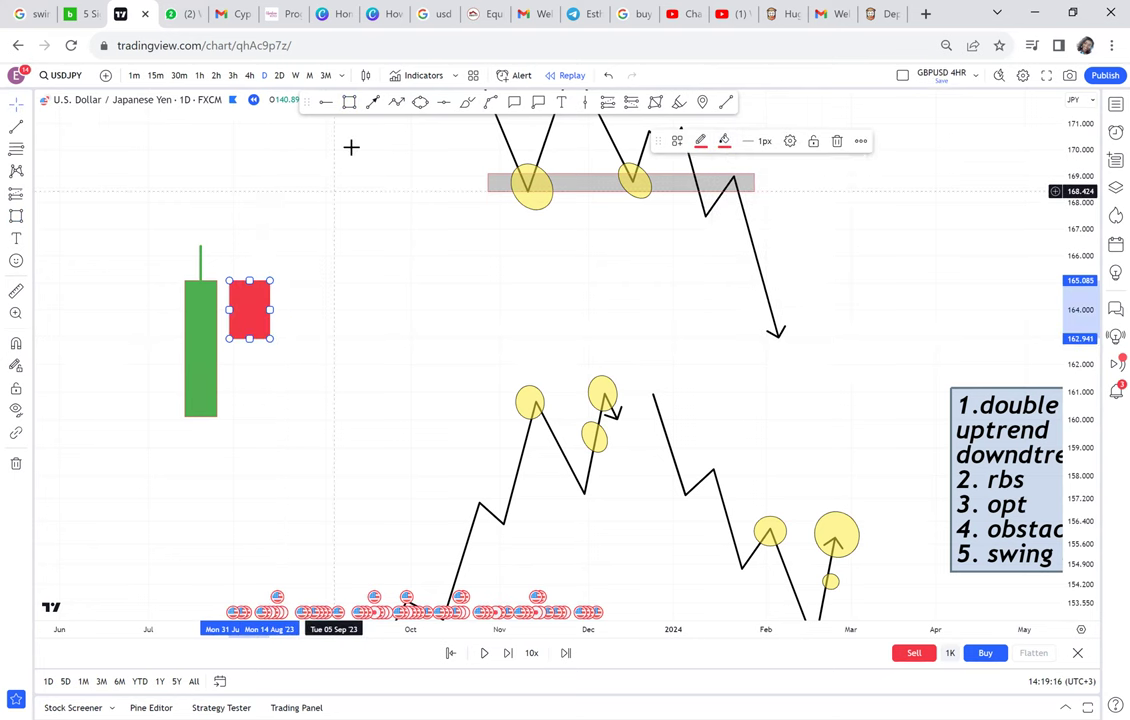
# - Place a horizontal ray at 166.375, along the tip of the green candle's upper wick
pyautogui.click(284, 99)
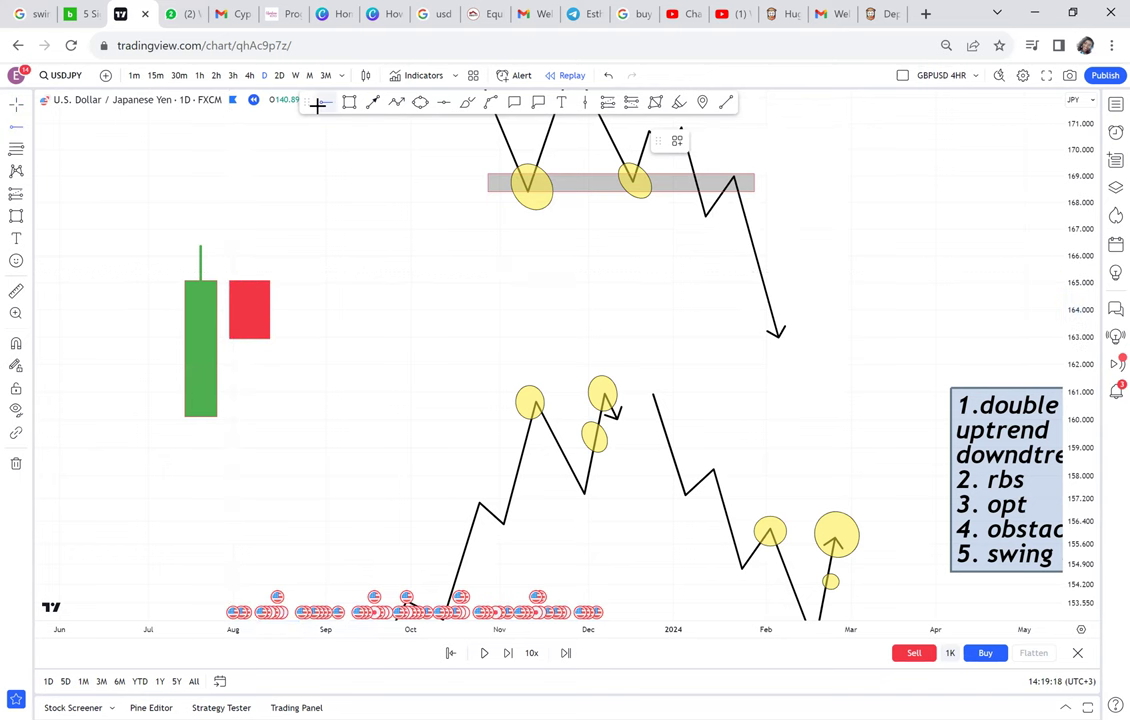
pyautogui.click(84, 246)
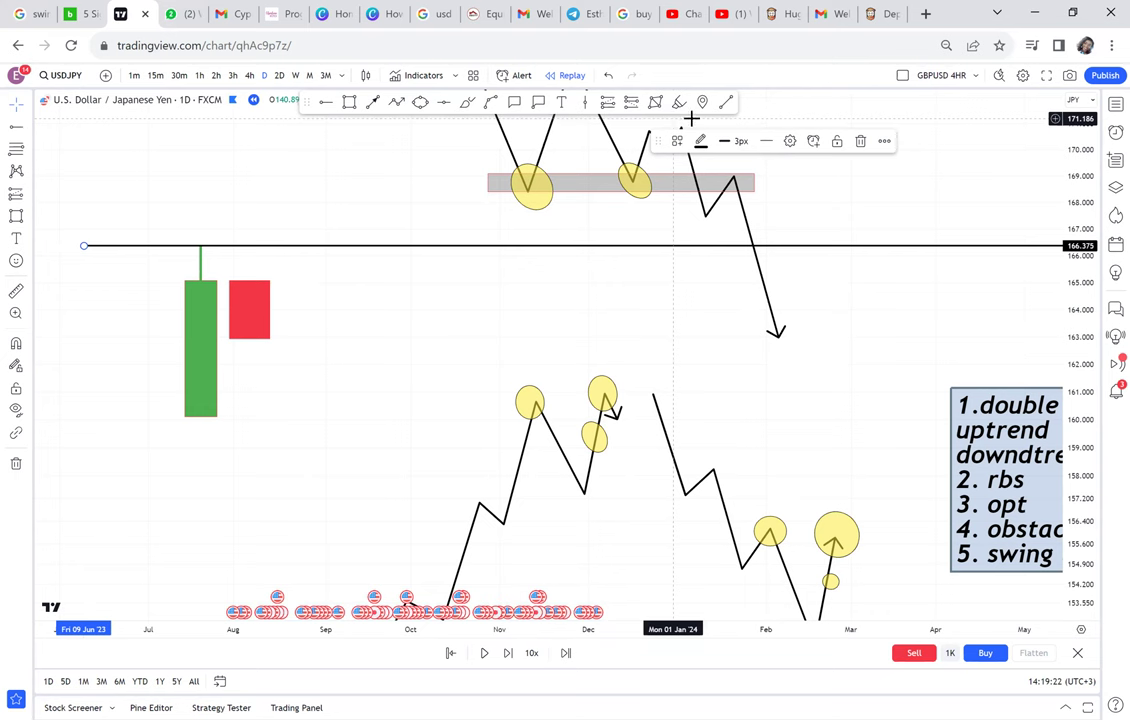
# - Add a lower wick to the red candle down to about 162.0 with a trend line and colour it red
pyautogui.click(721, 117)
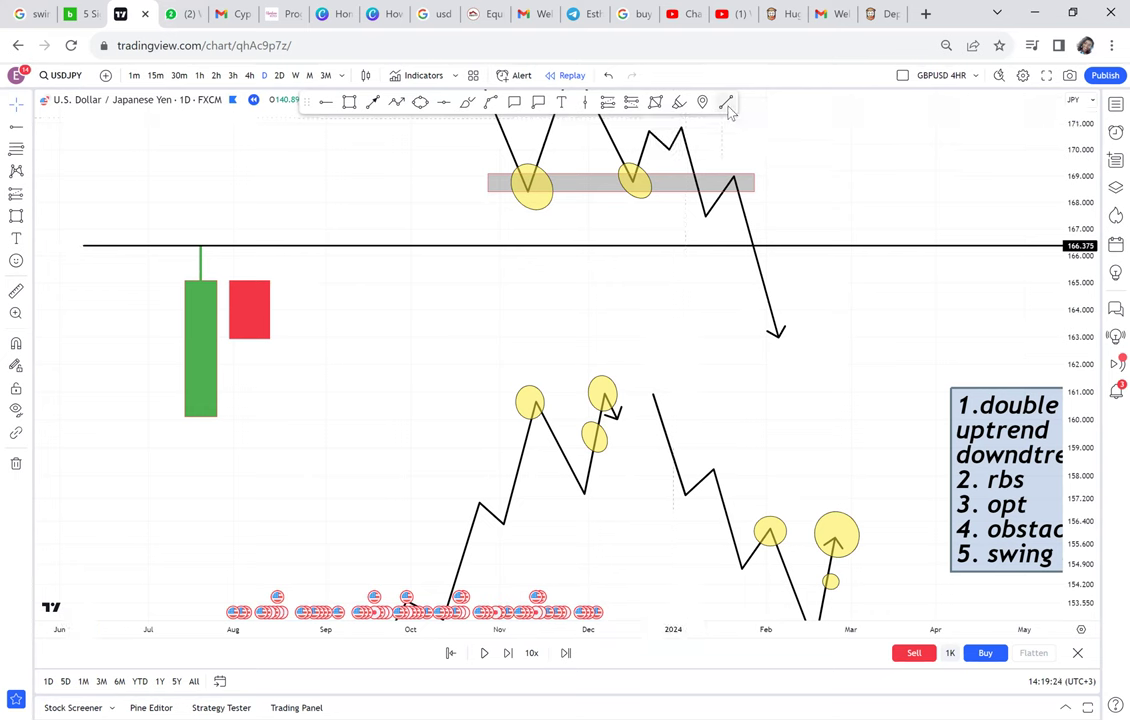
pyautogui.click(249, 328)
pyautogui.click(249, 364)
pyautogui.click(249, 364)
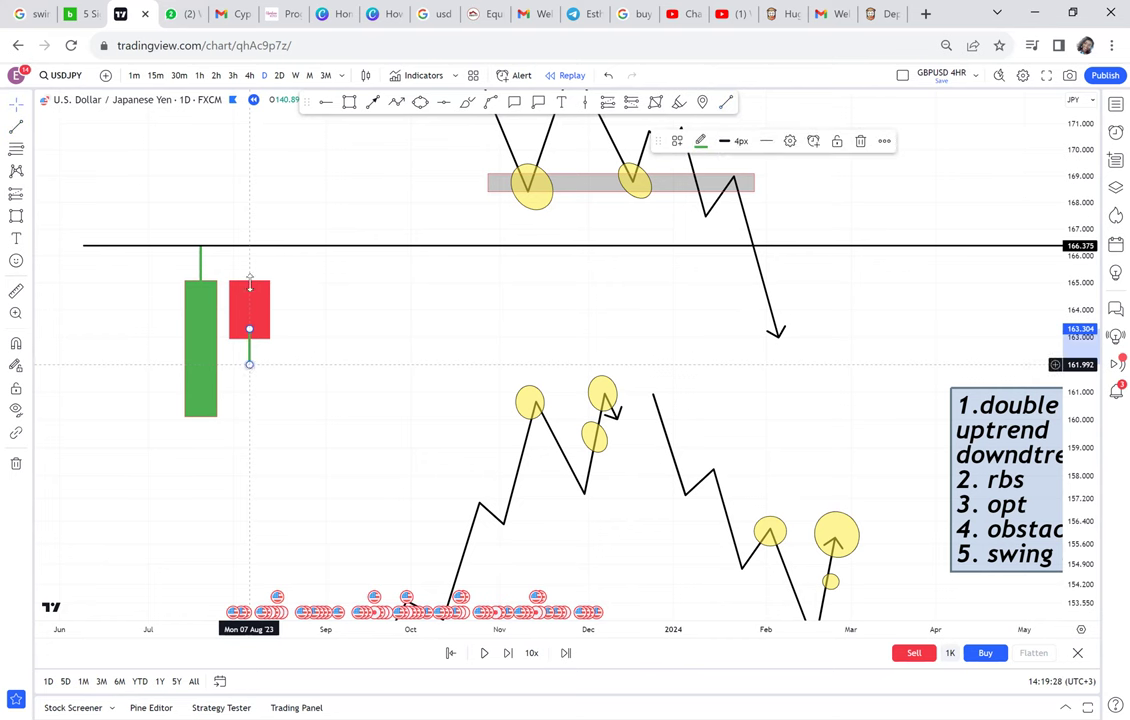
pyautogui.click(706, 153)
pyautogui.click(250, 360)
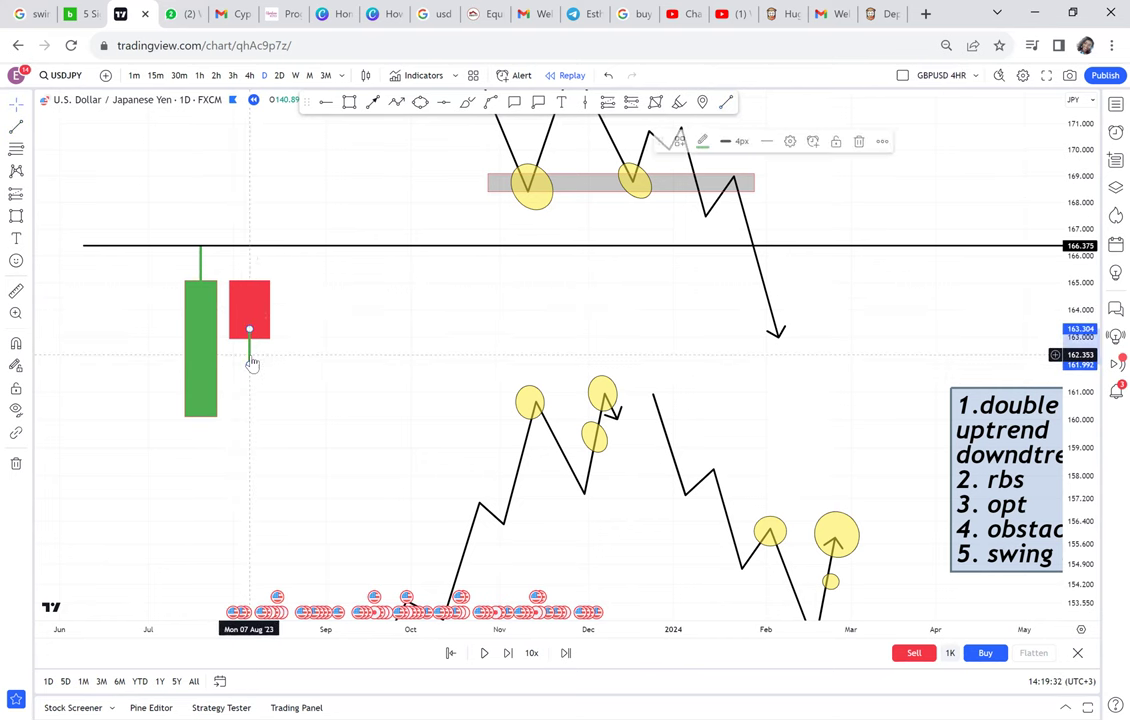
pyautogui.click(701, 142)
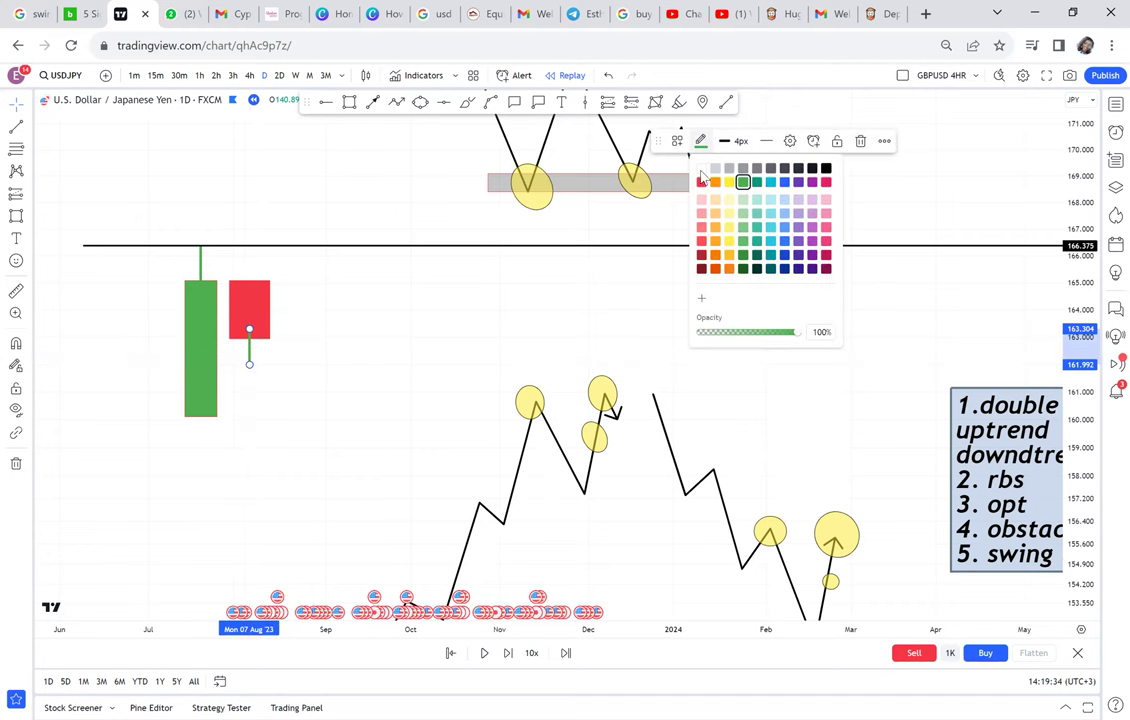
pyautogui.click(702, 183)
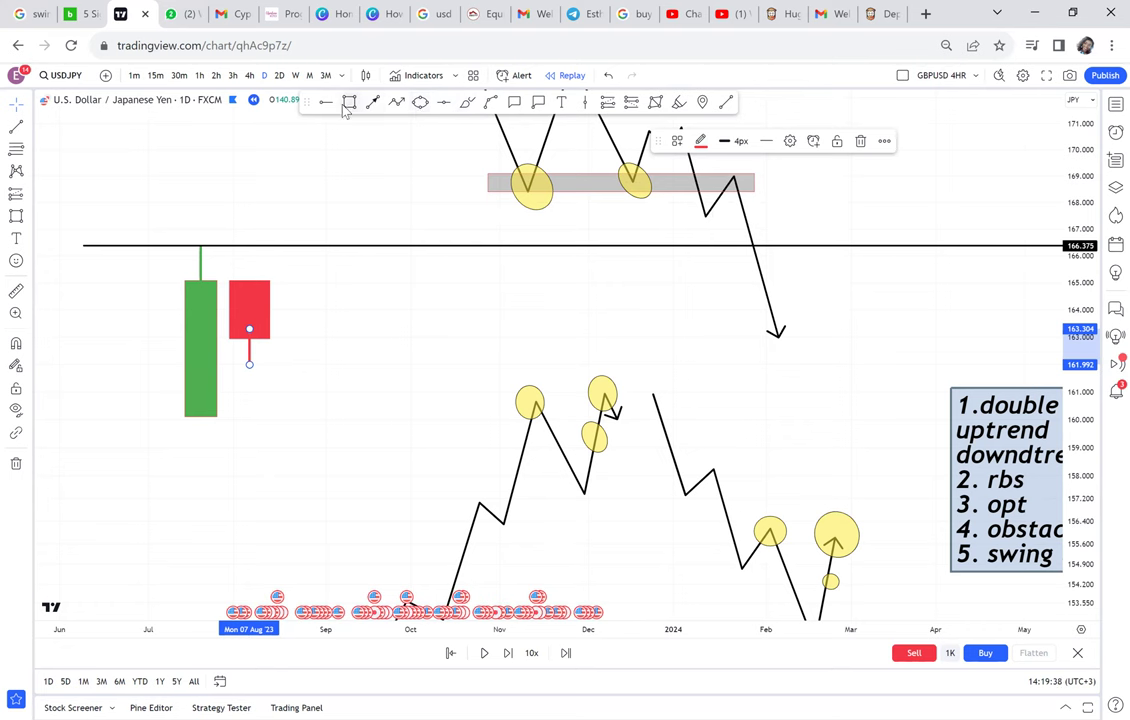
# - Draw a third candle body from about 163.0 to 165.7 after the red candle and fill it green
pyautogui.click(335, 302)
pyautogui.moveTo(287, 337)
pyautogui.mouseDown()
pyautogui.moveTo(328, 282)
pyautogui.moveTo(326, 263)
pyautogui.mouseUp()
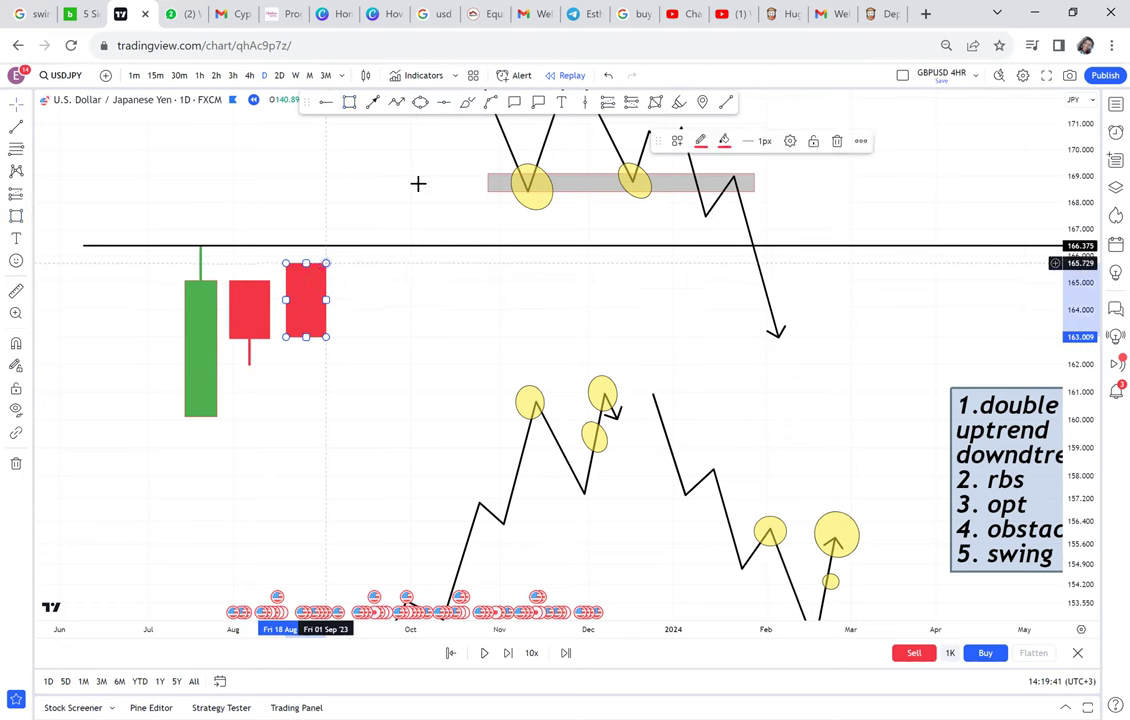
pyautogui.click(724, 139)
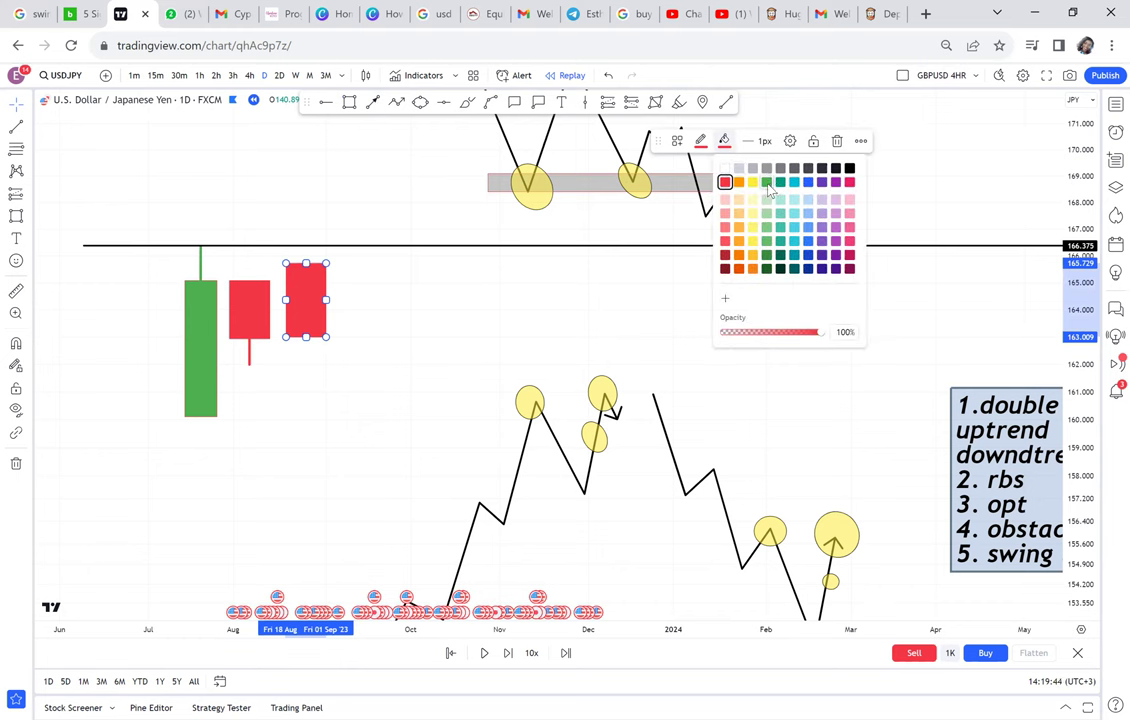
pyautogui.click(767, 183)
# - Place a horizontal ray at 161.924, along the tip of the red candle's lower wick
pyautogui.click(358, 128)
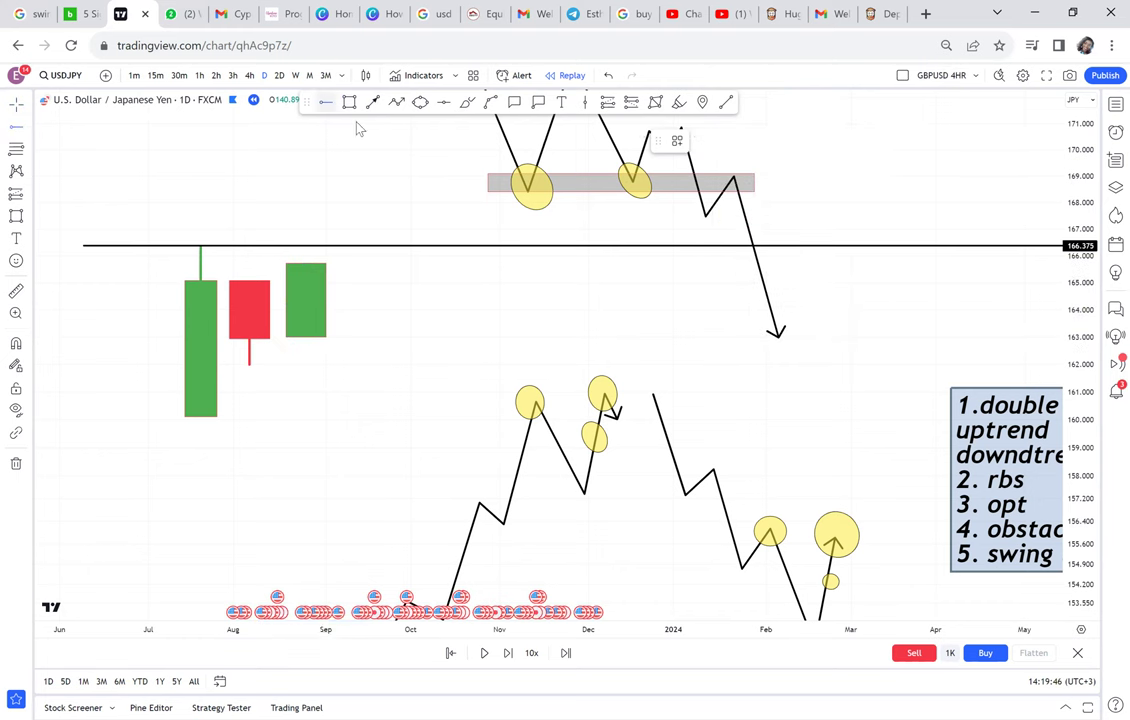
pyautogui.click(160, 371)
pyautogui.moveTo(161, 371); pyautogui.dragTo(177, 366)
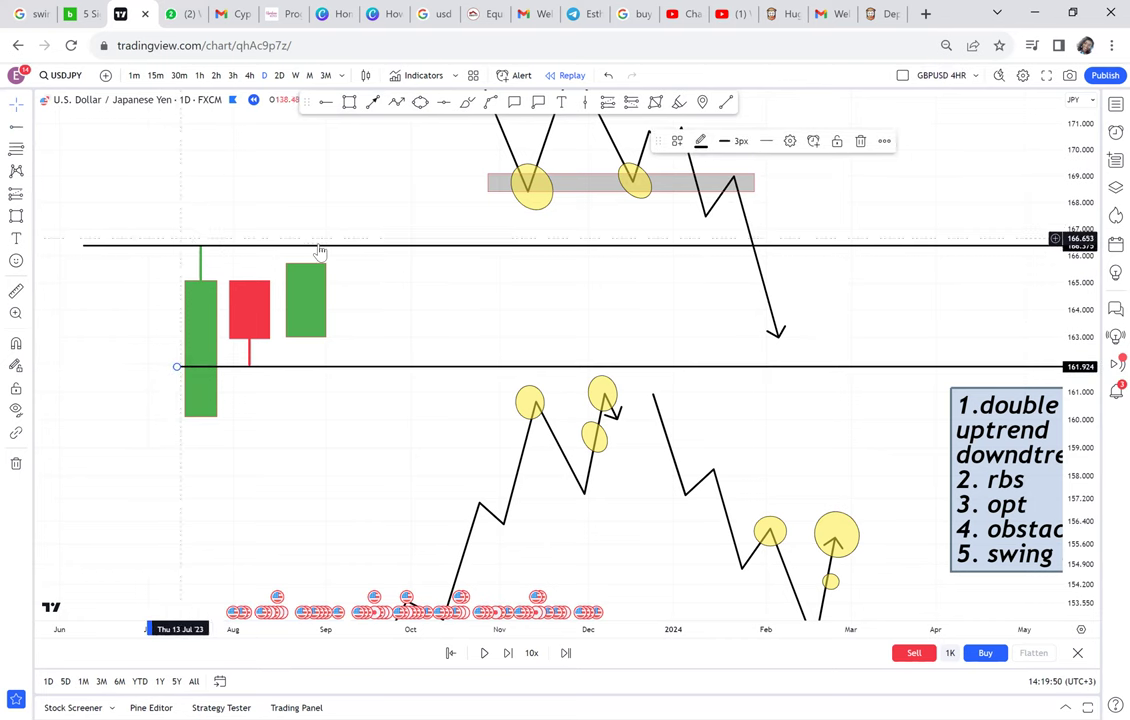
# - Move the third candle body below and before the first candle, spanning about 155.0 to 157.6, and fill it red
pyautogui.moveTo(368, 388); pyautogui.dragTo(288, 434)
pyautogui.click(492, 205)
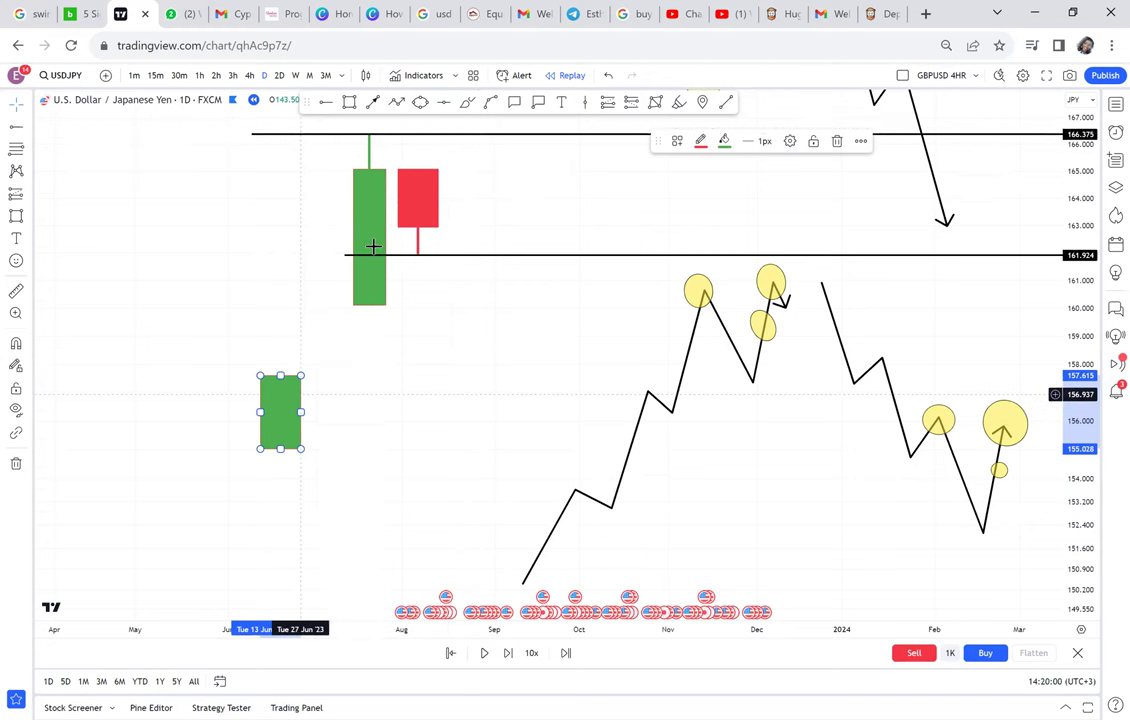
pyautogui.click(723, 141)
pyautogui.click(725, 183)
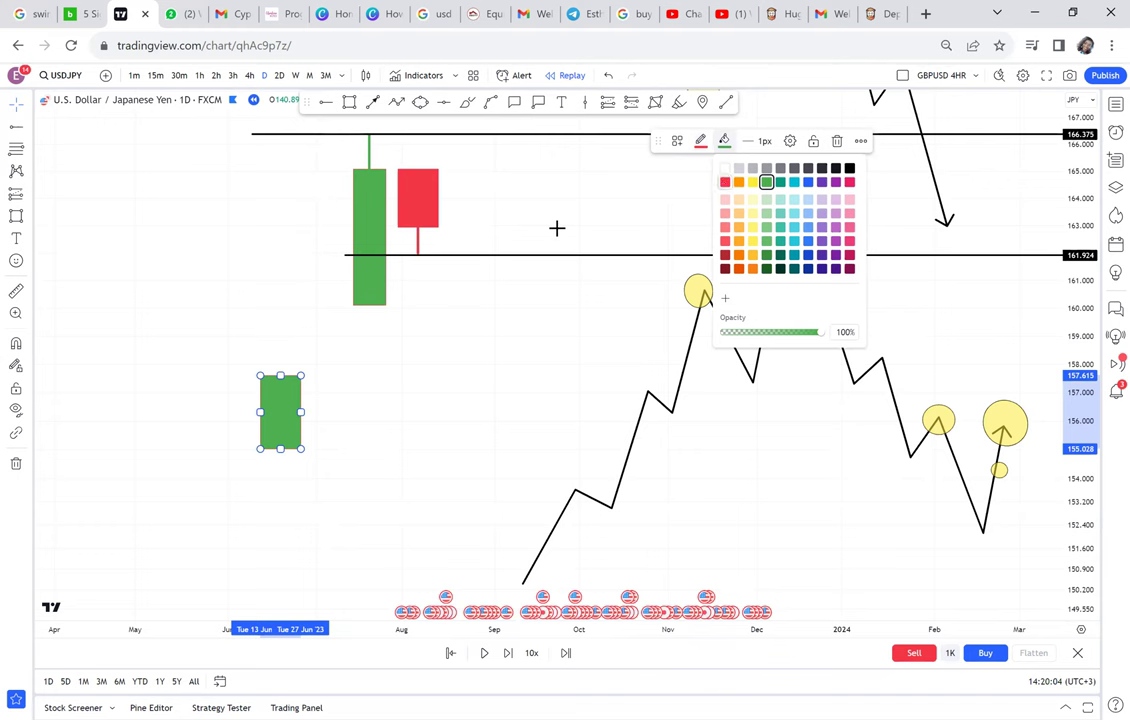
# - Draw a candle body from about 155.0 to 159.0 right after the lower red candle and fill it green
pyautogui.click(350, 103)
pyautogui.click(310, 449)
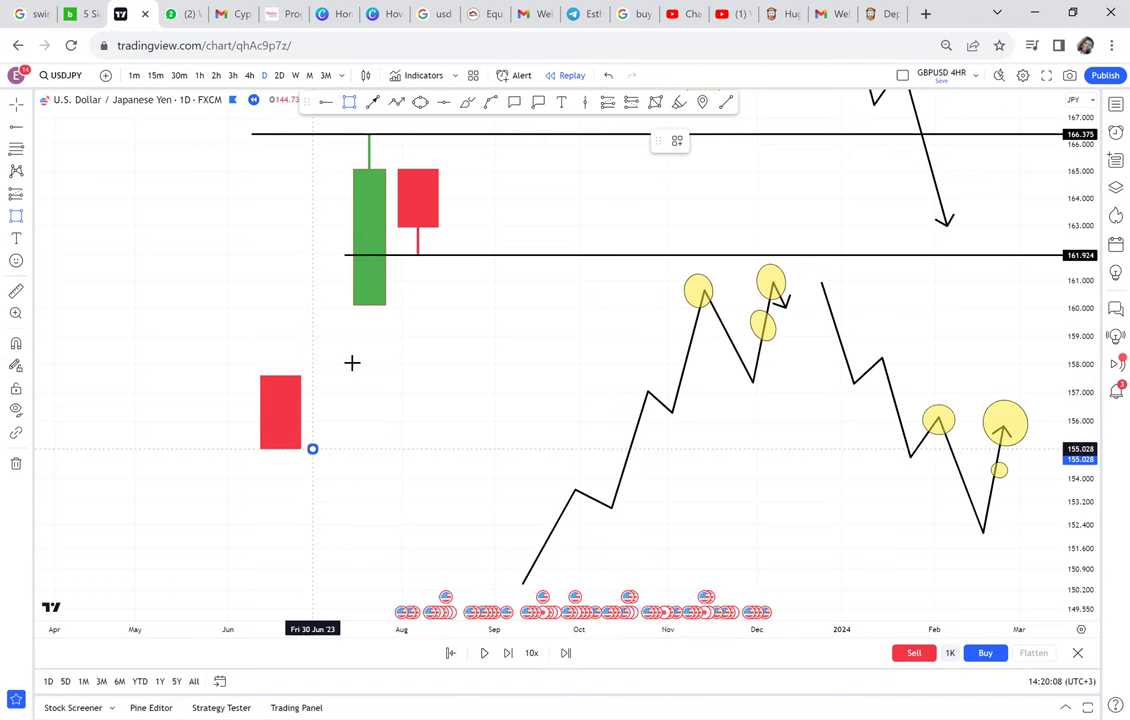
pyautogui.click(350, 336)
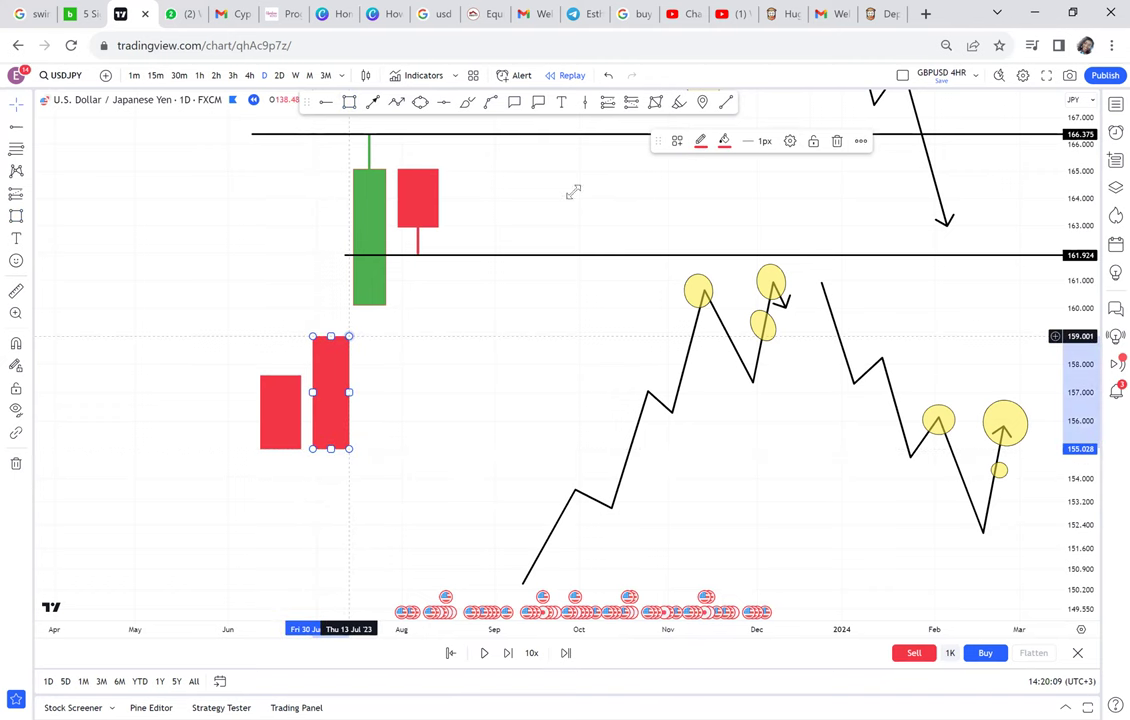
pyautogui.click(725, 141)
pyautogui.click(766, 183)
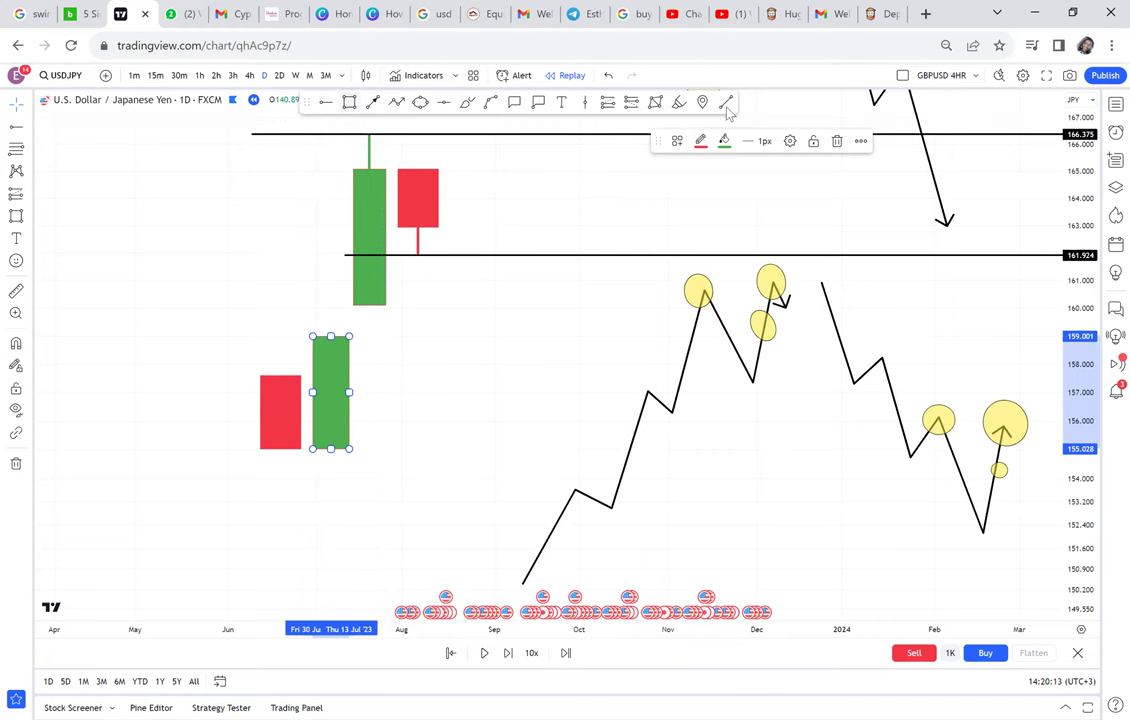
# - Draw a lower wick on the lower red candle down to about 154.3 and place a horizontal ray at 154.297 along its tip
pyautogui.click(385, 460)
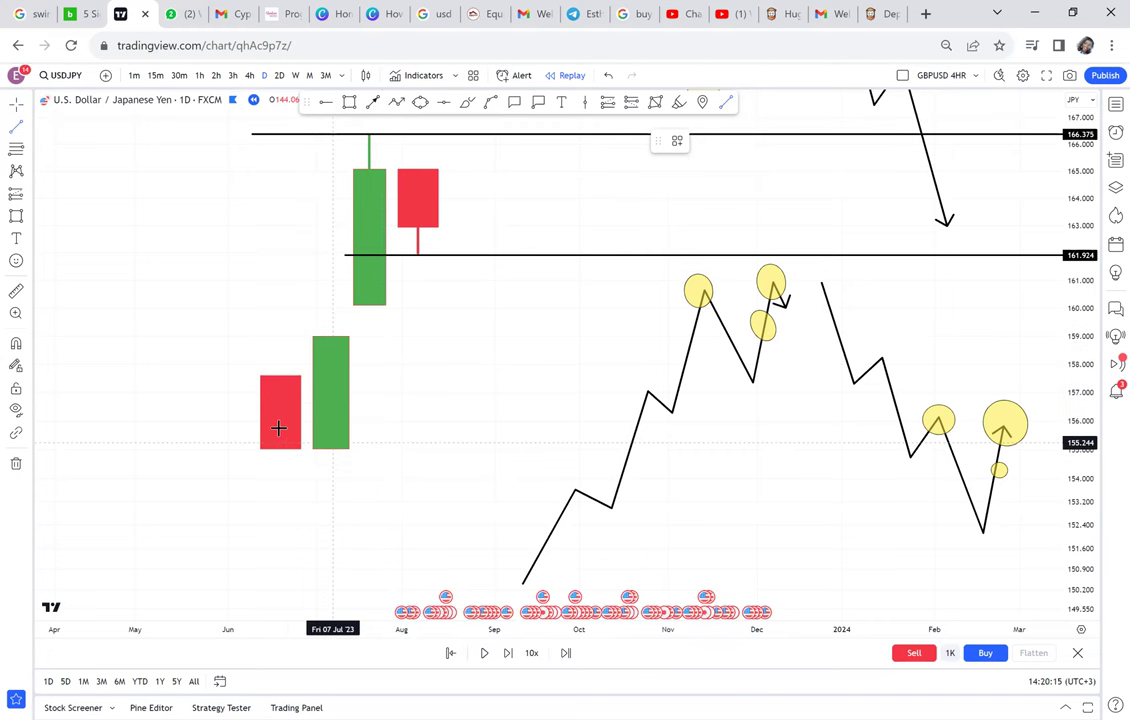
pyautogui.click(277, 425)
pyautogui.click(277, 469)
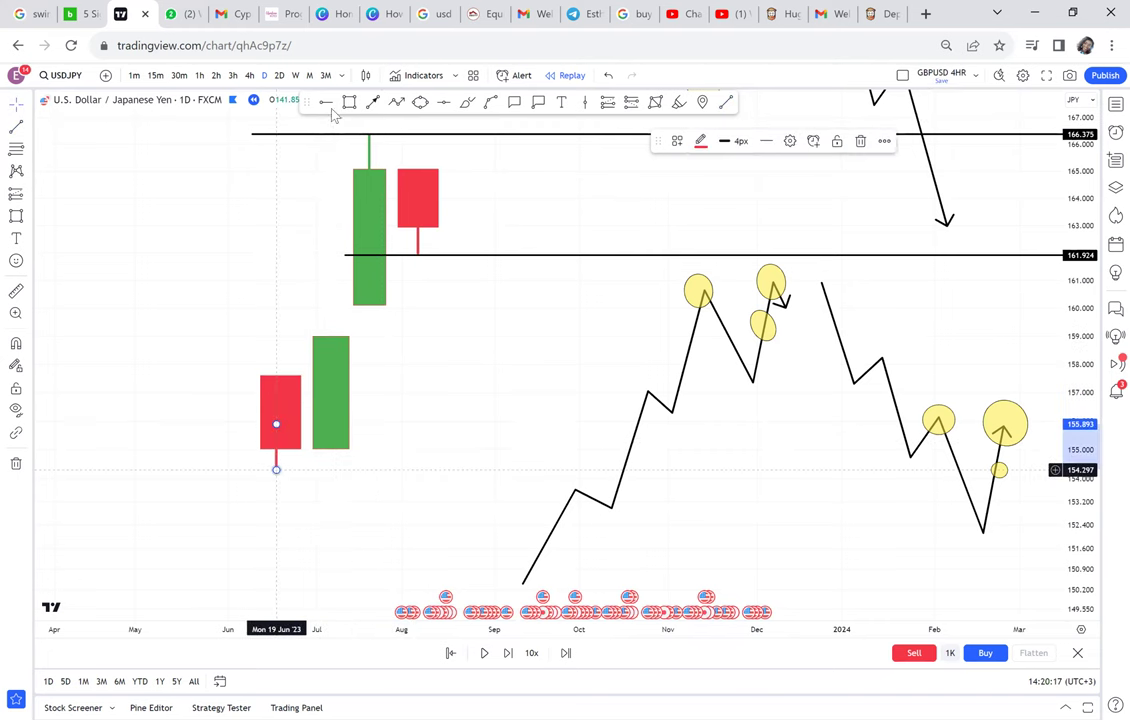
pyautogui.click(164, 459)
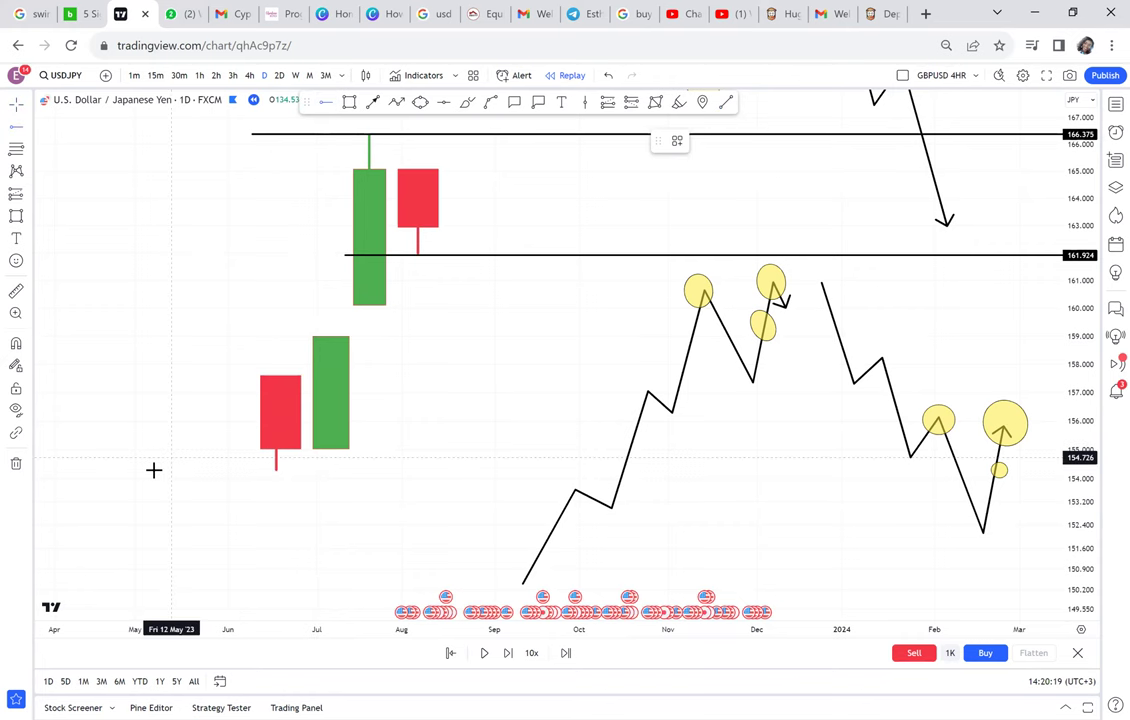
pyautogui.click(155, 469)
pyautogui.click(506, 416)
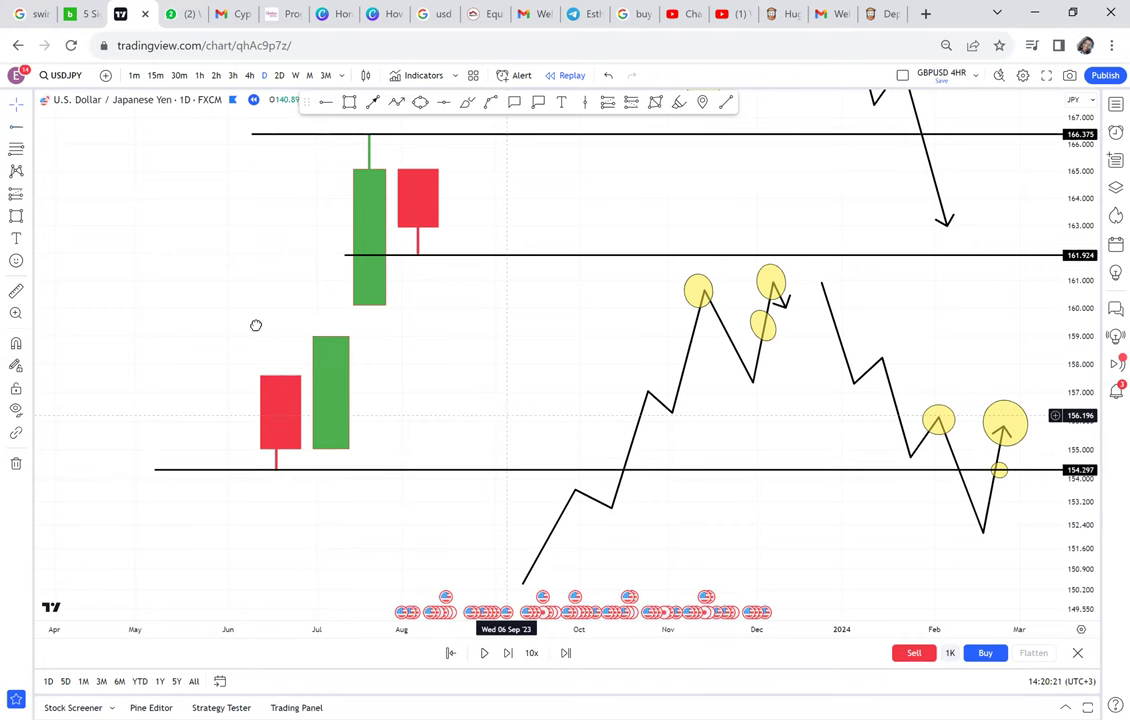
# - Draw a candle body from about 156.2 to 151.8 right after the lower green candle and fill it red
pyautogui.moveTo(256, 325); pyautogui.dragTo(393, 359)
pyautogui.moveTo(196, 485); pyautogui.dragTo(481, 453)
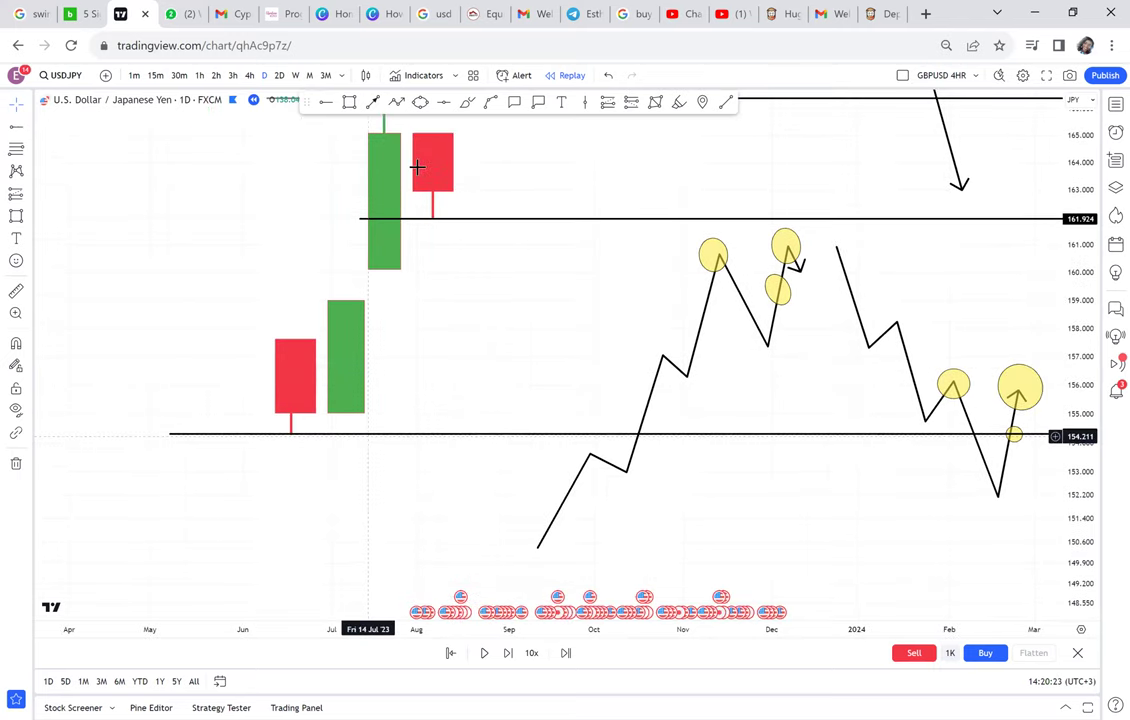
pyautogui.click(380, 380)
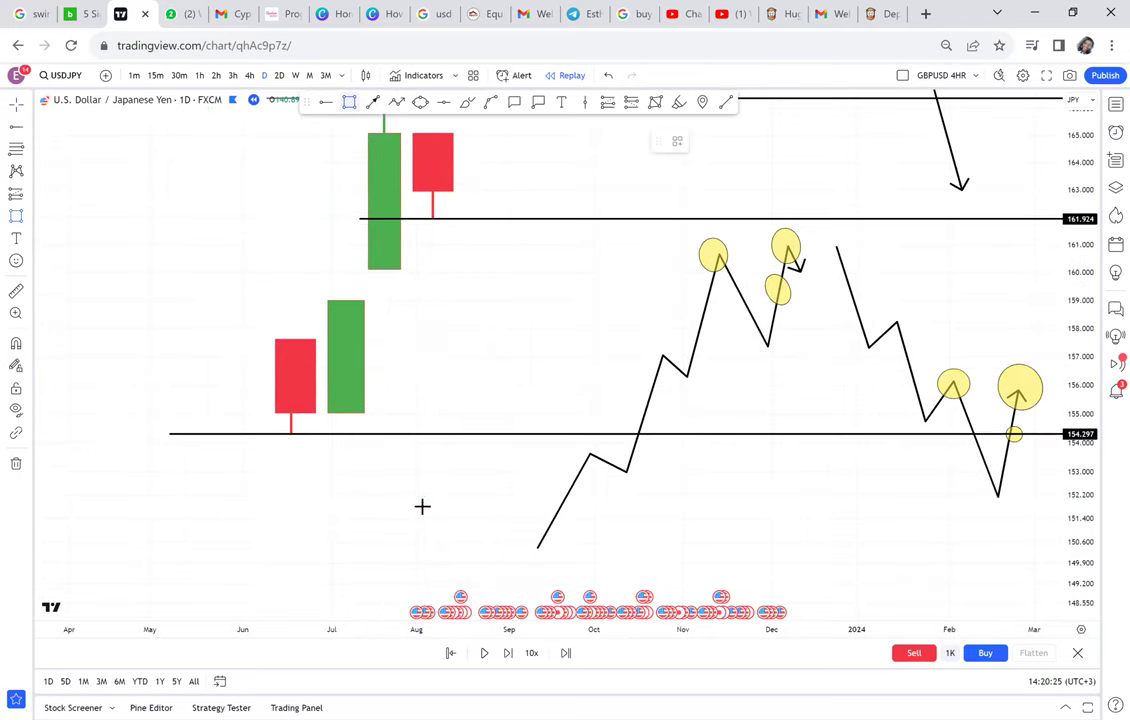
pyautogui.click(421, 506)
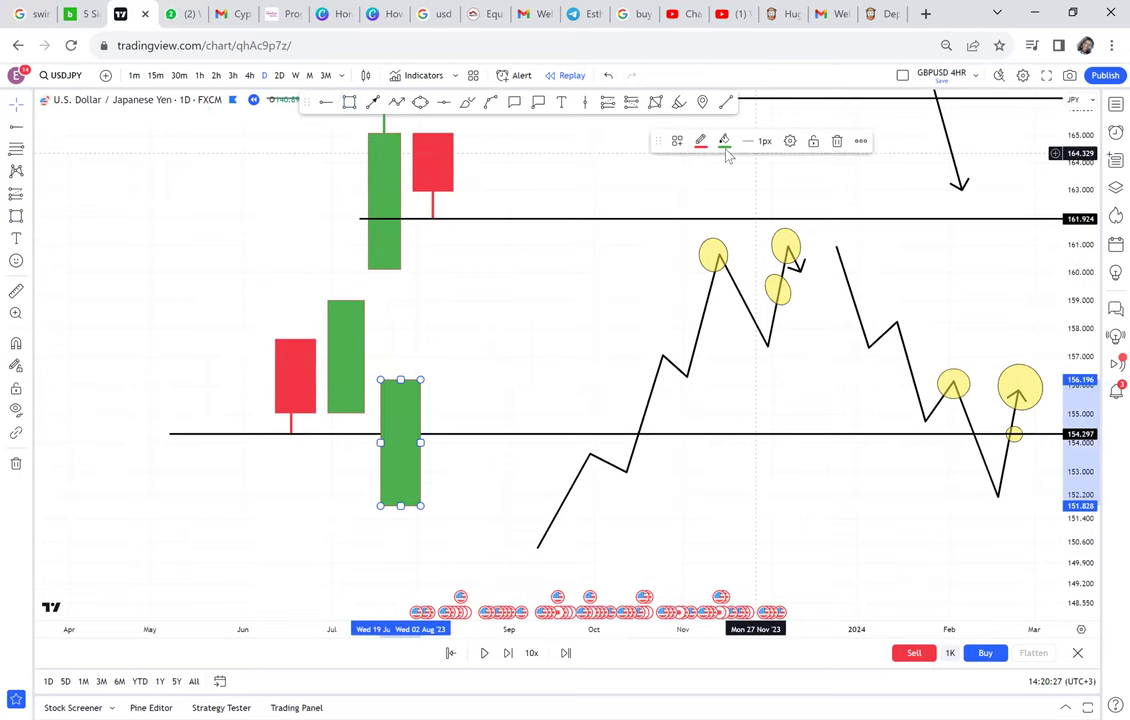
pyautogui.click(725, 142)
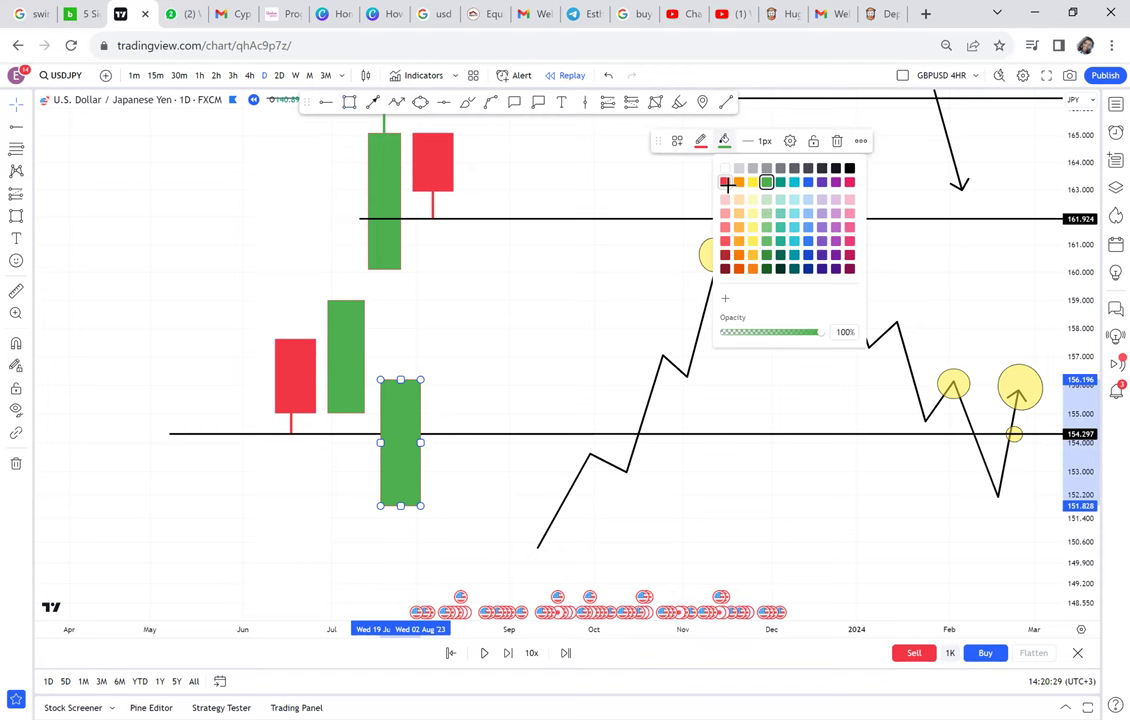
pyautogui.click(725, 182)
pyautogui.click(529, 327)
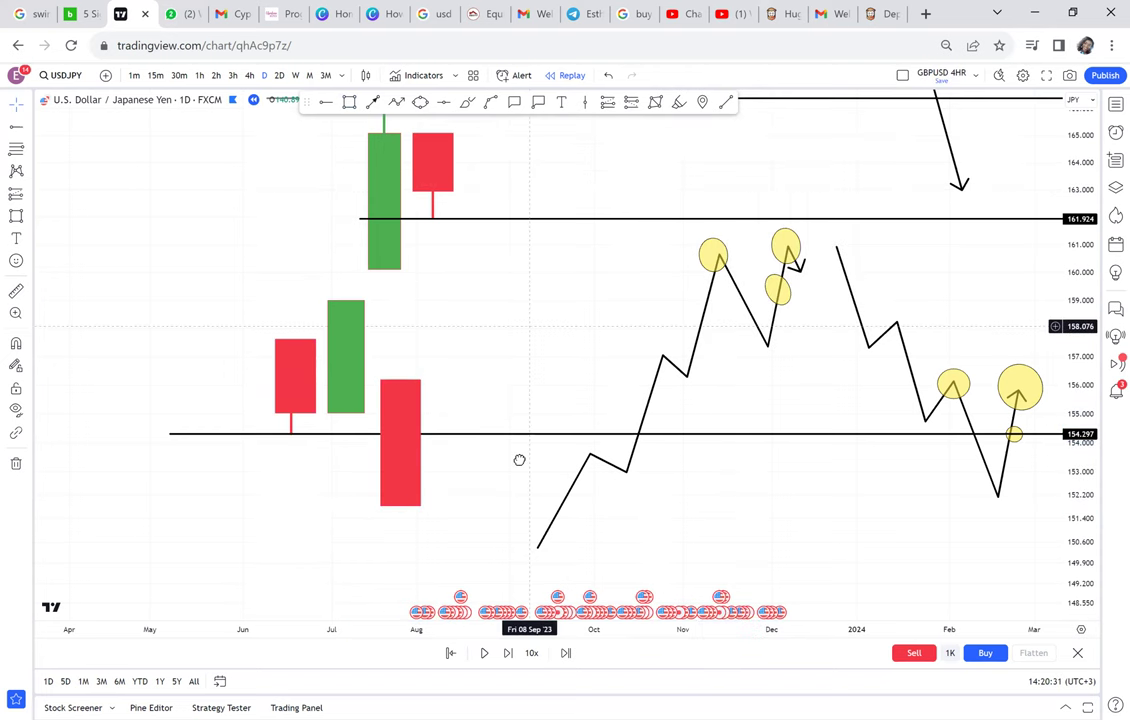
# - Draw a candle body from about 163.1 to 168.1 after the upper red candle, crossing the 166.375 level, and fill it green
pyautogui.moveTo(523, 341); pyautogui.dragTo(519, 460)
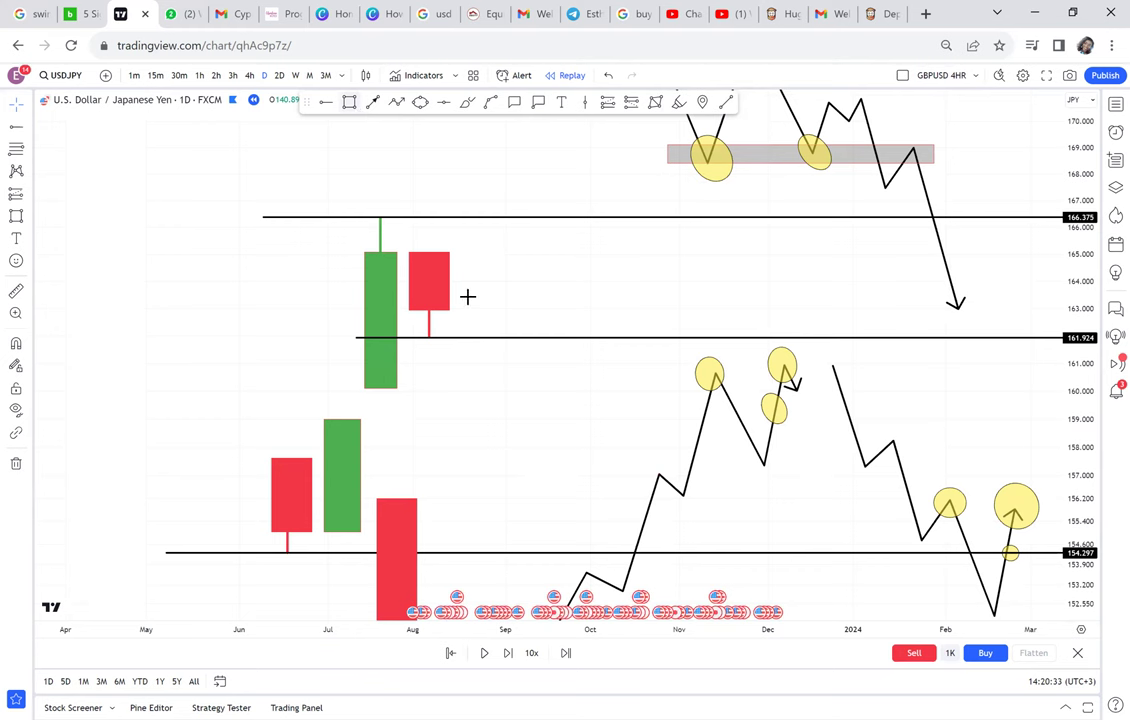
pyautogui.moveTo(510, 172); pyautogui.dragTo(472, 304)
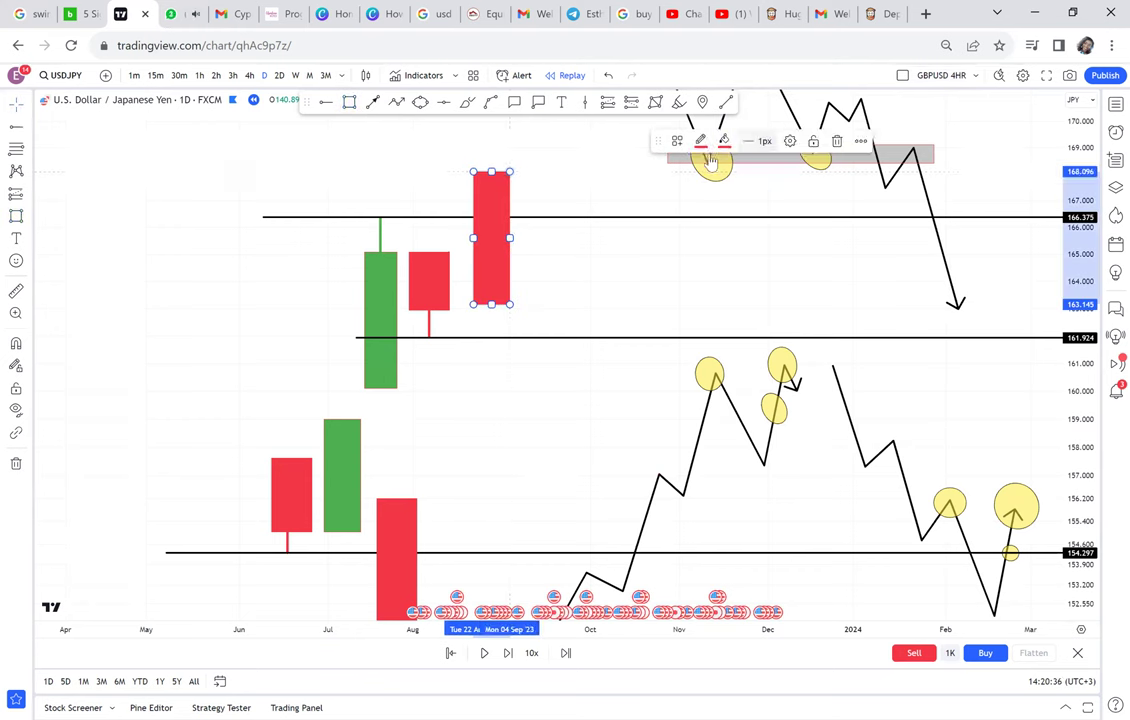
pyautogui.click(757, 141)
pyautogui.click(724, 141)
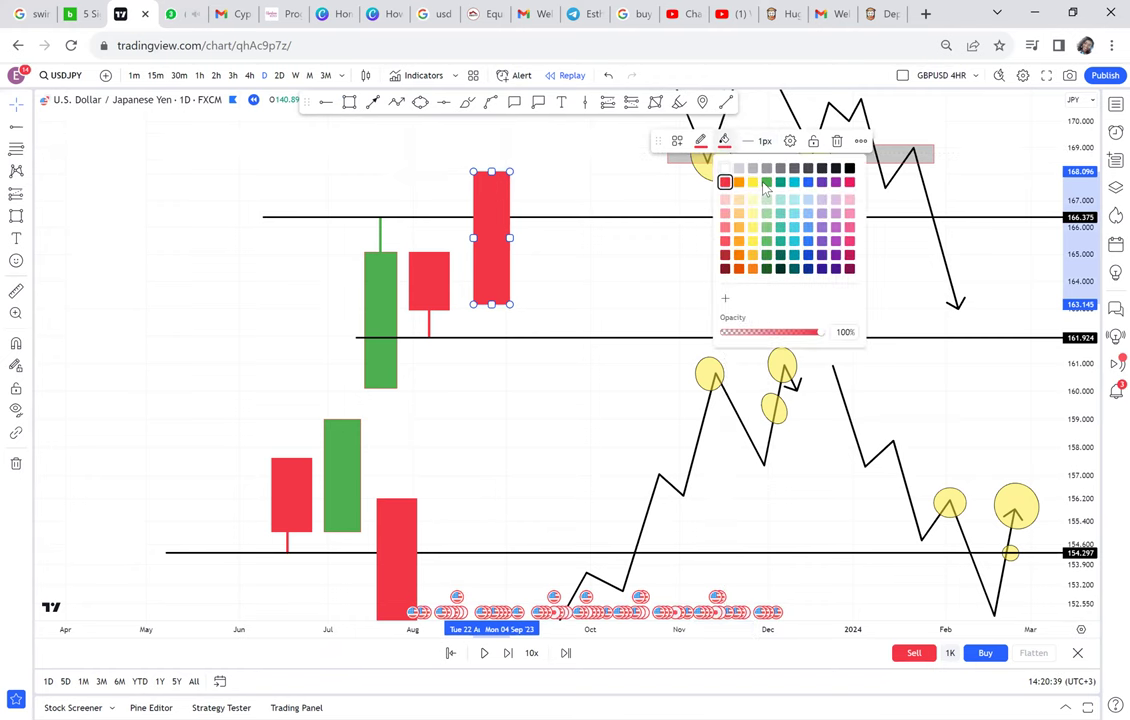
pyautogui.click(765, 184)
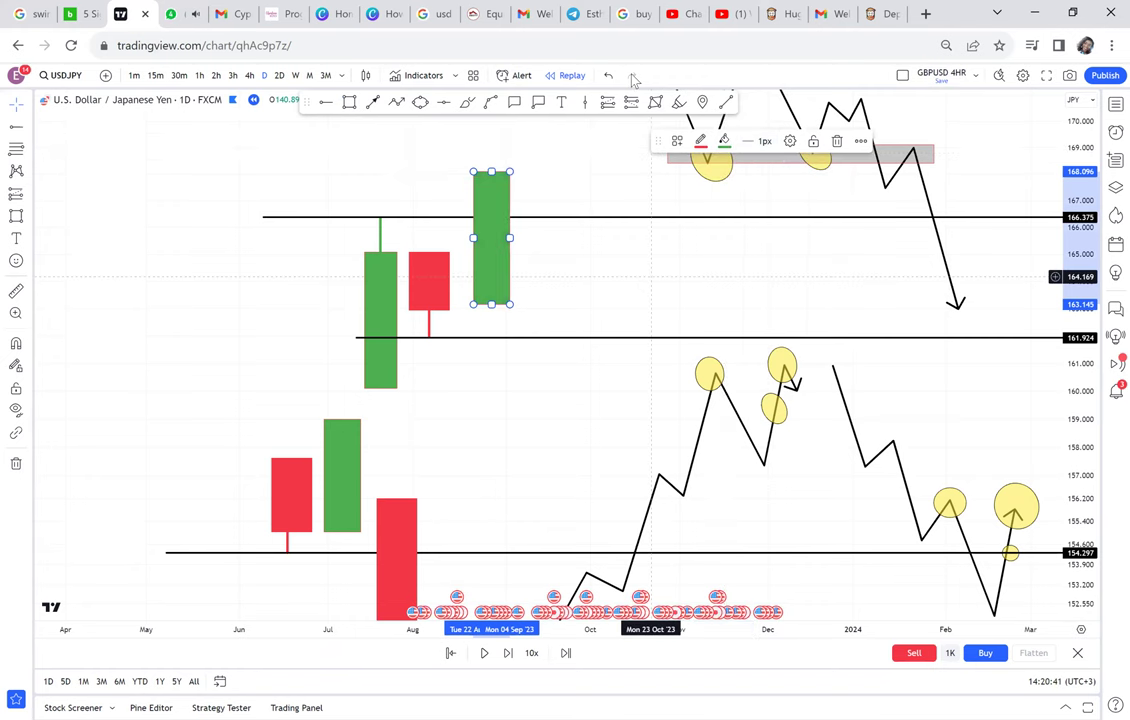
# - Remove all drawings from the USDJPY chart
pyautogui.moveTo(651, 261); pyautogui.dragTo(663, 176)
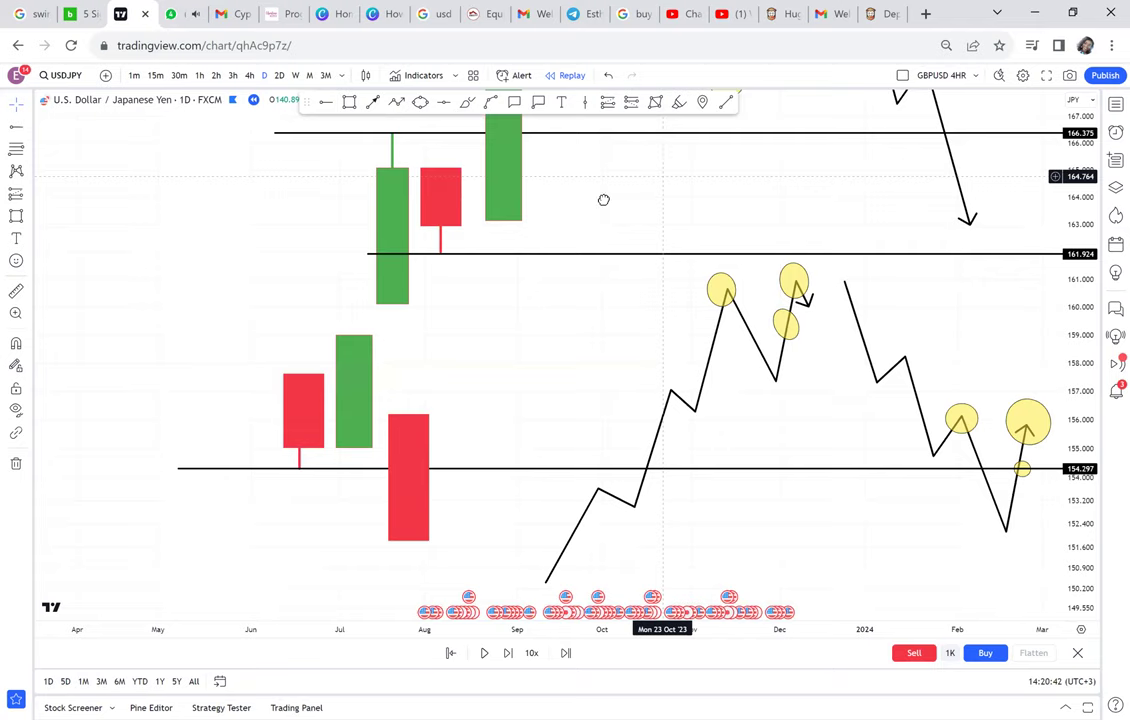
pyautogui.moveTo(603, 200); pyautogui.dragTo(509, 229)
pyautogui.moveTo(620, 170); pyautogui.dragTo(507, 154)
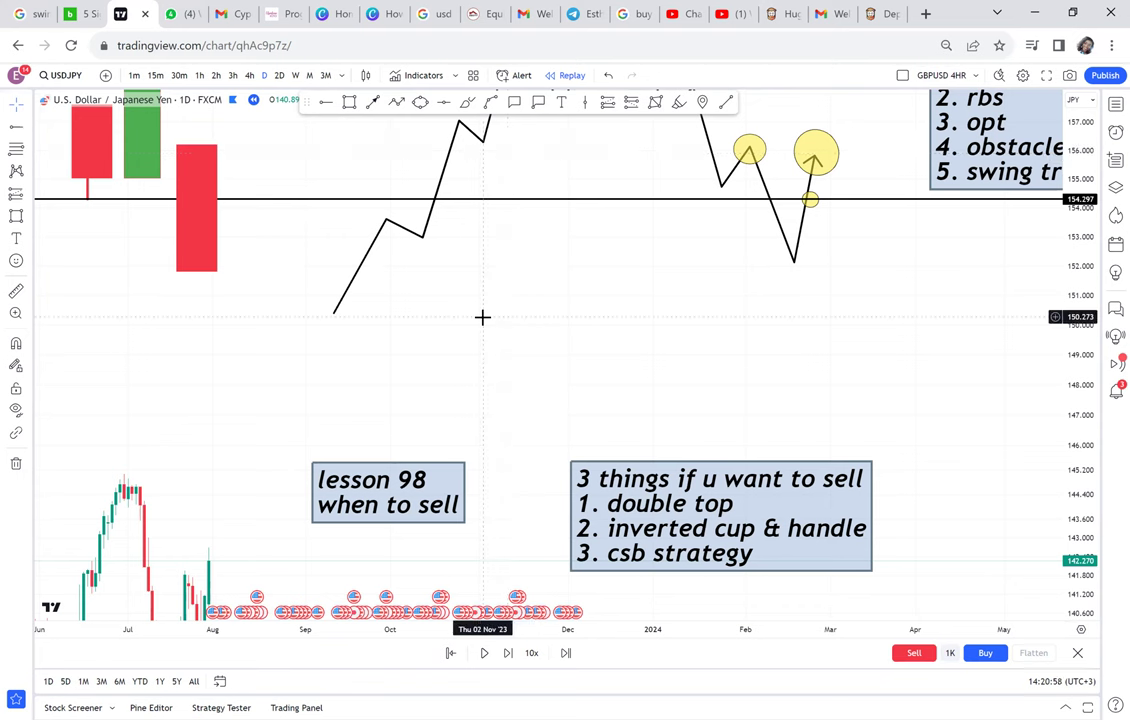
pyautogui.moveTo(483, 317); pyautogui.dragTo(775, 45)
pyautogui.click(16, 463)
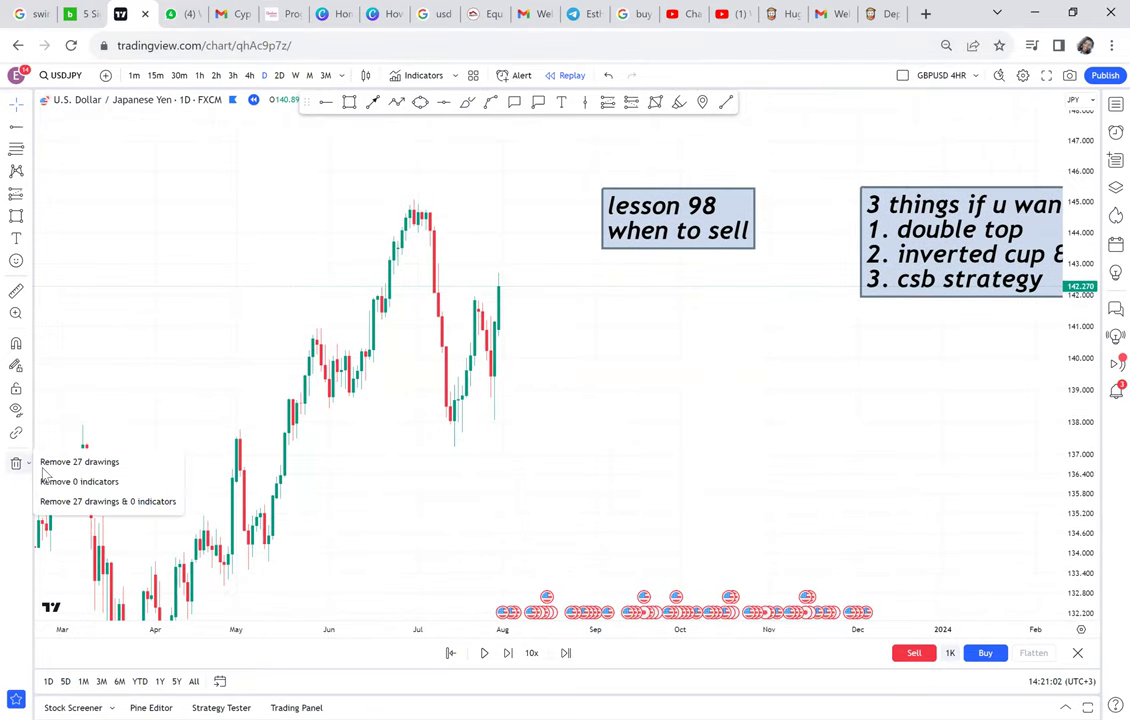
pyautogui.click(75, 462)
# - Draw a support zone rectangle from about 137.4 to 138.0 between mid-May and mid-September, filled black at 14% opacity
pyautogui.hscroll(-5, 666, 290)
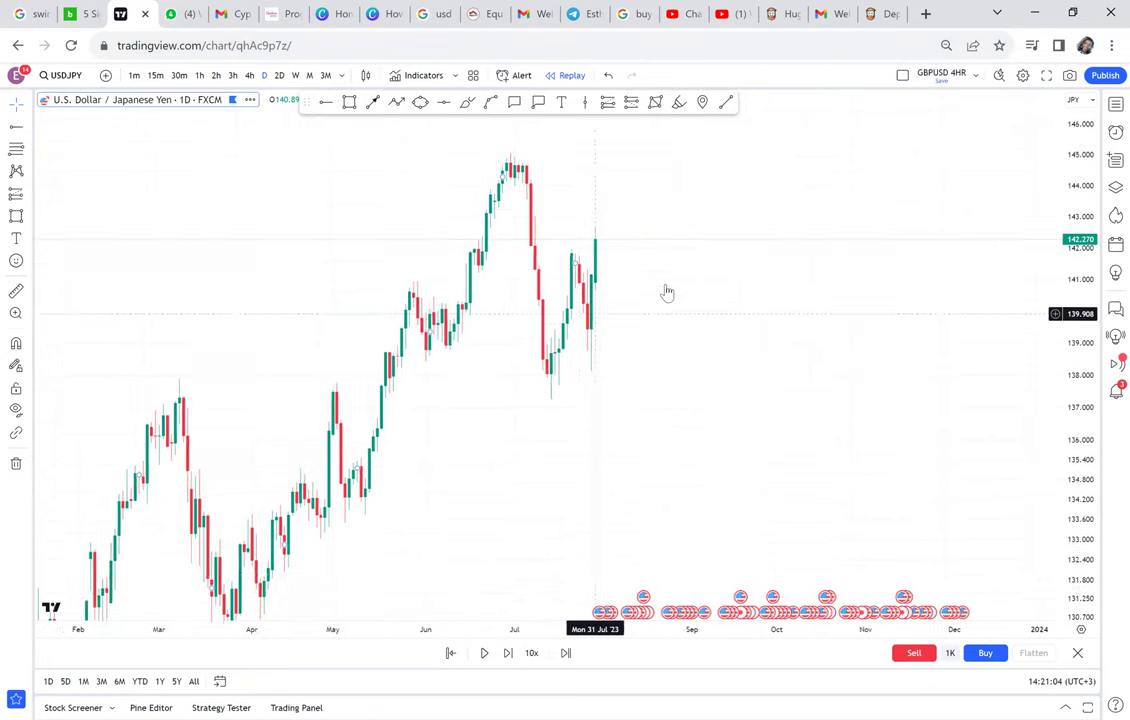
pyautogui.moveTo(753, 273); pyautogui.dragTo(656, 361)
pyautogui.click(349, 102)
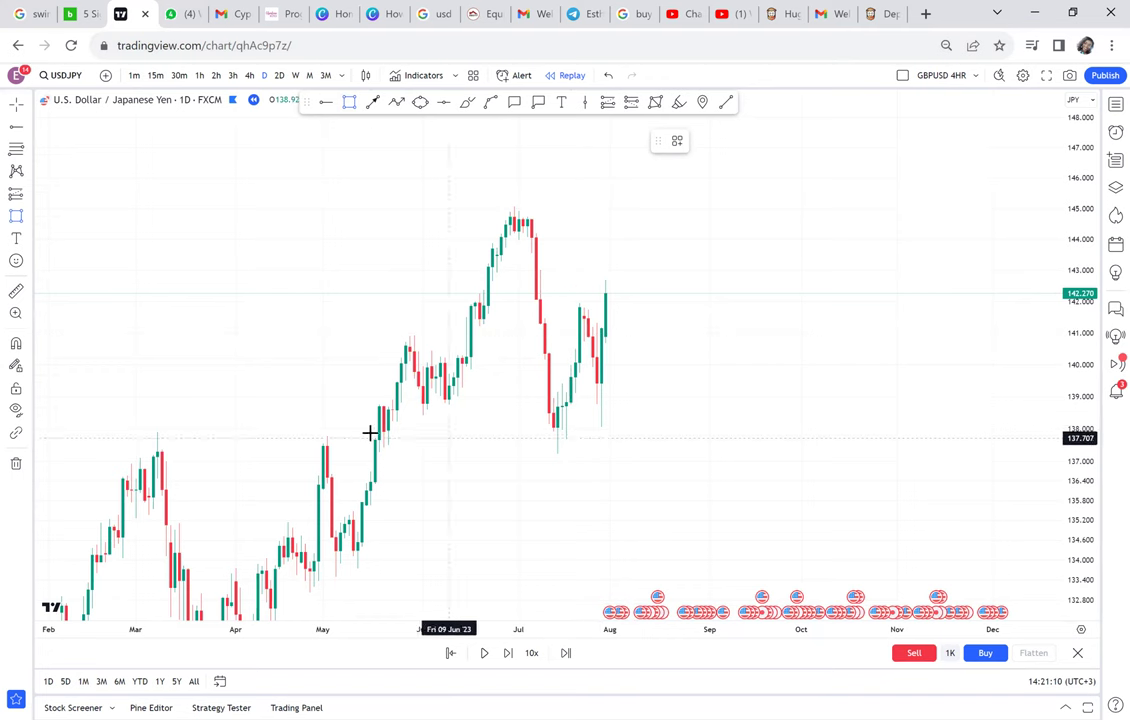
pyautogui.moveTo(367, 431)
pyautogui.mouseDown()
pyautogui.moveTo(695, 420)
pyautogui.moveTo(758, 449)
pyautogui.mouseUp()
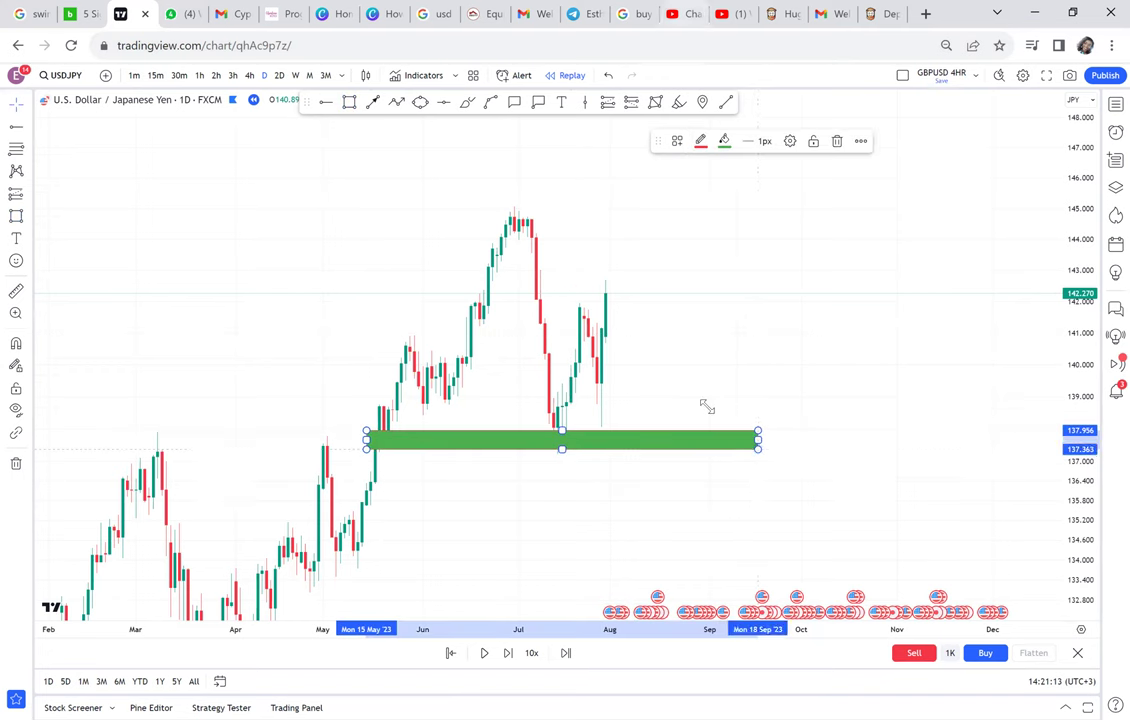
pyautogui.click(725, 142)
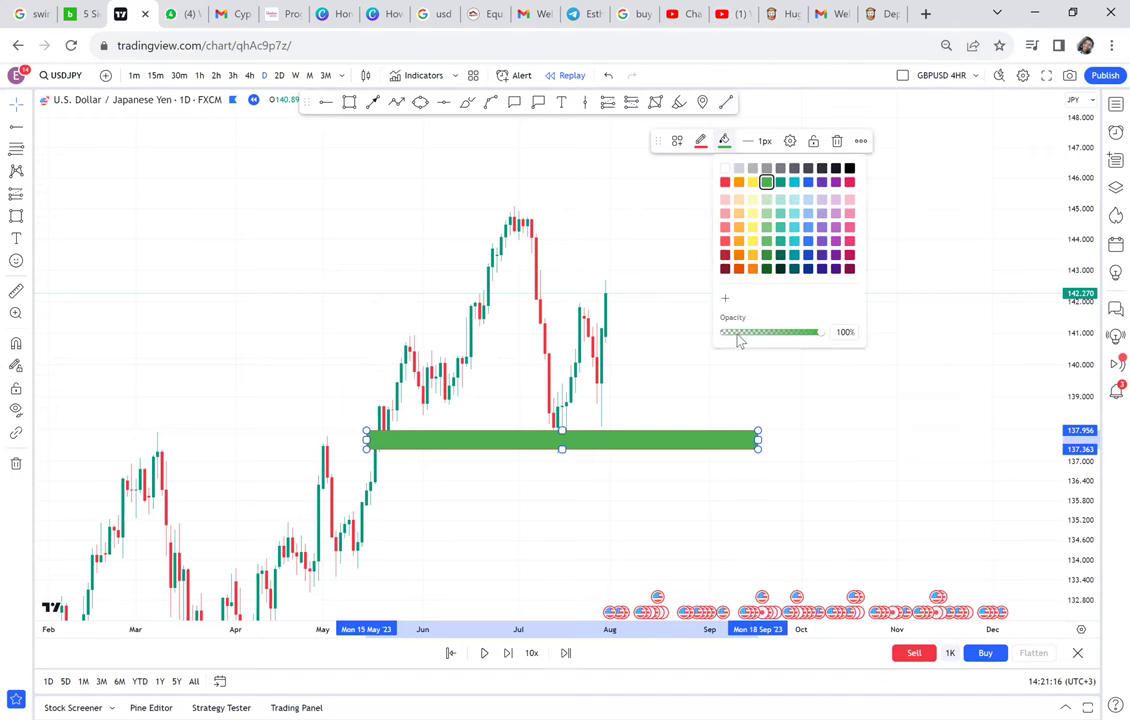
pyautogui.click(738, 341)
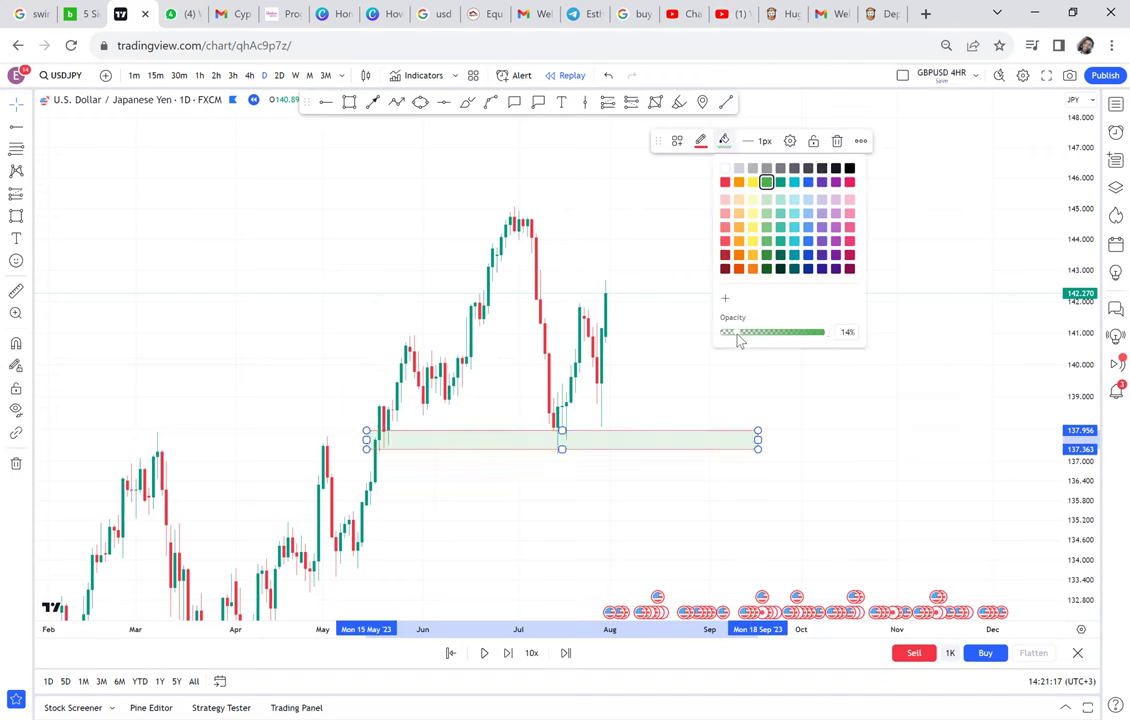
pyautogui.click(848, 169)
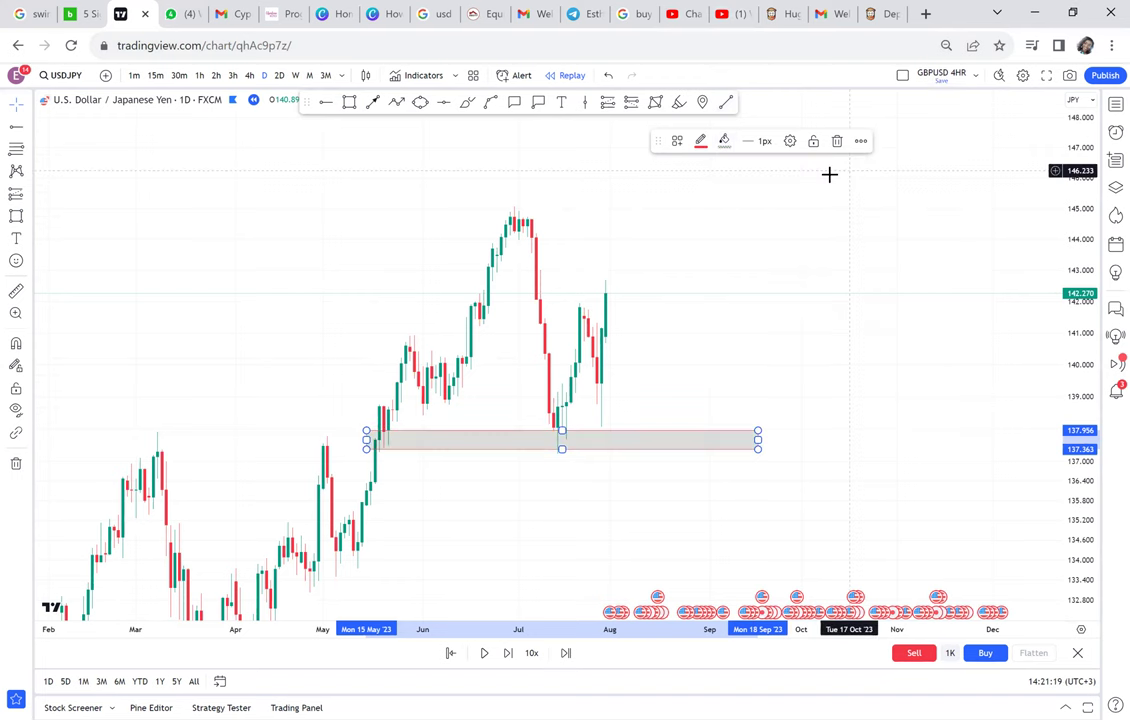
# - Place horizontal lines at 145.058 on the swing high and at 141.217, the midpoint of the range measured from the support zone to that high
pyautogui.click(446, 106)
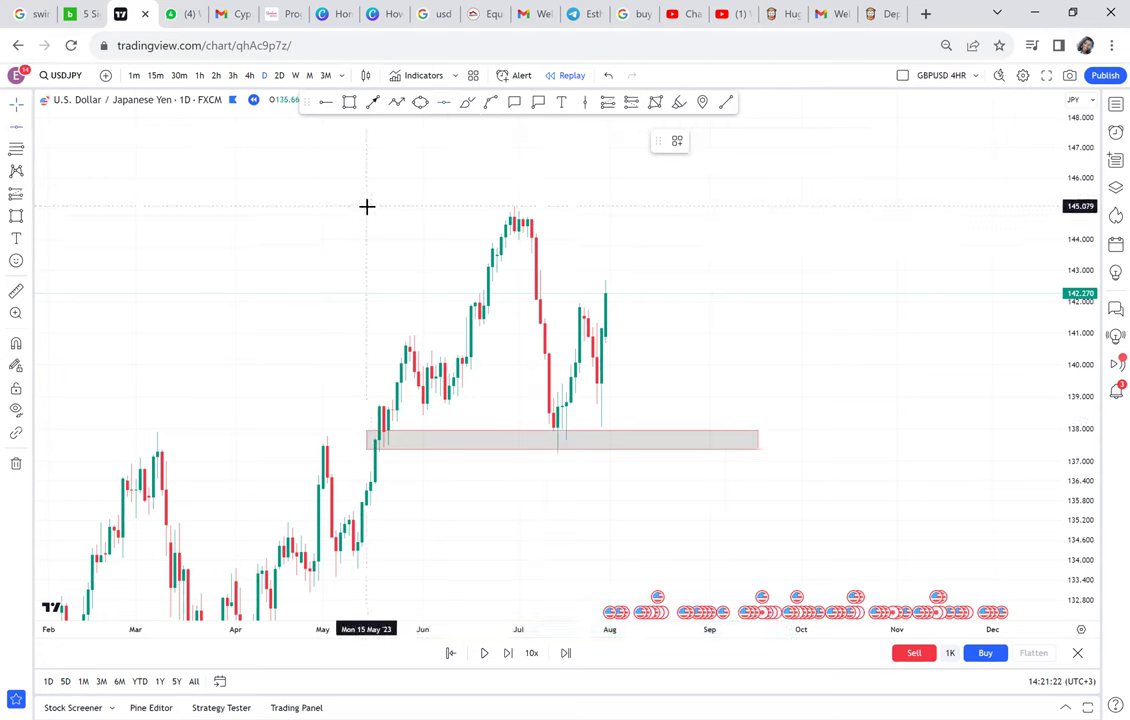
pyautogui.click(362, 208)
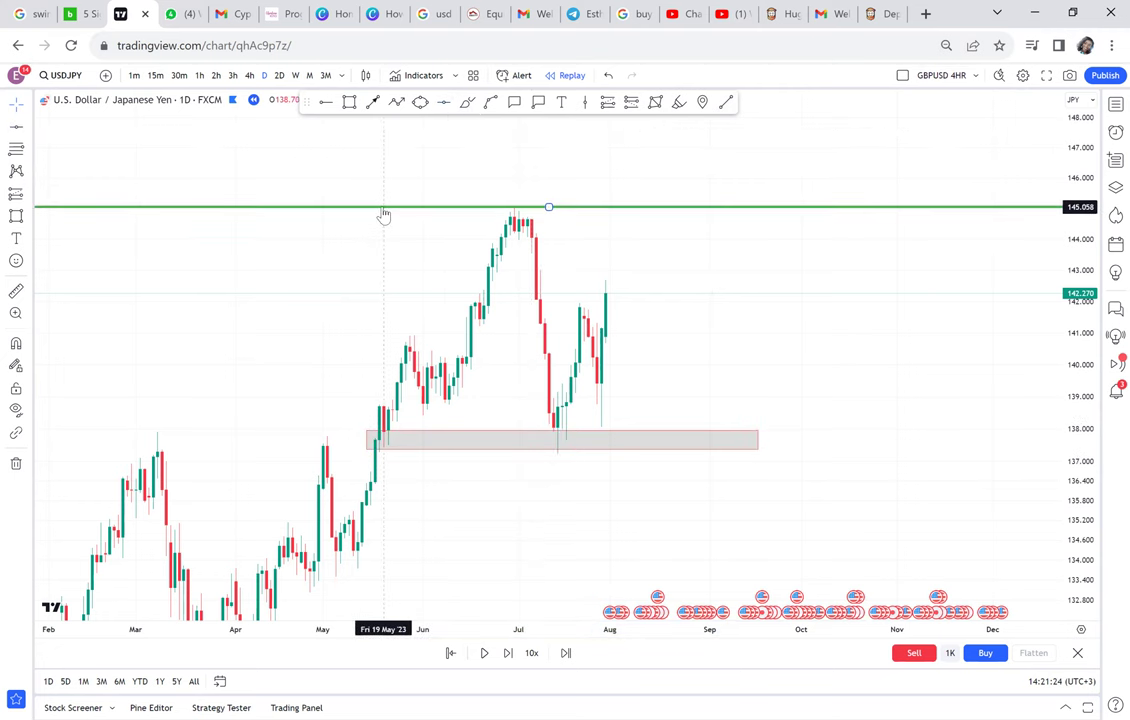
pyautogui.click(16, 291)
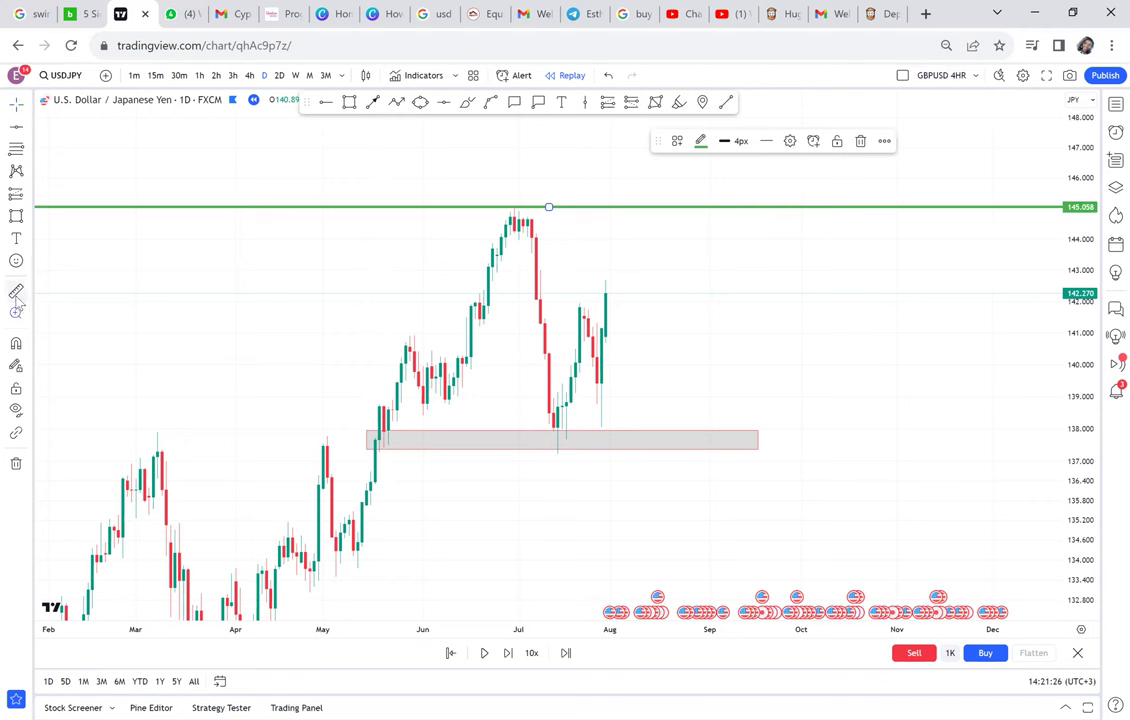
pyautogui.click(371, 446)
pyautogui.click(823, 205)
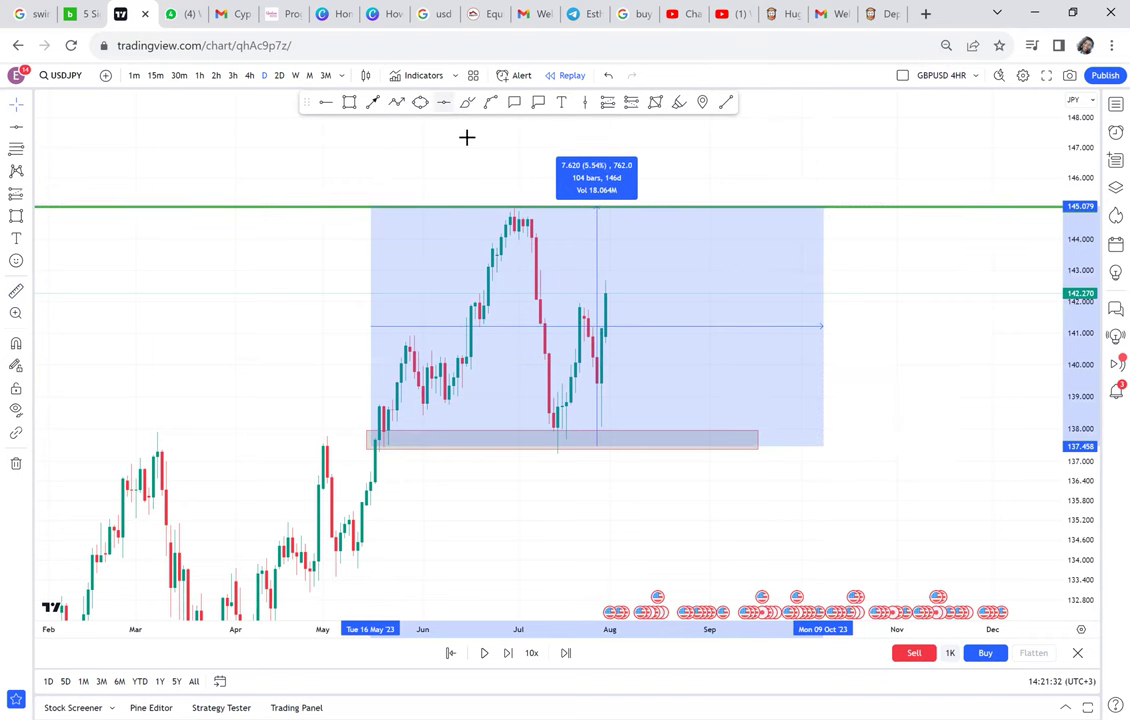
pyautogui.click(559, 330)
# - Recolour the horizontal line at the swing high red
pyautogui.click(598, 207)
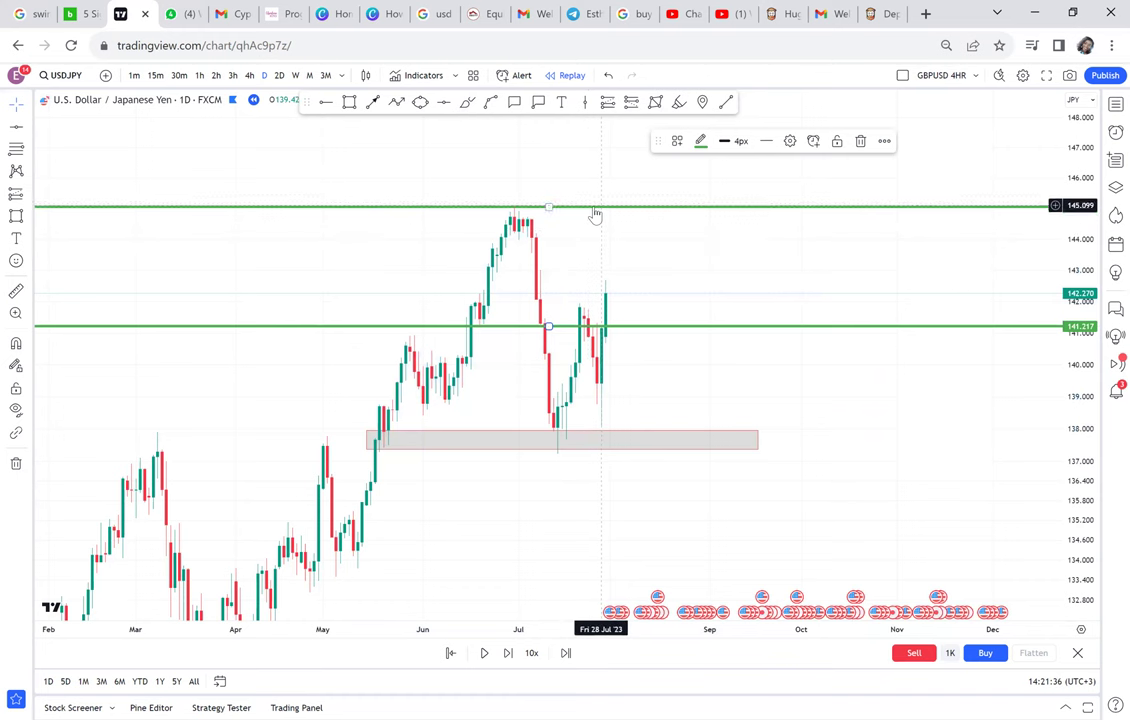
pyautogui.click(701, 141)
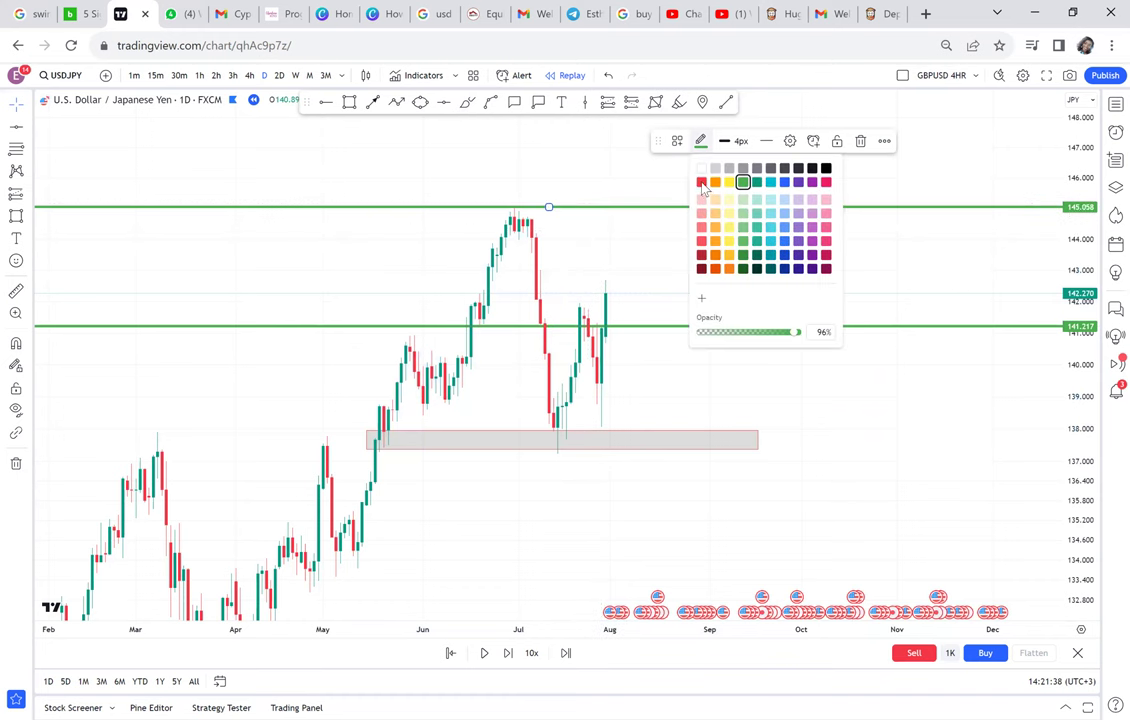
pyautogui.click(702, 182)
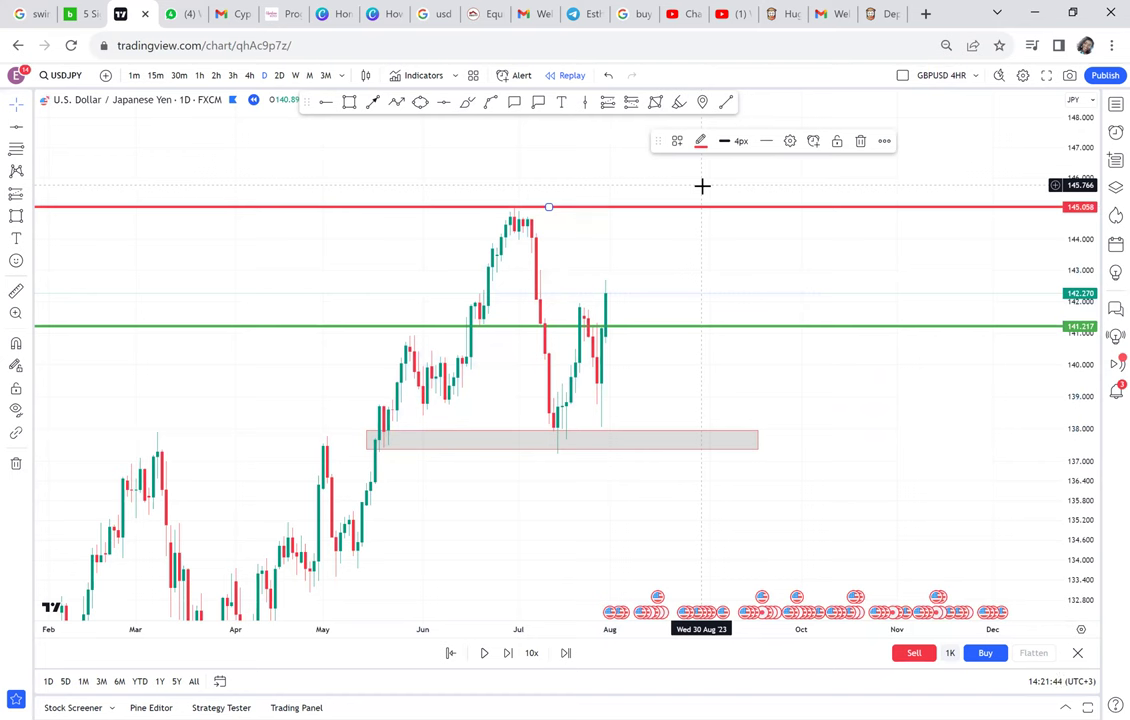
# - Place a long position just after the last candle with entry at about 142.28 and its target at 145.159, near the red line
pyautogui.click(24, 194)
pyautogui.click(84, 210)
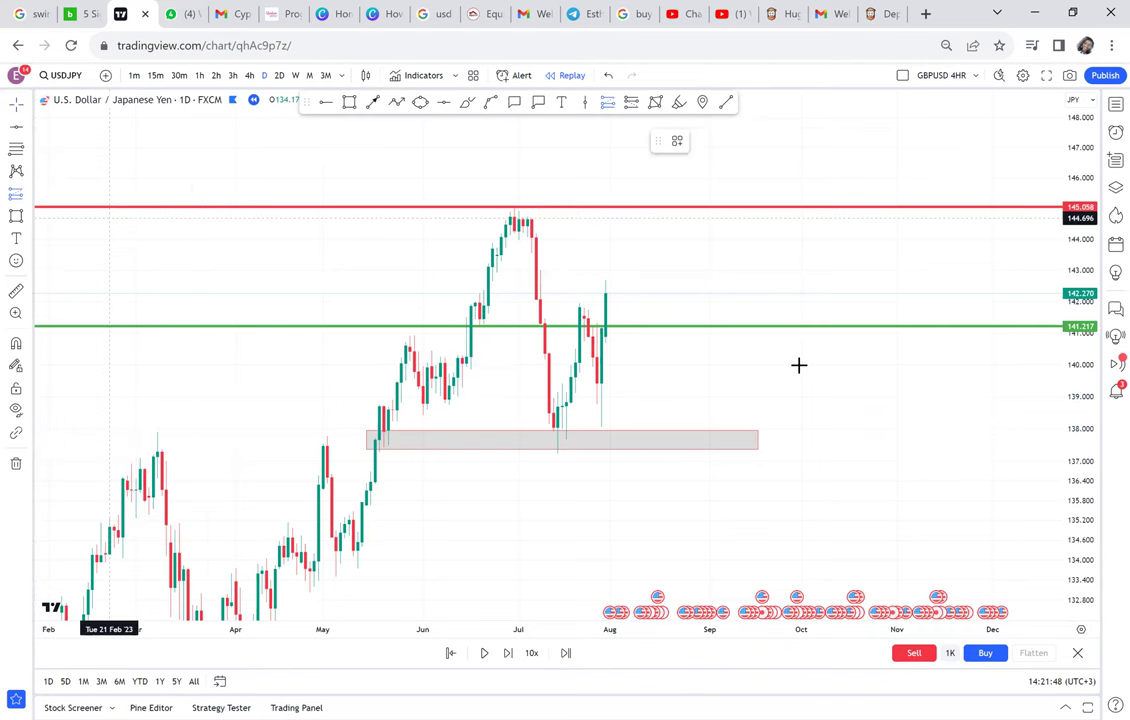
pyautogui.click(618, 293)
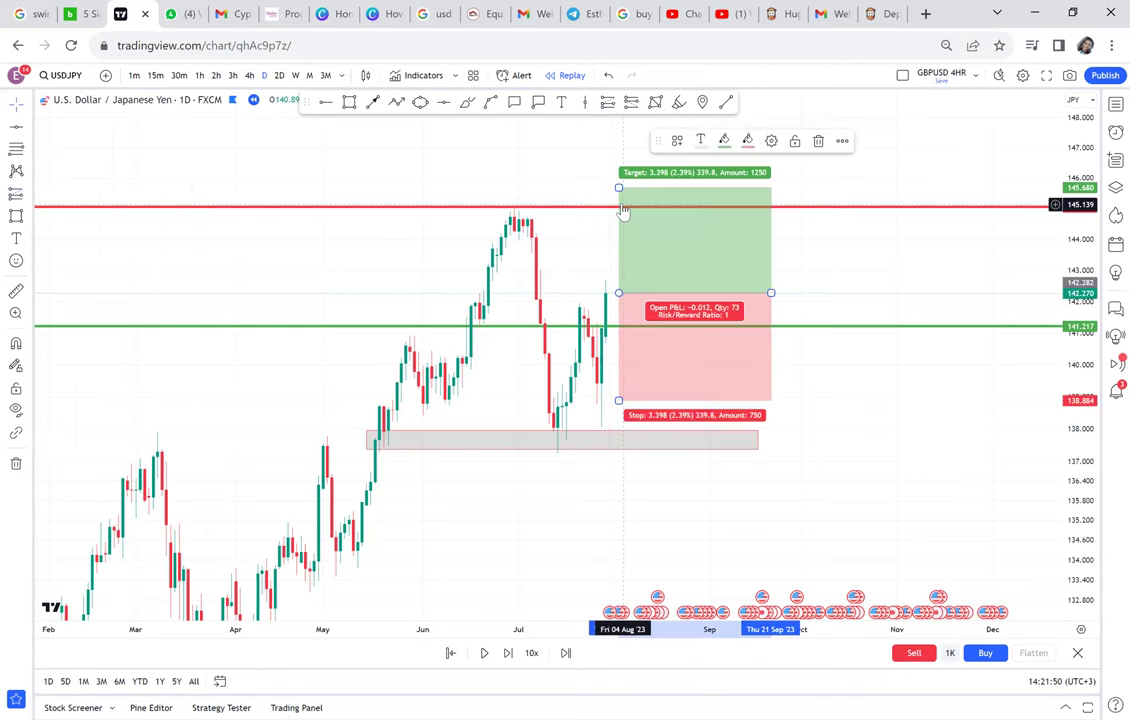
pyautogui.moveTo(618, 187); pyautogui.dragTo(594, 204)
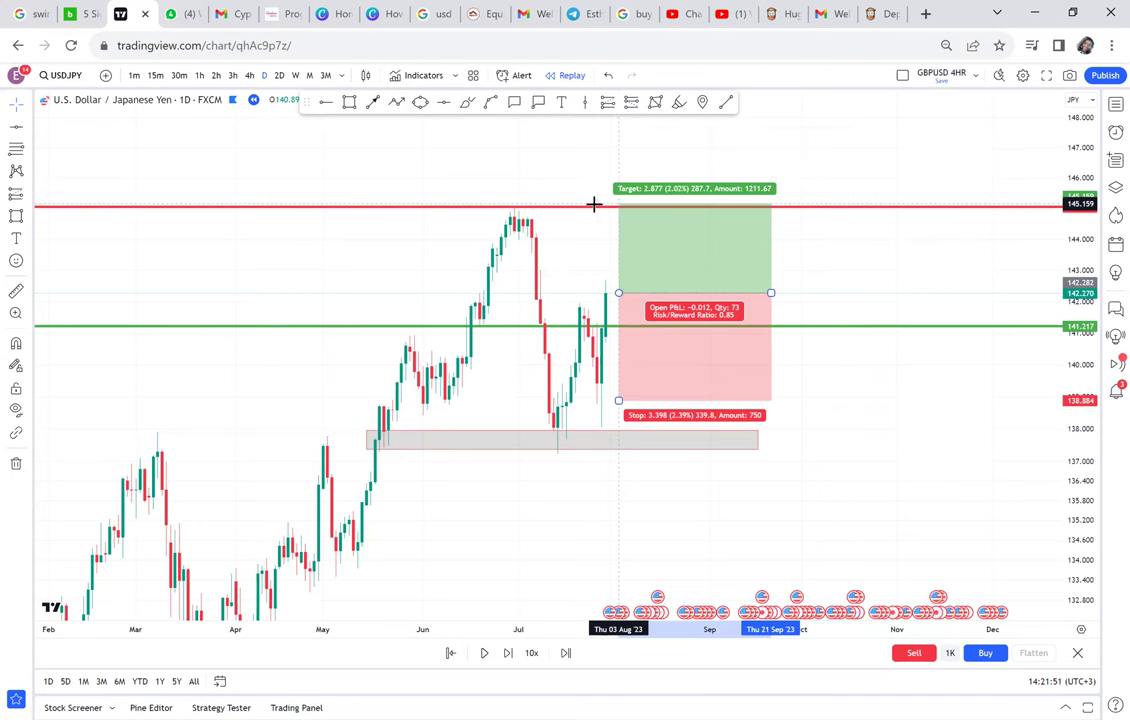
pyautogui.click(510, 176)
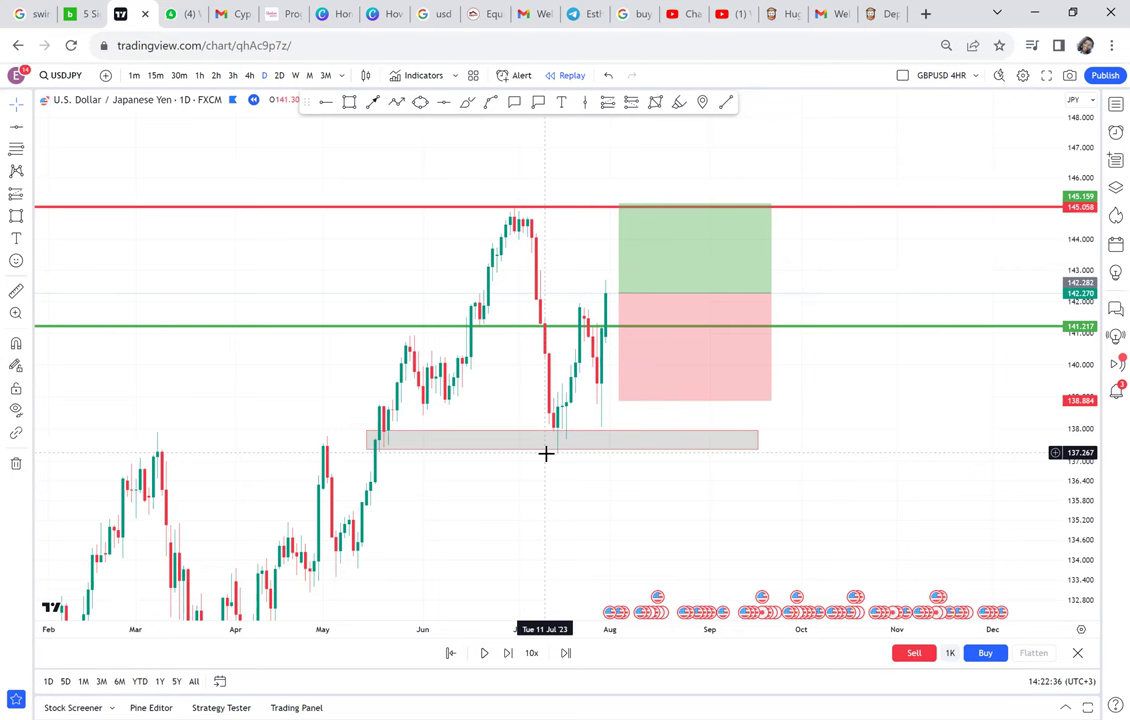
# - Delete the long position from the chart
pyautogui.click(673, 372)
pyautogui.press('Delete')
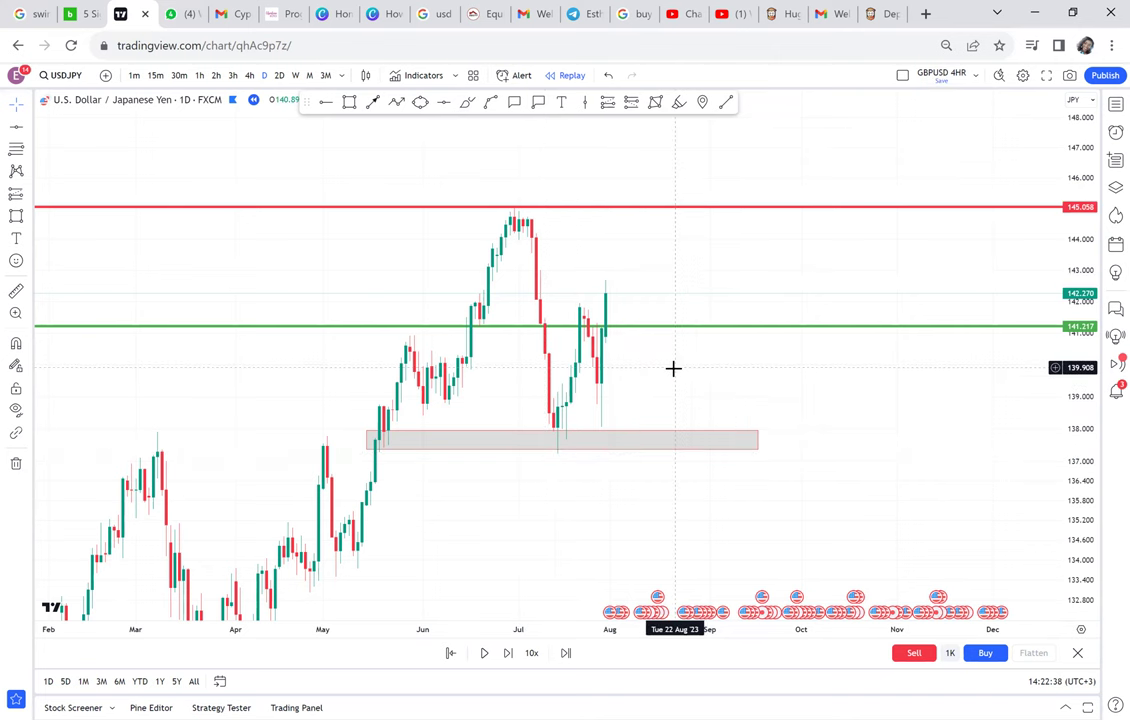
# - Circle the mid-May and mid-July touches of the grey support zone with two ellipses
pyautogui.click(420, 101)
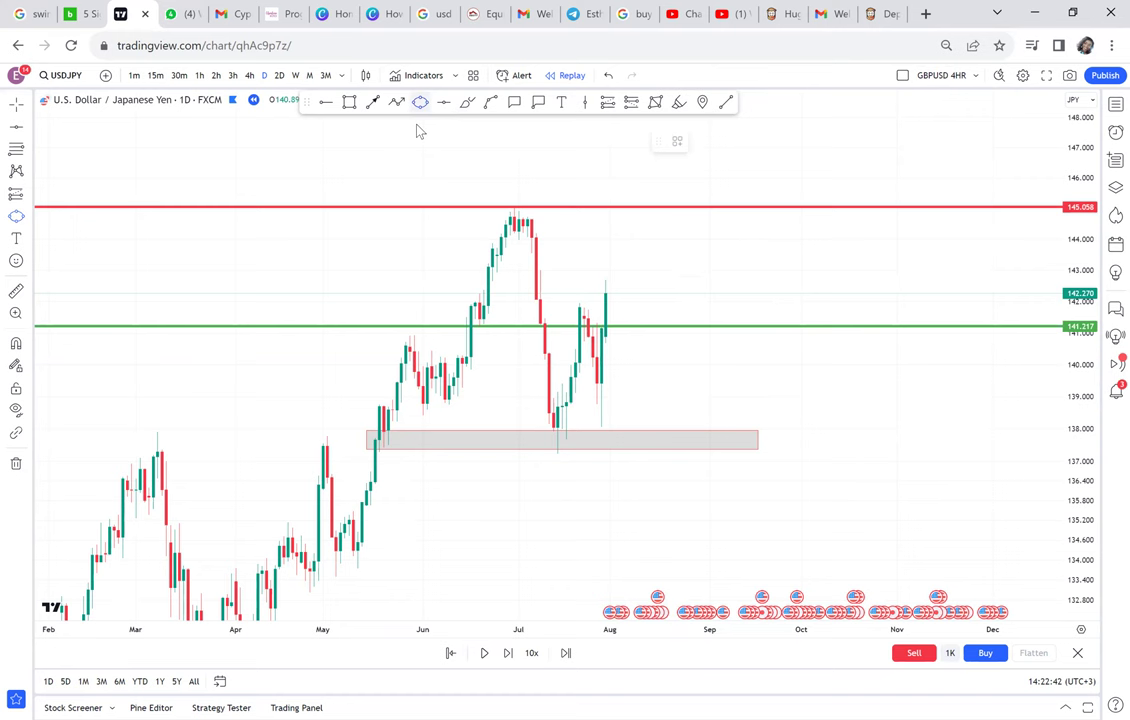
pyautogui.click(363, 454)
pyautogui.click(409, 431)
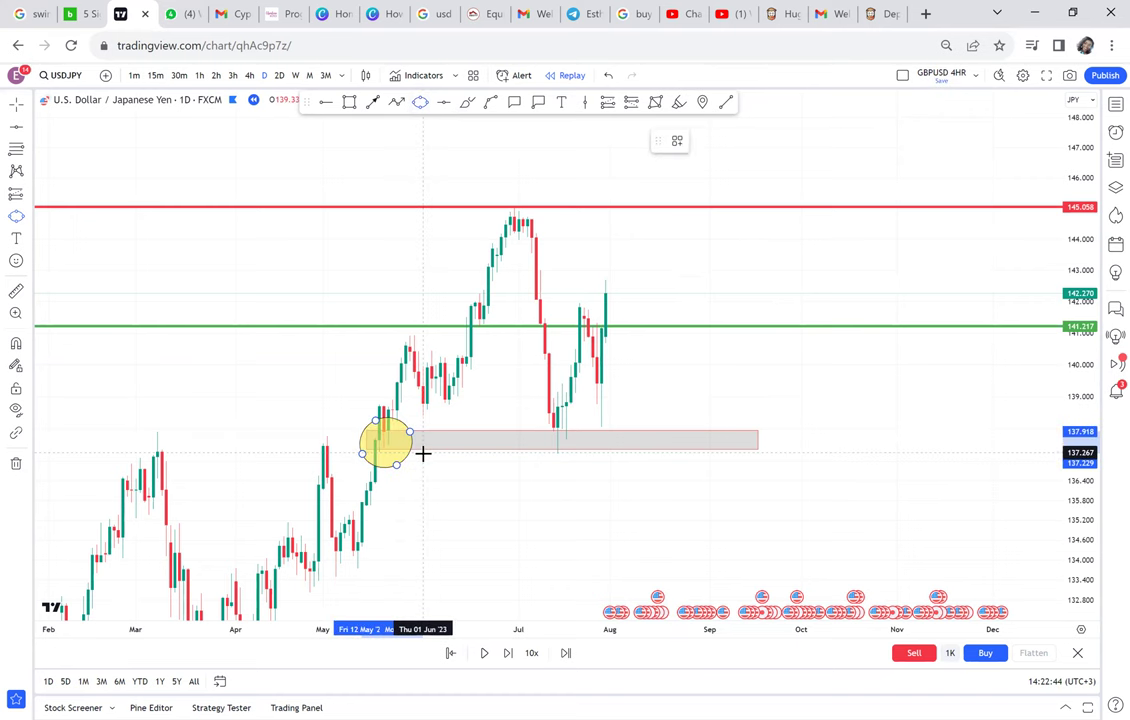
pyautogui.click(421, 454)
pyautogui.click(420, 103)
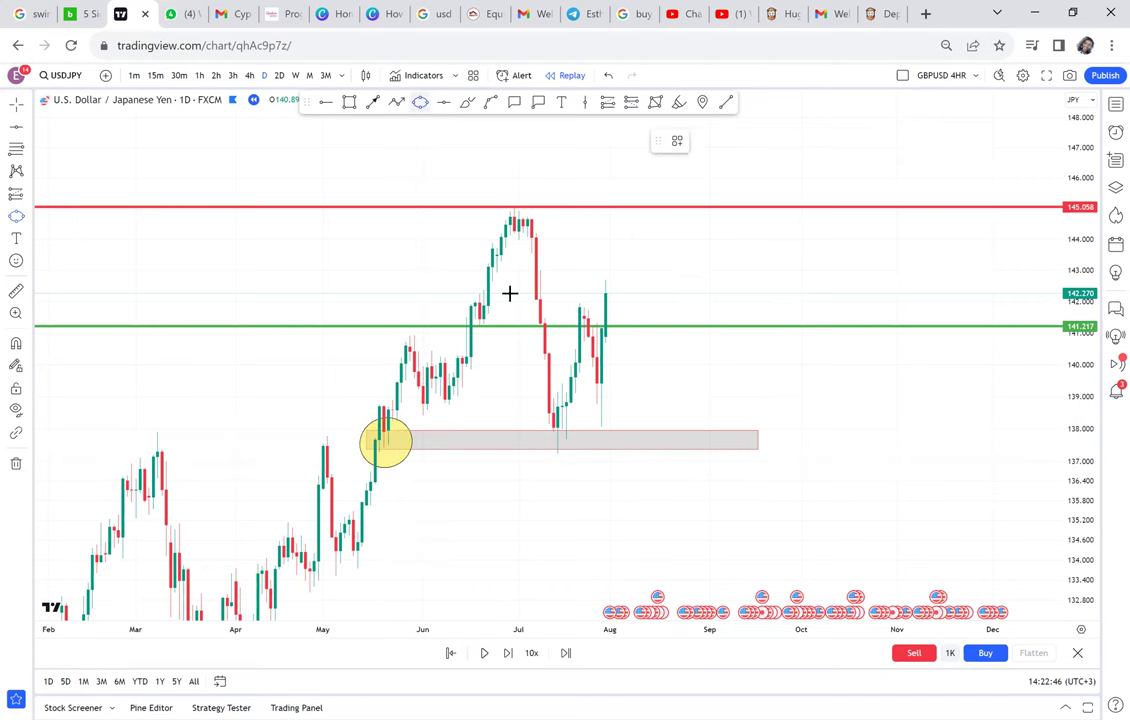
pyautogui.click(541, 451)
pyautogui.click(575, 429)
pyautogui.click(588, 445)
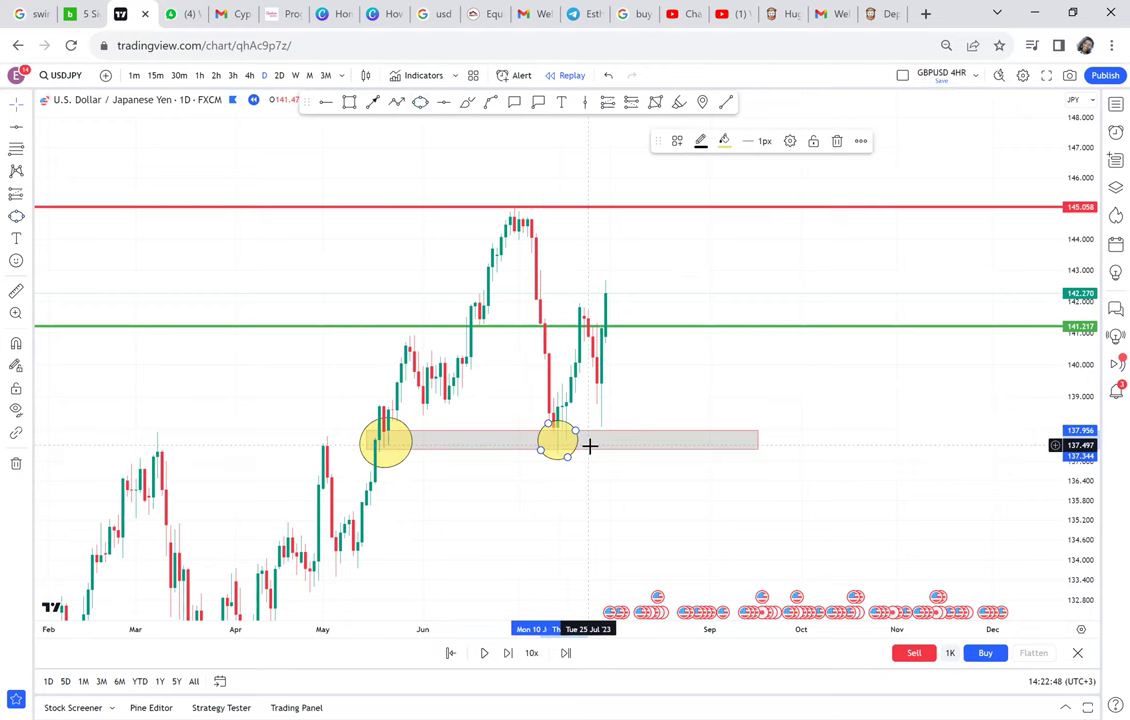
# - Switch to the weekly timeframe and draw a rectangle just above the support zone, starting at 1 May with its lower edge at about 138.38
pyautogui.moveTo(643, 405); pyautogui.dragTo(540, 495)
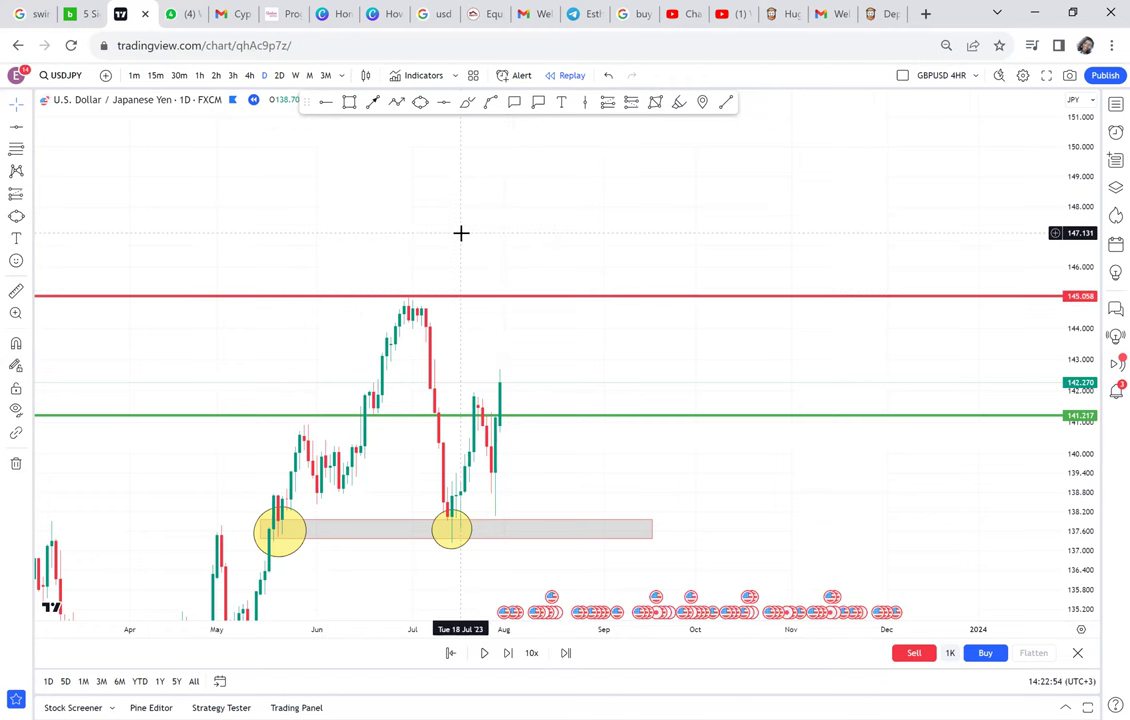
pyautogui.moveTo(461, 233); pyautogui.dragTo(493, 155)
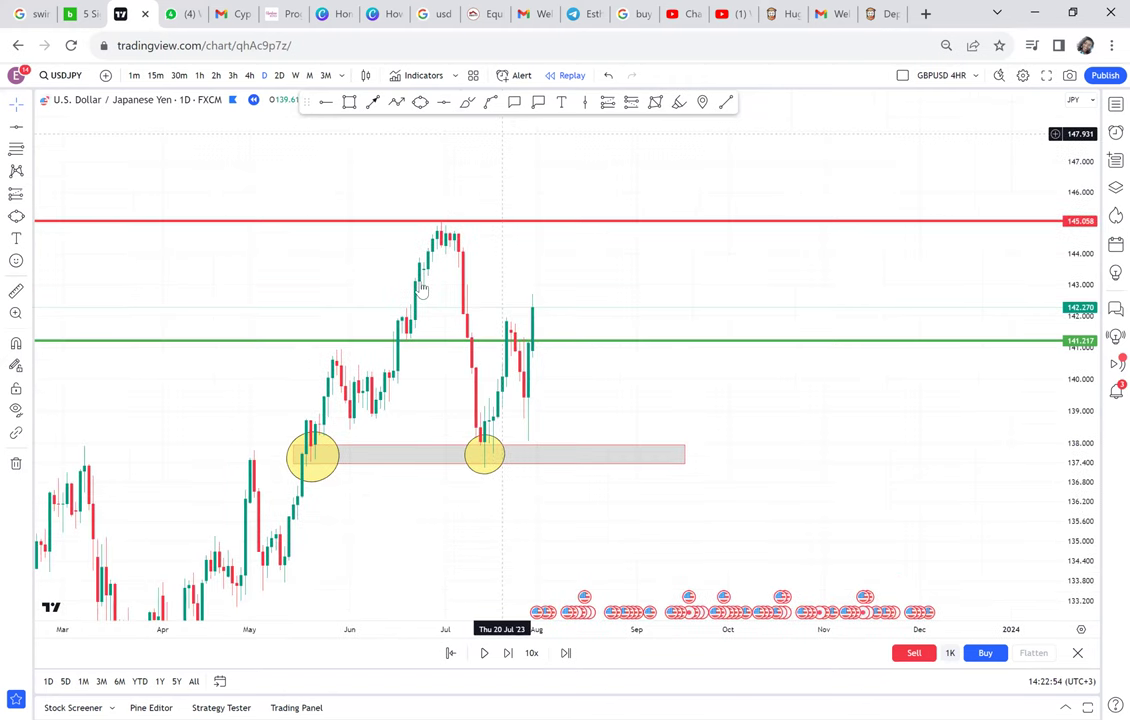
pyautogui.click(295, 76)
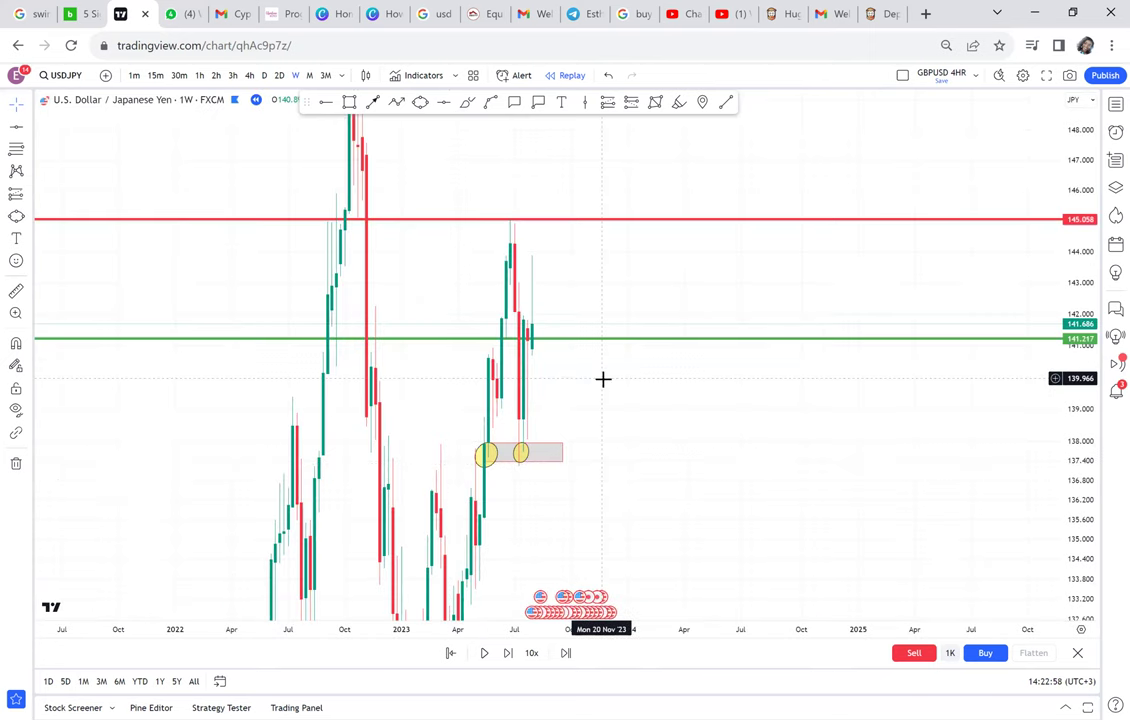
pyautogui.scroll(3, 603, 379)
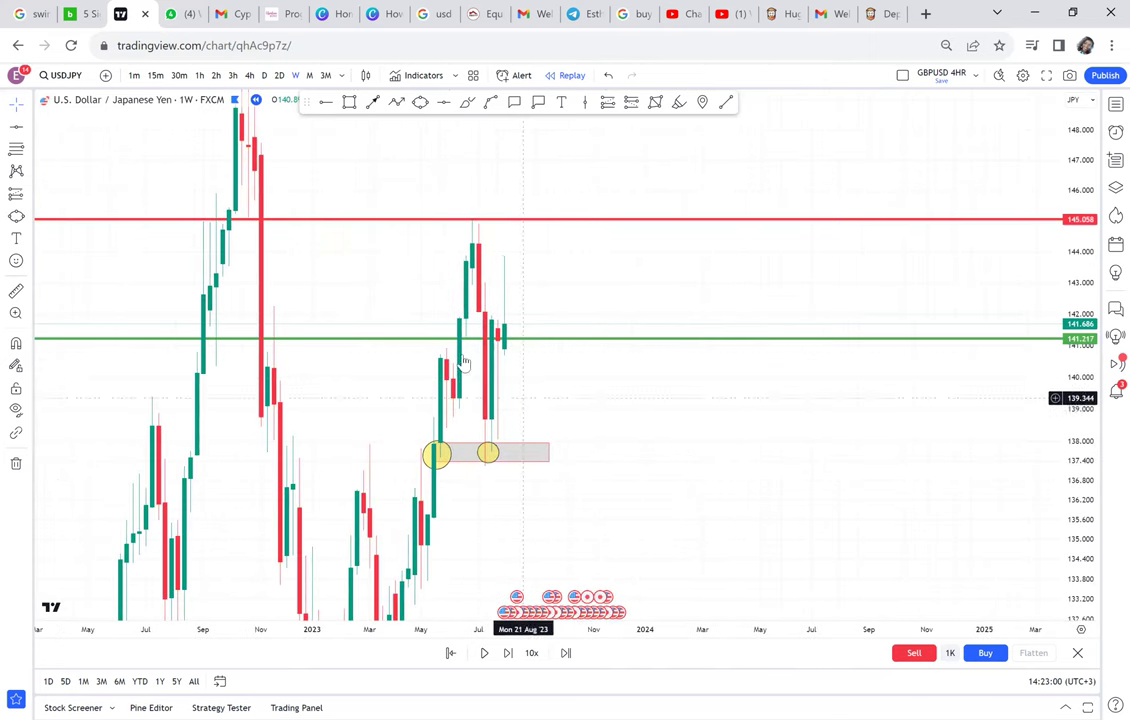
pyautogui.click(350, 103)
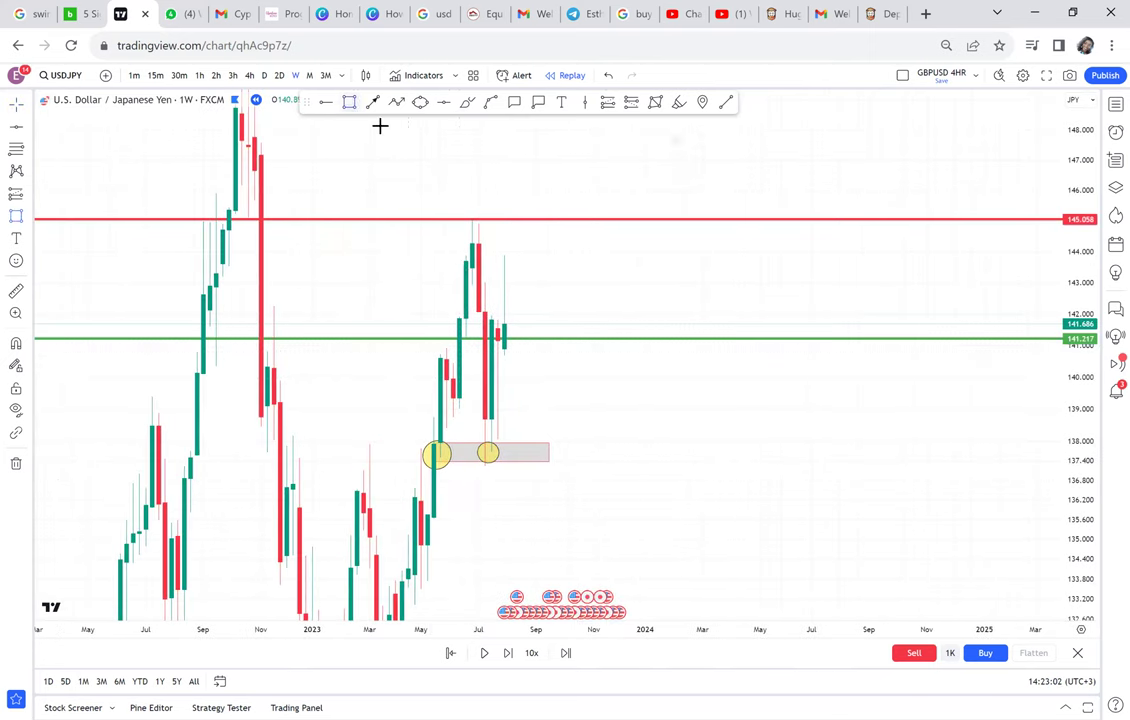
pyautogui.click(421, 429)
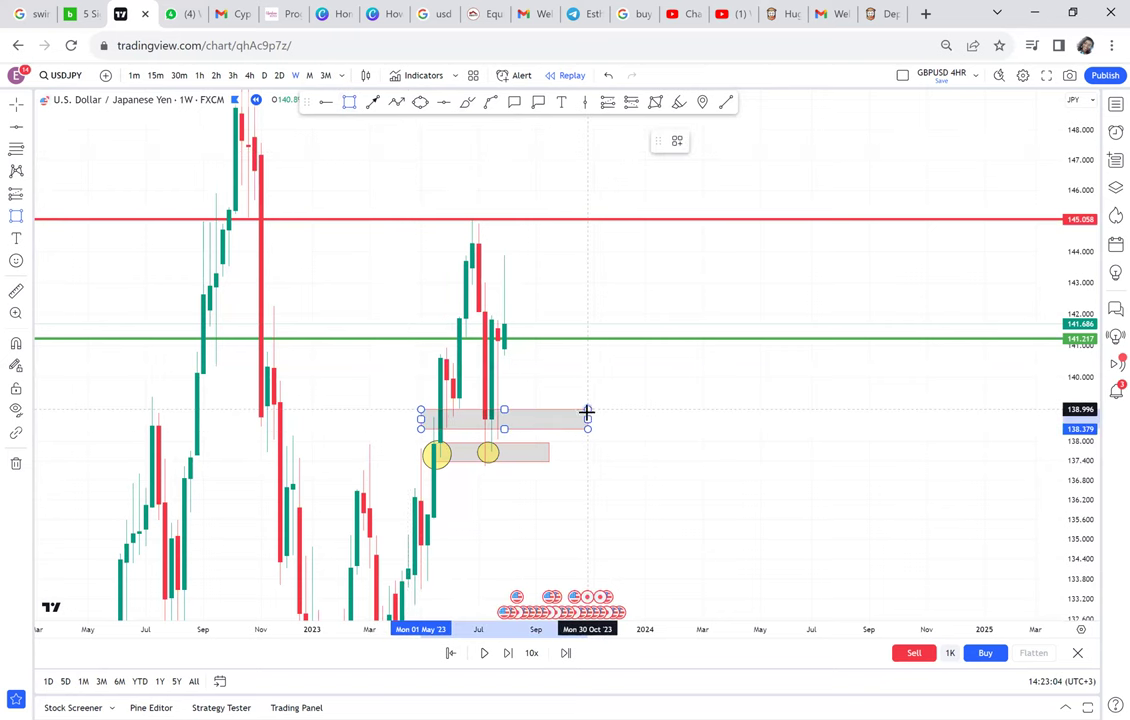
pyautogui.click(593, 415)
pyautogui.click(615, 408)
pyautogui.moveTo(620, 410); pyautogui.dragTo(643, 414)
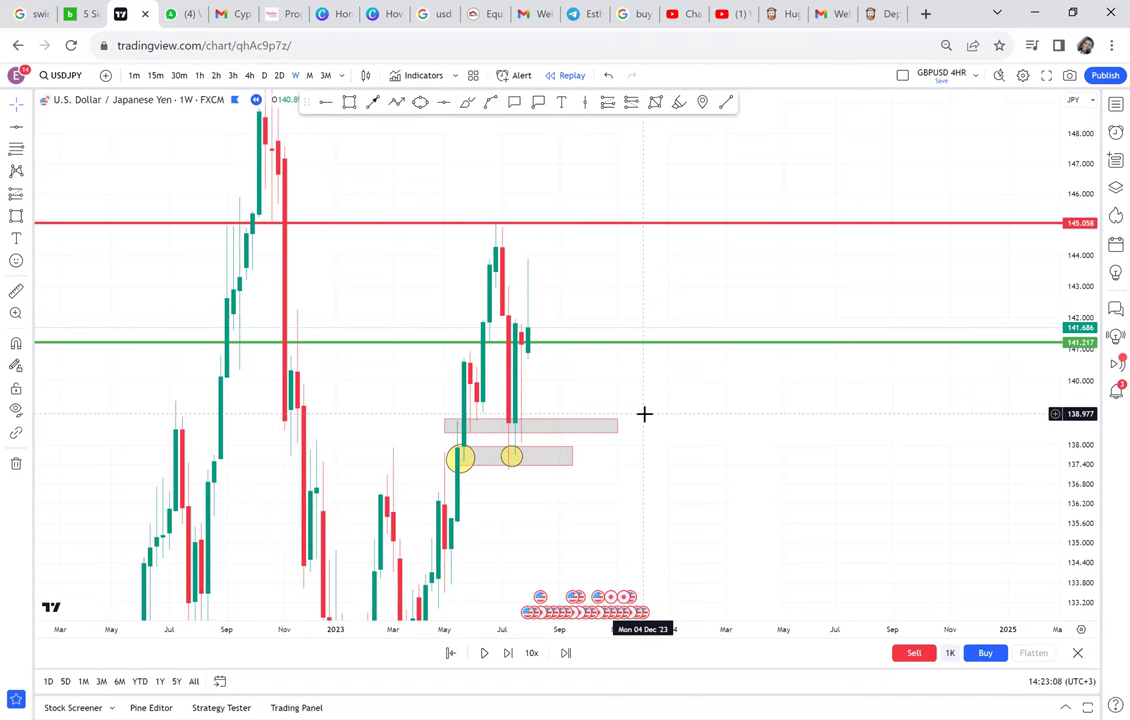
# - Delete the rectangle above the support zone and return to the daily timeframe
pyautogui.click(618, 420)
pyautogui.press('Delete')
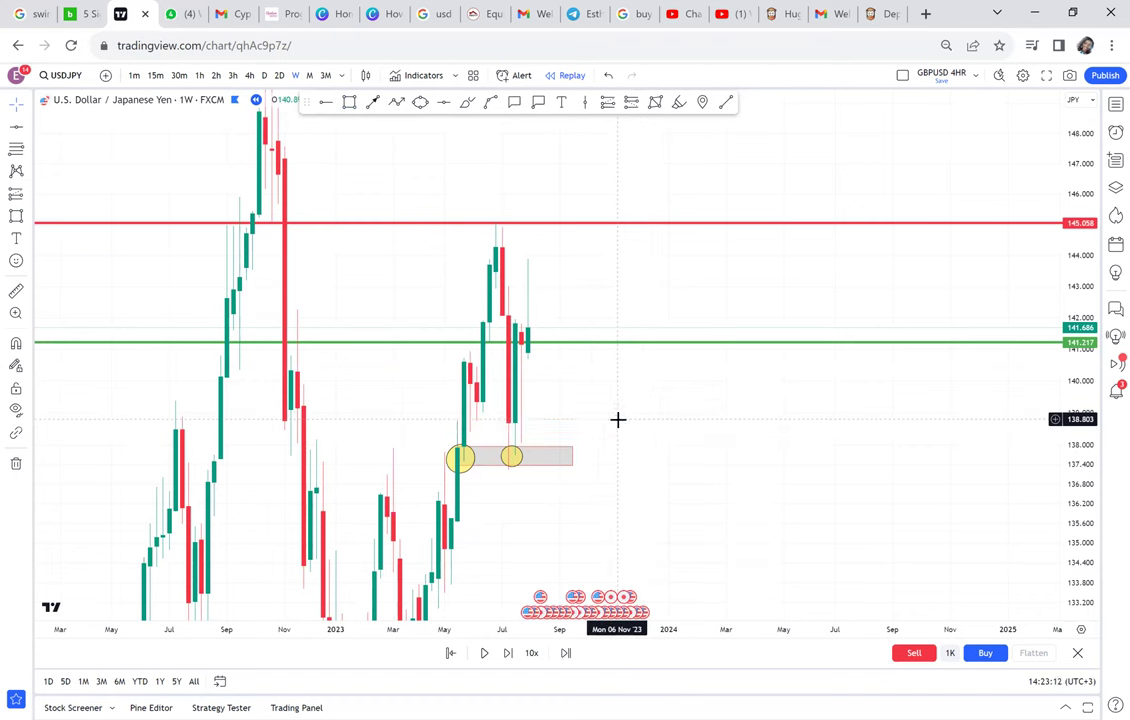
pyautogui.click(264, 75)
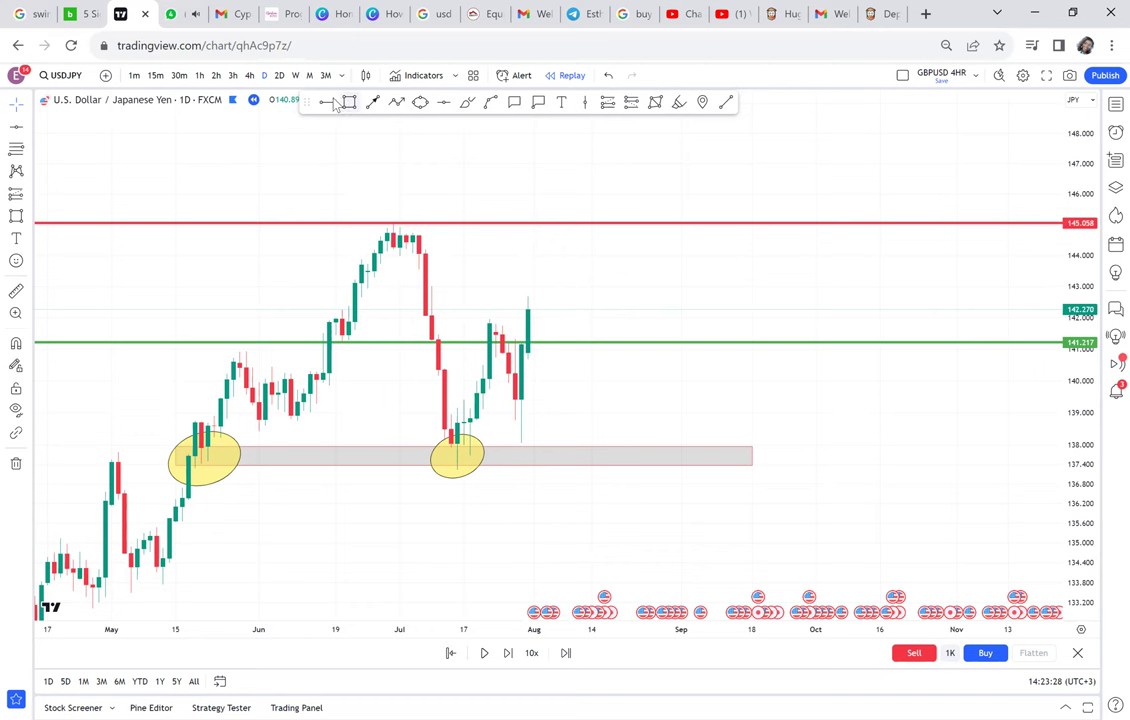
# - Place a horizontal ray at 141.965 from 29 June and draw an arrow at about 142.44 from the latest candle back to 27 June
pyautogui.click(394, 322)
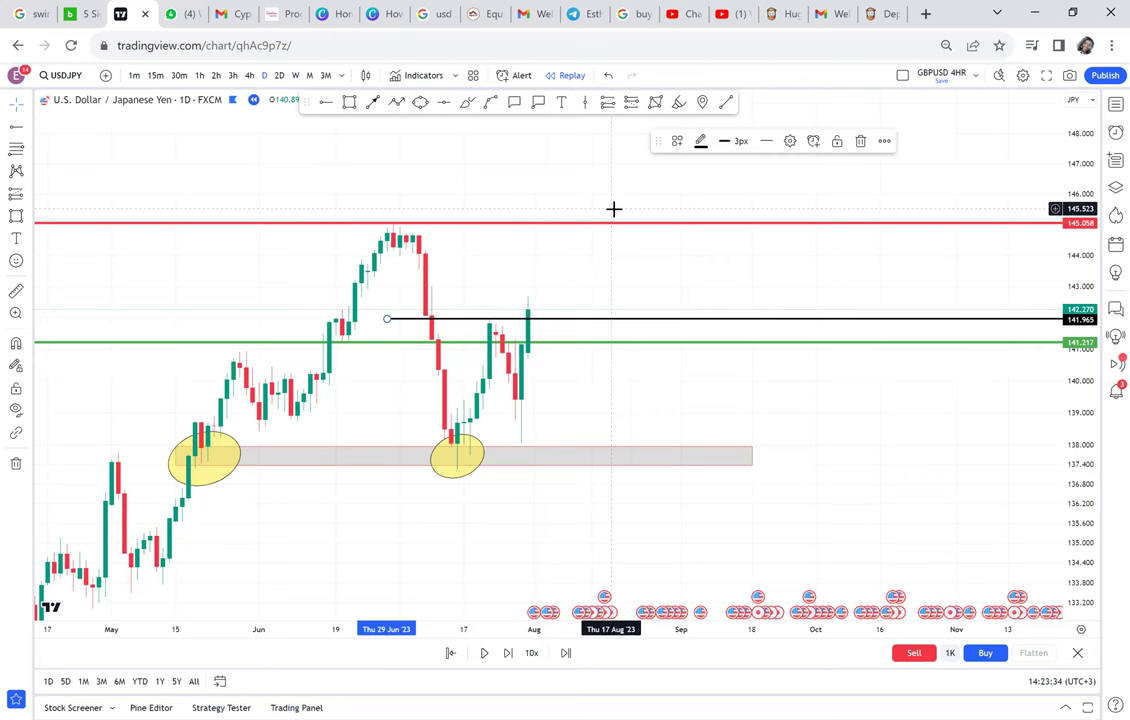
pyautogui.click(373, 102)
pyautogui.moveTo(520, 305)
pyautogui.mouseDown()
pyautogui.moveTo(434, 298)
pyautogui.moveTo(470, 300)
pyautogui.mouseUp()
pyautogui.moveTo(379, 308); pyautogui.dragTo(377, 303)
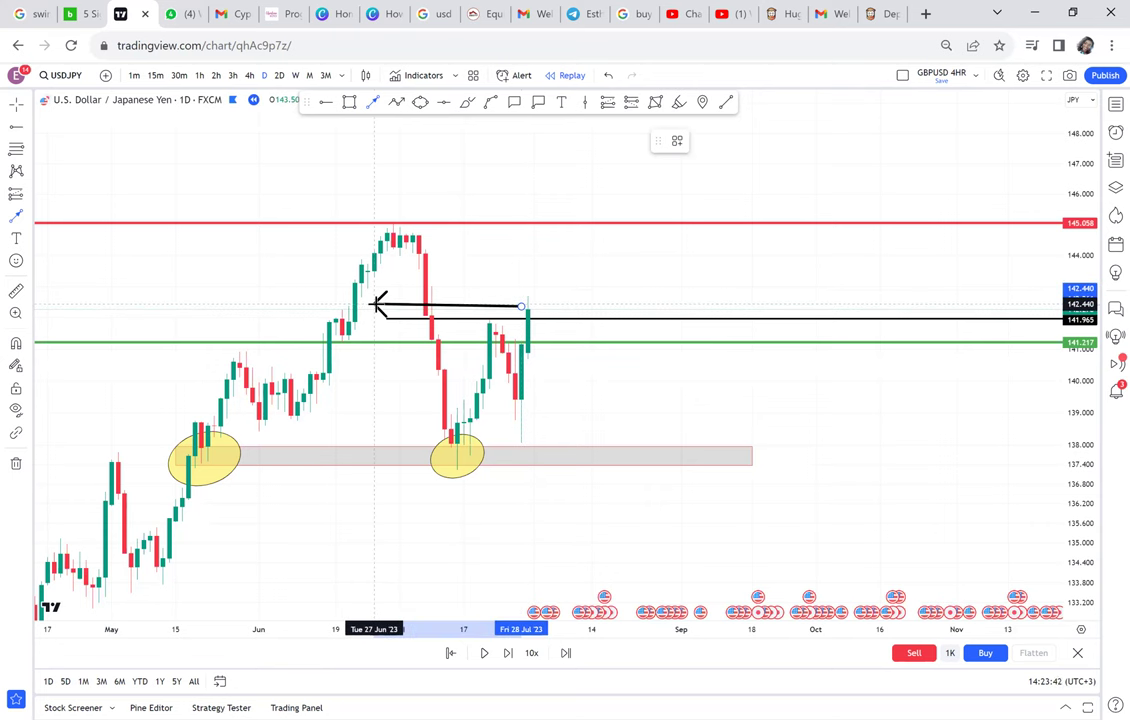
pyautogui.click(376, 304)
# - Undo the arrow and delete the black horizontal ray
pyautogui.hotkey('ctrl', 'z')
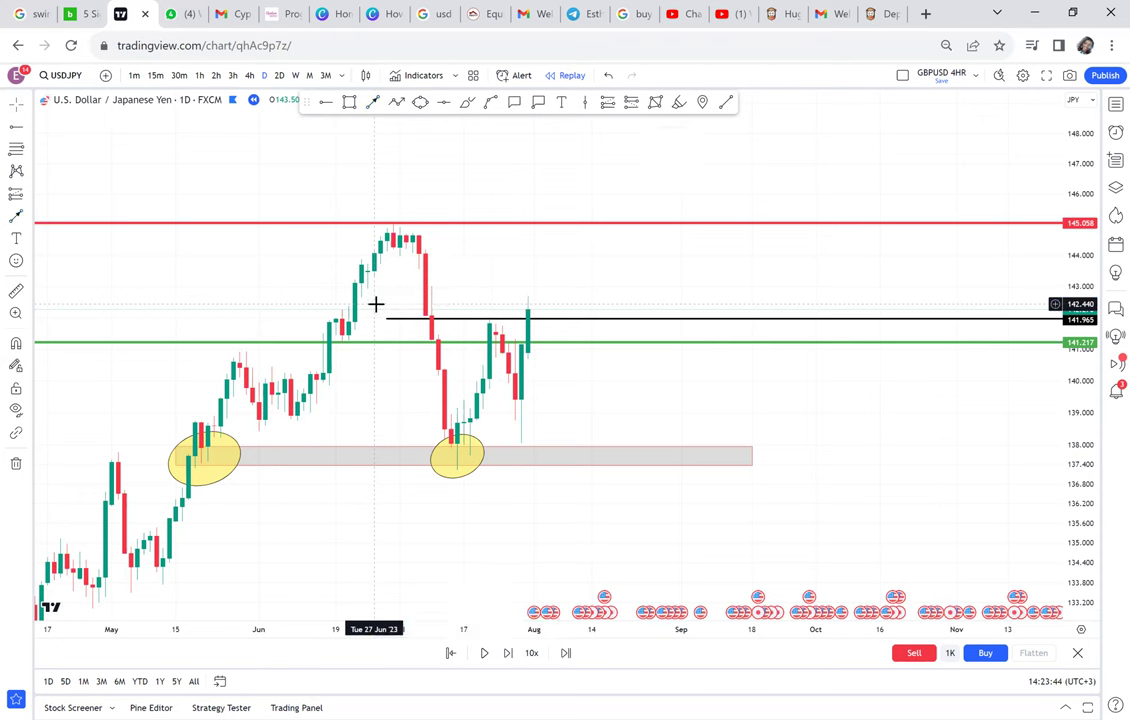
pyautogui.click(462, 318)
pyautogui.press('Delete')
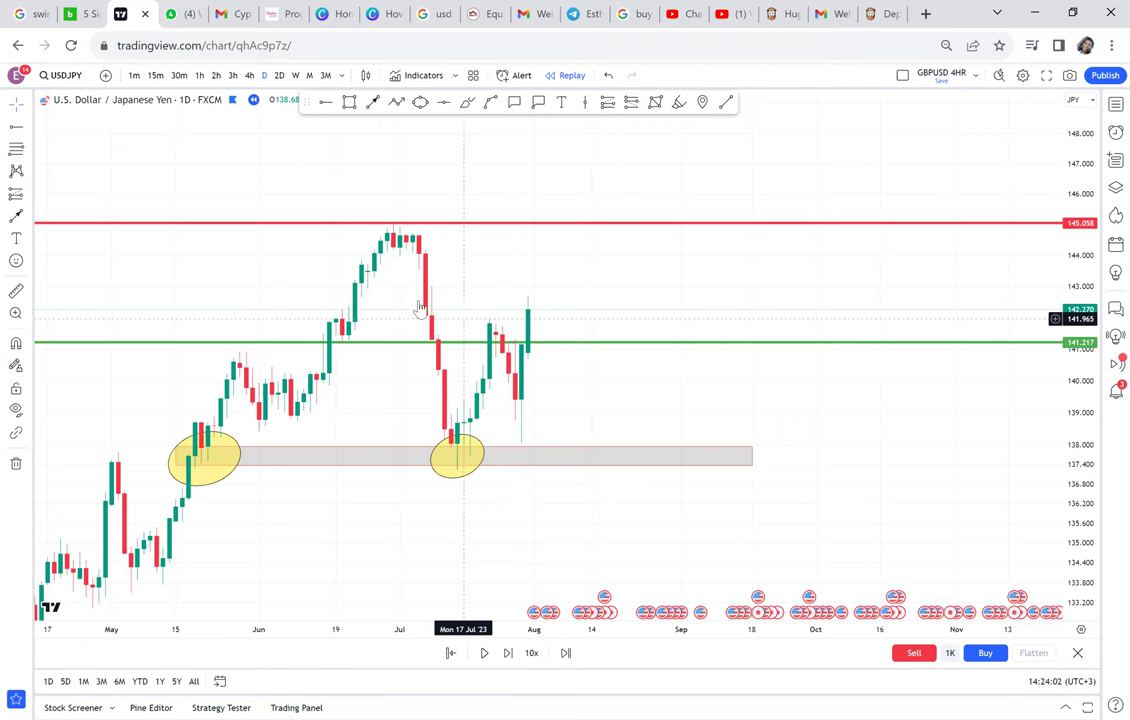
# - On the 4-hour timeframe, draw a narrow resistance rectangle from 7 July to 2 August with its upper edge at about 142.63
pyautogui.click(251, 76)
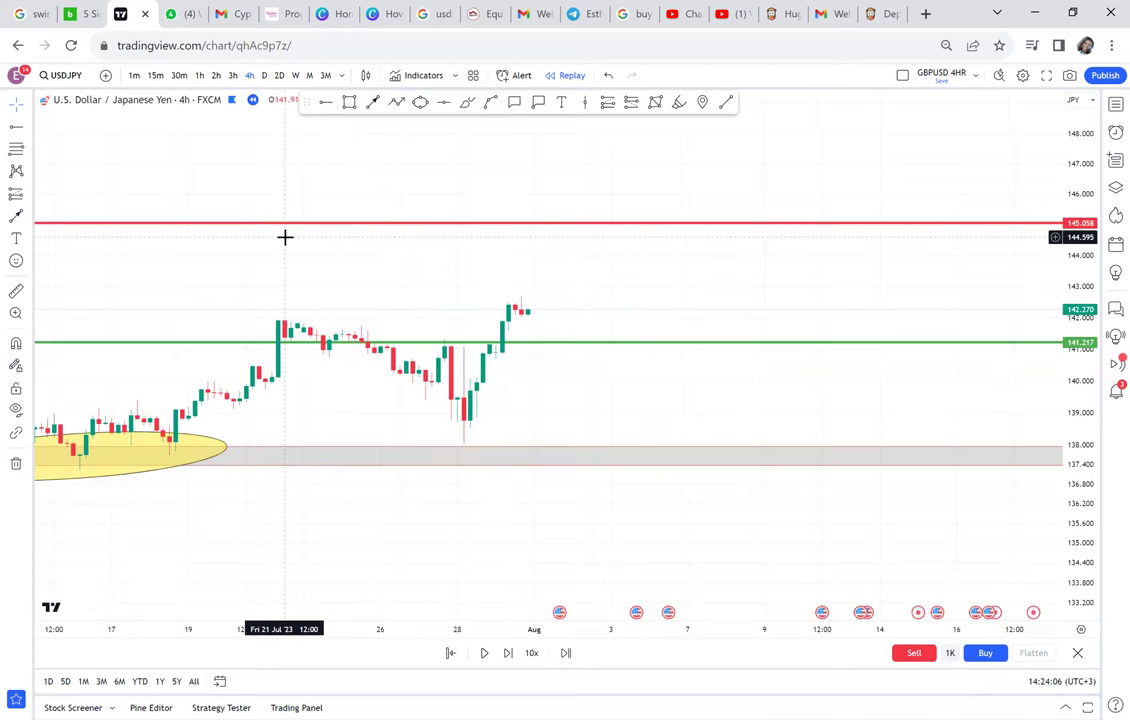
pyautogui.scroll(-3, 285, 237)
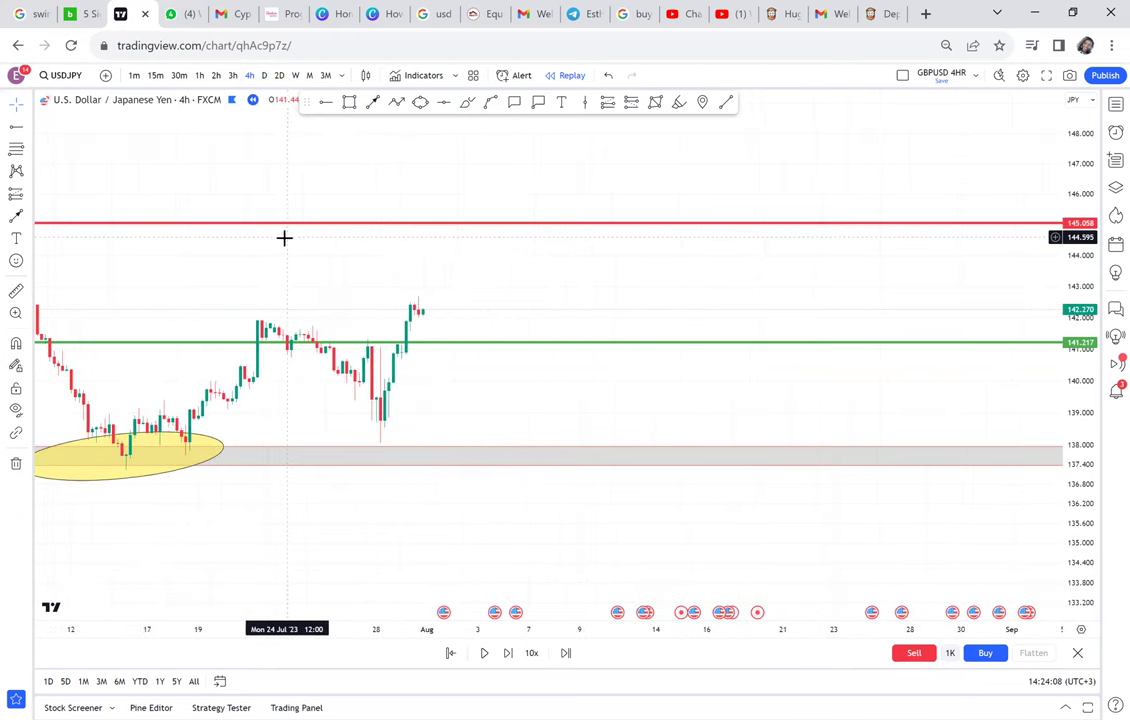
pyautogui.moveTo(206, 273); pyautogui.dragTo(388, 301)
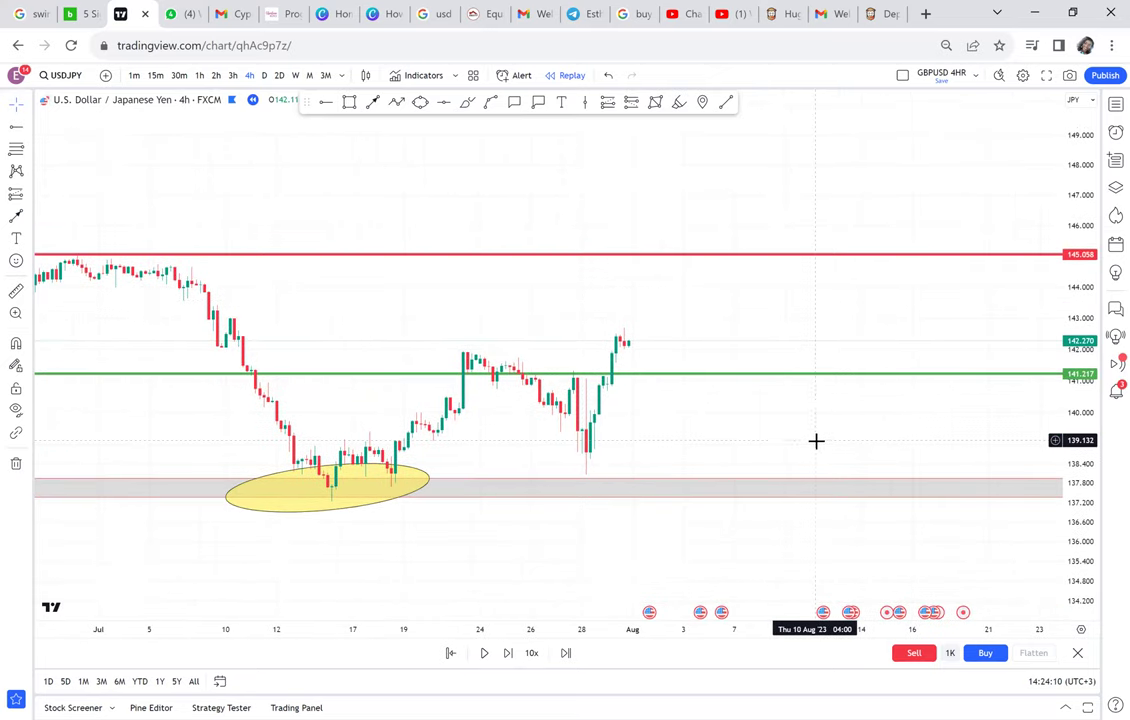
pyautogui.moveTo(1075, 510); pyautogui.dragTo(583, 172)
pyautogui.click(349, 102)
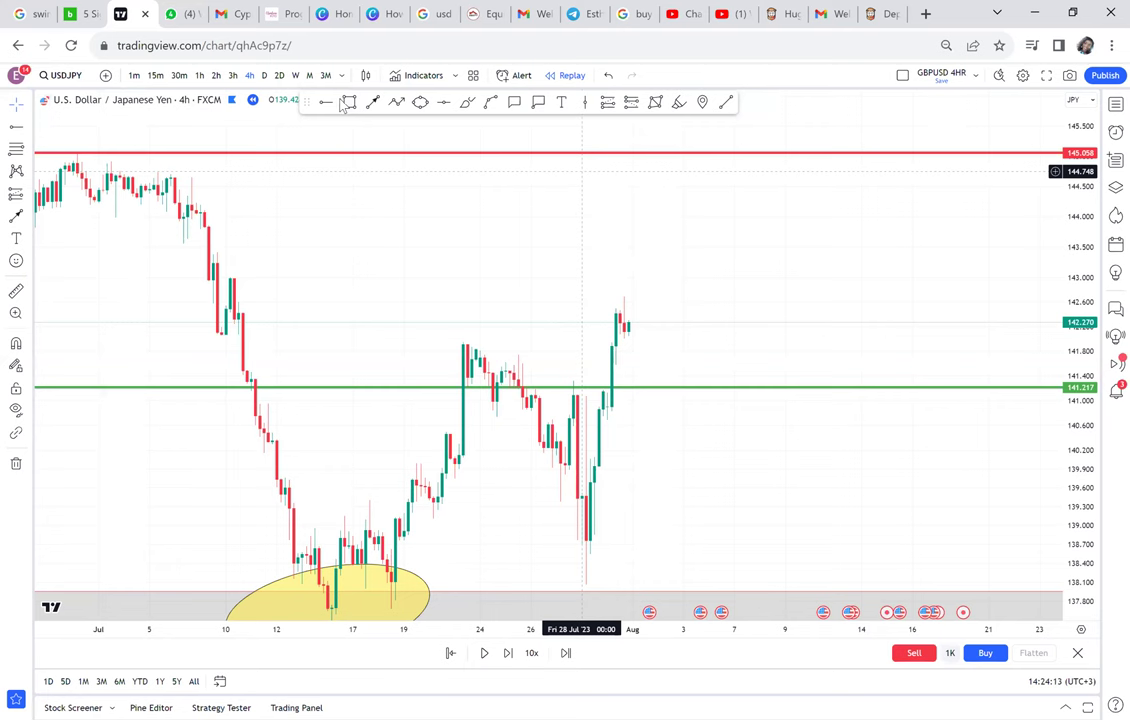
pyautogui.click(209, 300)
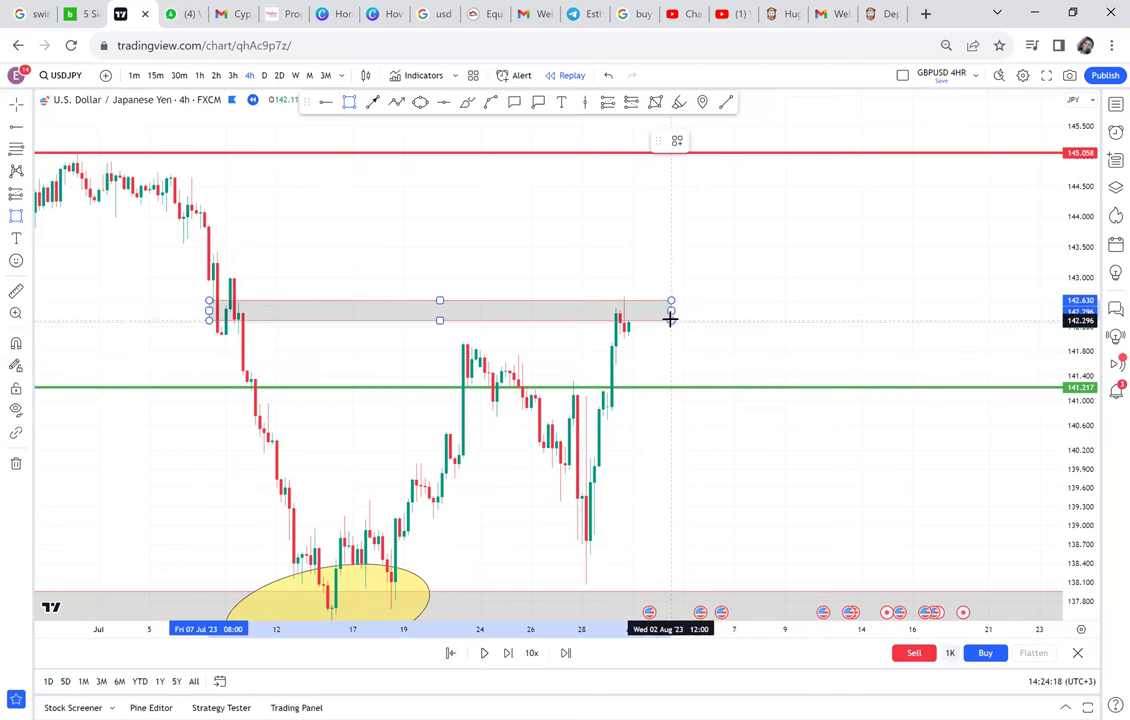
pyautogui.click(671, 313)
pyautogui.click(735, 310)
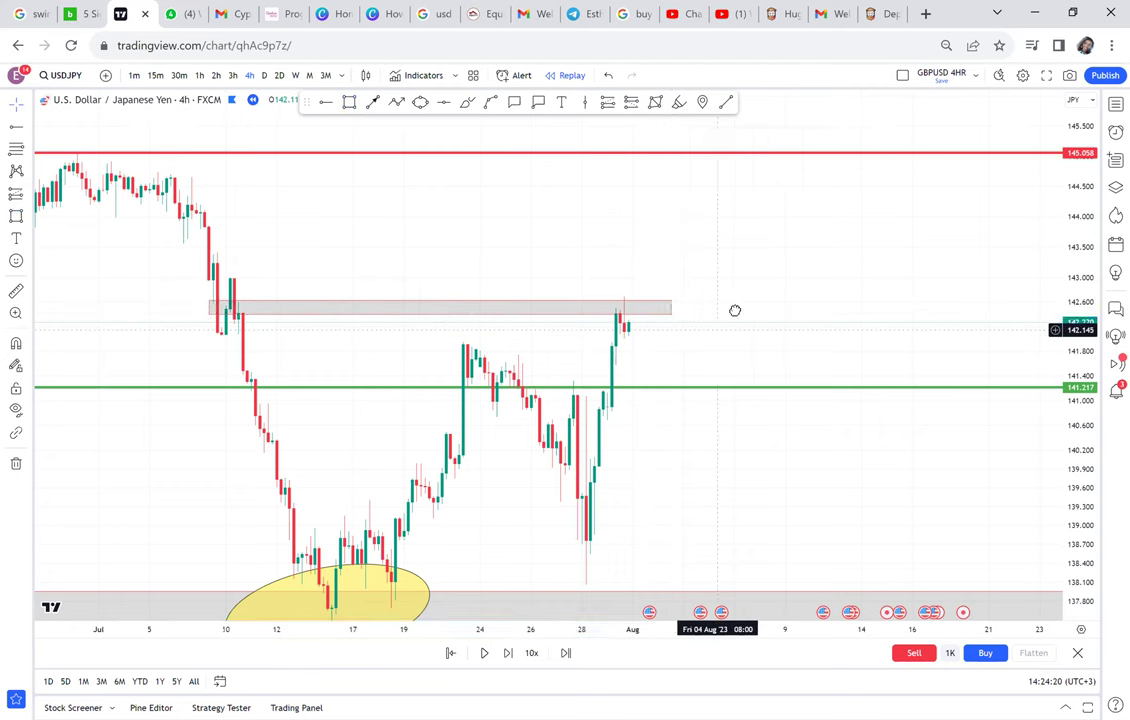
pyautogui.moveTo(735, 310); pyautogui.dragTo(744, 300)
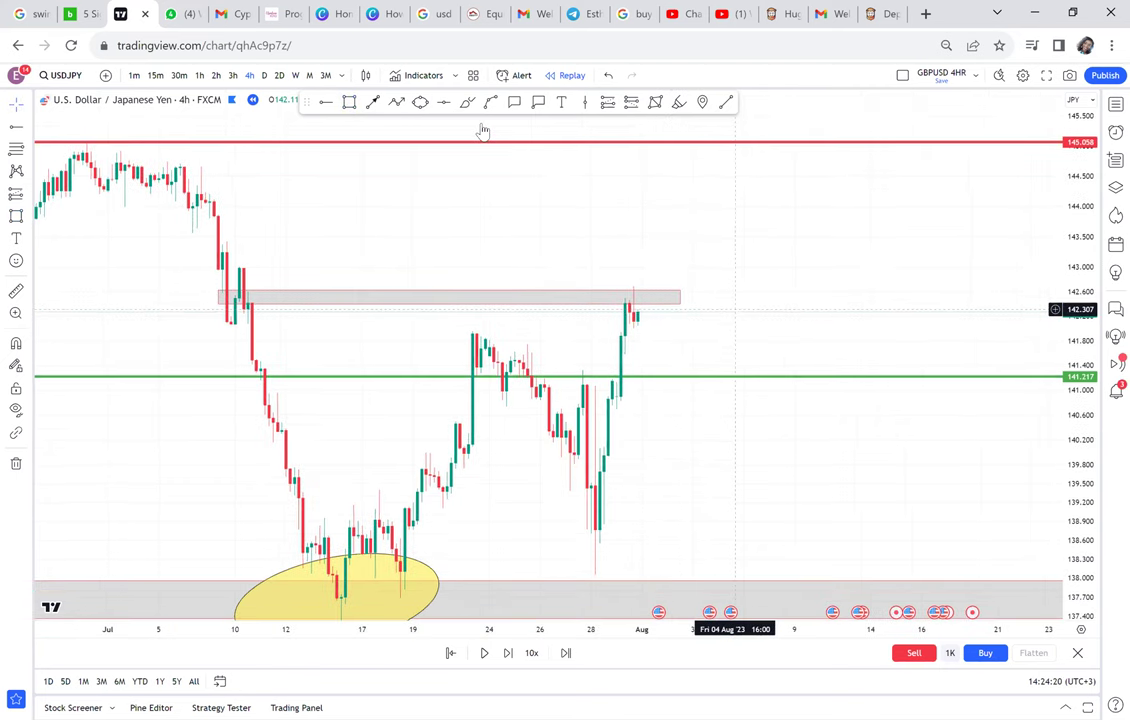
# - Circle the 10 July reaction and the latest candles at the resistance rectangle with two ellipses
pyautogui.click(420, 103)
pyautogui.click(234, 312)
pyautogui.click(268, 283)
pyautogui.click(280, 296)
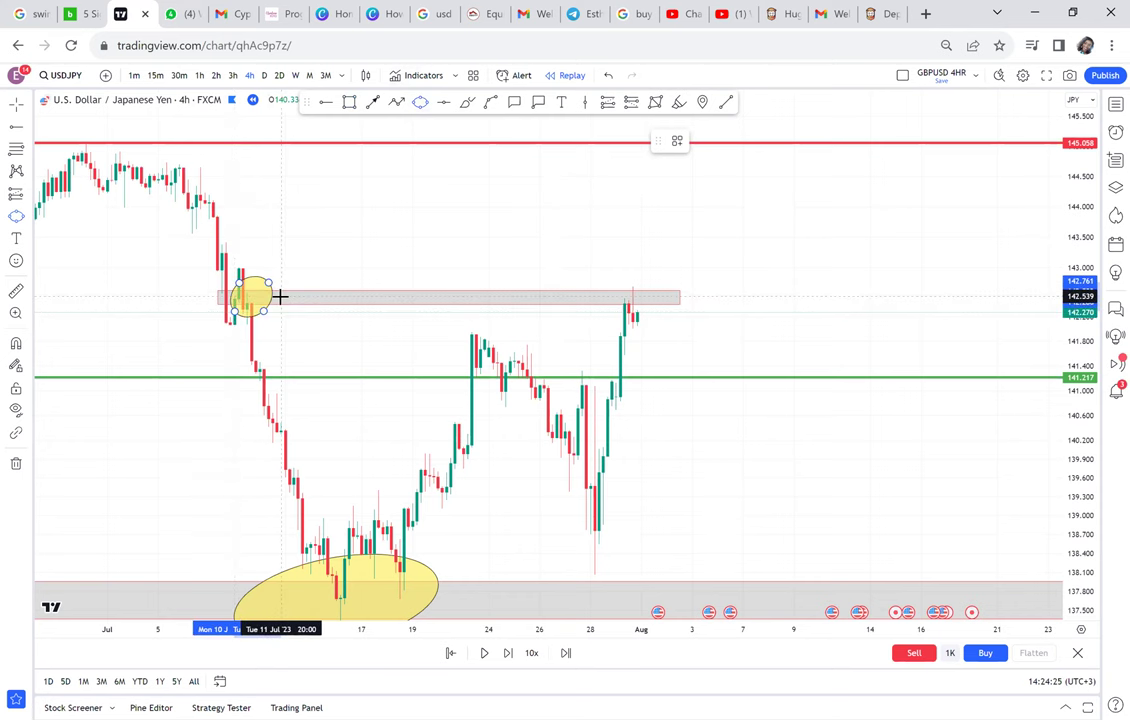
pyautogui.click(420, 103)
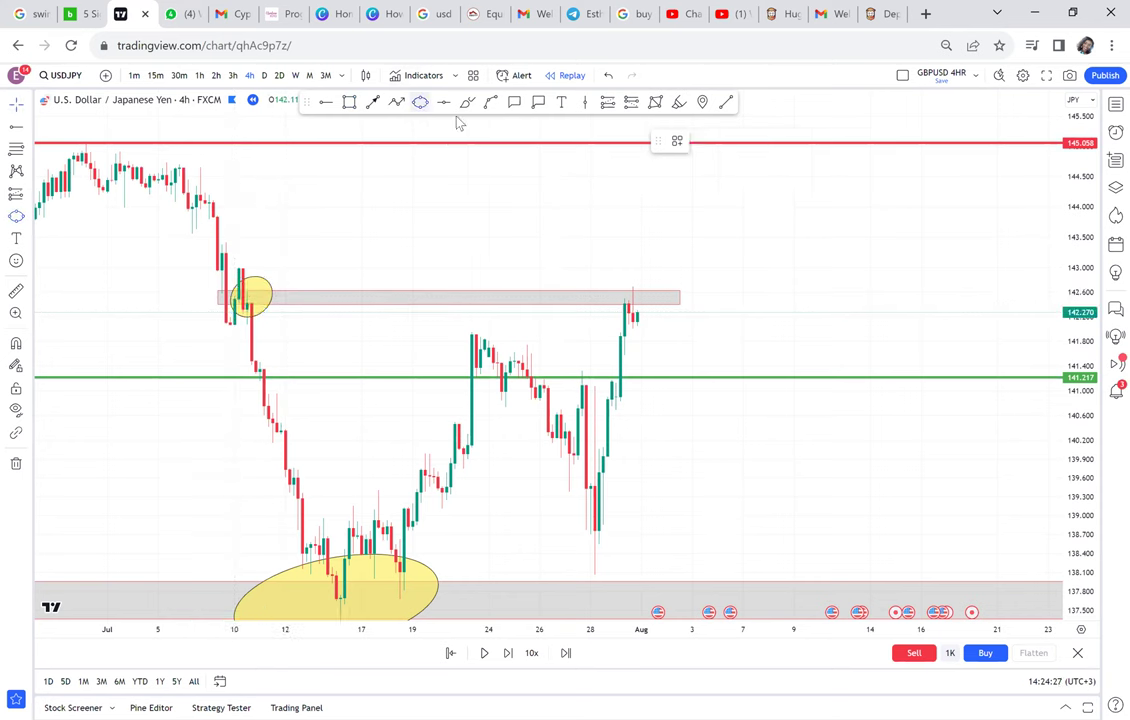
pyautogui.click(646, 295)
pyautogui.click(659, 305)
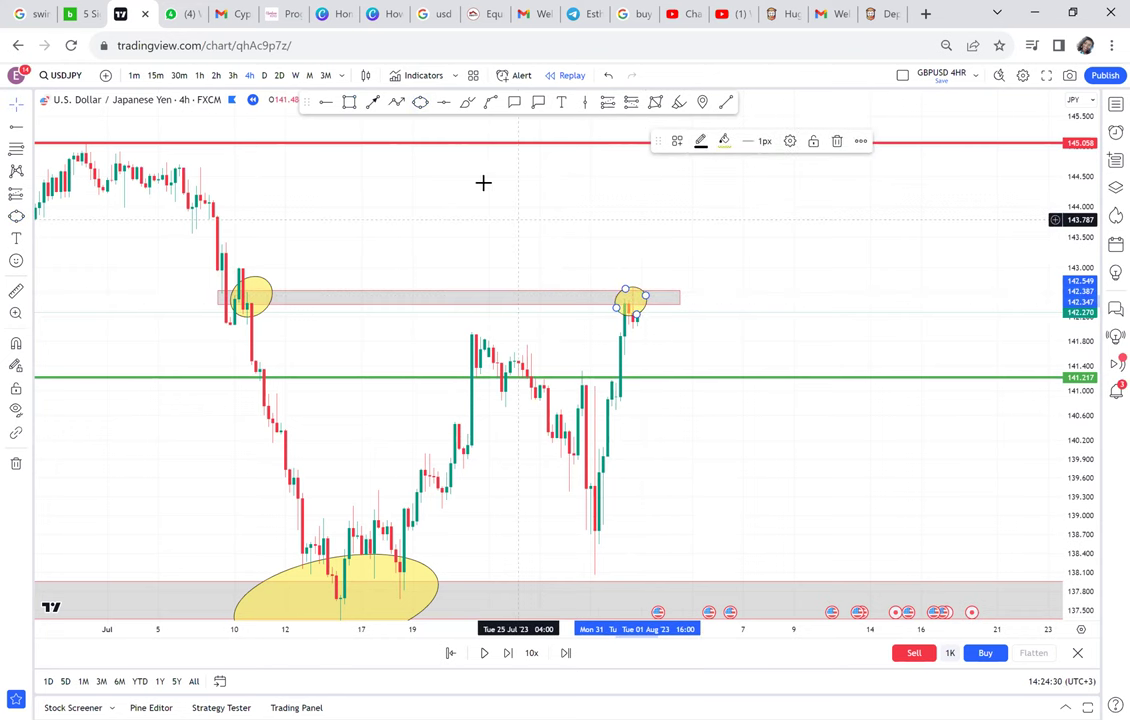
# - Examine the resistance rectangle and its touches on the daily timeframe
pyautogui.click(263, 77)
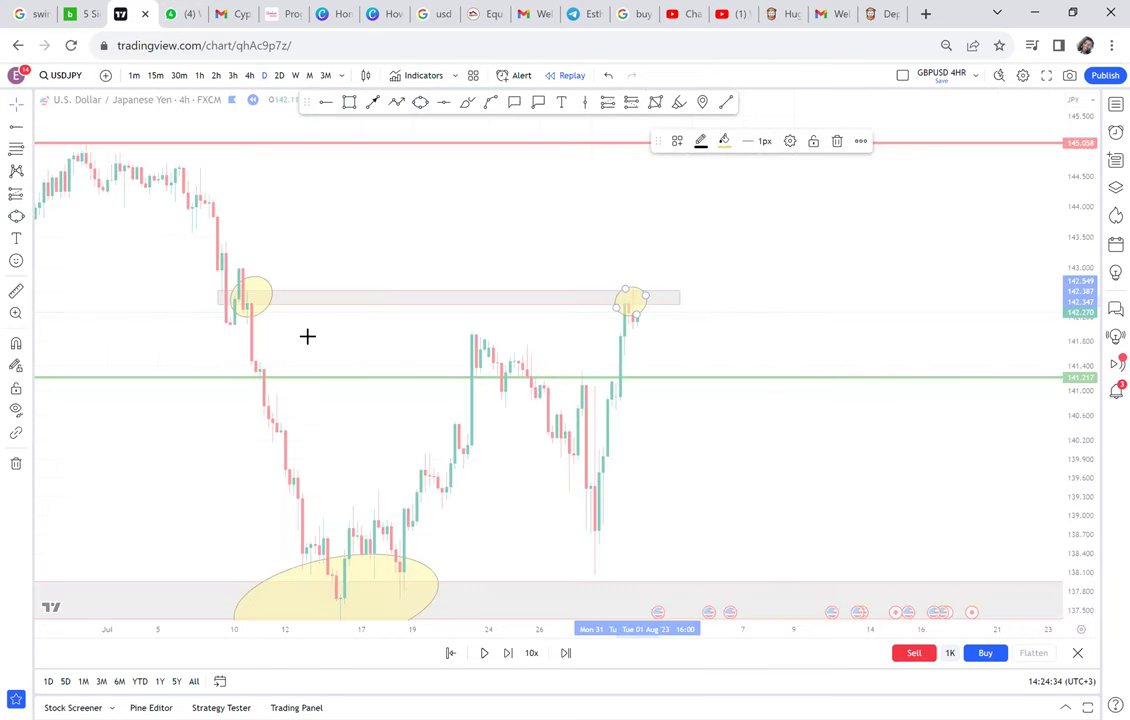
pyautogui.scroll(2, 481, 297)
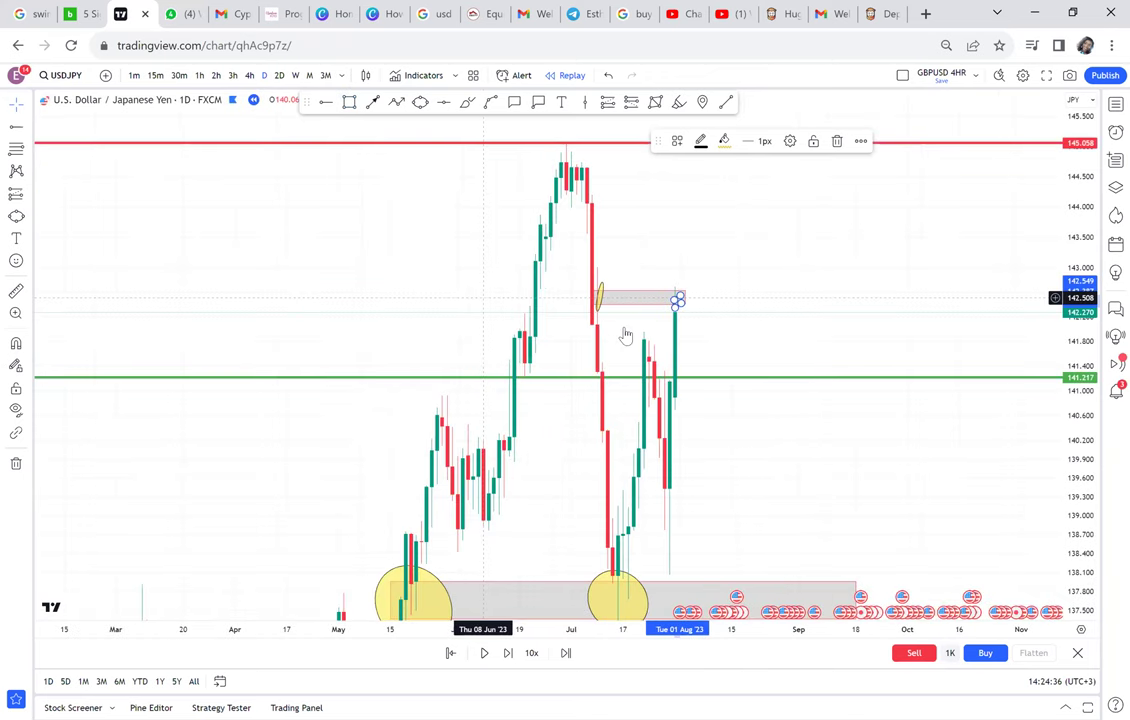
pyautogui.scroll(2, 713, 333)
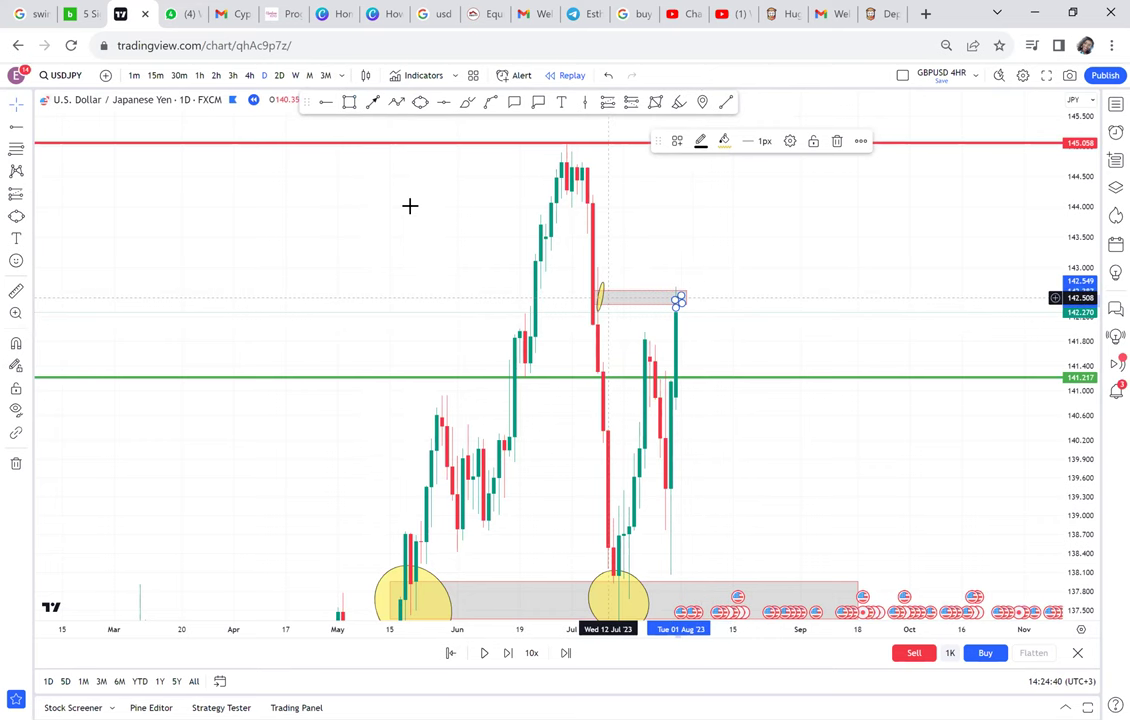
# - Return to the 4-hour timeframe and measure the range from the resistance rectangle down to the support zone
pyautogui.click(249, 77)
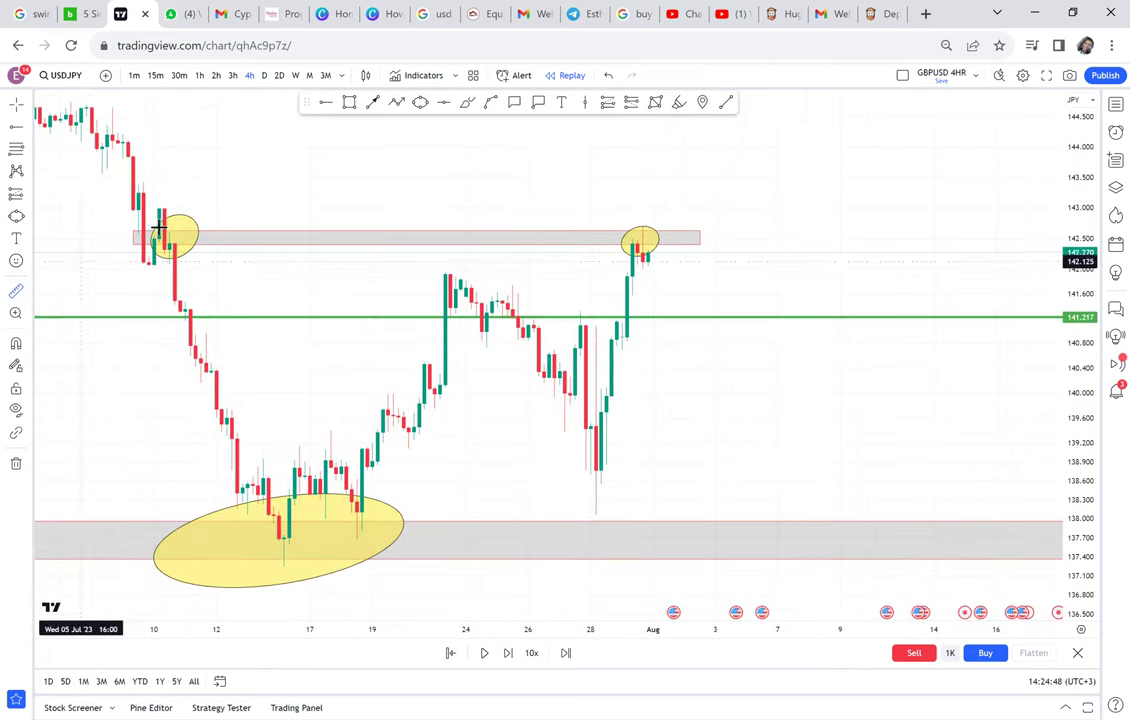
pyautogui.click(157, 233)
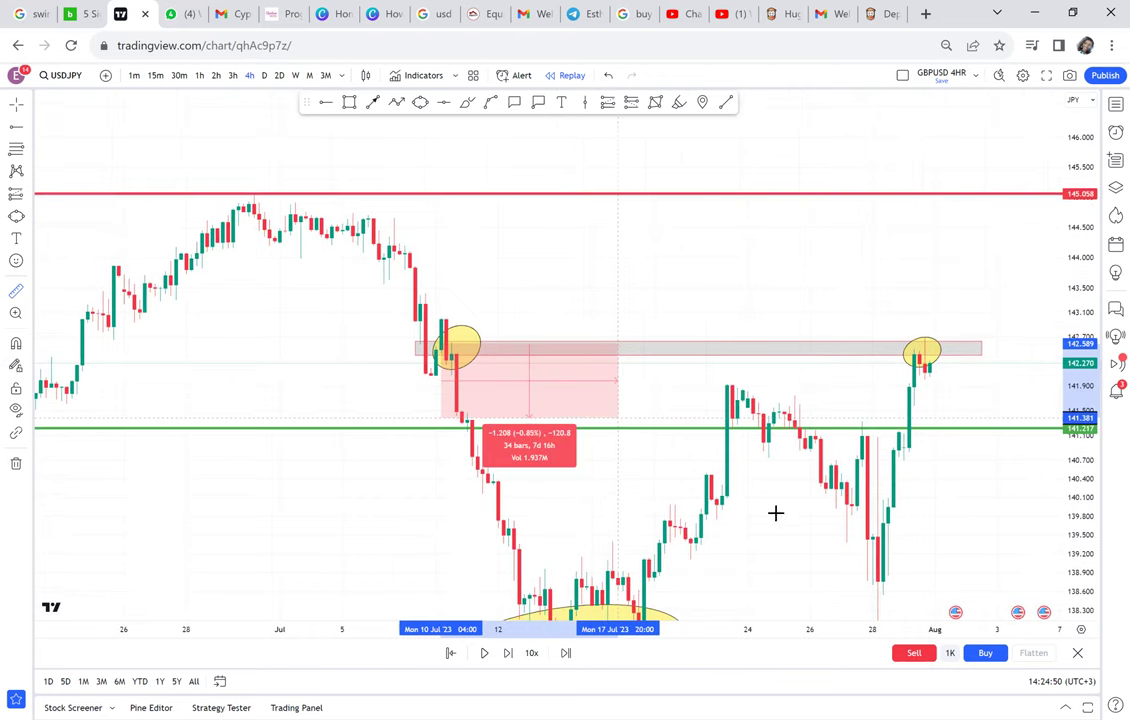
pyautogui.click(995, 545)
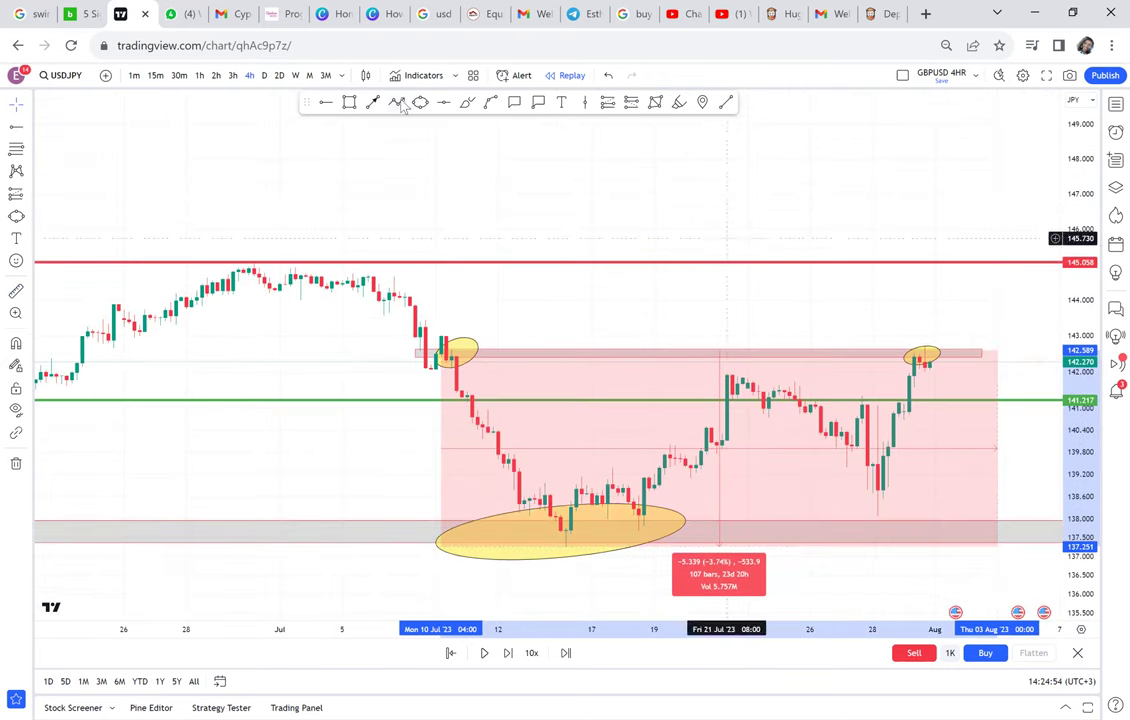
# - Place a red horizontal line at 139.802, the midpoint of the range between the resistance rectangle and the support zone
pyautogui.click(870, 452)
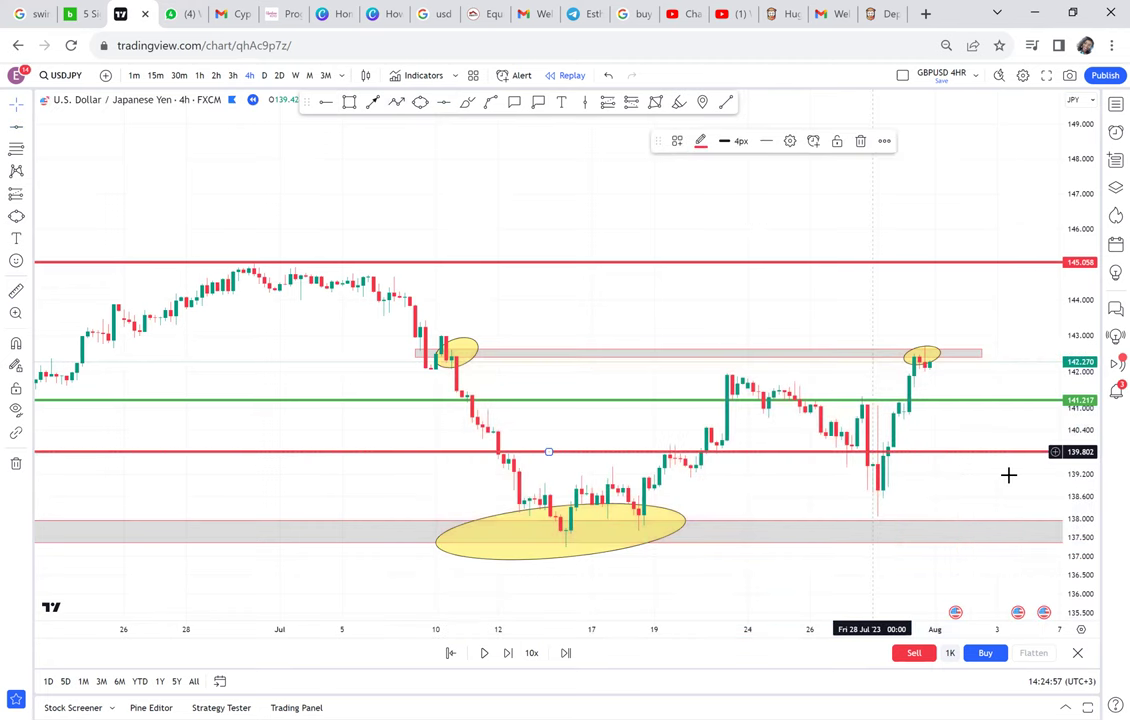
pyautogui.moveTo(970, 448); pyautogui.dragTo(826, 383)
pyautogui.scroll(-2, 1034, 451)
pyautogui.moveTo(1083, 505); pyautogui.dragTo(1082, 498)
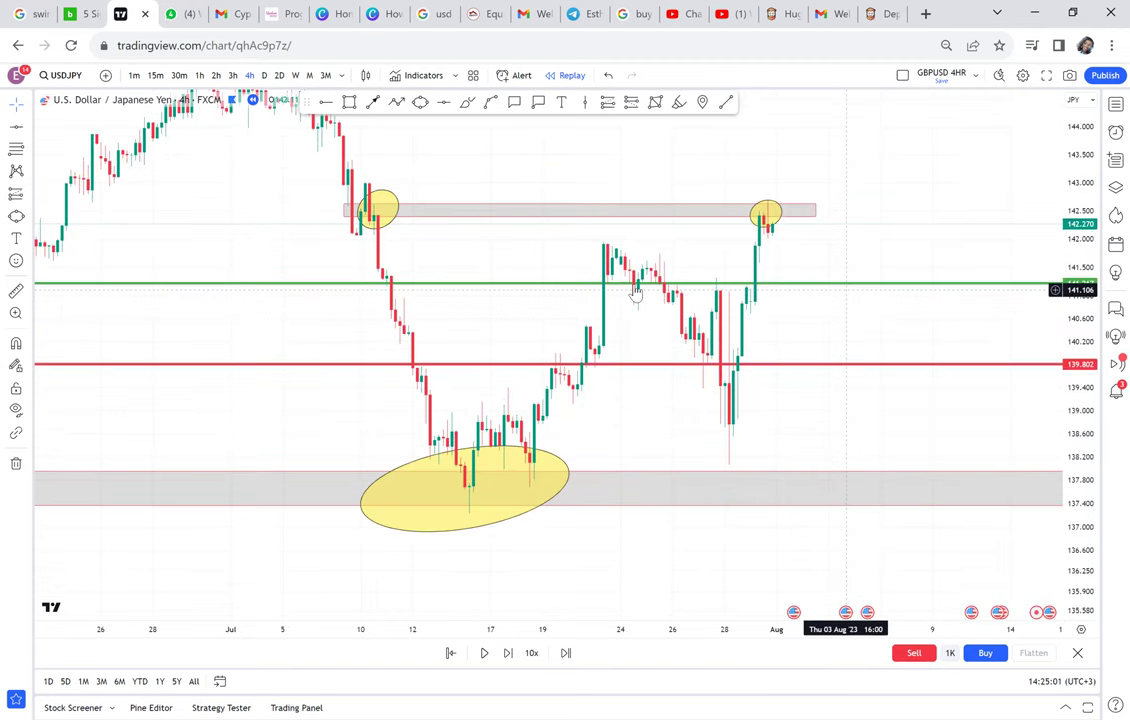
# - Place a red horizontal line at 137.242, at the lowest wick just below the support zone
pyautogui.scroll(-2, 463, 426)
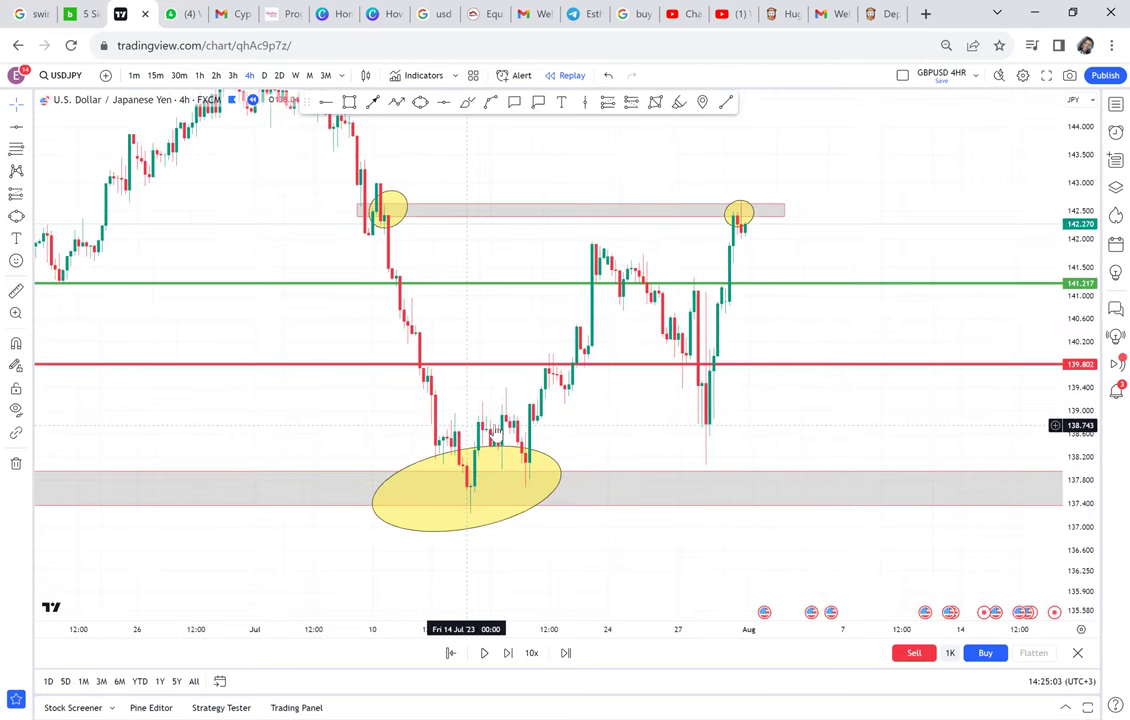
pyautogui.scroll(-1, 464, 426)
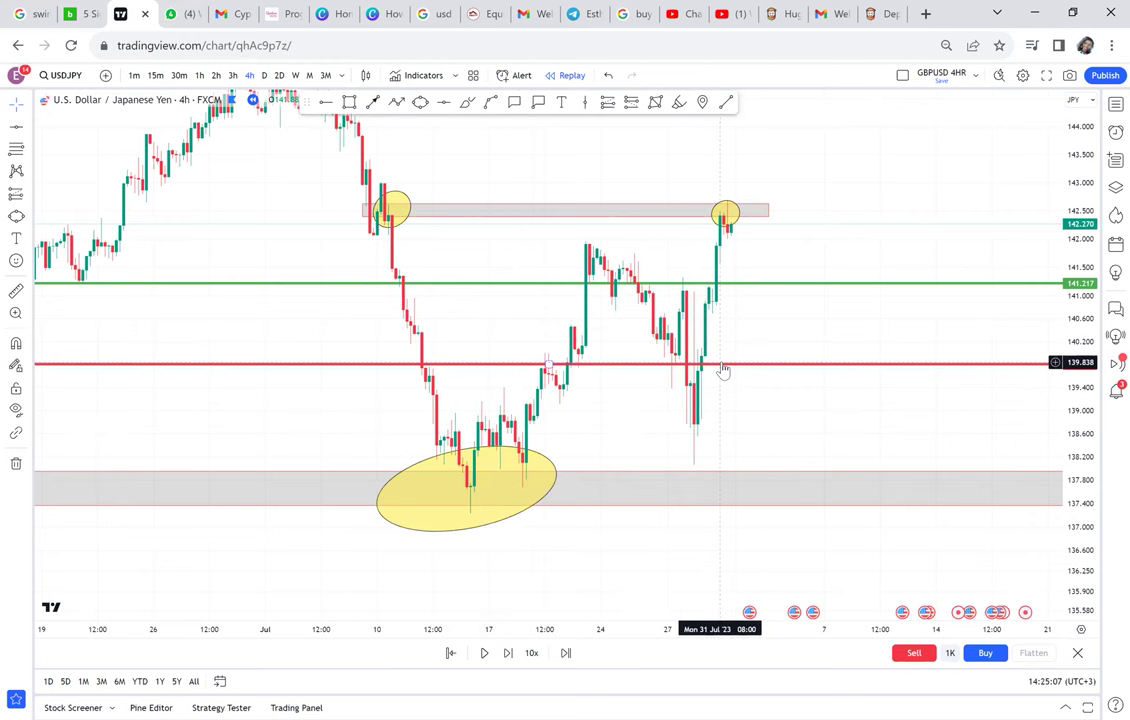
pyautogui.scroll(-1, 723, 370)
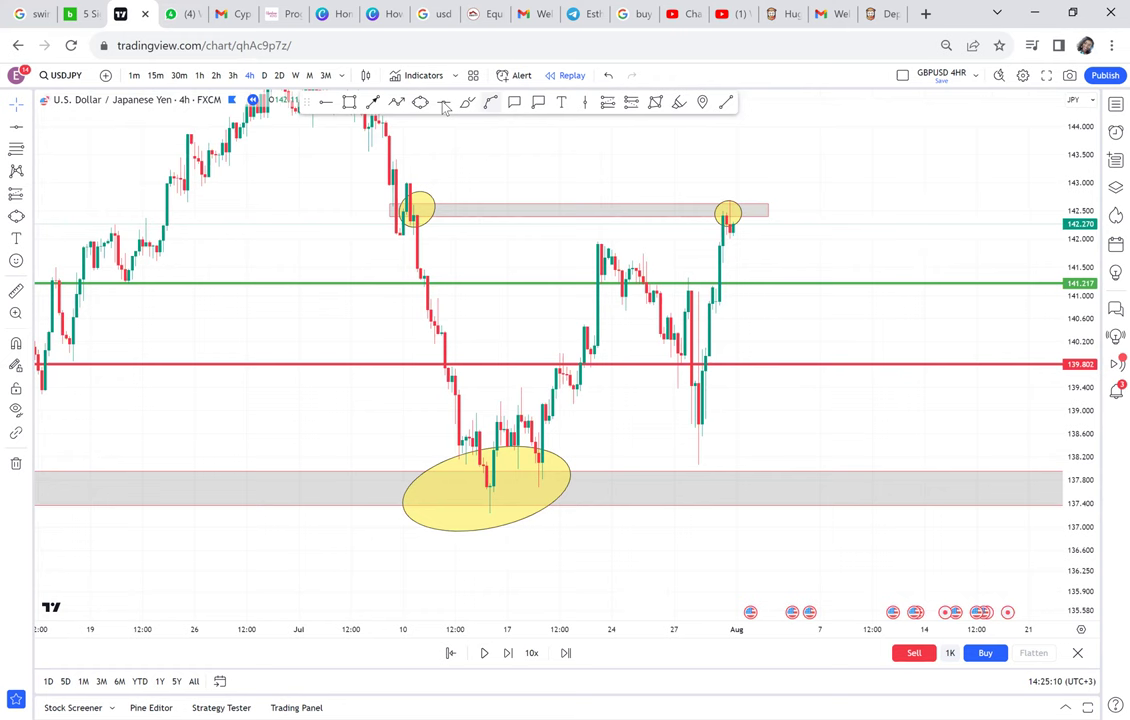
pyautogui.click(482, 512)
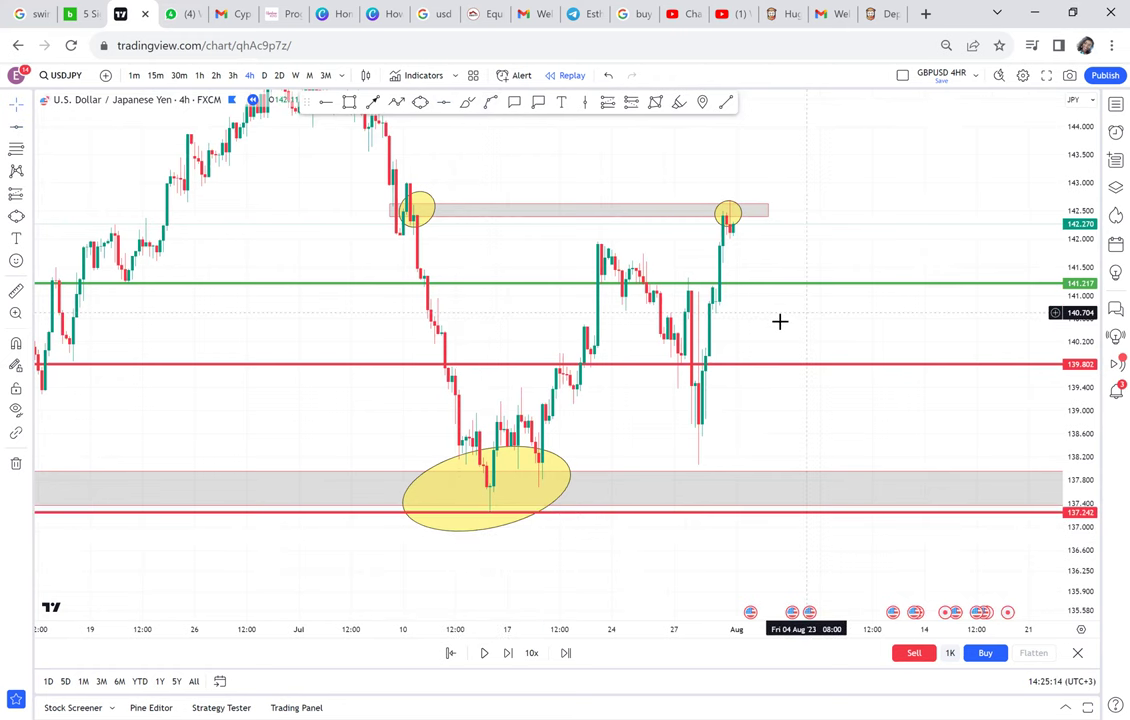
# - Recolour the 139.802 midpoint line green and delete the other green horizontal line at 141.217
pyautogui.moveTo(779, 321); pyautogui.dragTo(711, 326)
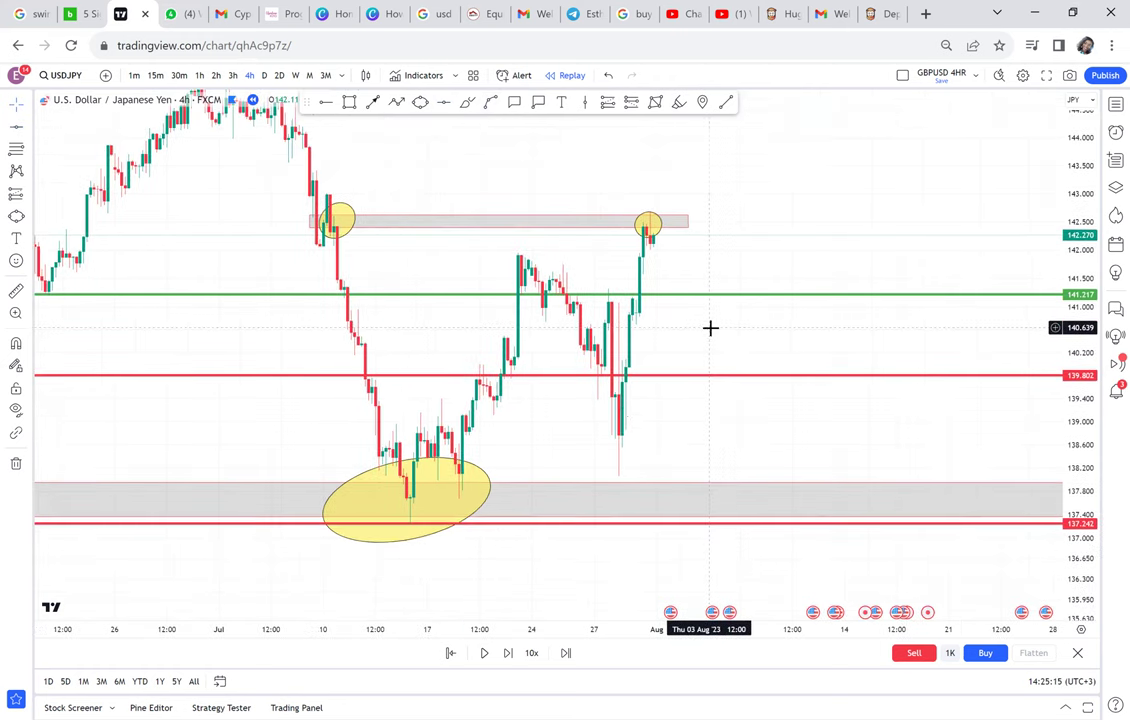
pyautogui.click(637, 384)
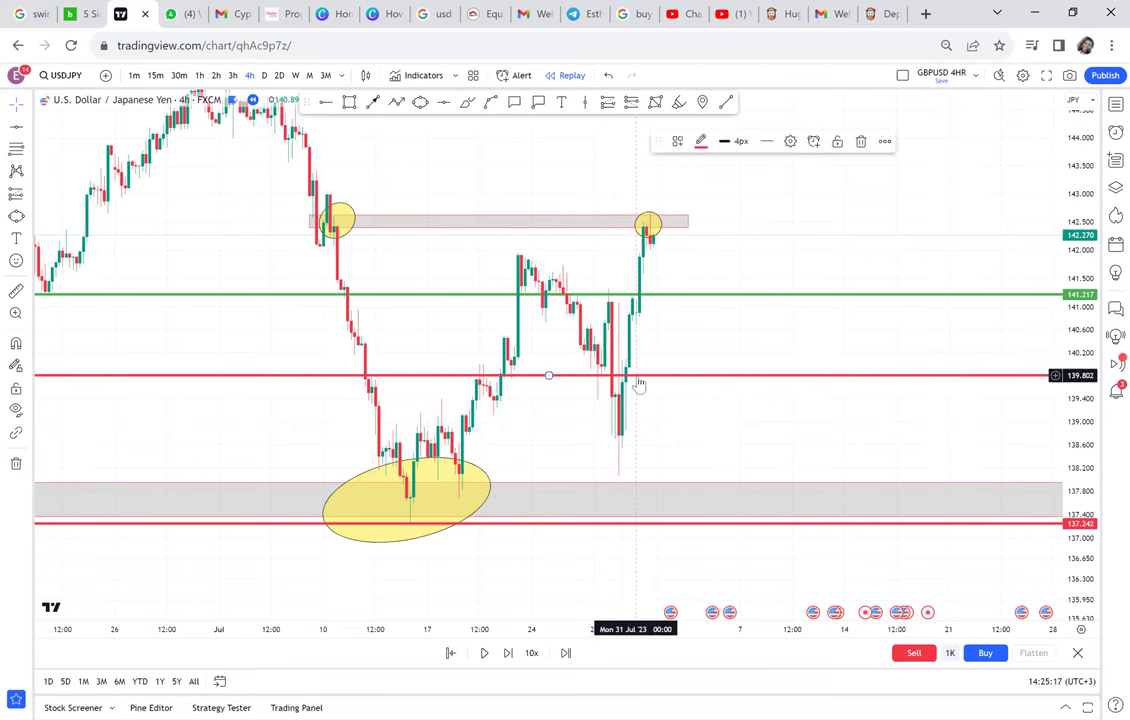
pyautogui.click(700, 142)
pyautogui.click(746, 187)
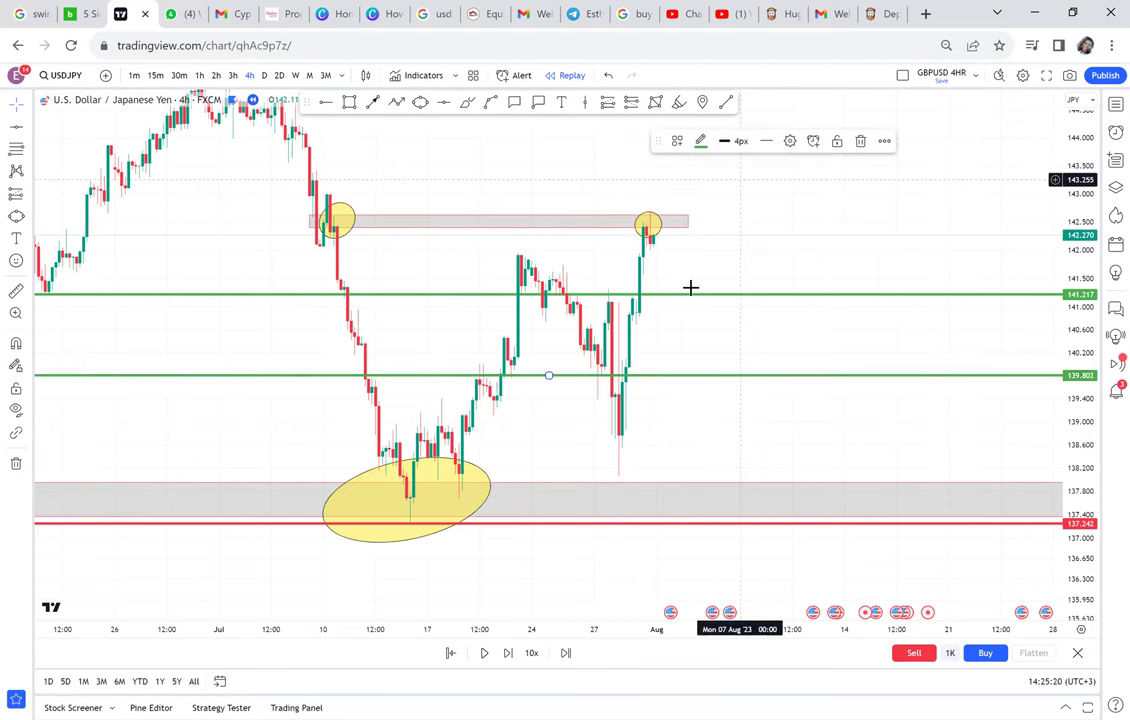
pyautogui.click(689, 295)
pyautogui.press('Delete')
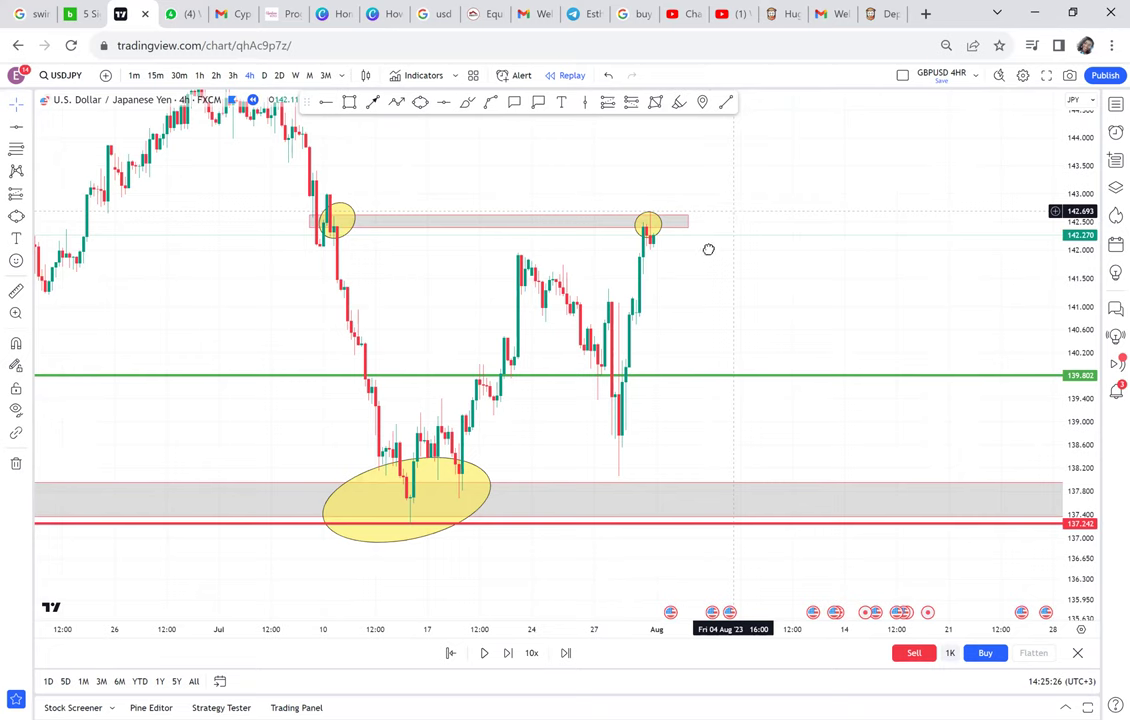
# - Add a black horizontal ray at 142.034, starting 27 July 20:00 and running under the latest candles
pyautogui.scroll(4, 710, 245)
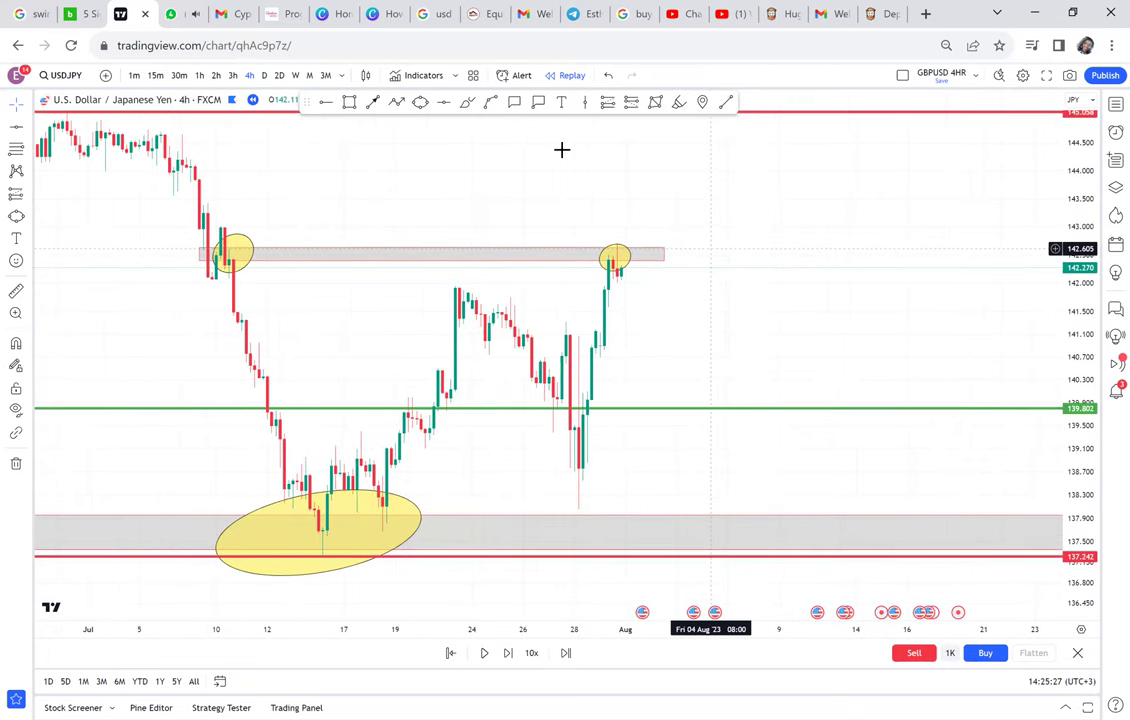
pyautogui.scroll(2, 560, 149)
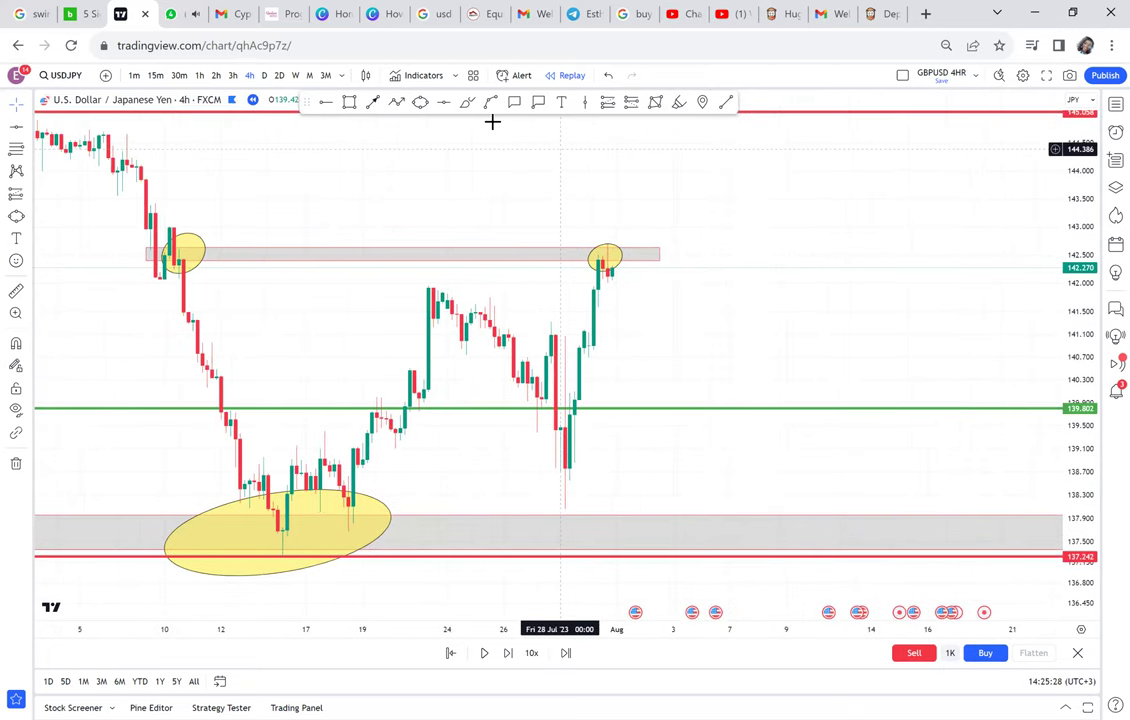
pyautogui.click(325, 102)
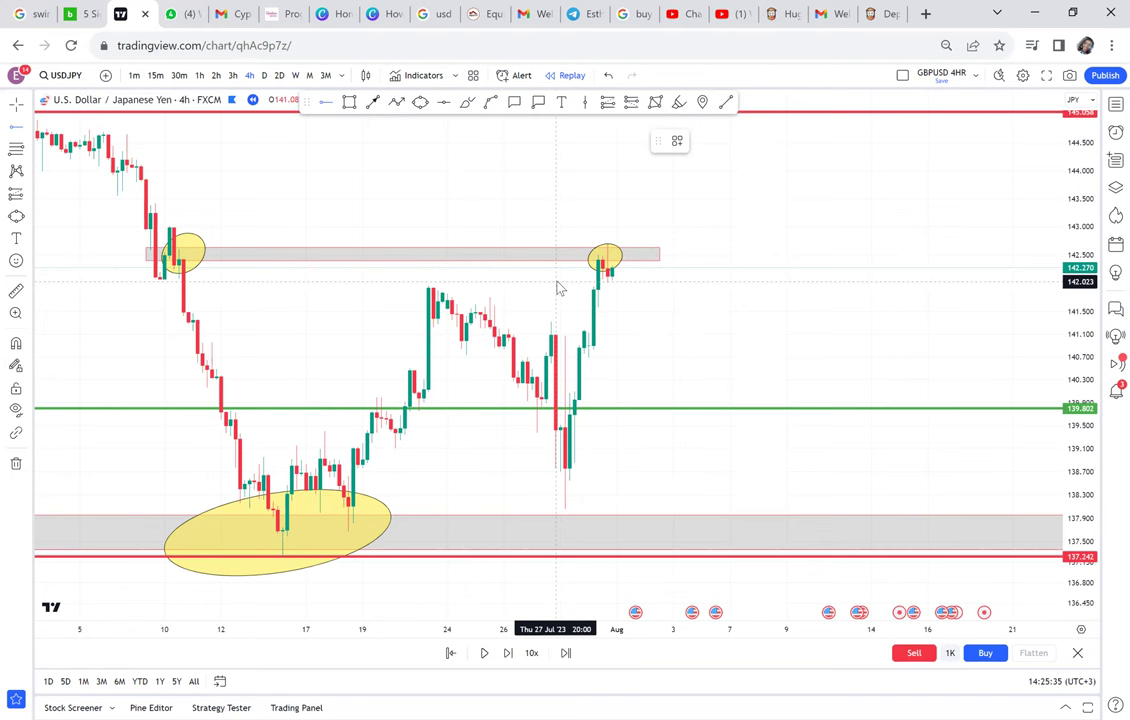
pyautogui.click(557, 282)
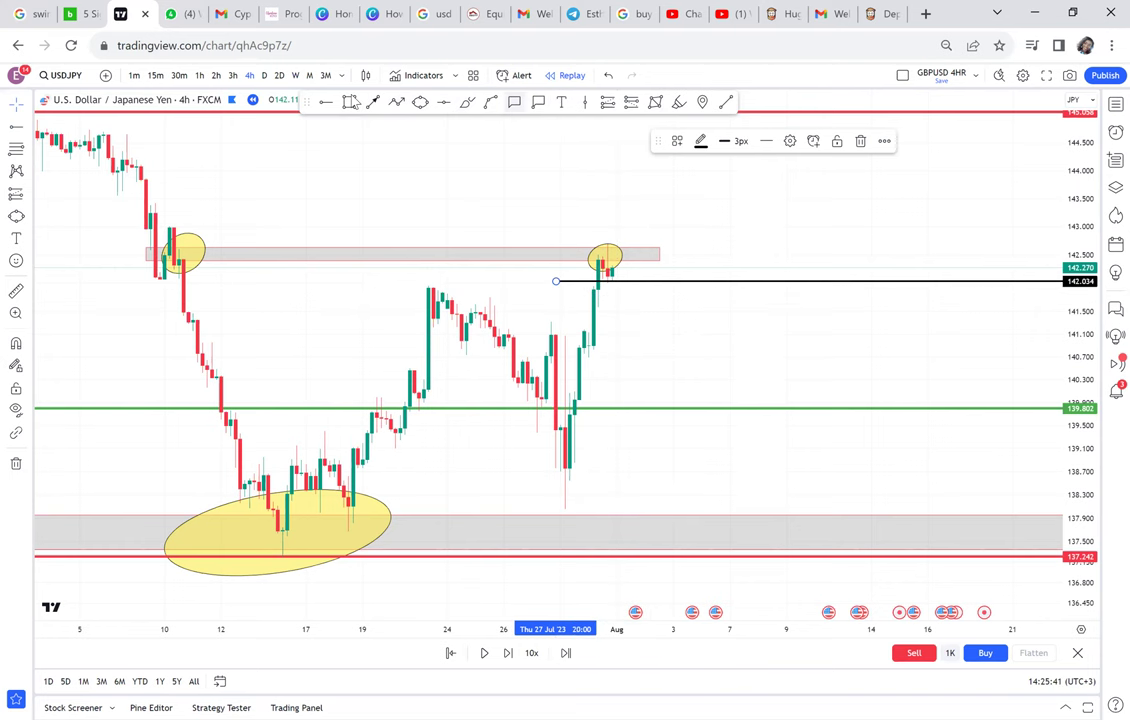
# - Draw a small red-filled rectangle from about 142.308 to 141.892 beside the latest candle to mimic a bearish candle
pyautogui.click(351, 102)
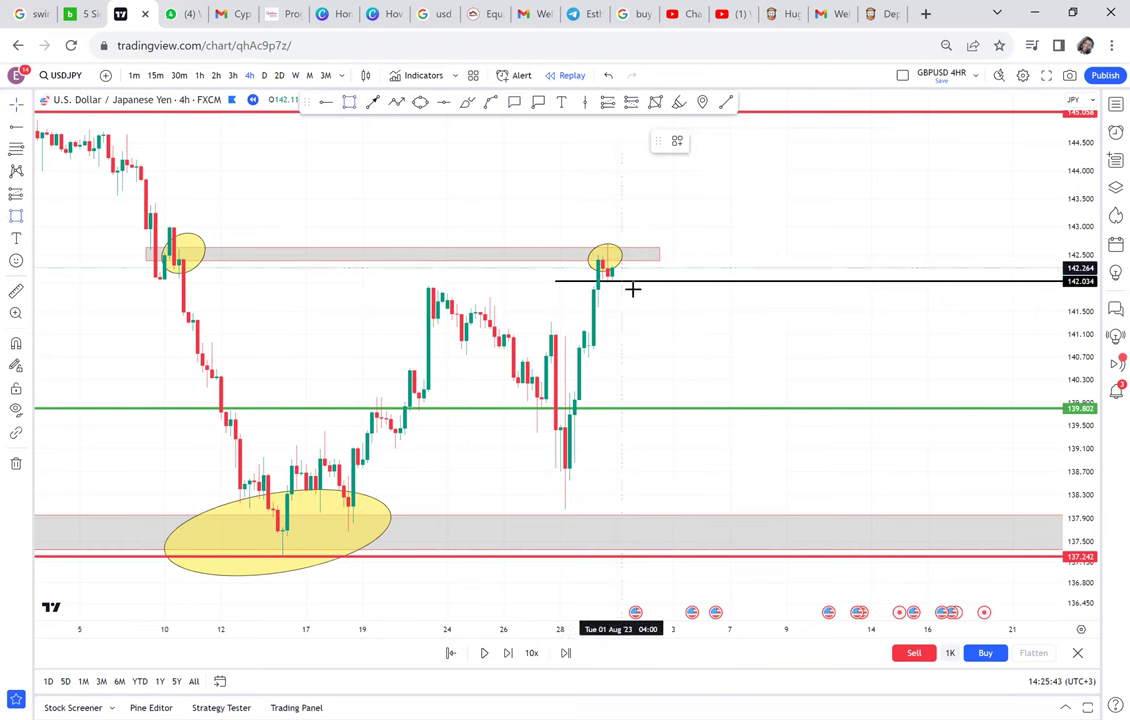
pyautogui.moveTo(632, 289); pyautogui.dragTo(614, 265)
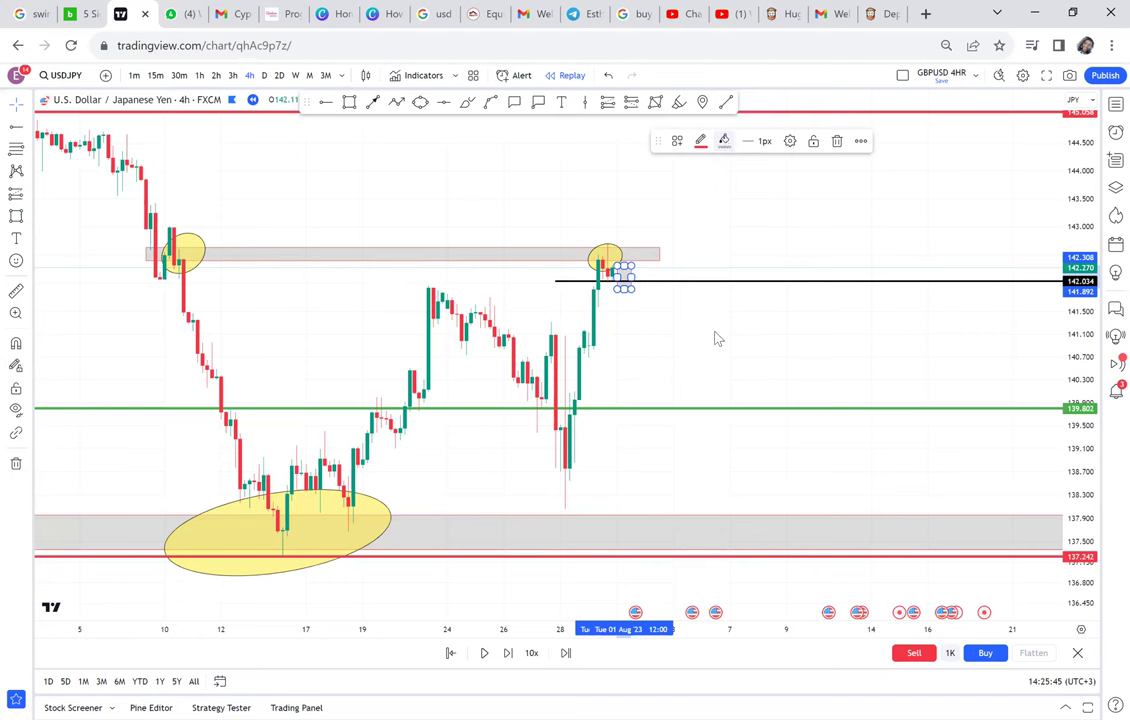
pyautogui.click(822, 332)
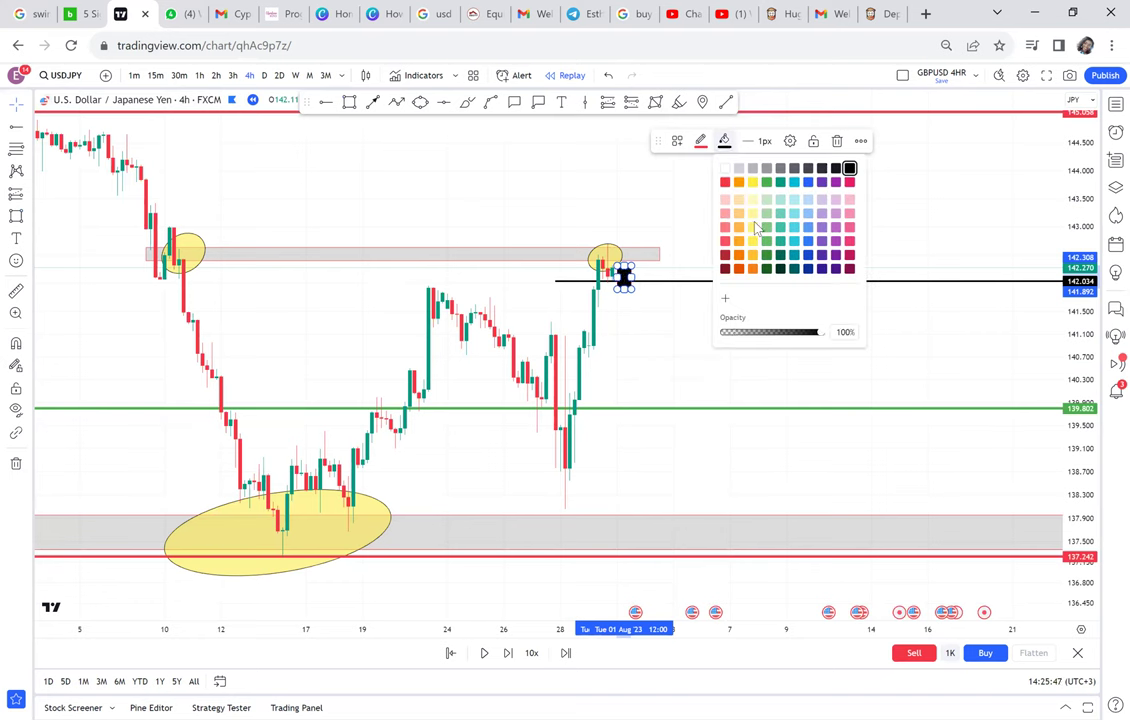
pyautogui.click(725, 182)
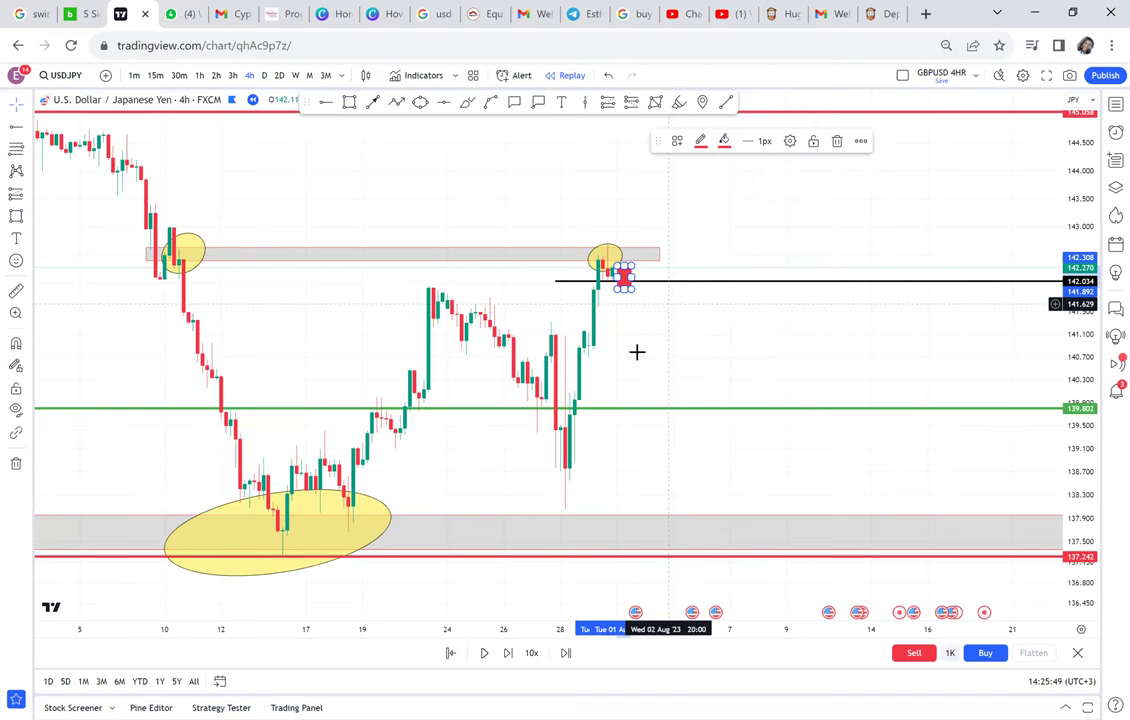
pyautogui.click(637, 351)
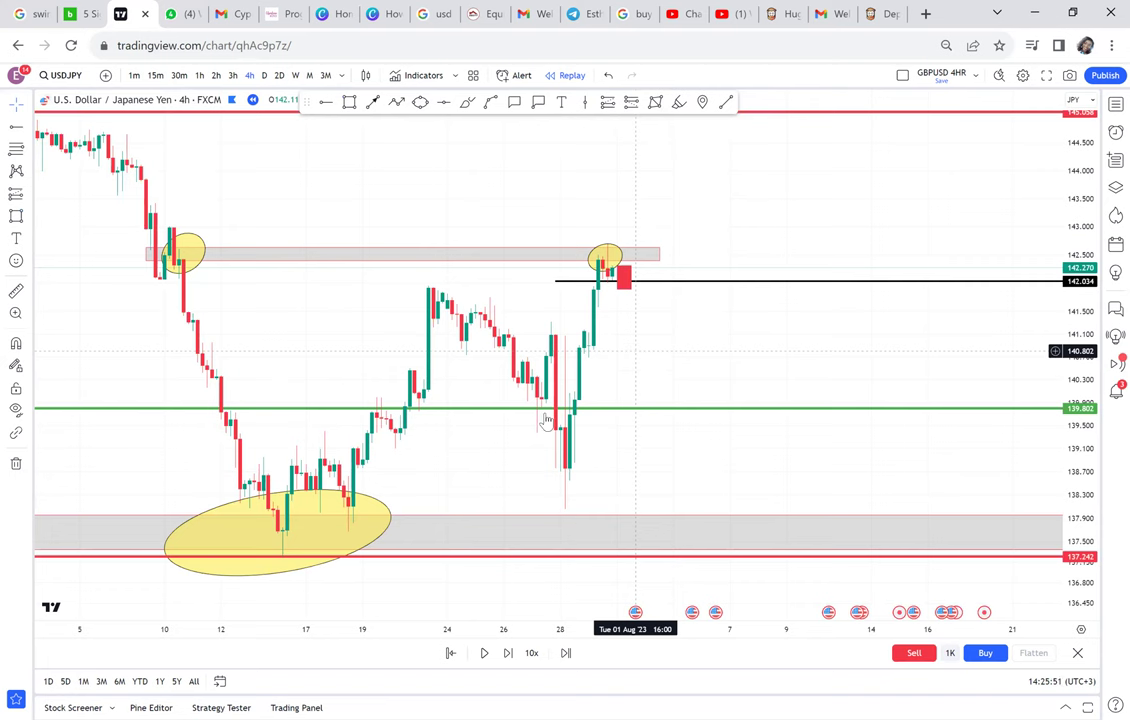
# - Advance the replay bar by bar and delete the small red rectangle beside the latest candles
pyautogui.click(508, 653)
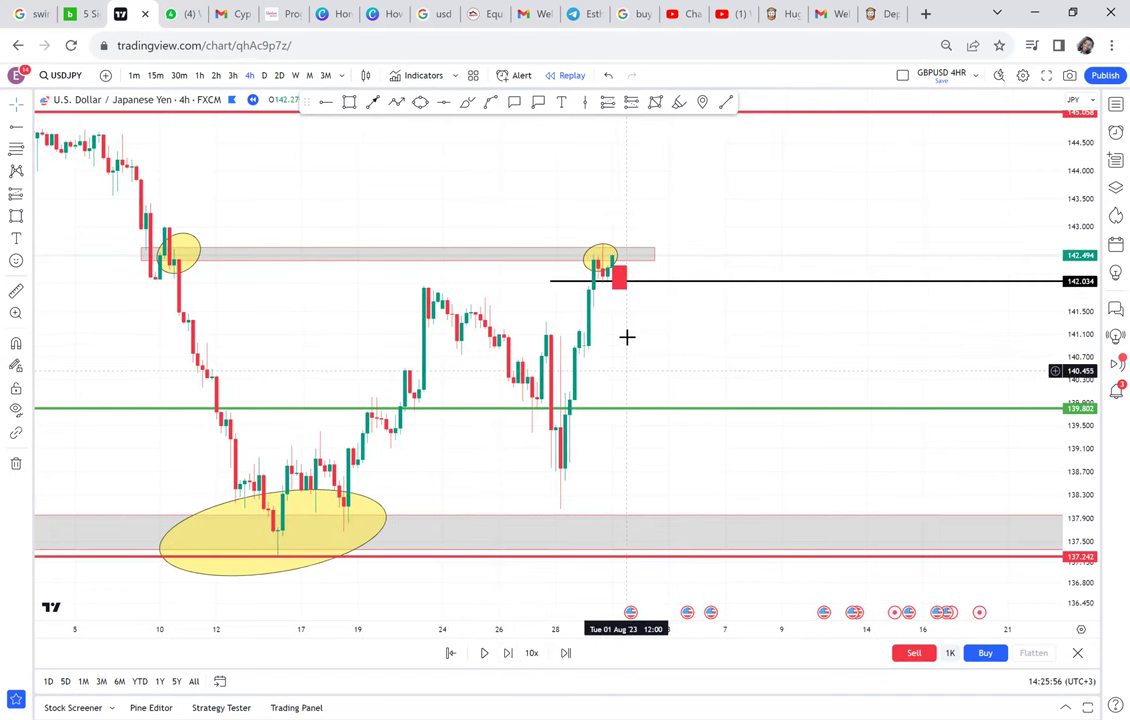
pyautogui.press('Delete')
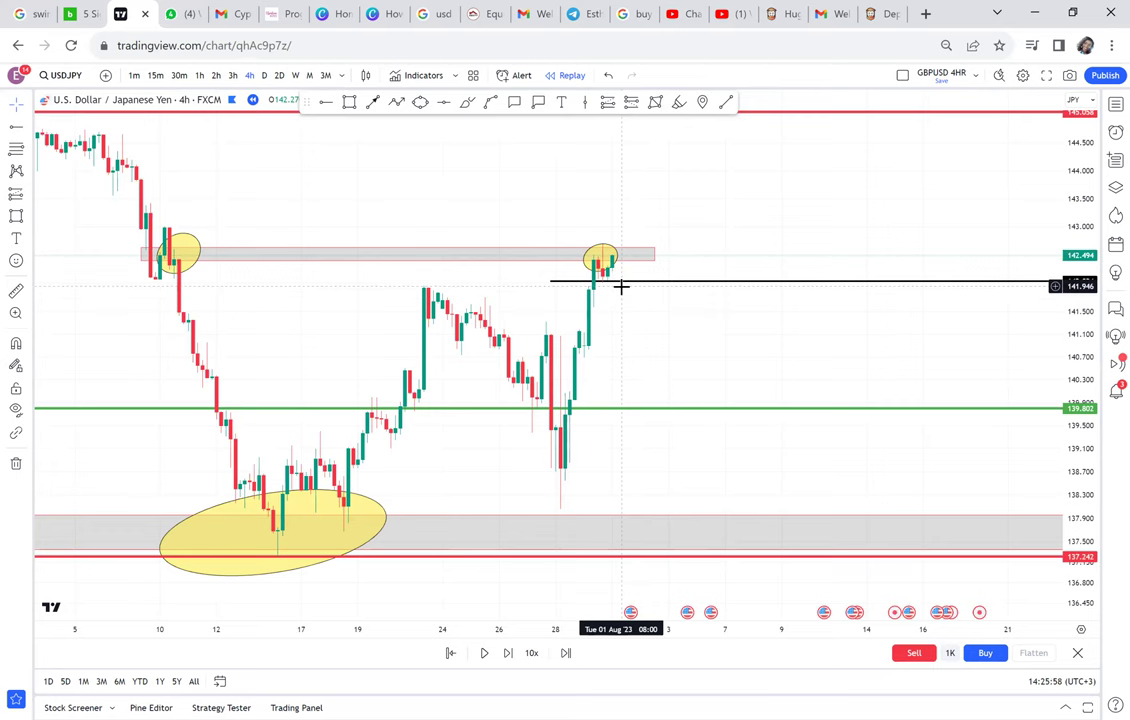
pyautogui.scroll(2, 744, 260)
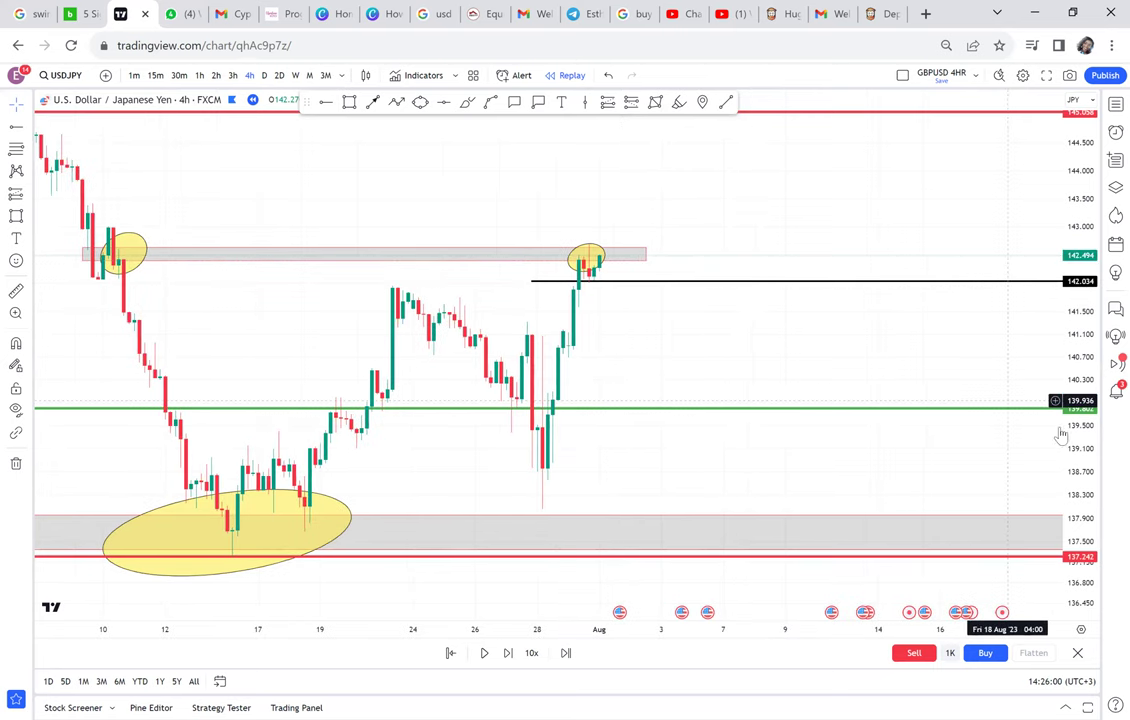
pyautogui.moveTo(1077, 459); pyautogui.dragTo(1039, 262)
pyautogui.moveTo(858, 201); pyautogui.dragTo(871, 308)
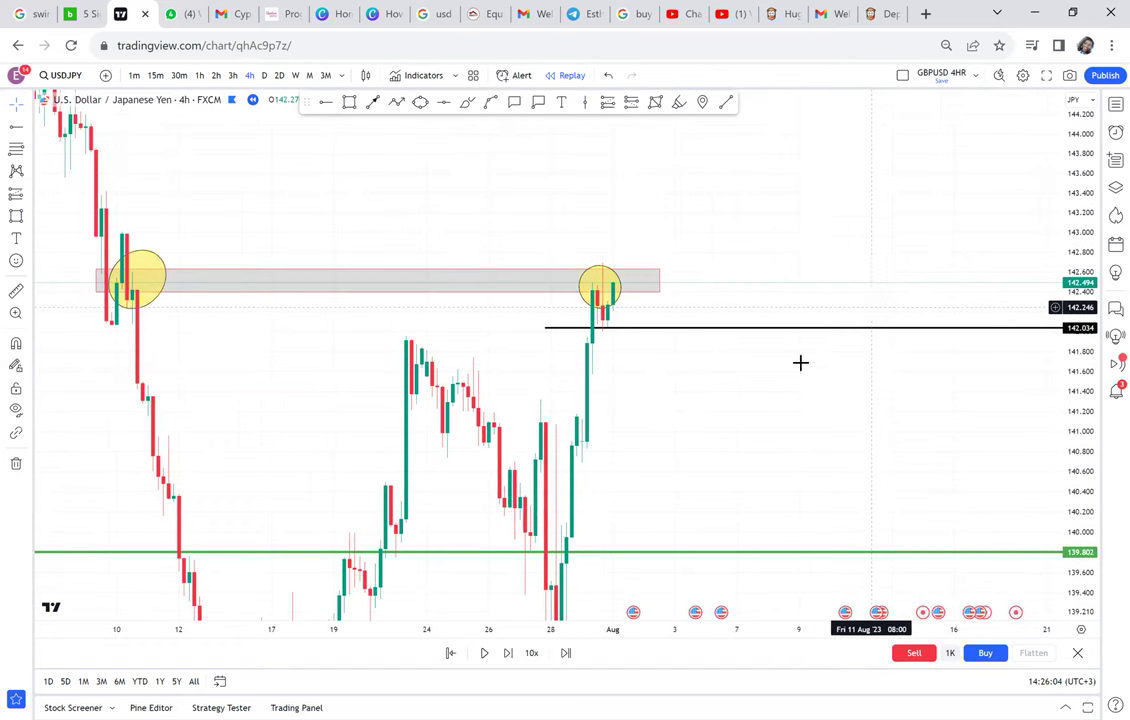
pyautogui.click(507, 653)
pyautogui.click(507, 653)
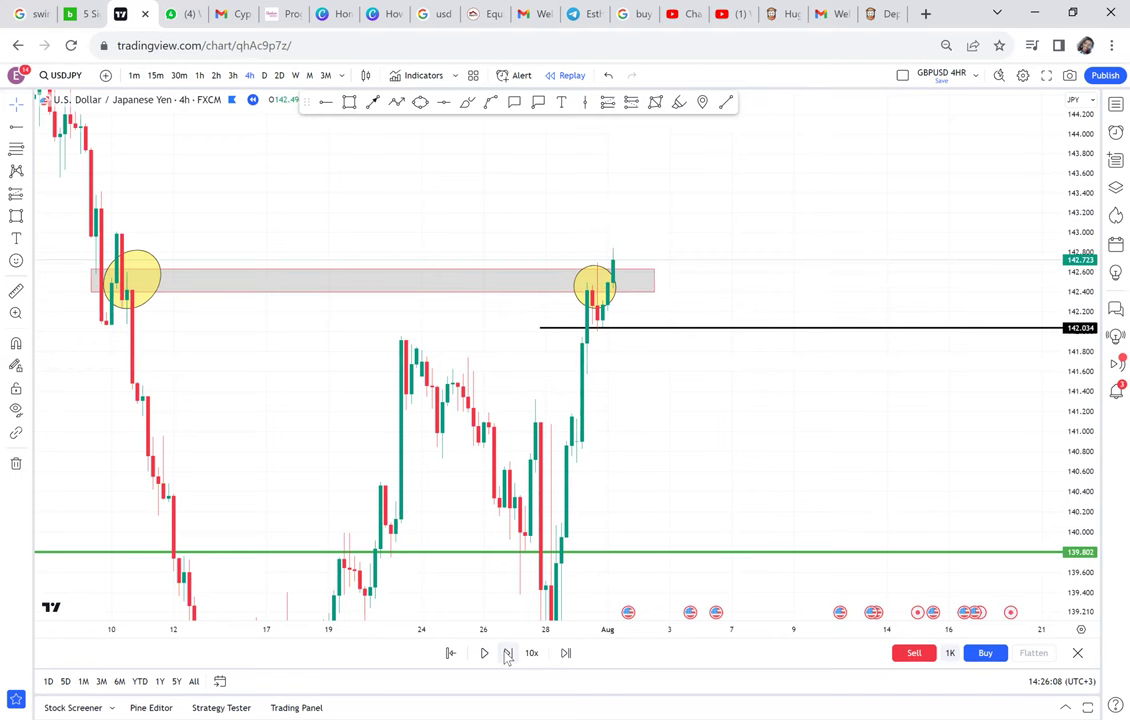
# - Move the resistance rectangle up to 143.420 and extend its lower edge to 142.977
pyautogui.click(191, 277)
pyautogui.moveTo(190, 276)
pyautogui.mouseDown()
pyautogui.moveTo(224, 212)
pyautogui.moveTo(181, 190)
pyautogui.mouseUp()
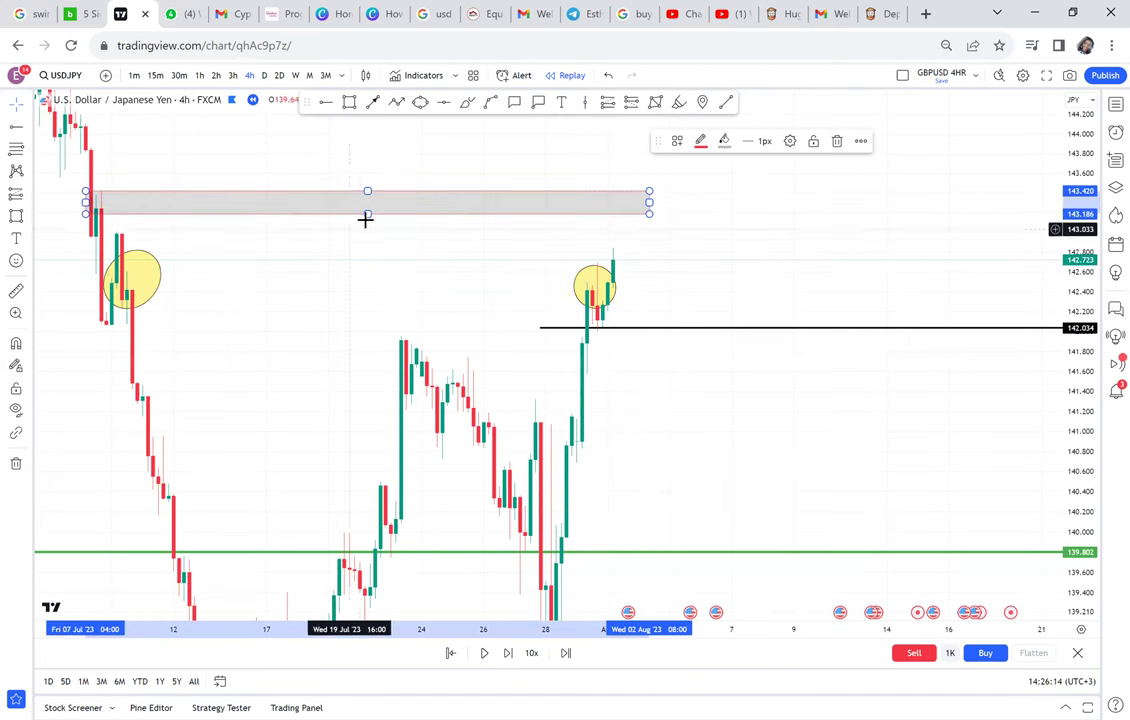
pyautogui.moveTo(368, 214); pyautogui.dragTo(395, 234)
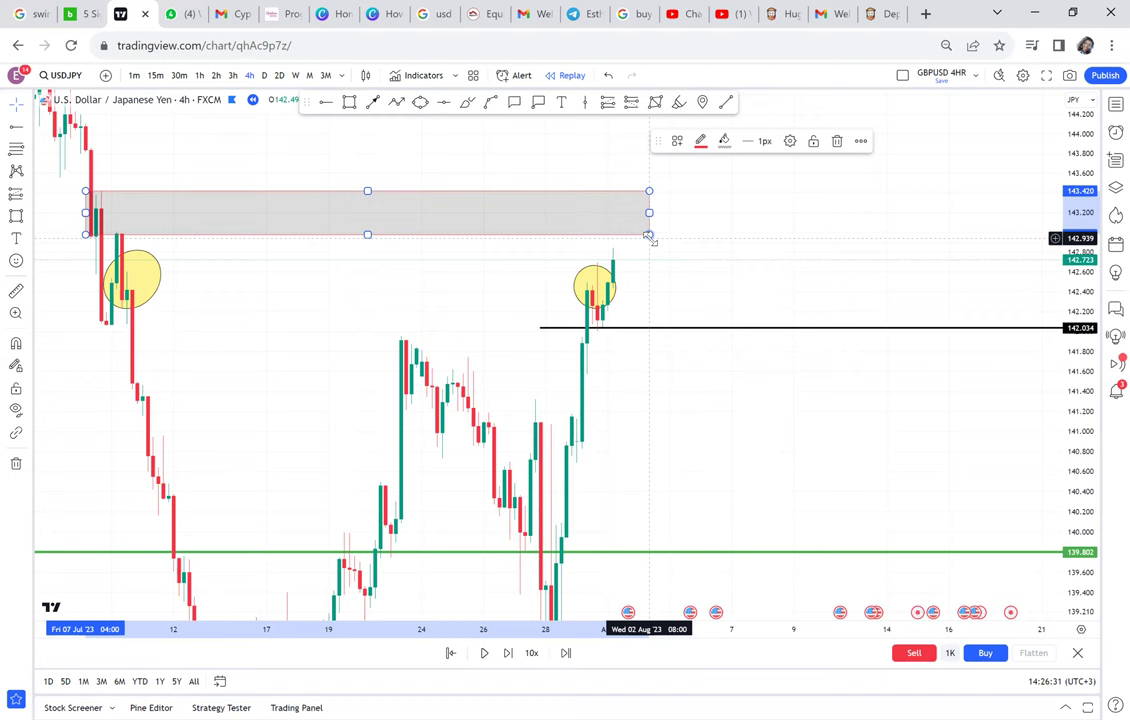
# - Advance the replay, then raise the resistance rectangle's lower edge to 143.240 and extend it to 4 August 12:00
pyautogui.click(509, 652)
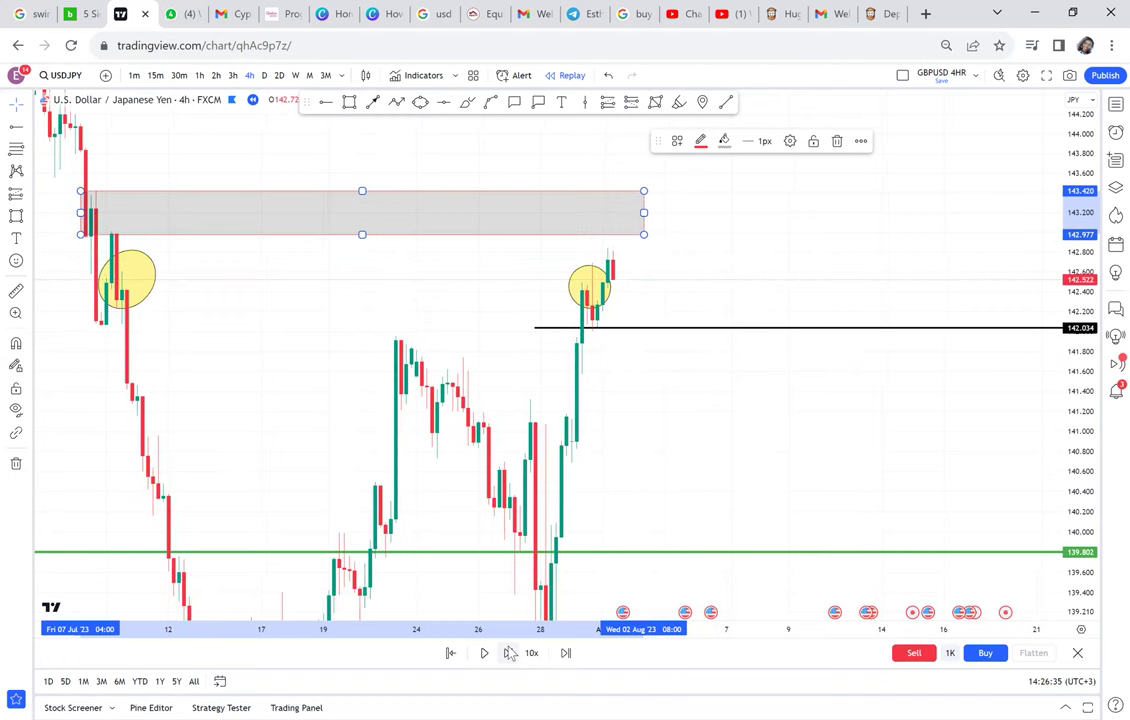
pyautogui.click(509, 652)
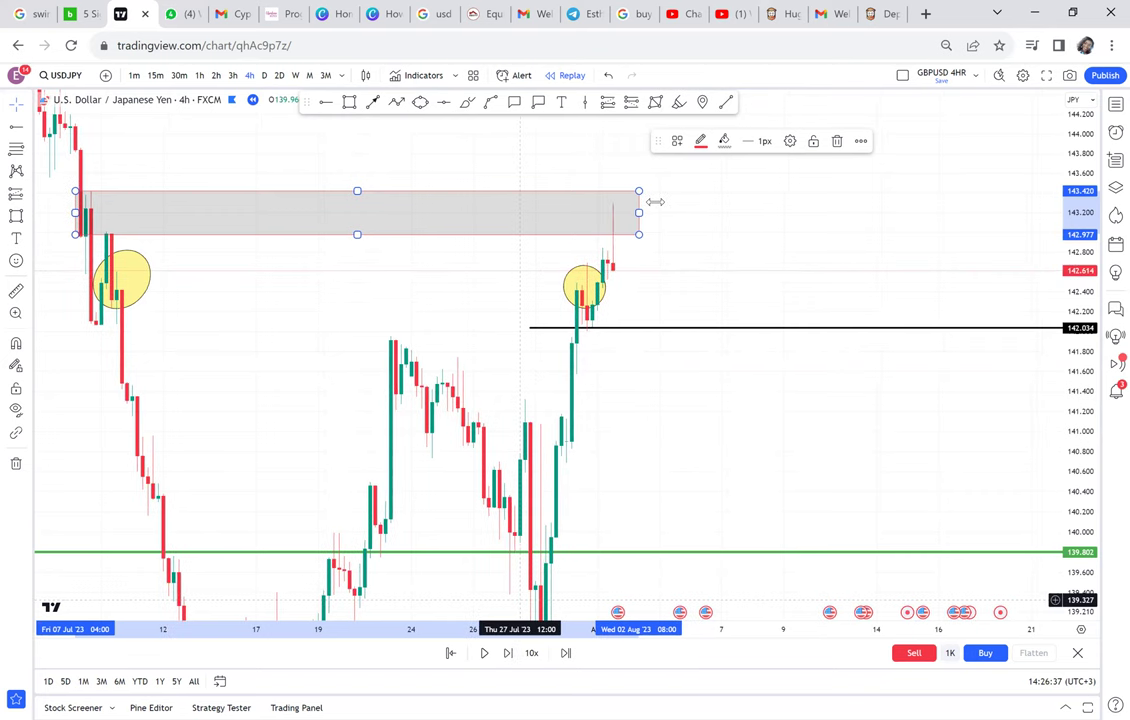
pyautogui.moveTo(702, 203); pyautogui.dragTo(704, 207)
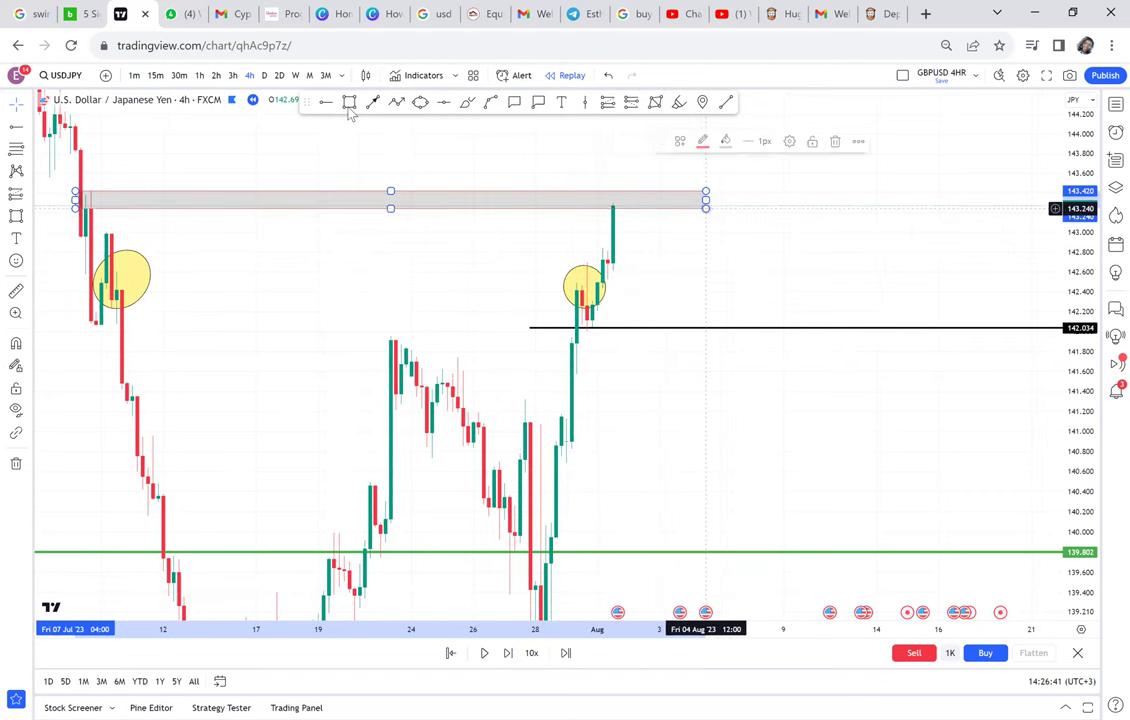
# - Draw a rectangle from 142.570 to 142.364 across the 10 July reaction, spanning 7 July to 21 July
pyautogui.click(82, 282)
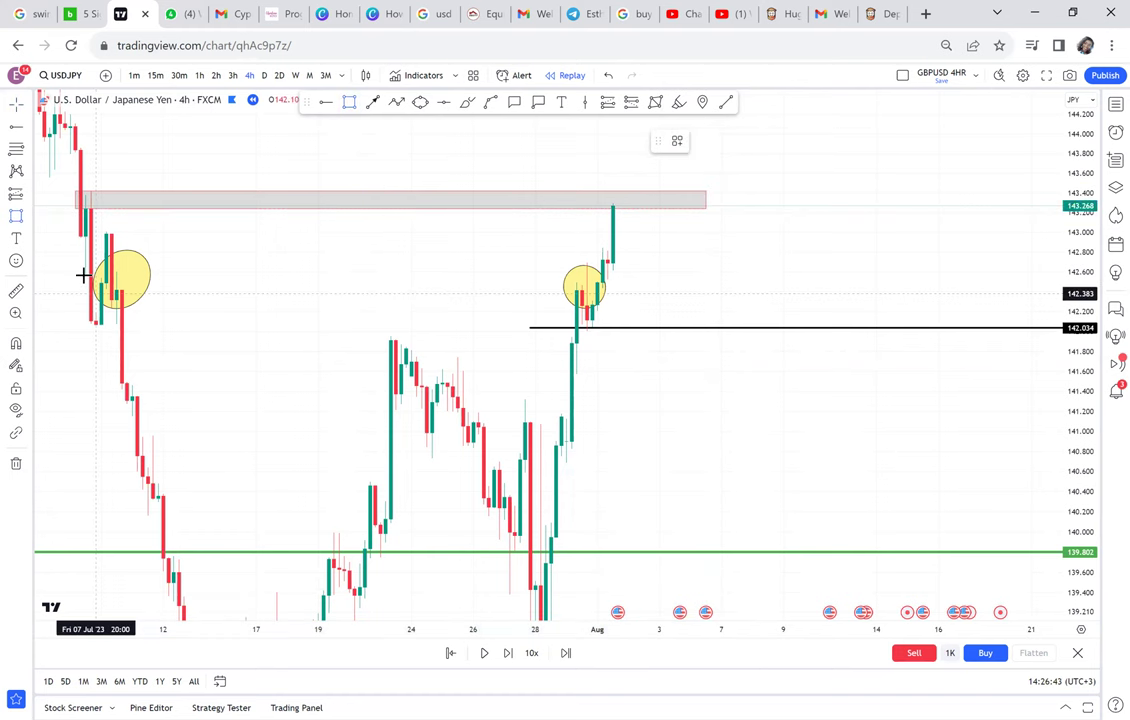
pyautogui.click(85, 276)
pyautogui.click(344, 317)
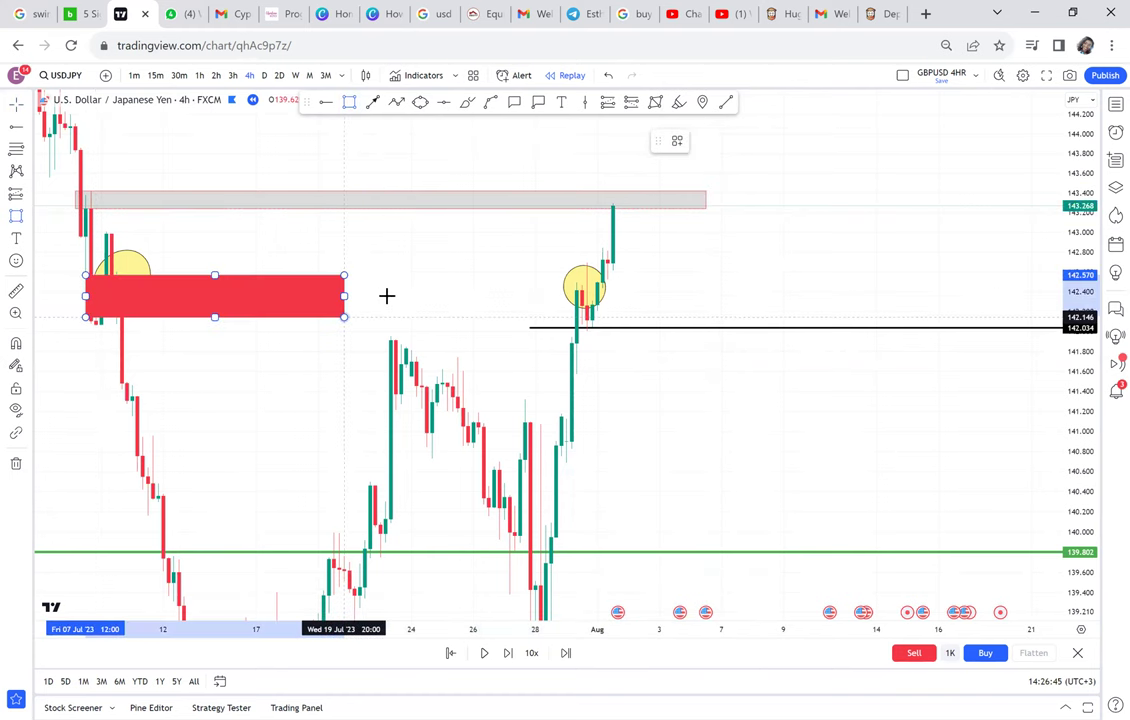
pyautogui.click(386, 294)
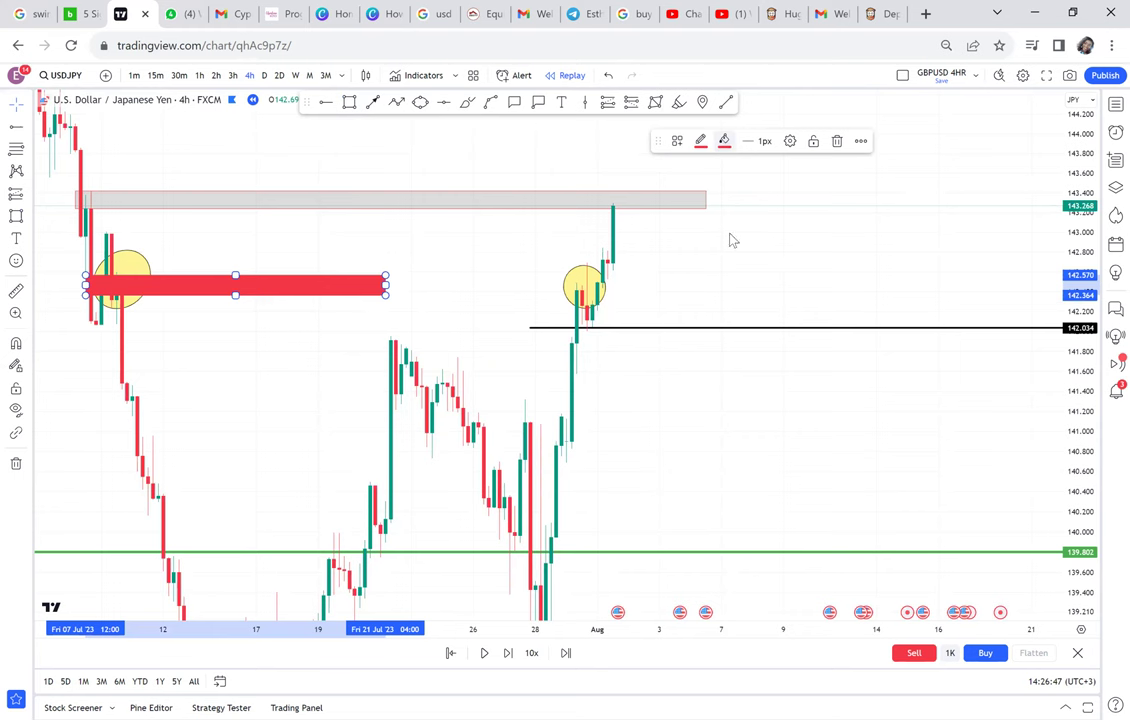
# - Give the new rectangle a black fill at 12% opacity and extend it to 3 August 08:00
pyautogui.click(724, 141)
pyautogui.click(736, 334)
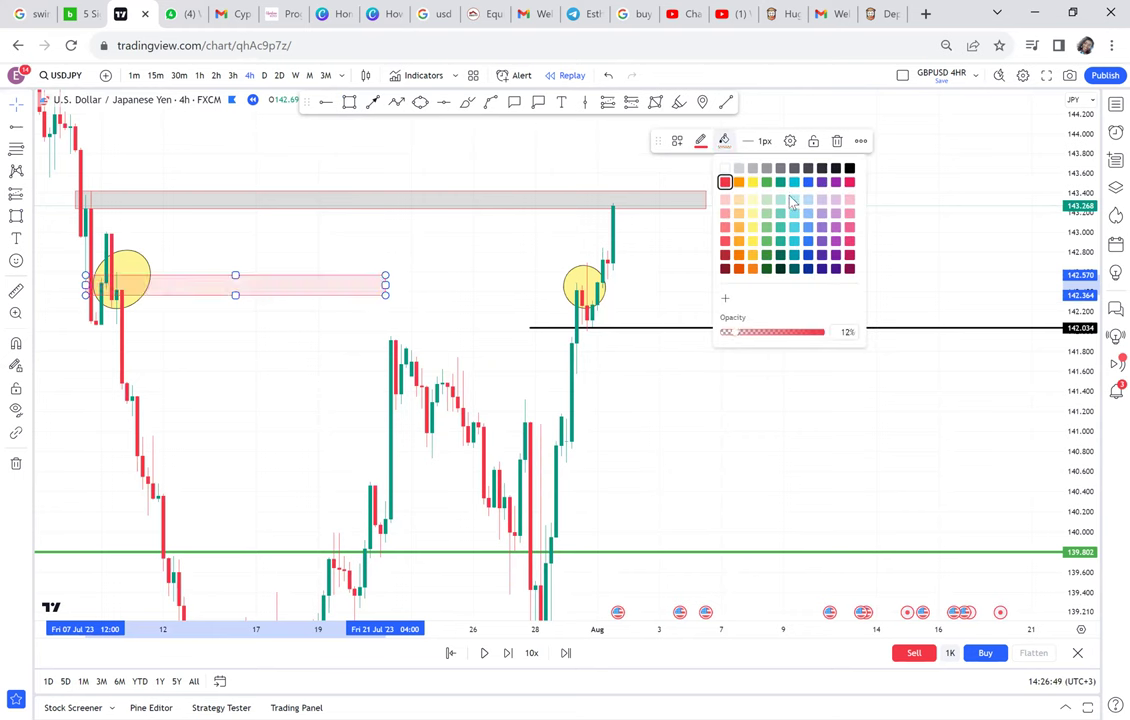
pyautogui.click(849, 167)
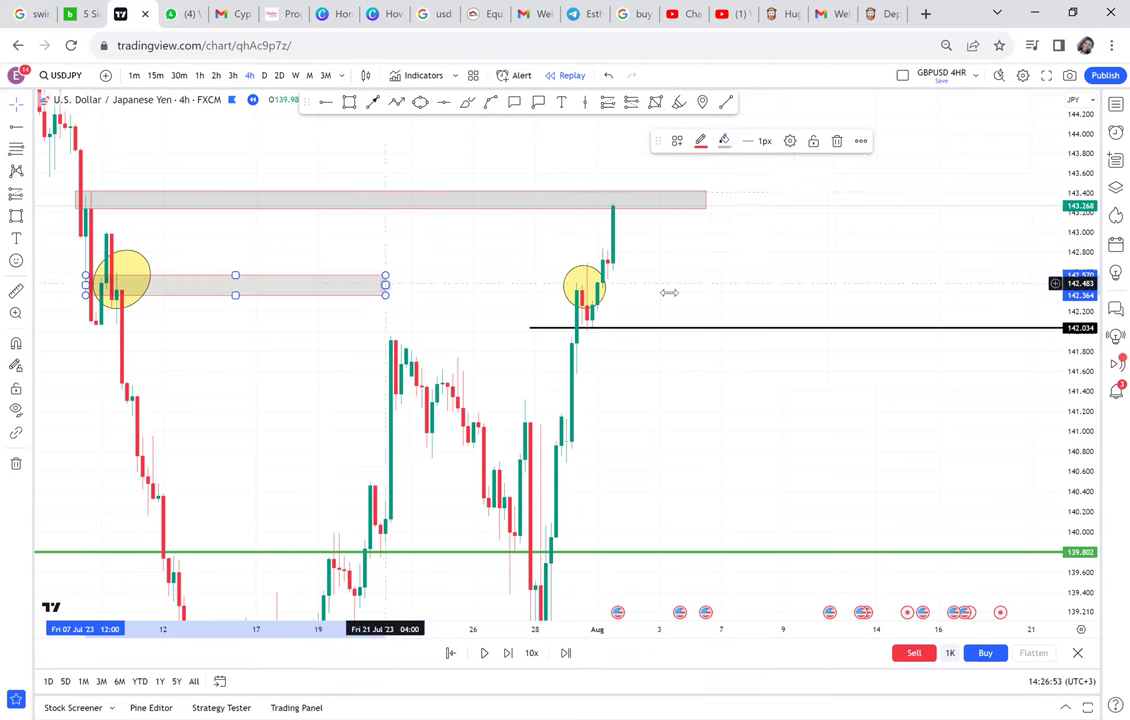
pyautogui.moveTo(385, 285); pyautogui.dragTo(669, 293)
# - Draw a third thin resistance rectangle around 143.000, between the two existing ones, from the July drop to the latest candles
pyautogui.click(351, 102)
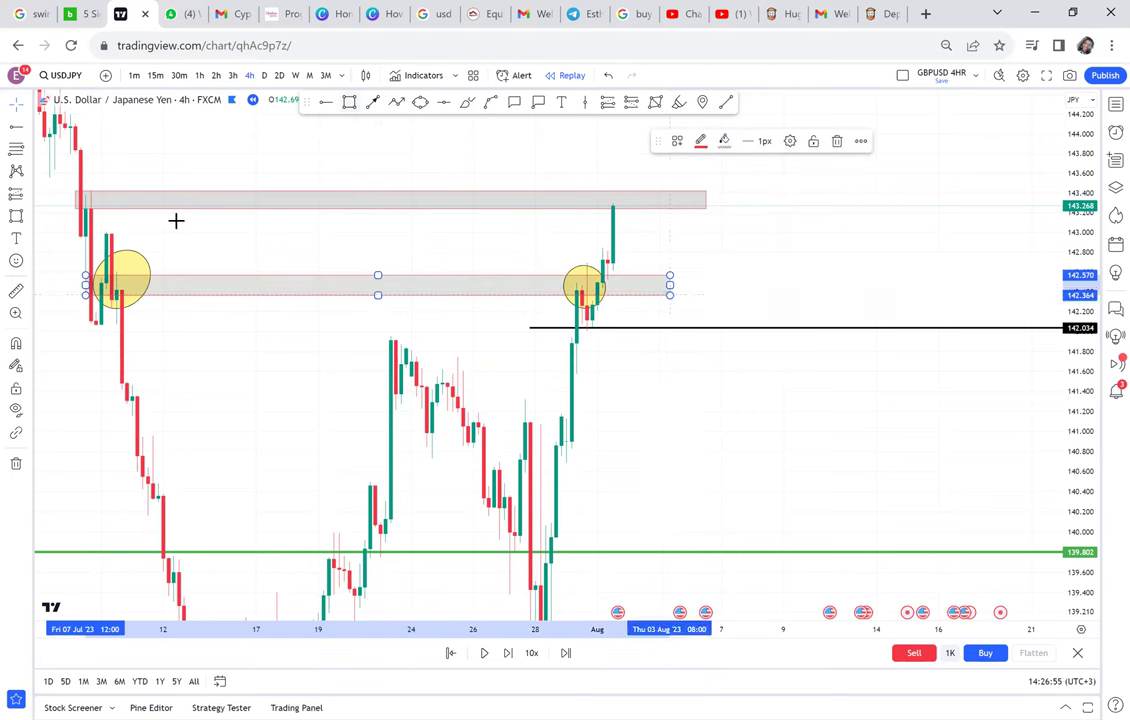
pyautogui.click(91, 228)
pyautogui.moveTo(561, 233); pyautogui.dragTo(613, 156)
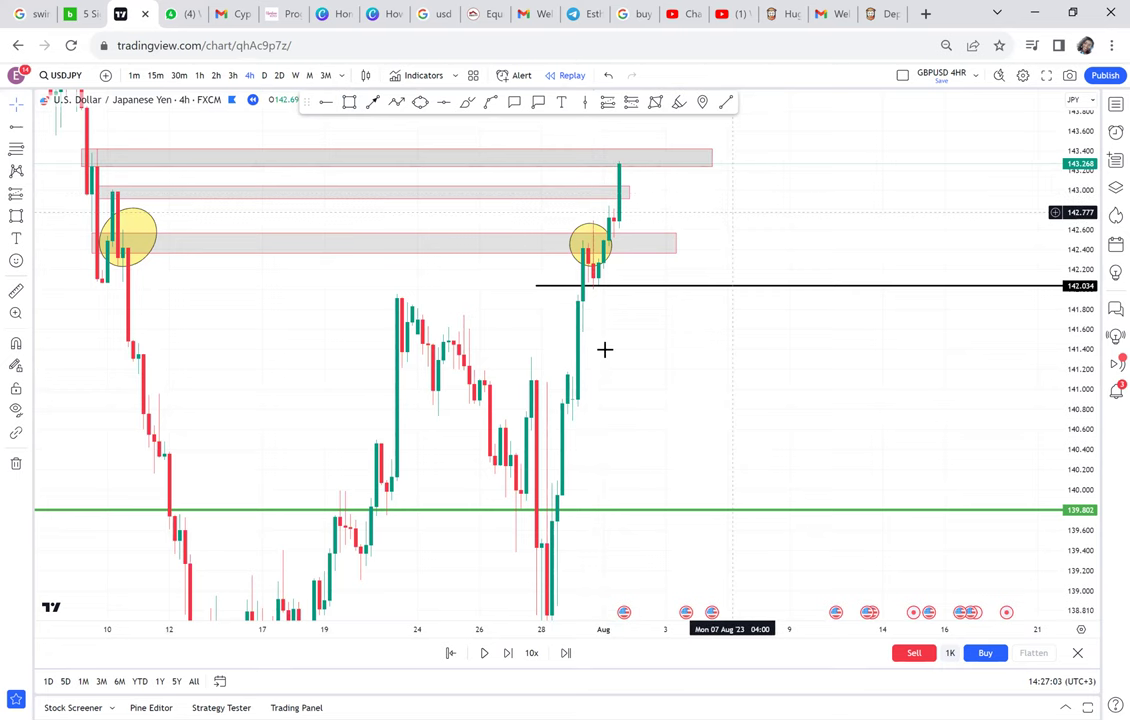
pyautogui.moveTo(604, 349); pyautogui.dragTo(629, 490)
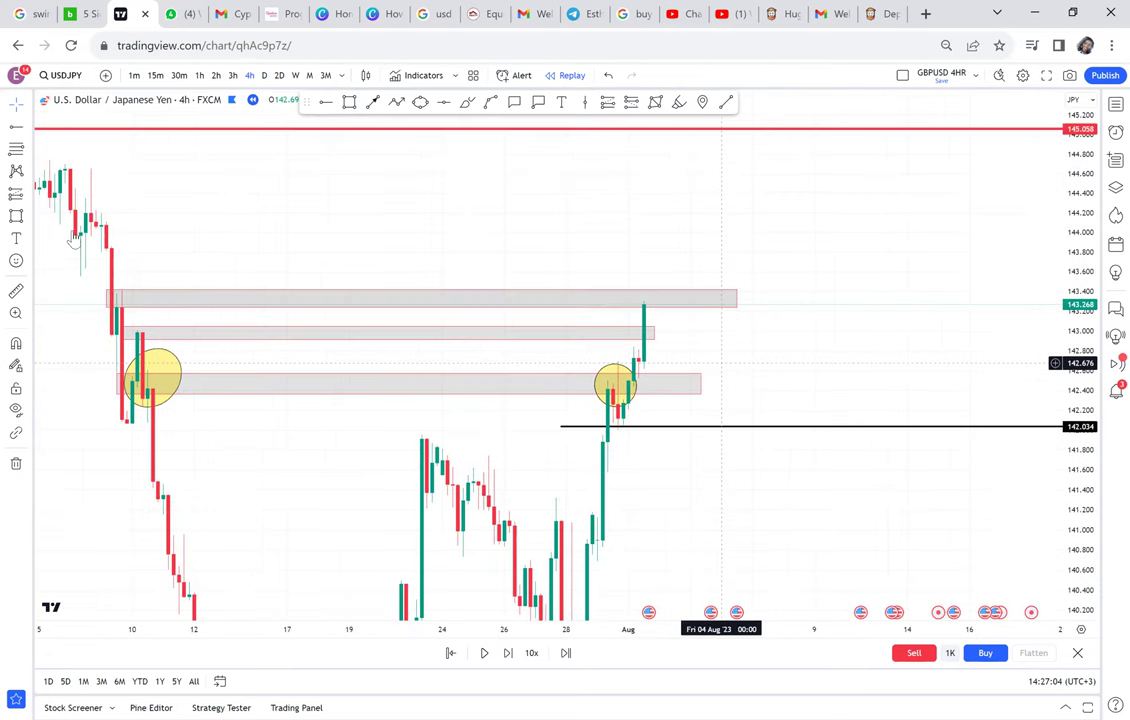
# - Move the early-July yellow circle up onto the uppermost resistance zone and delete the thin rectangle around 143.000
pyautogui.click(181, 366)
pyautogui.moveTo(181, 366); pyautogui.dragTo(148, 288)
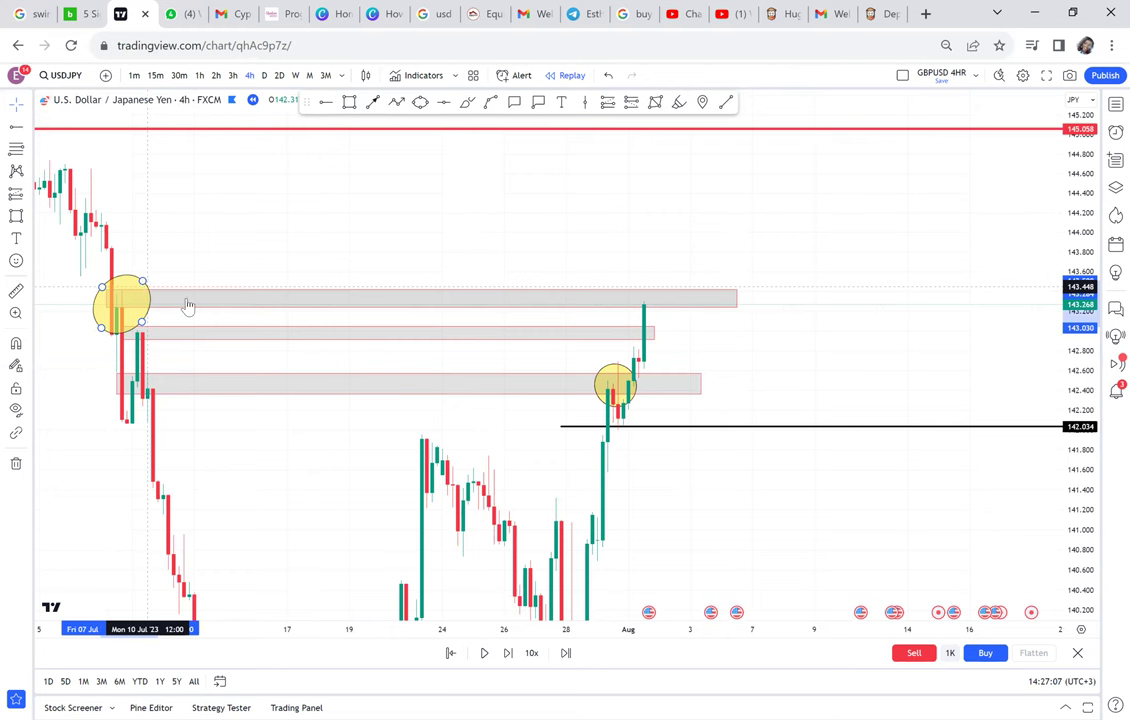
pyautogui.click(240, 328)
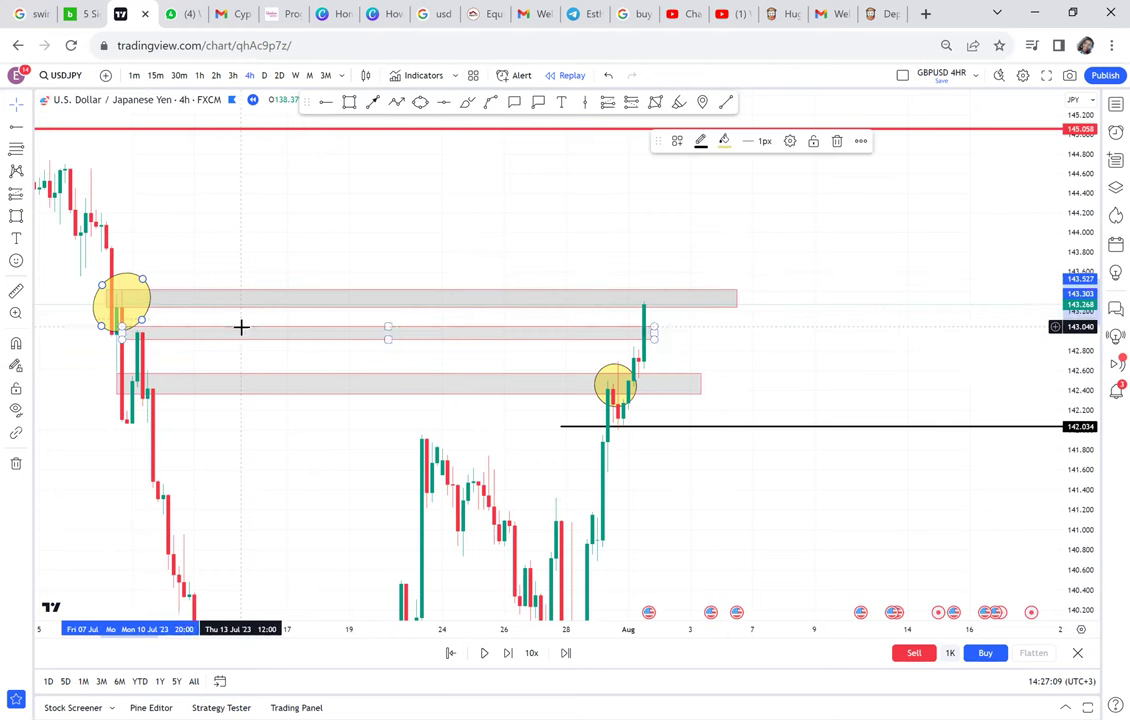
pyautogui.press('Delete')
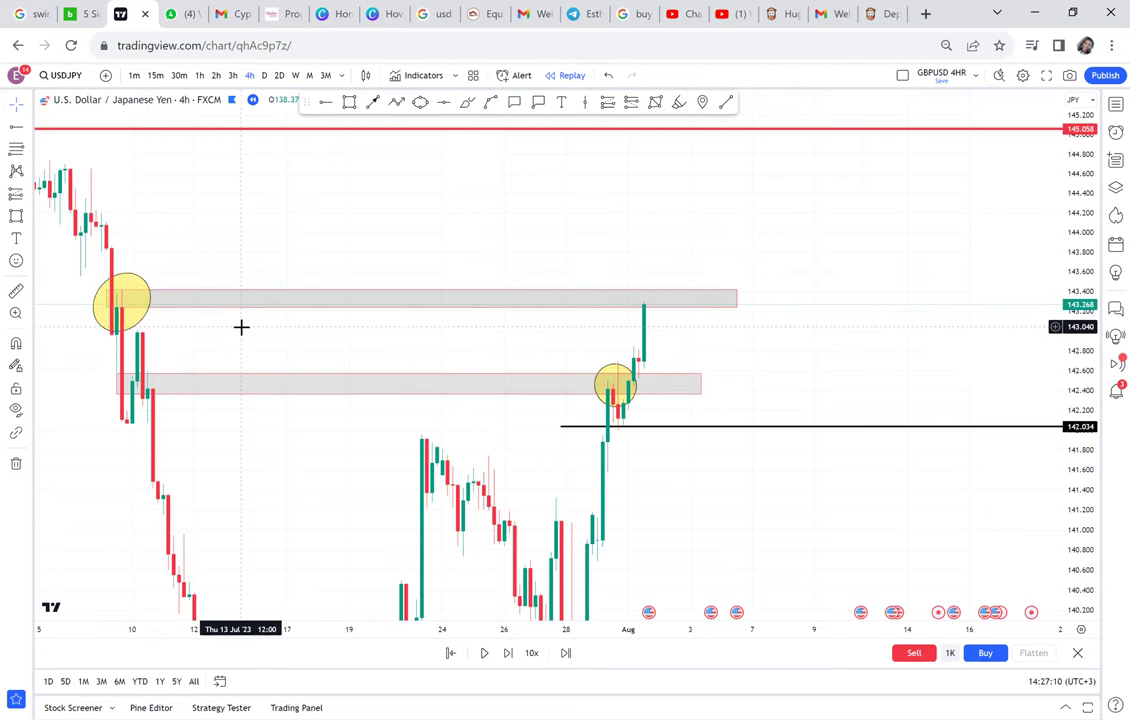
# - Delete the lowest resistance rectangle, around 142.400, and the yellow circle over the late-July candles
pyautogui.click(315, 381)
pyautogui.press('Delete')
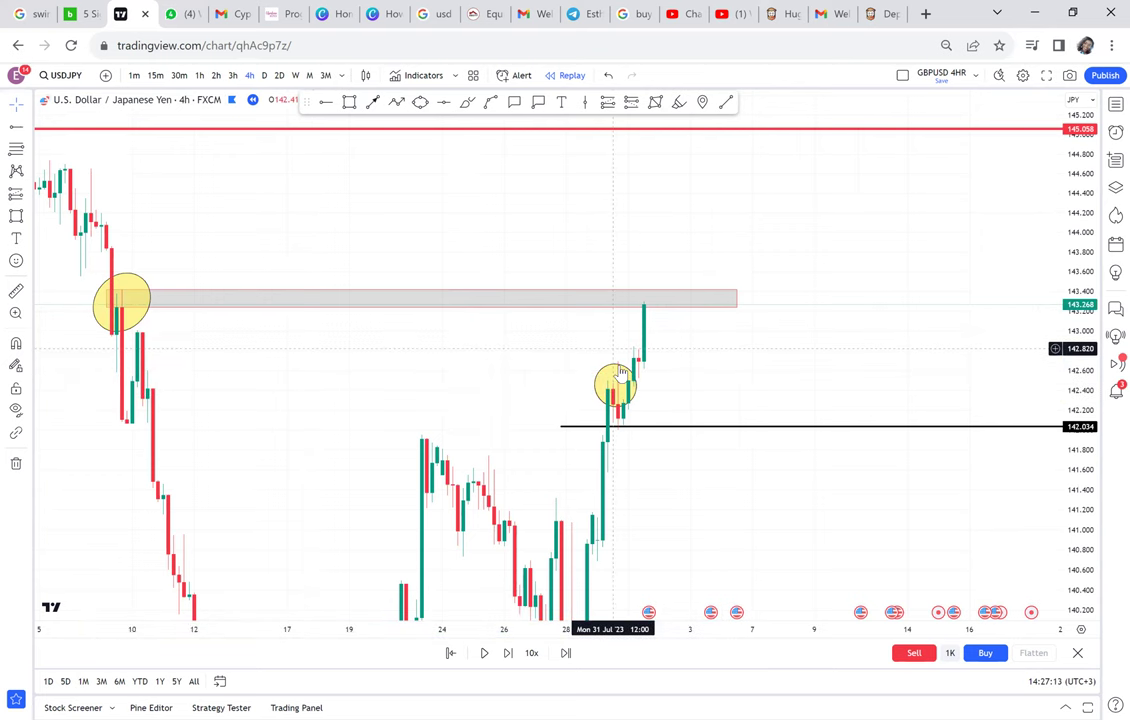
pyautogui.click(620, 376)
pyautogui.press('Delete')
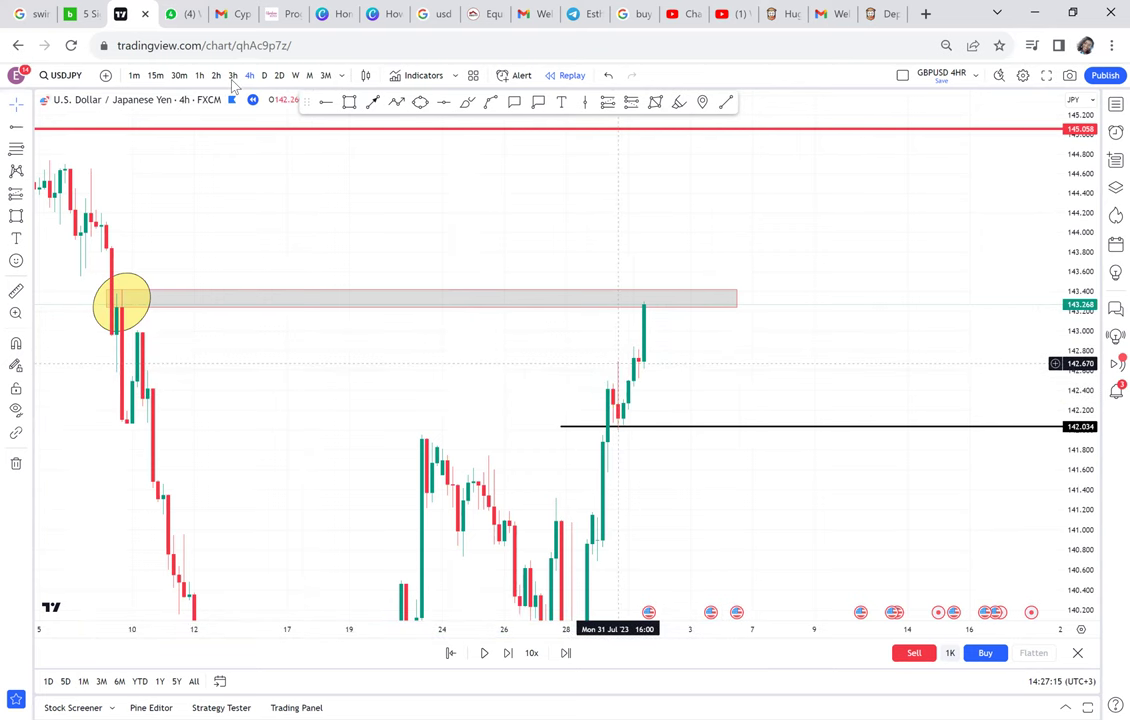
# - View the remaining resistance zone on the daily timeframe, and return to the 4-hour timeframe
pyautogui.click(265, 77)
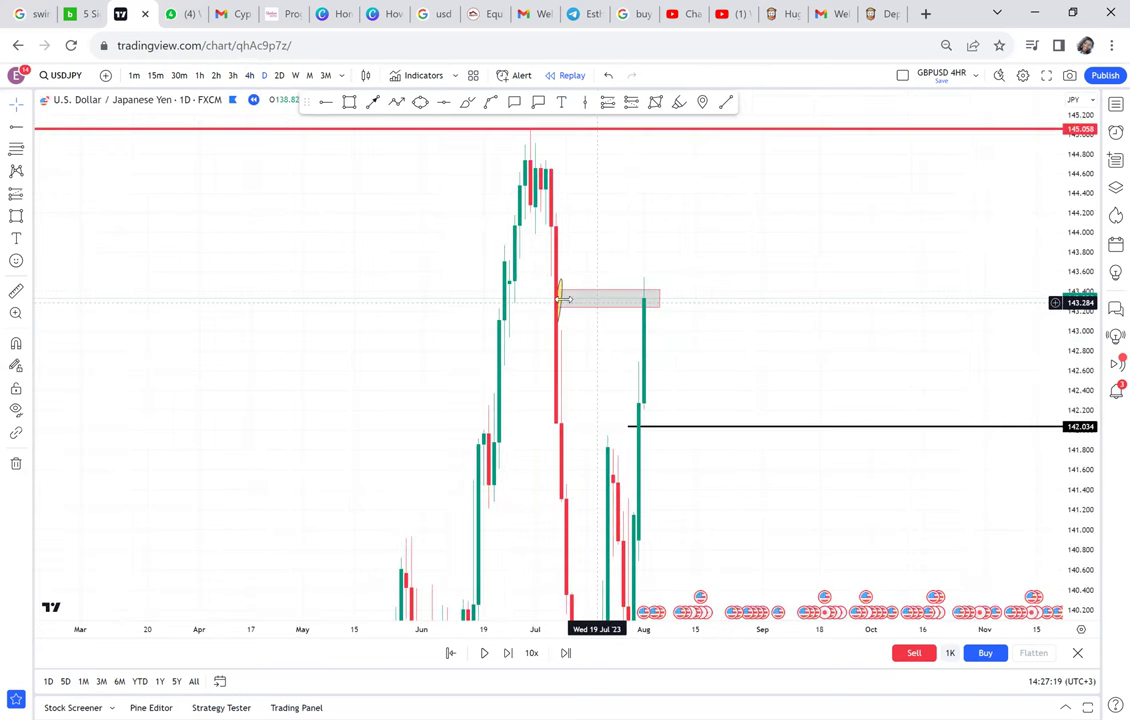
pyautogui.click(250, 77)
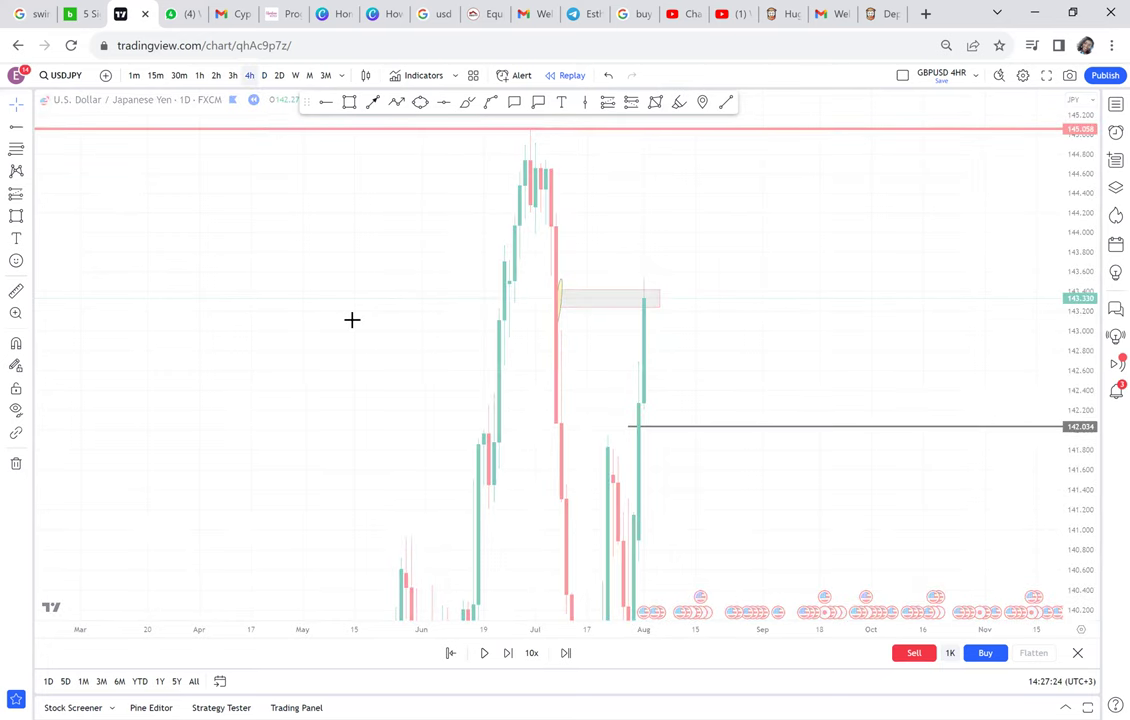
pyautogui.scroll(-1, 429, 337)
pyautogui.moveTo(448, 323); pyautogui.dragTo(574, 170)
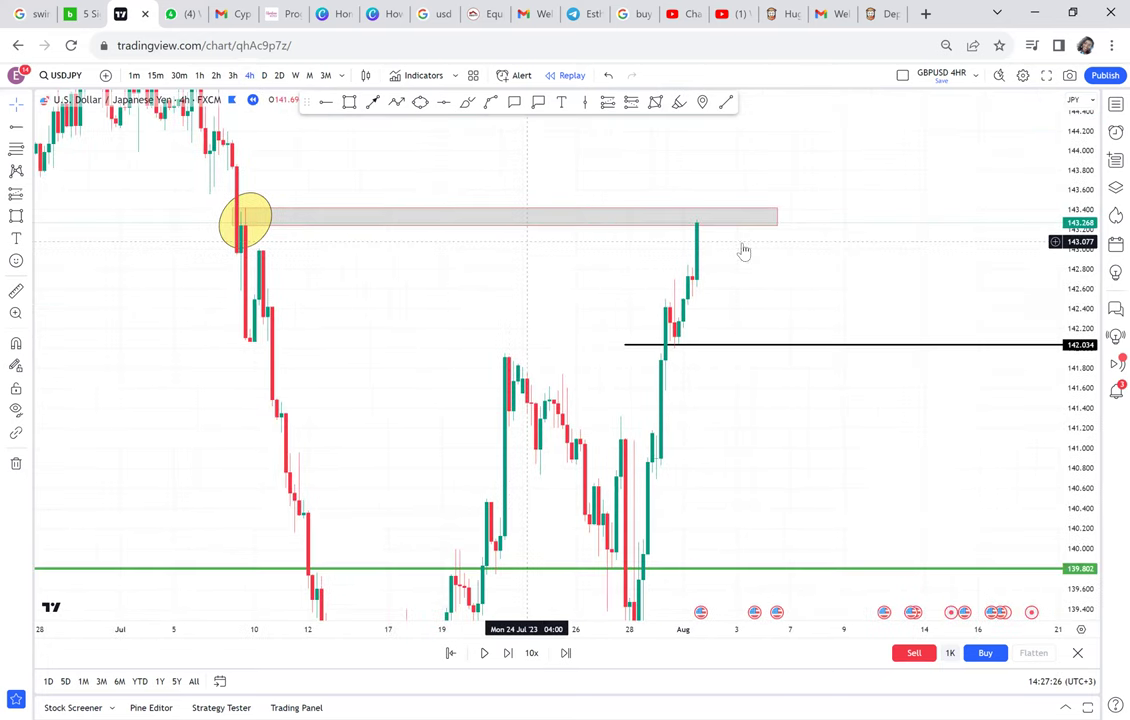
# - Measure the price range from the resistance zone's upper edge at 143.410 down to 137.202 at the red support line
pyautogui.moveTo(1083, 199); pyautogui.dragTo(1009, 388)
pyautogui.moveTo(886, 405); pyautogui.dragTo(857, 369)
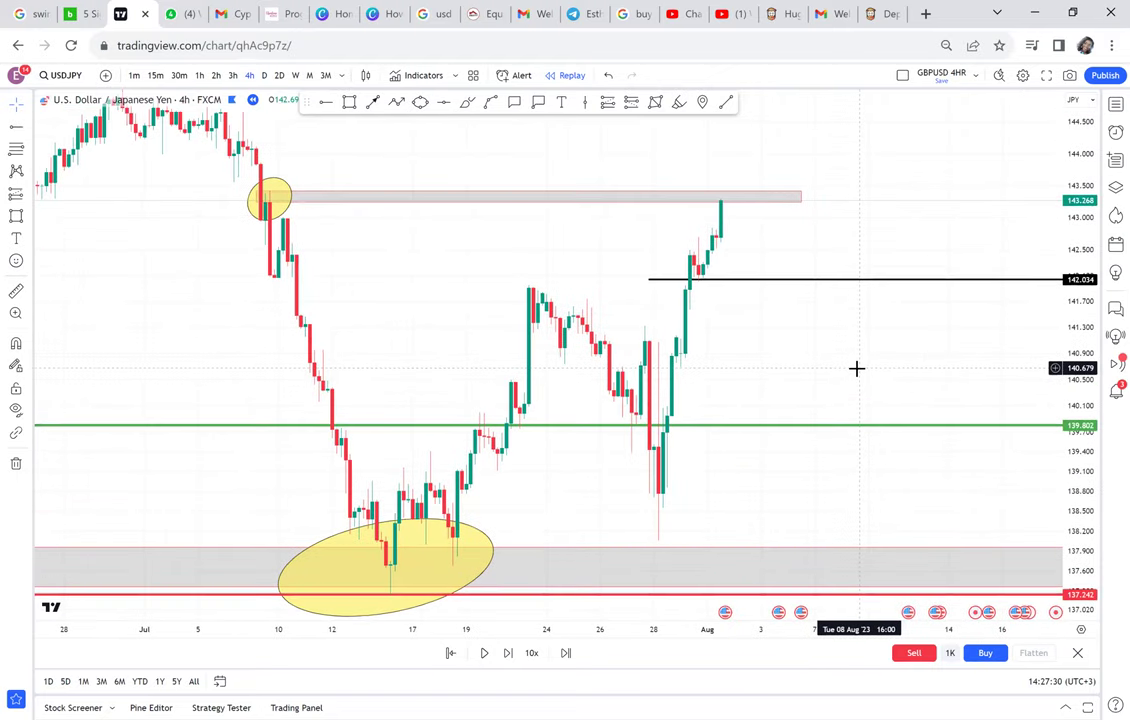
pyautogui.scroll(-1, 857, 369)
pyautogui.click(16, 290)
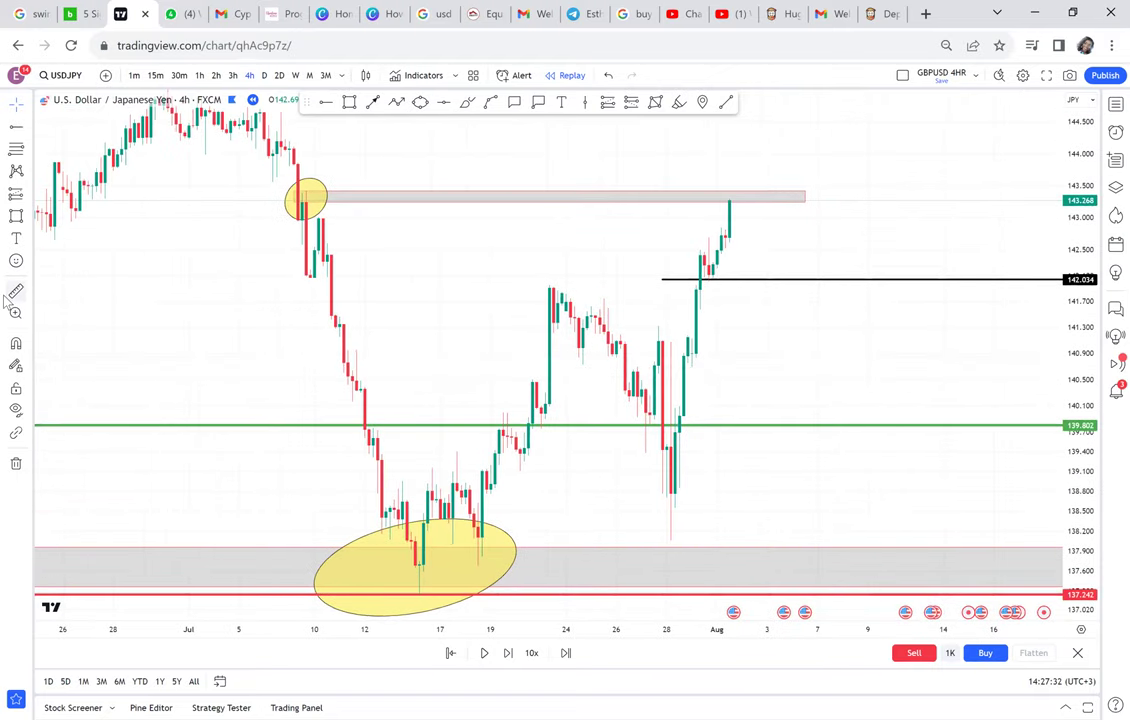
pyautogui.click(274, 192)
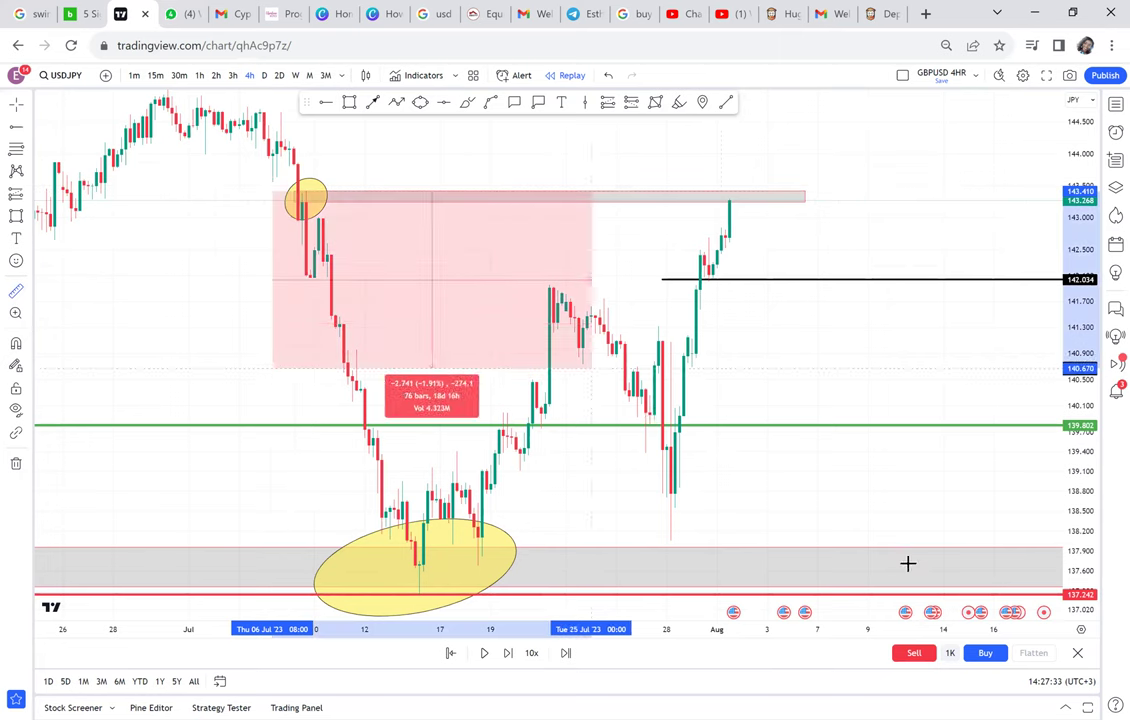
pyautogui.click(926, 597)
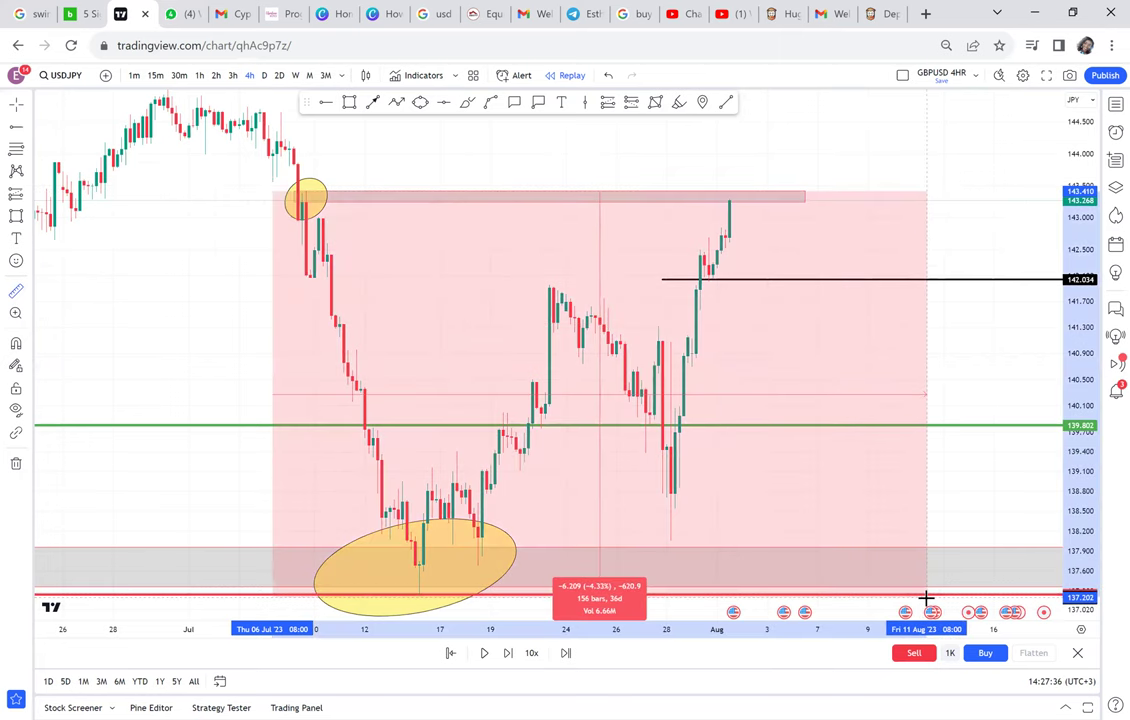
# - Place a green horizontal line at the measured range's midpoint, 140.328, and delete the old midpoint line at 139.802
pyautogui.click(445, 102)
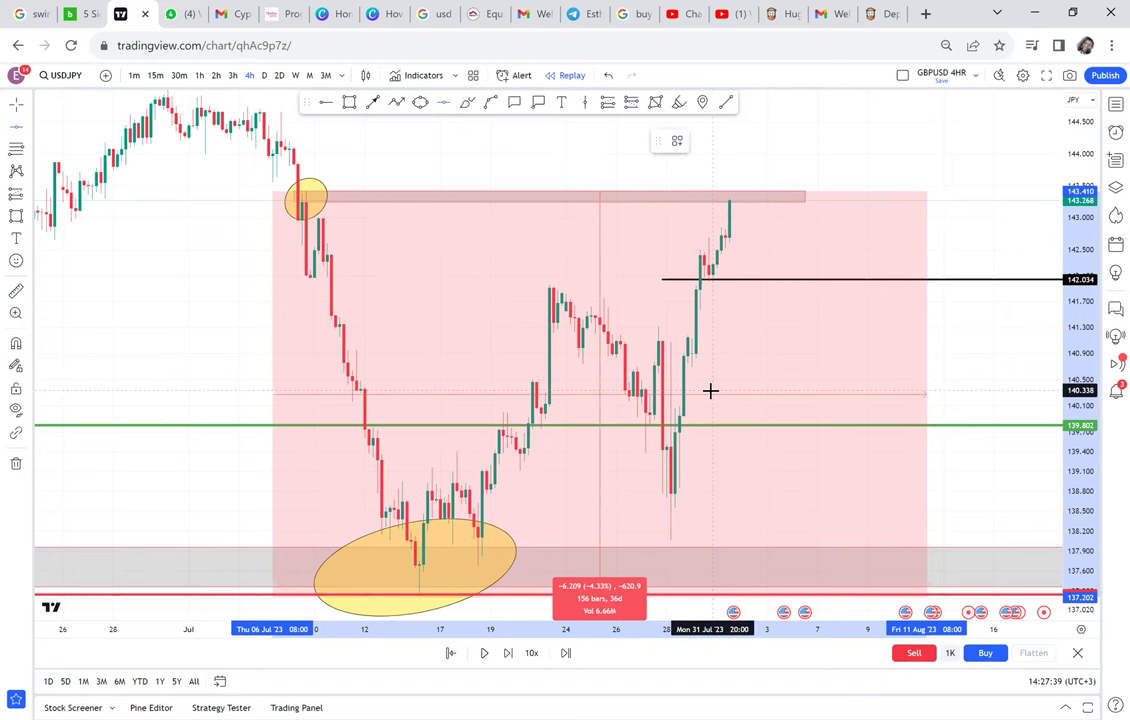
pyautogui.click(710, 390)
pyautogui.click(729, 425)
pyautogui.press('Delete')
pyautogui.moveTo(778, 281); pyautogui.dragTo(741, 281)
# - Draw a black horizontal ray at 142.496, starting at 24 July 16:00
pyautogui.moveTo(819, 256); pyautogui.dragTo(725, 331)
pyautogui.scroll(2, 978, 371)
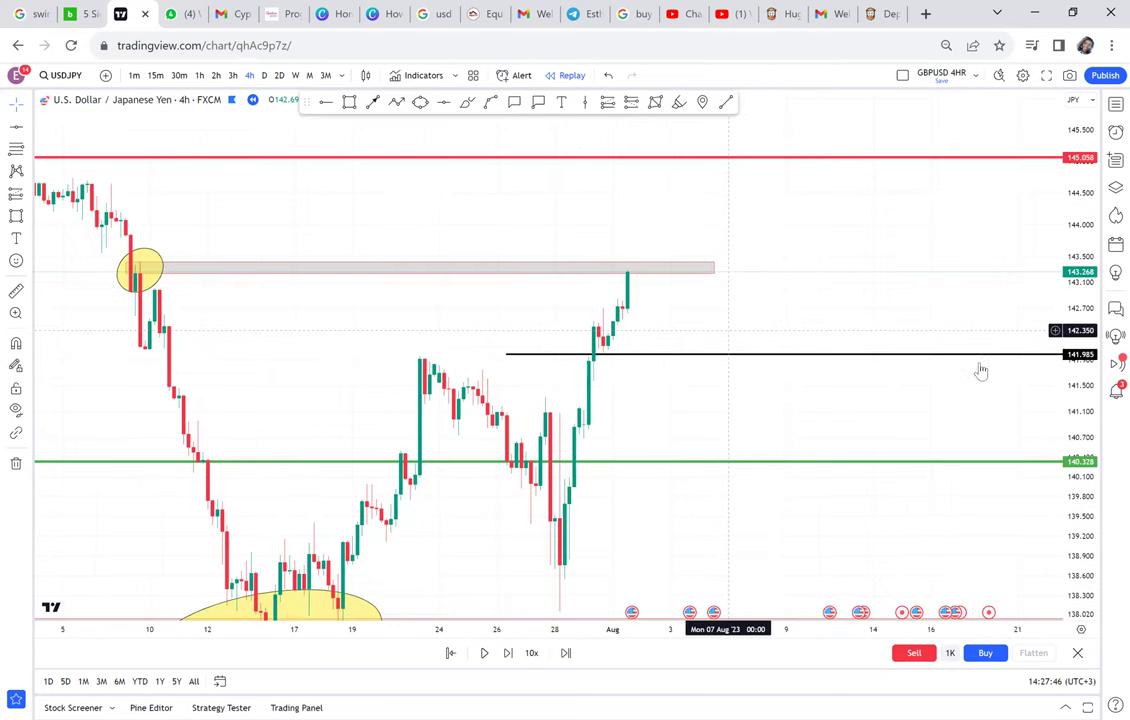
pyautogui.moveTo(1068, 345); pyautogui.dragTo(1068, 232)
pyautogui.moveTo(849, 312); pyautogui.dragTo(875, 333)
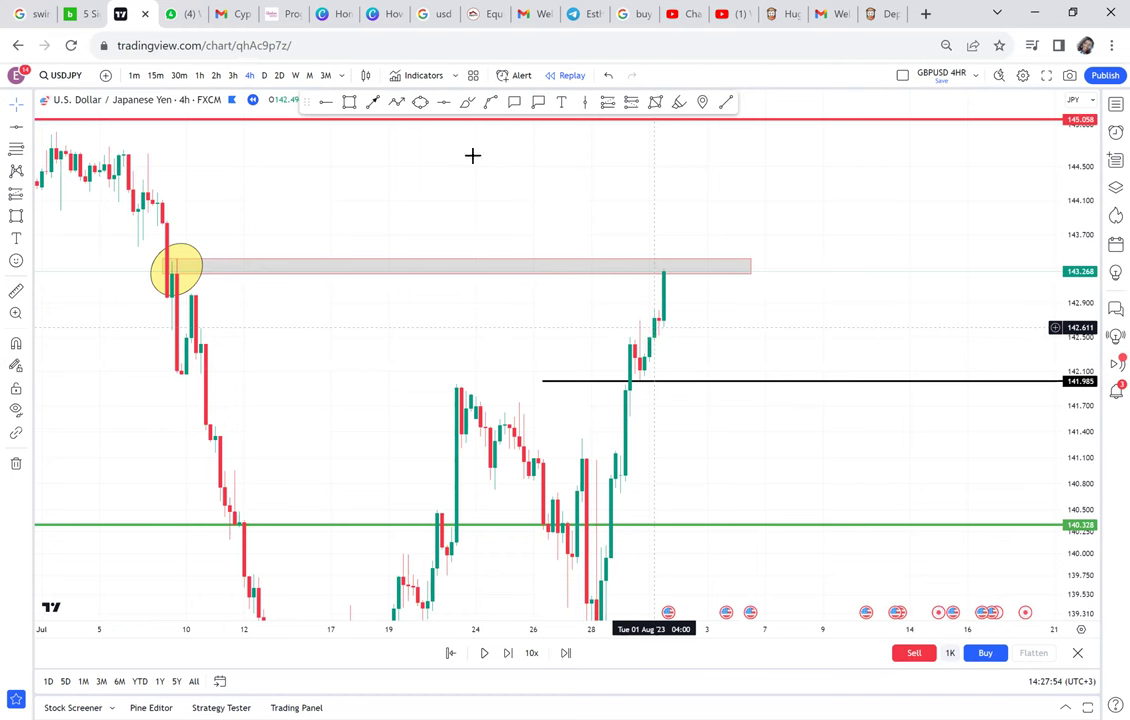
pyautogui.click(495, 338)
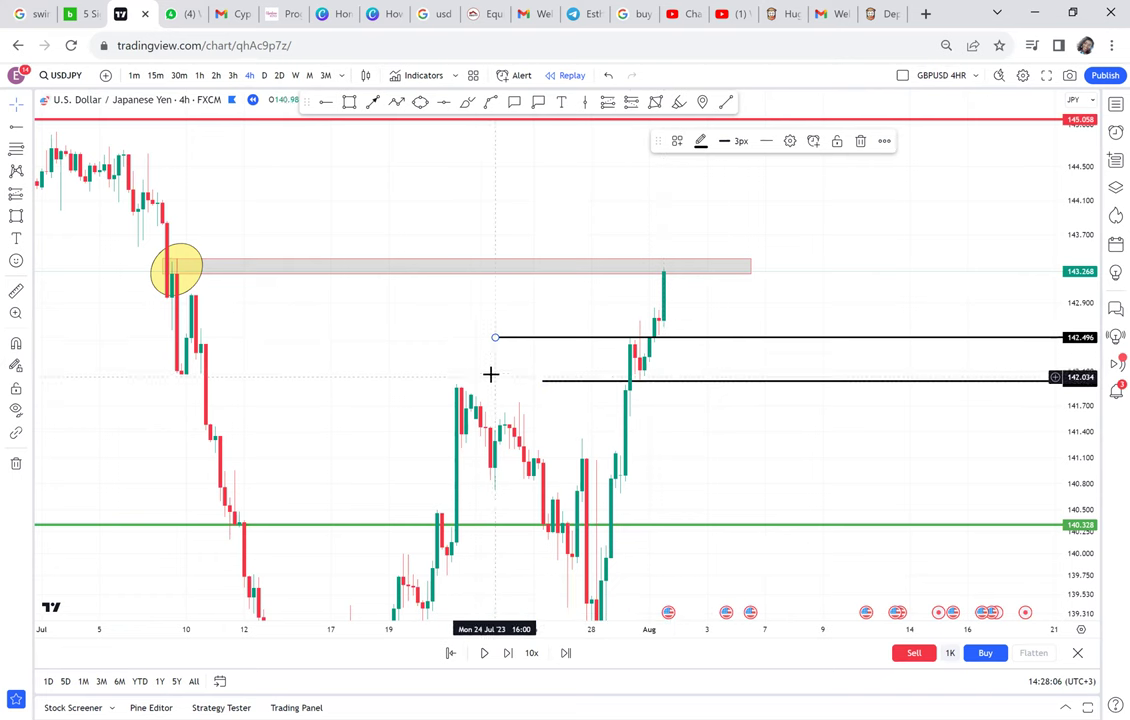
# - Add a callout reading "csb" that points at the latest candle, at about 143.031
pyautogui.click(513, 102)
pyautogui.moveTo(674, 291); pyautogui.dragTo(788, 340)
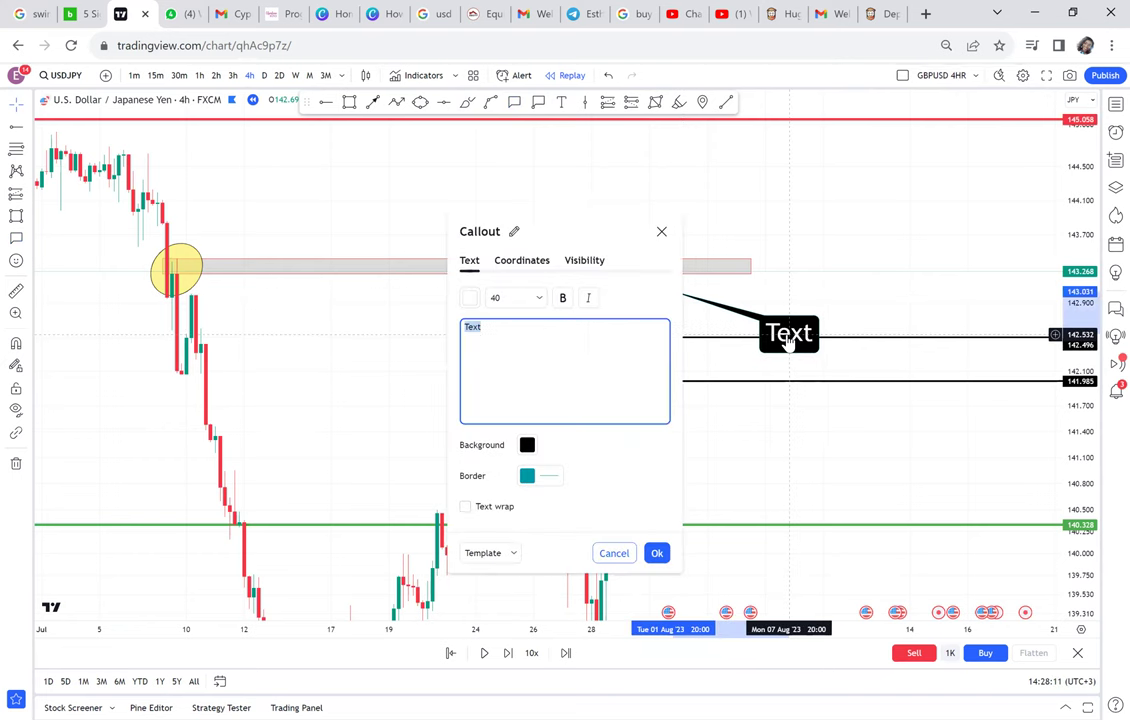
pyautogui.write('csb')
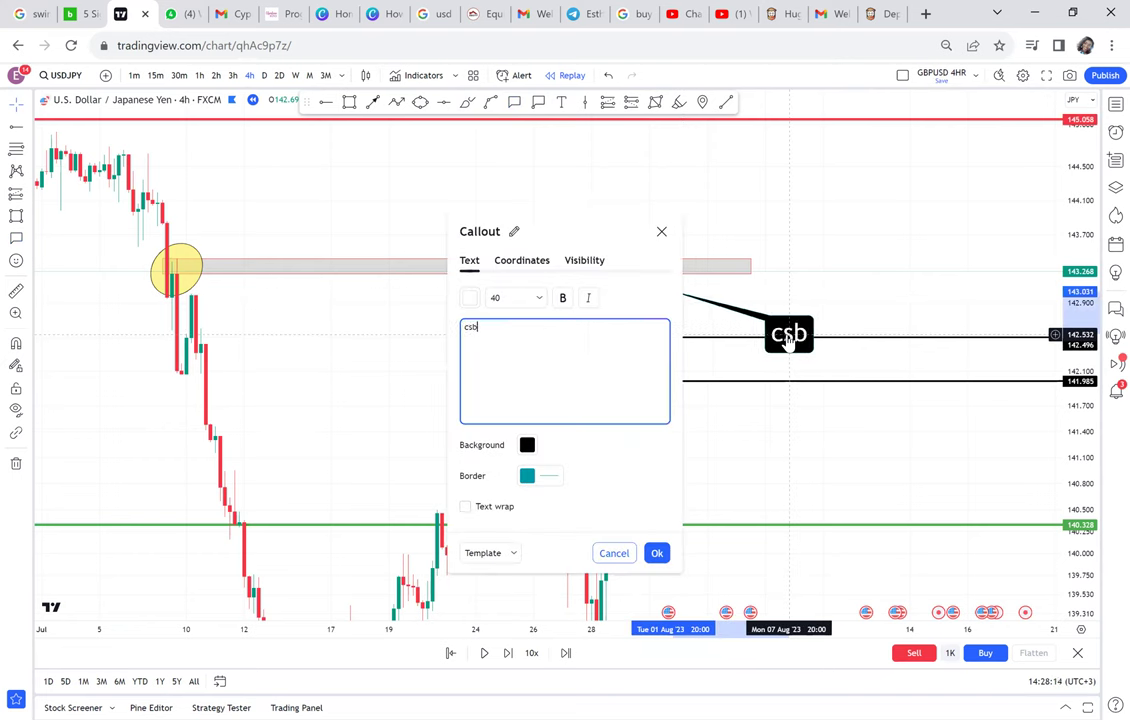
pyautogui.click(908, 262)
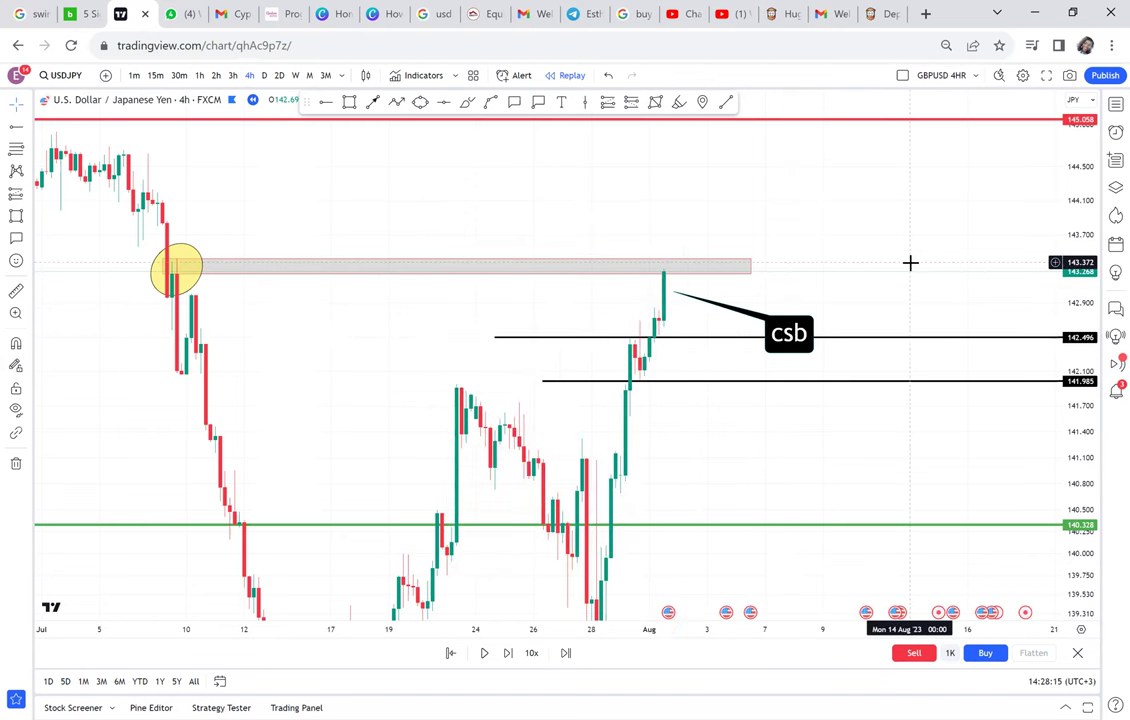
# - Advance the replay candle by candle until price drops below the 142.496 ray
pyautogui.click(507, 653)
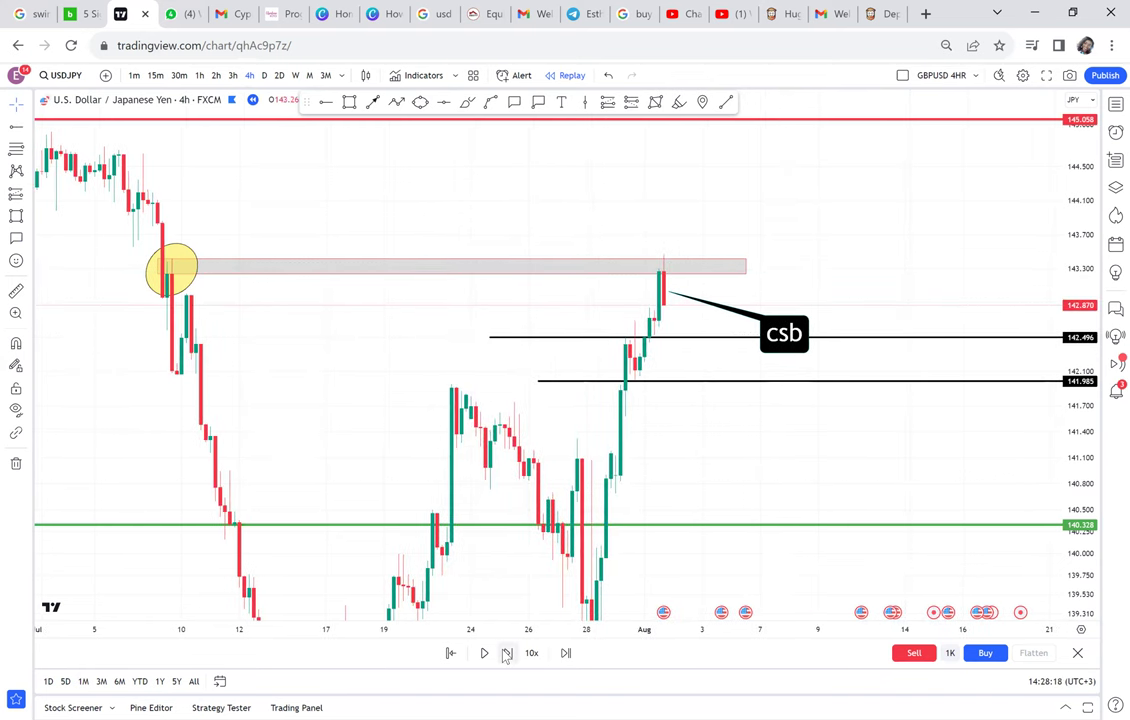
pyautogui.click(507, 653)
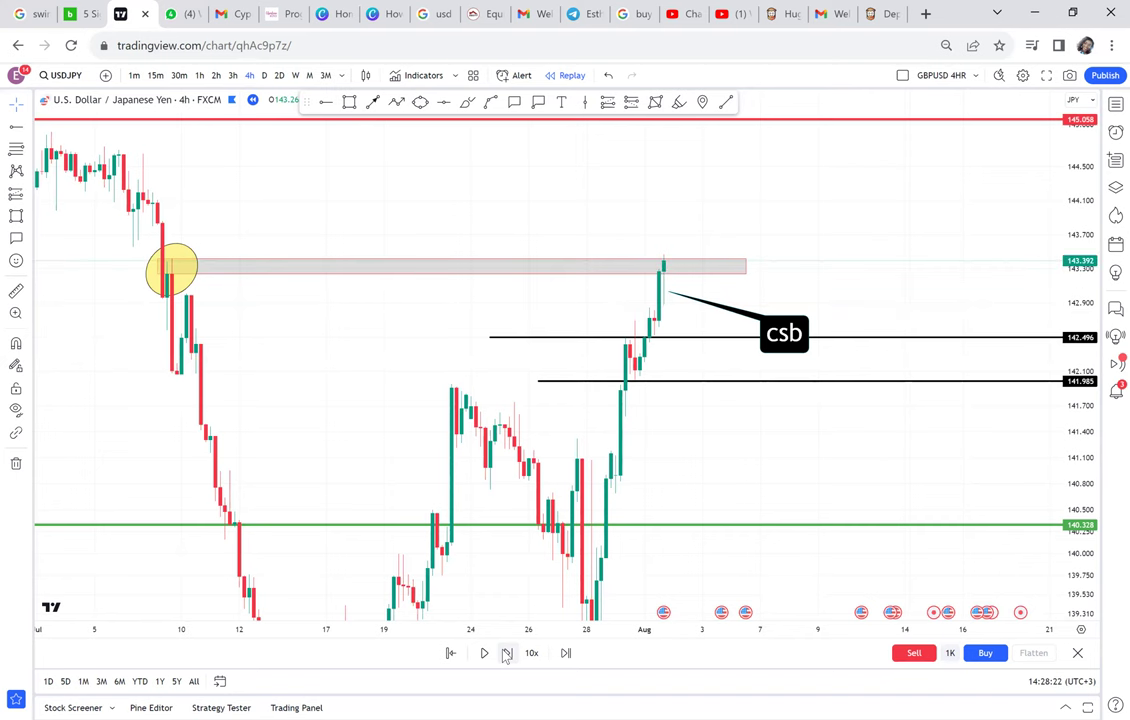
pyautogui.click(507, 653)
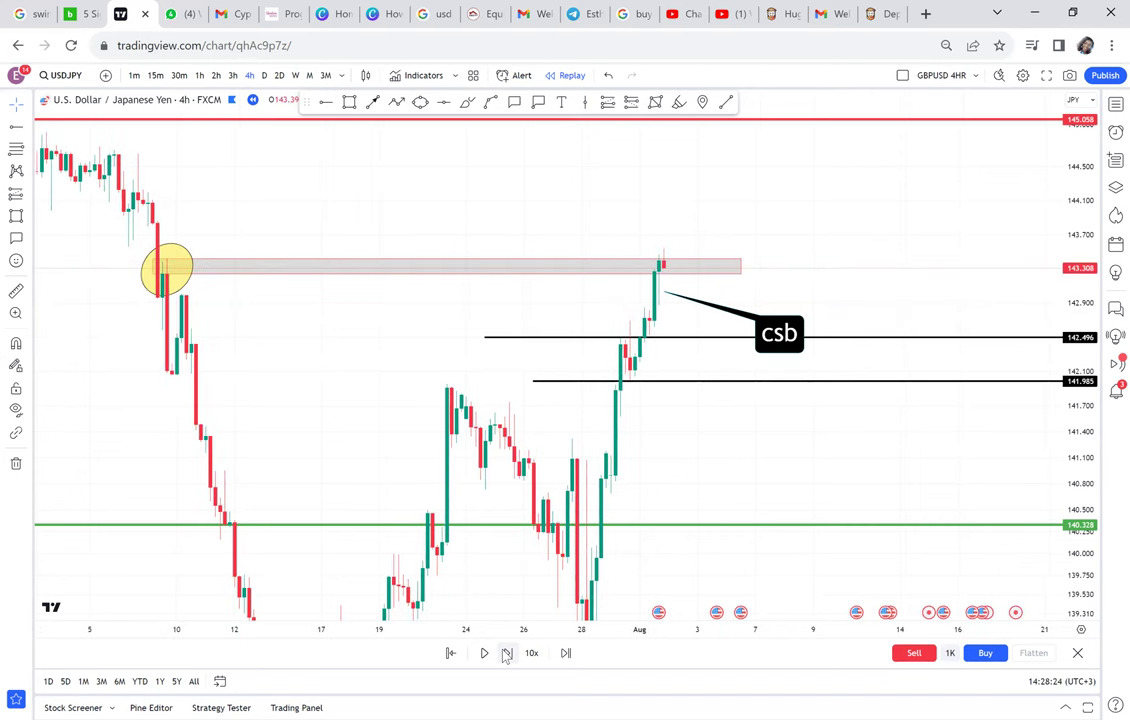
pyautogui.click(507, 653)
pyautogui.click(507, 654)
pyautogui.click(507, 654)
pyautogui.click(507, 654)
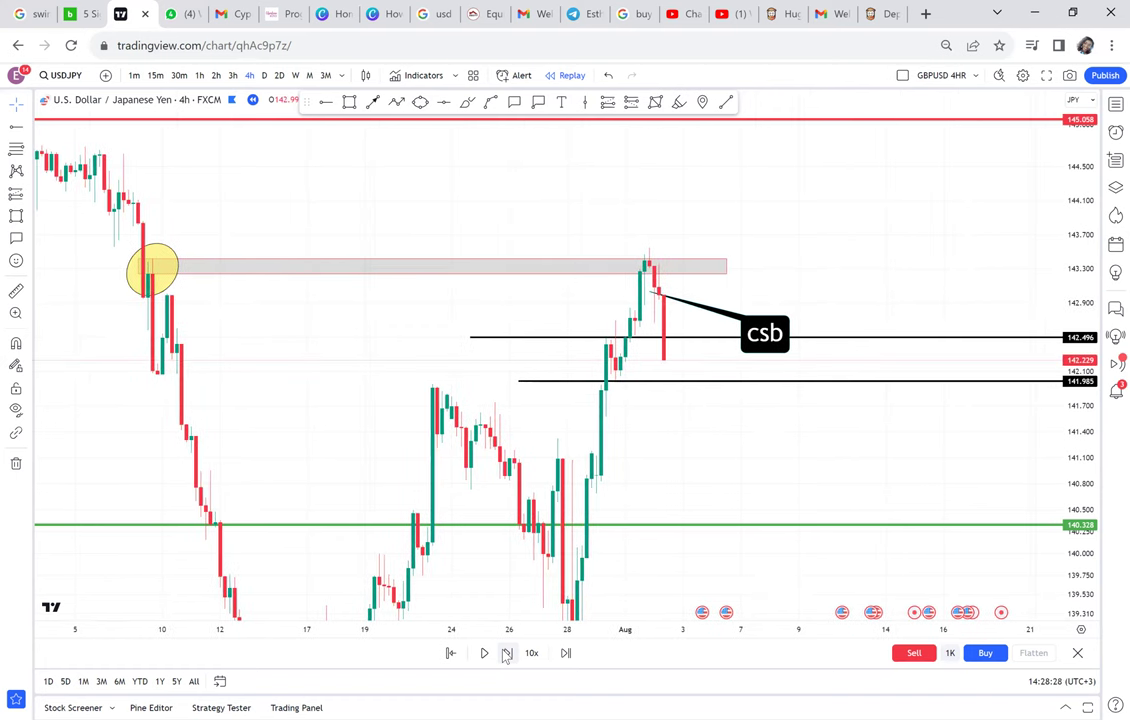
pyautogui.click(507, 654)
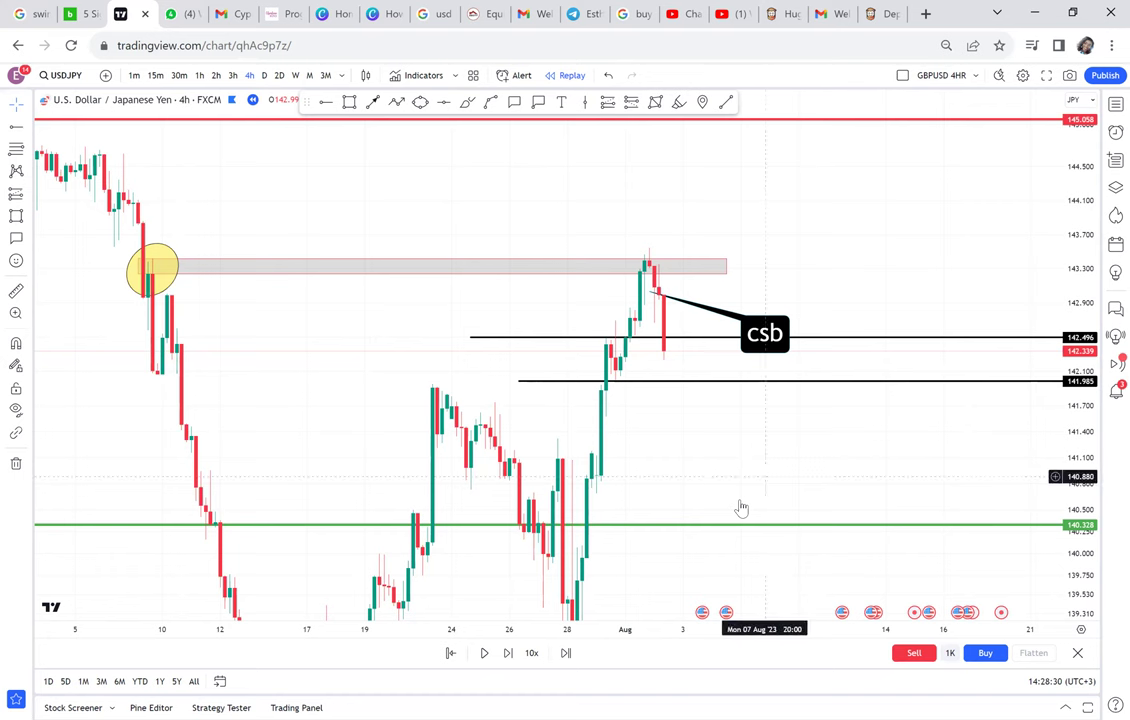
# - Delete the black ray at 141.985 and move the csb callout's pointer beside the candle that broke the 142.496 ray
pyautogui.click(673, 383)
pyautogui.press('Delete')
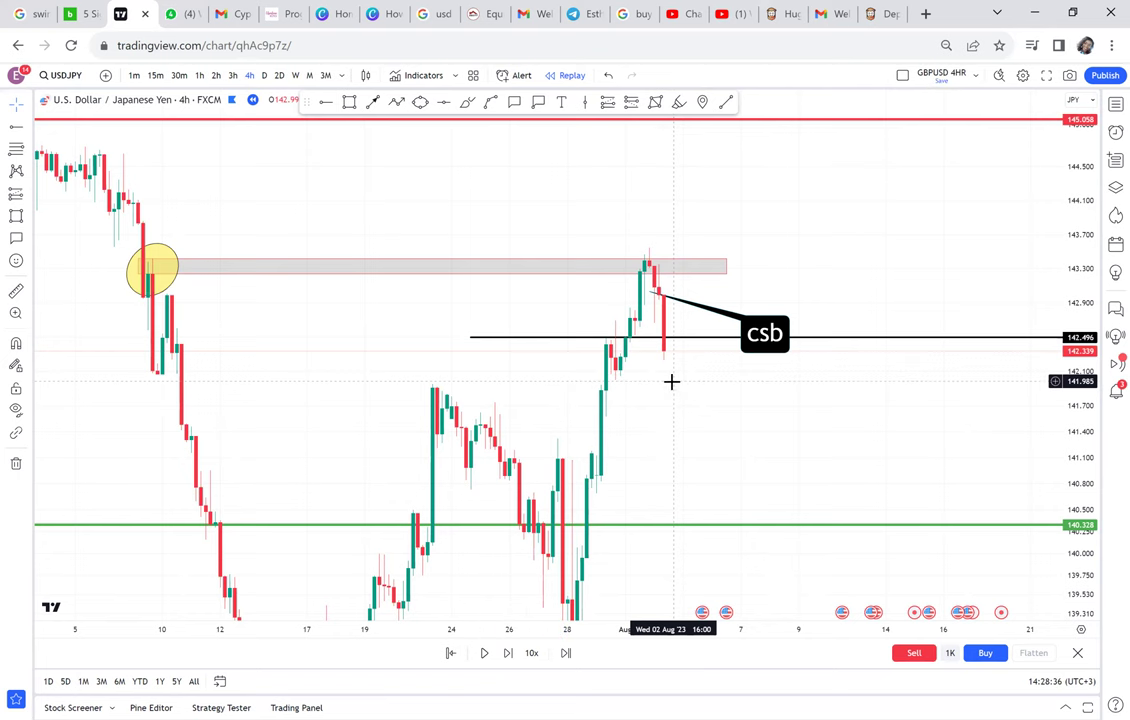
pyautogui.scroll(1, 672, 381)
pyautogui.moveTo(651, 293); pyautogui.dragTo(680, 343)
# - Place a short position with entry at 142.386 on 2 August 04:00 and its target at 140.310, on the green midpoint line
pyautogui.moveTo(855, 268); pyautogui.dragTo(909, 200)
pyautogui.scroll(-1, 938, 194)
pyautogui.moveTo(1082, 152); pyautogui.dragTo(1046, 276)
pyautogui.moveTo(922, 351); pyautogui.dragTo(882, 293)
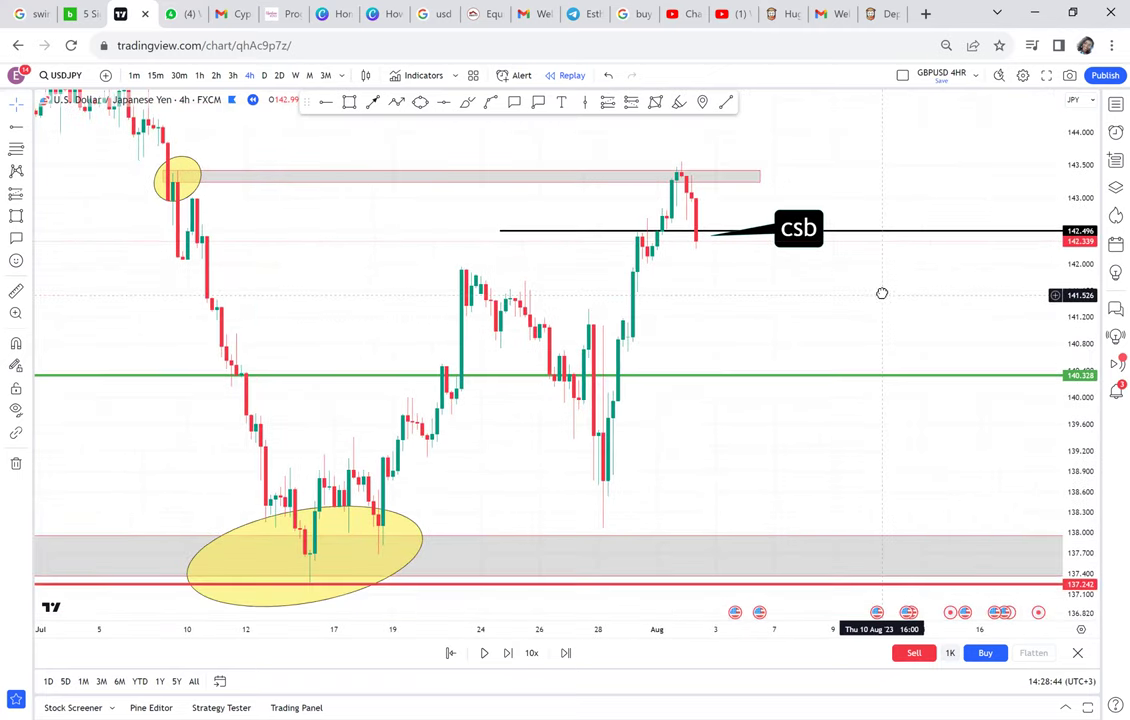
pyautogui.click(29, 196)
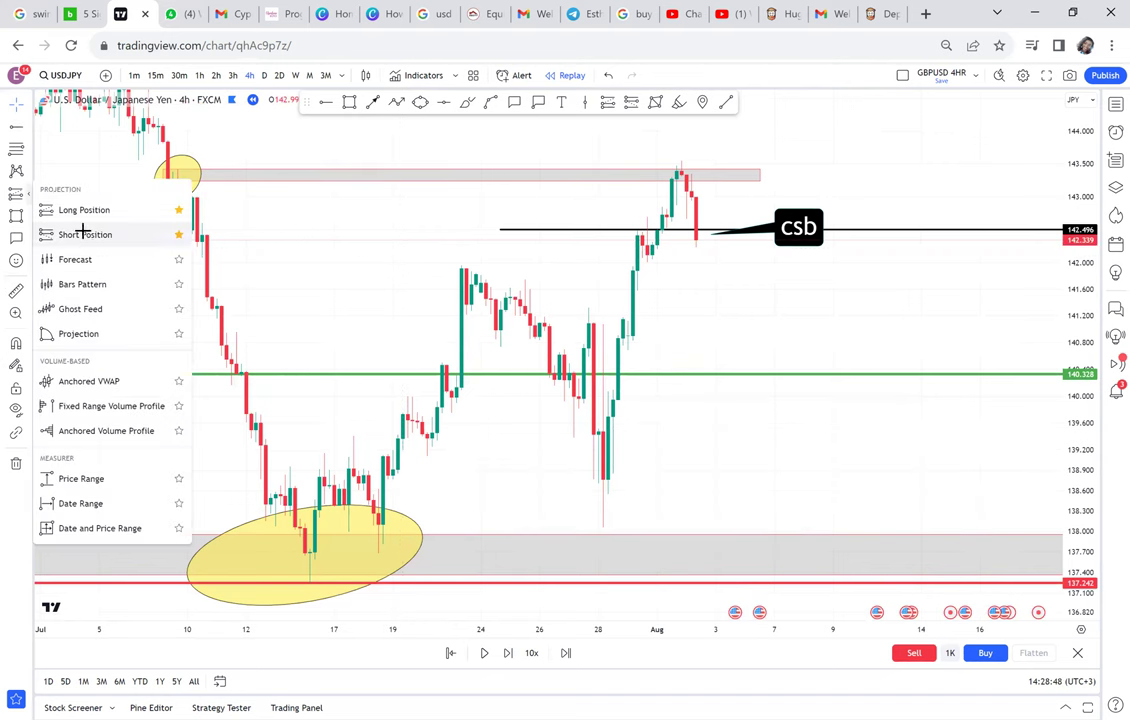
pyautogui.click(85, 233)
pyautogui.click(690, 237)
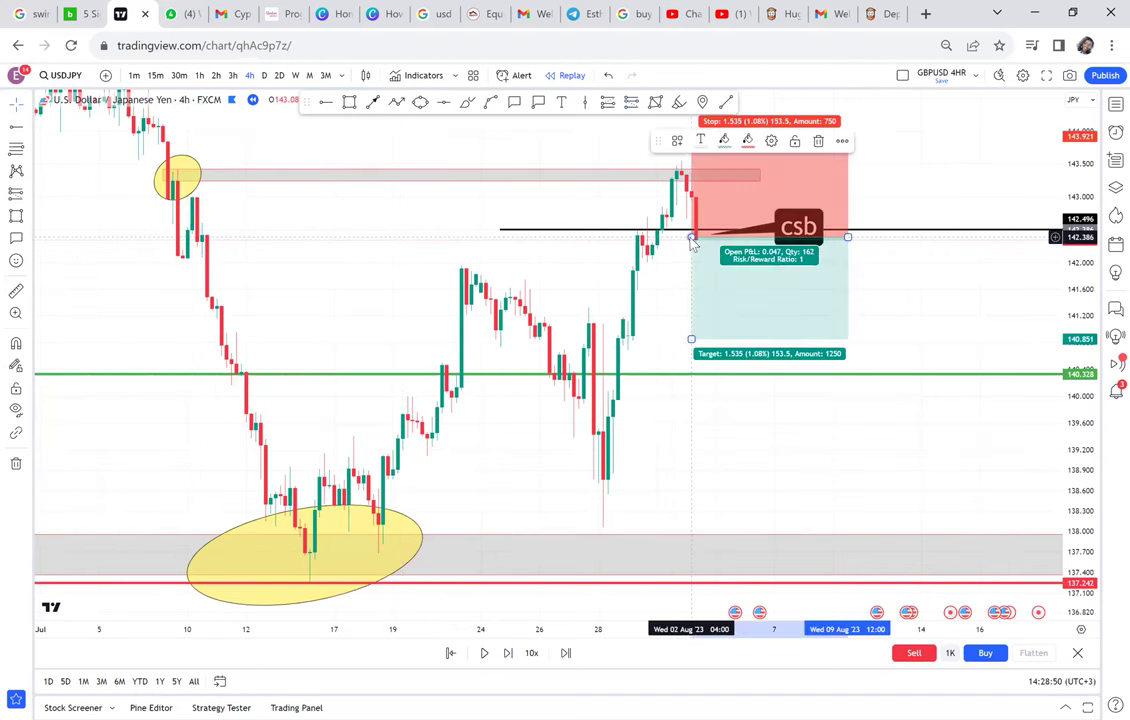
pyautogui.moveTo(691, 344); pyautogui.dragTo(674, 379)
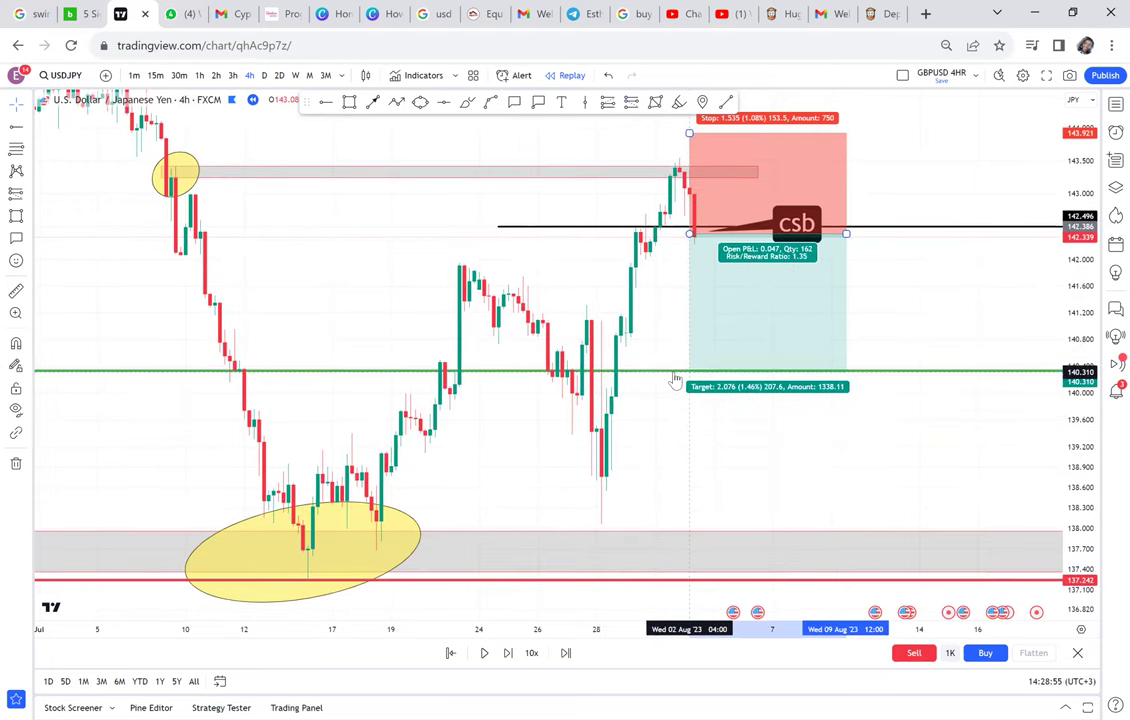
pyautogui.click(126, 200)
# - Measure the price distance from 142.320, near the short entry, down to the green midpoint line
pyautogui.click(17, 289)
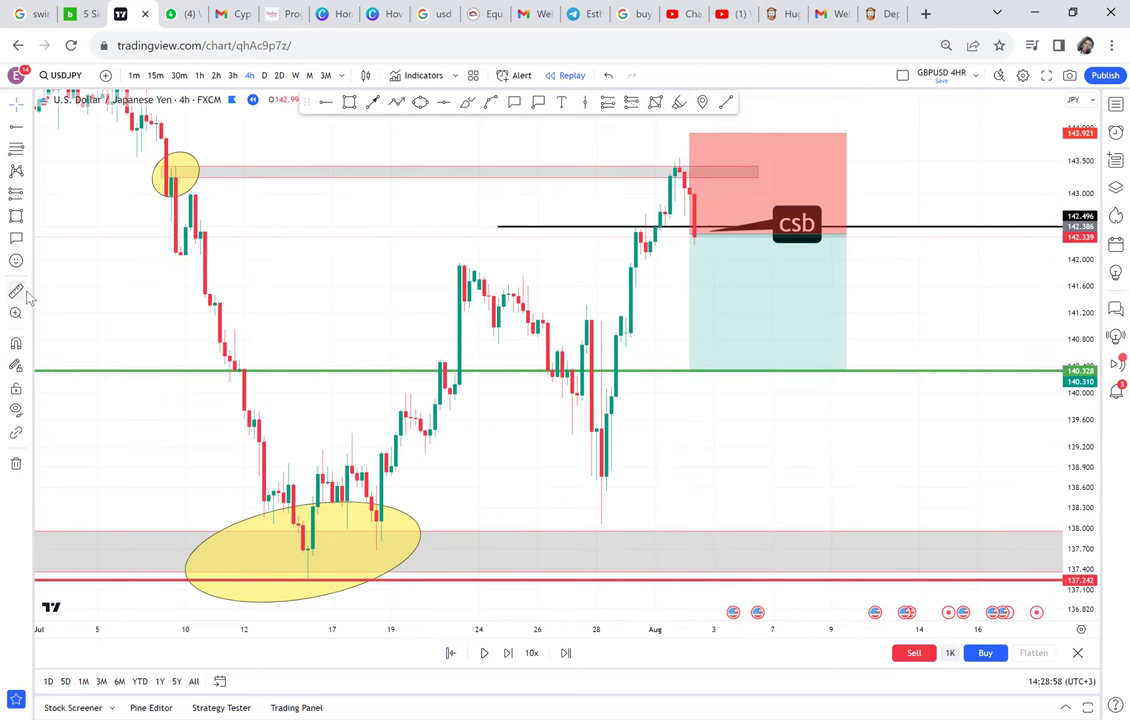
pyautogui.click(656, 240)
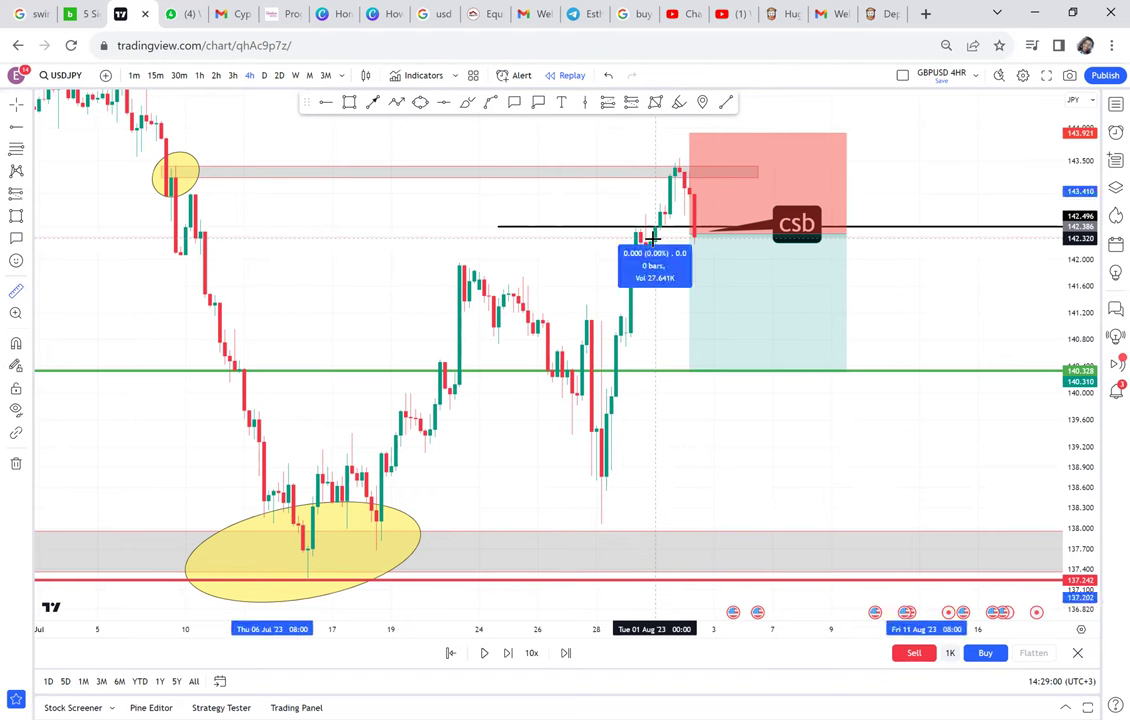
pyautogui.click(779, 372)
pyautogui.click(818, 412)
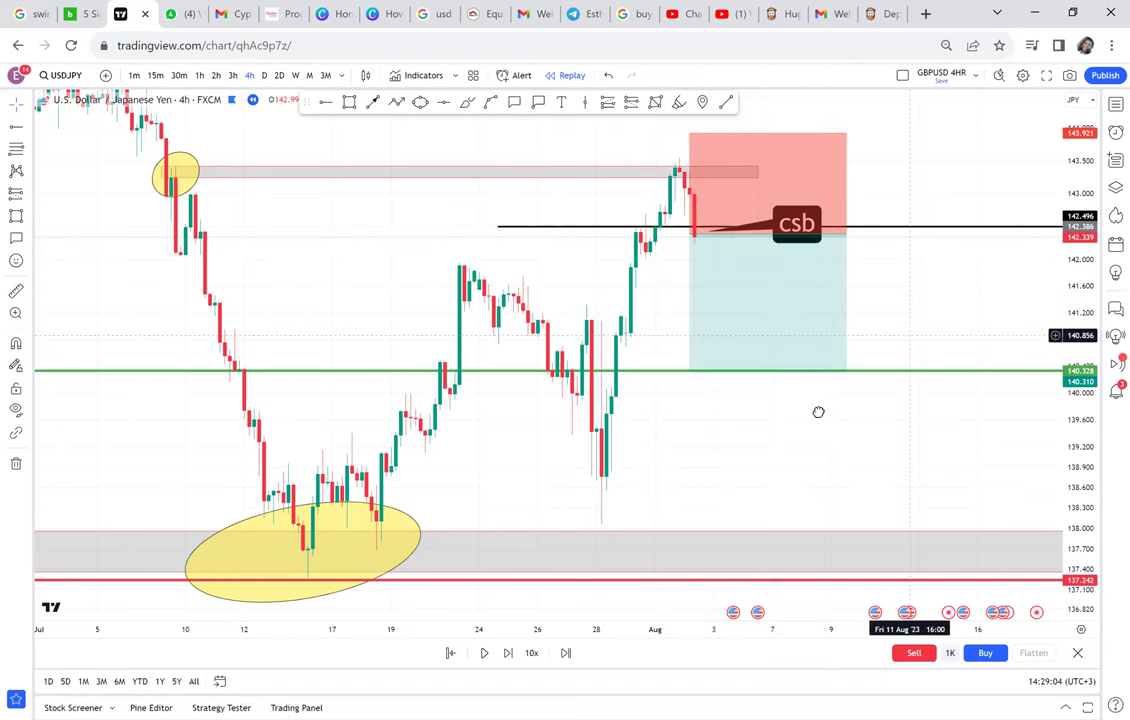
pyautogui.moveTo(898, 340); pyautogui.dragTo(832, 451)
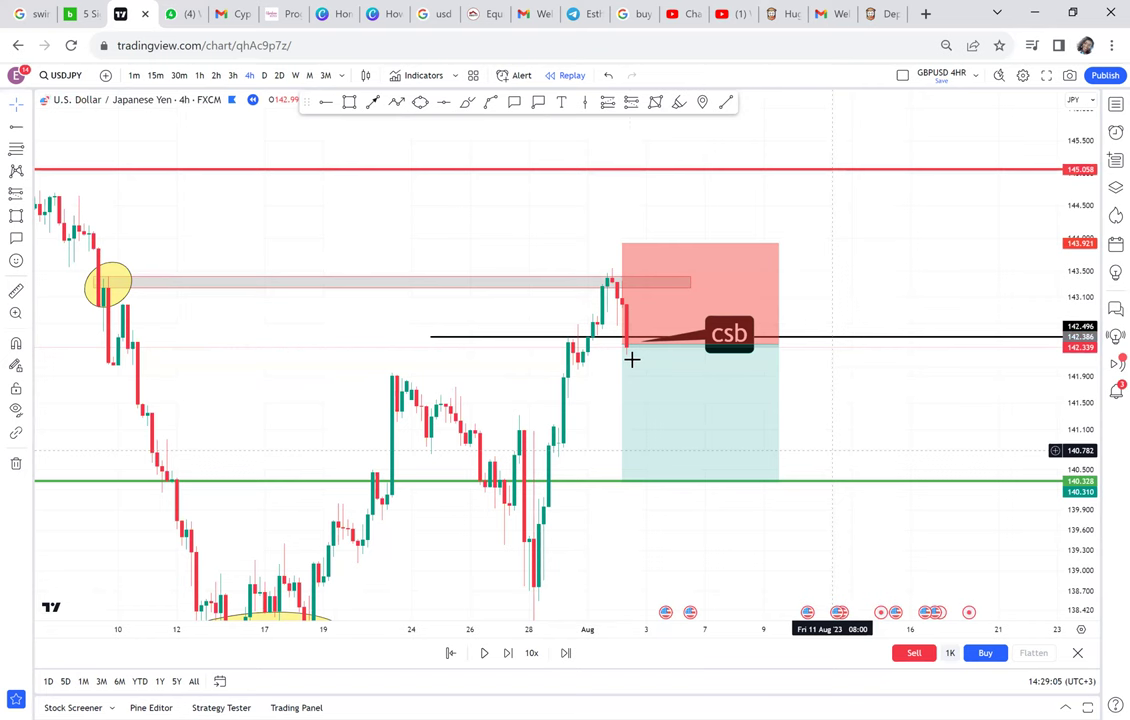
pyautogui.scroll(-1, 631, 359)
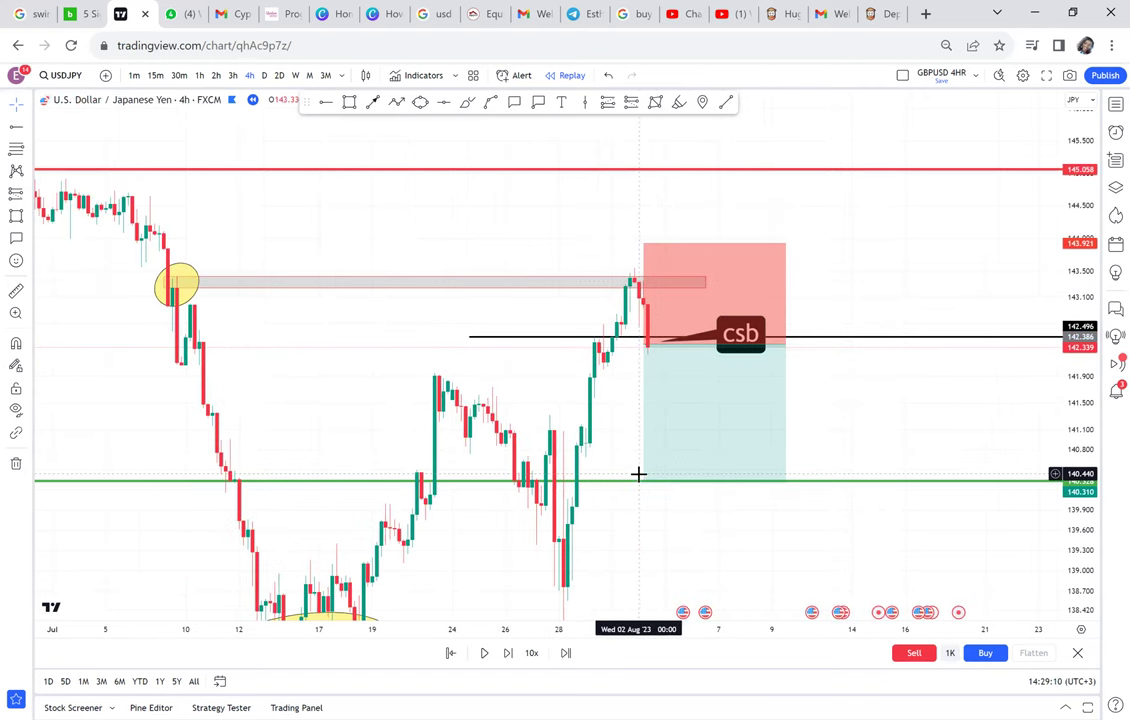
pyautogui.moveTo(507, 260); pyautogui.dragTo(548, 229)
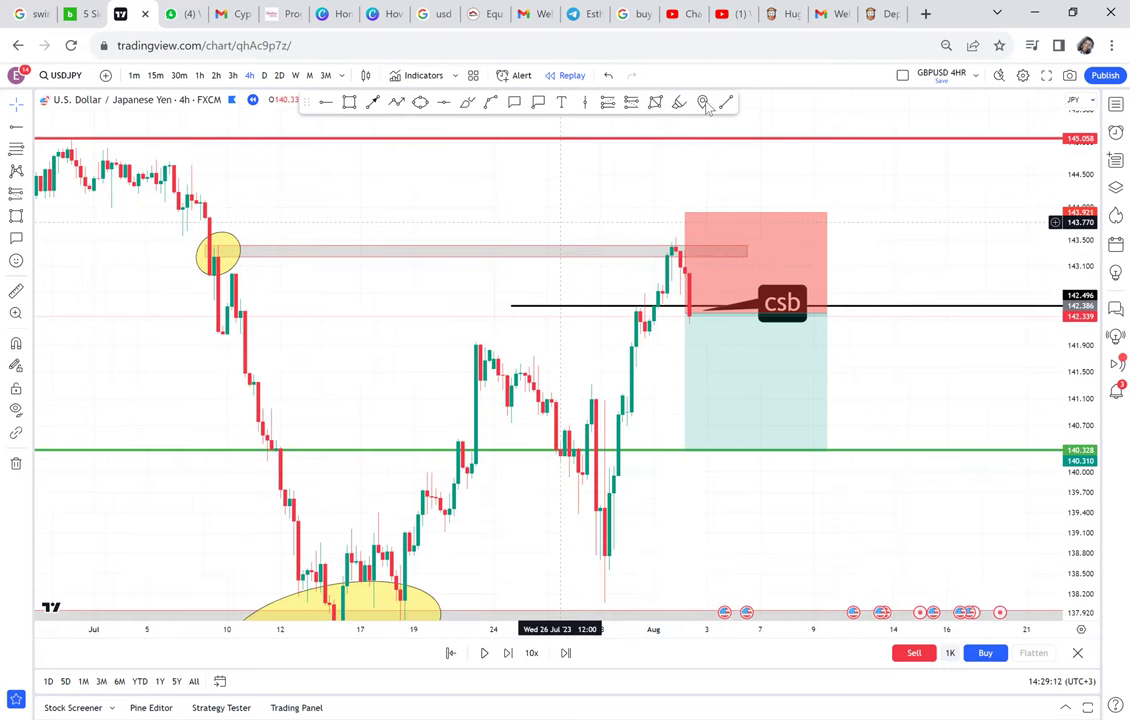
# - Delete the short position and move the csb callout's label up to about 143.64, above the 142.496 ray
pyautogui.moveTo(570, 171); pyautogui.dragTo(497, 209)
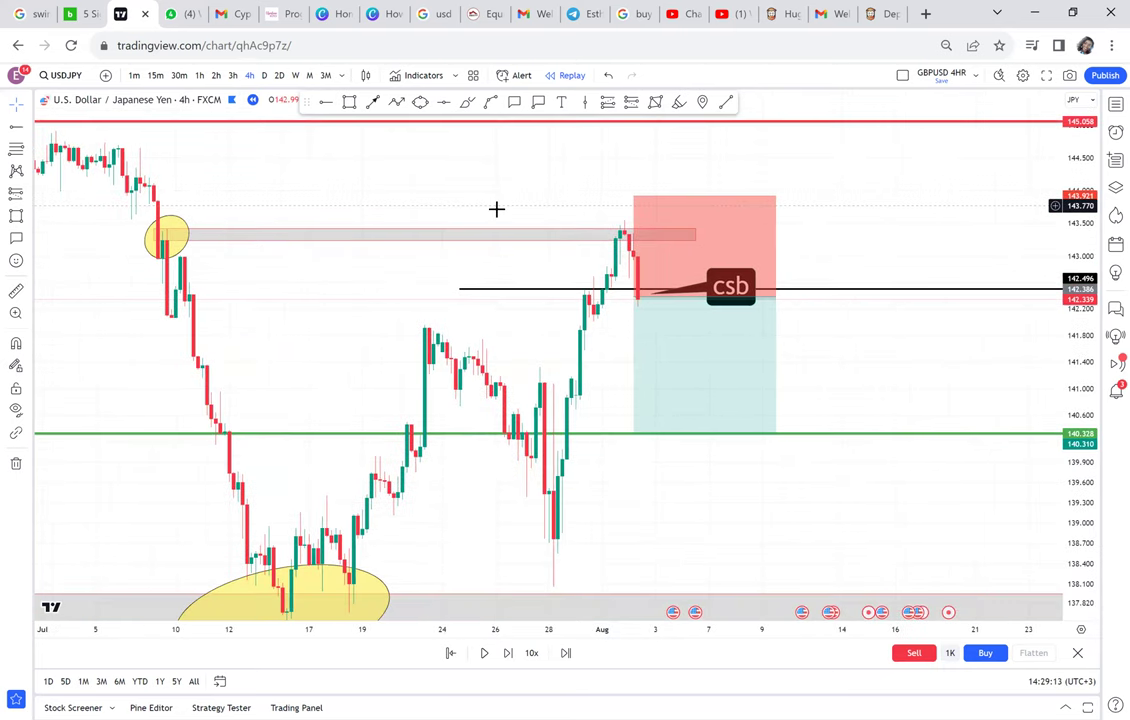
pyautogui.click(651, 384)
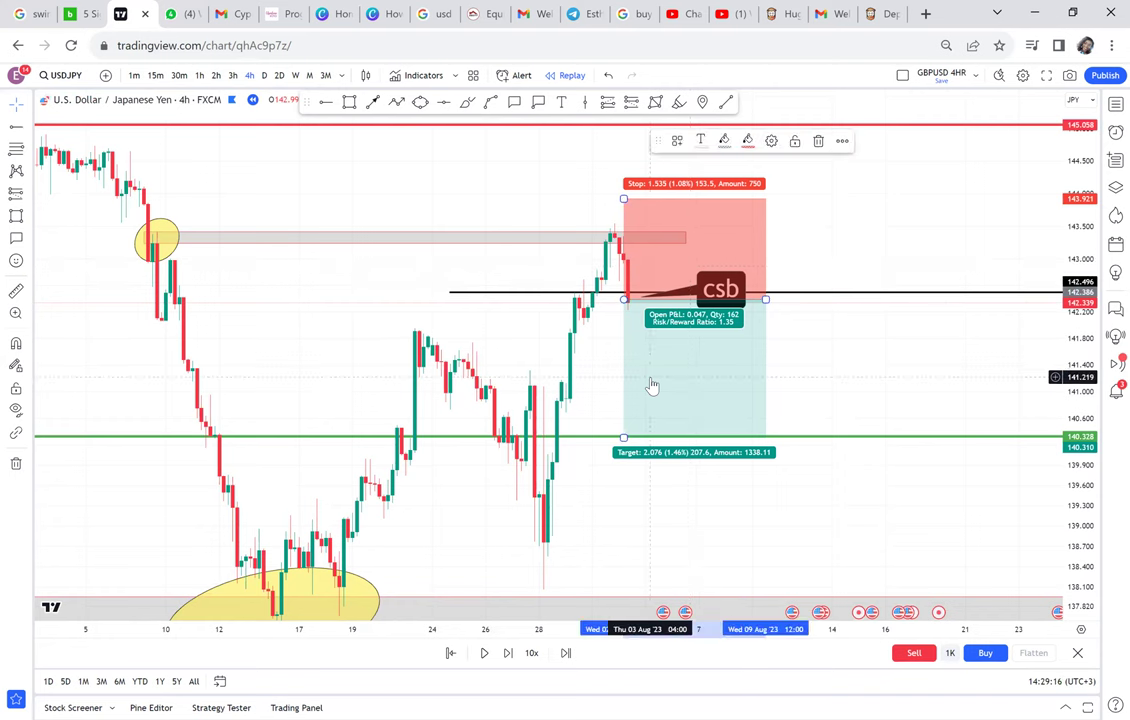
pyautogui.press('Delete')
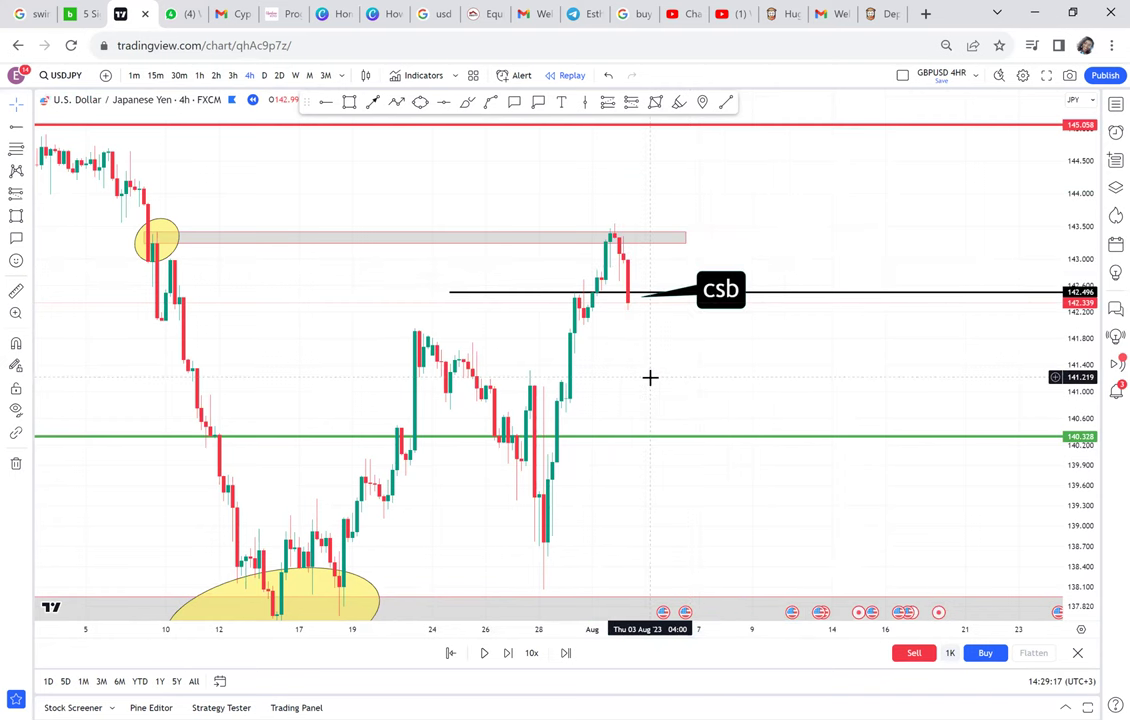
pyautogui.scroll(2, 650, 377)
pyautogui.moveTo(759, 283); pyautogui.dragTo(795, 209)
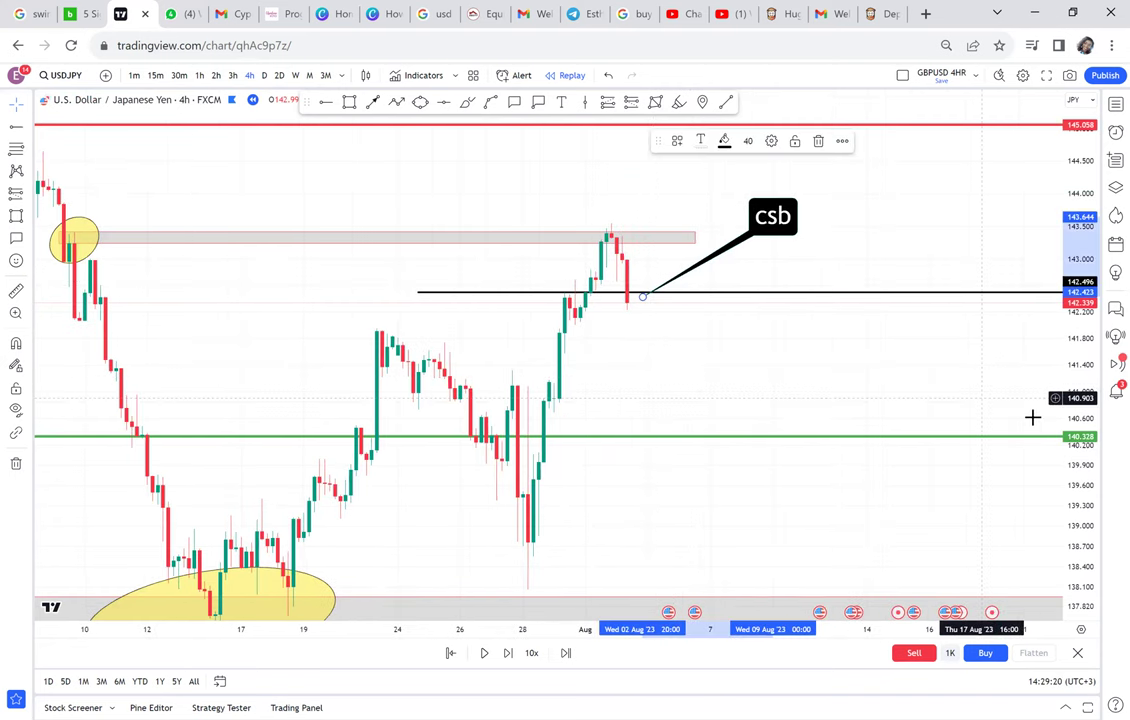
# - Draw a support rectangle from 28 July 12:00 to 10 August 12:00, spanning 142.109 down to 141.994
pyautogui.moveTo(1082, 452); pyautogui.dragTo(1090, 273)
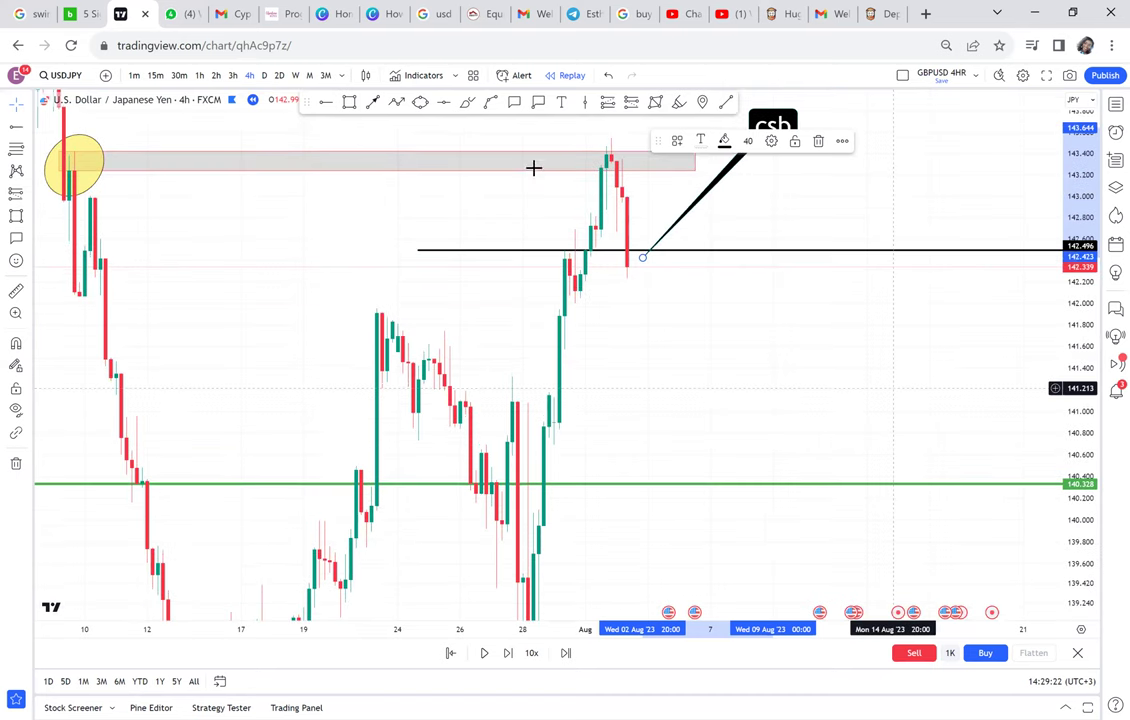
pyautogui.click(350, 104)
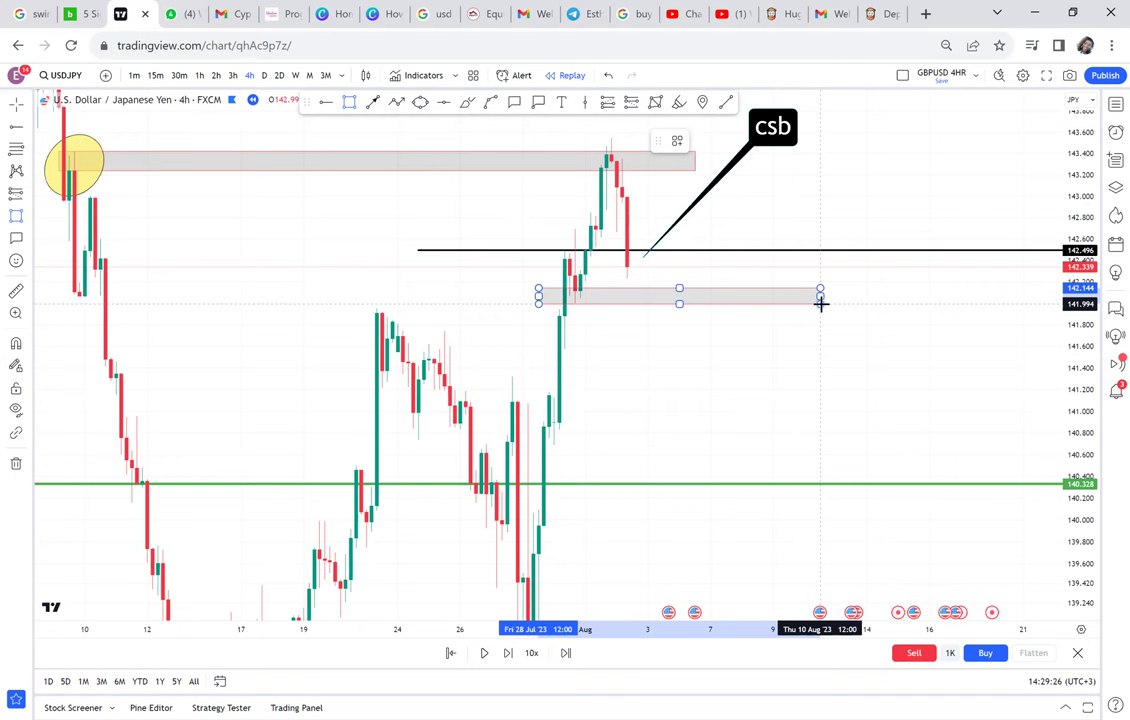
pyautogui.click(820, 303)
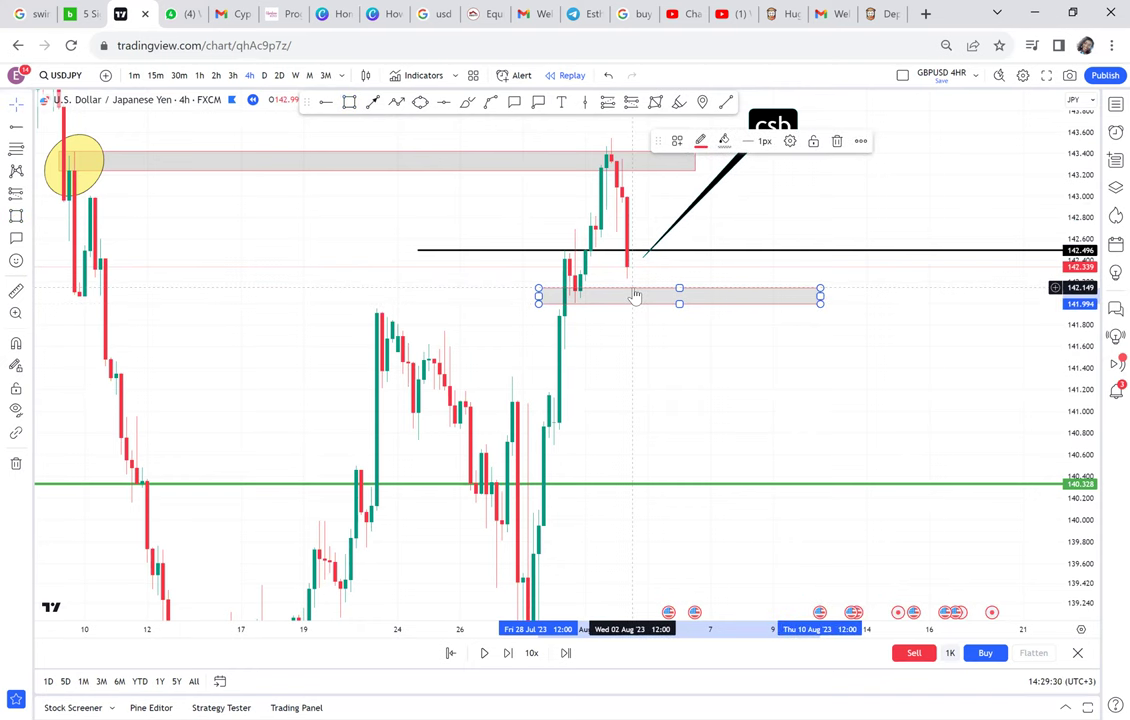
pyautogui.moveTo(680, 288); pyautogui.dragTo(688, 298)
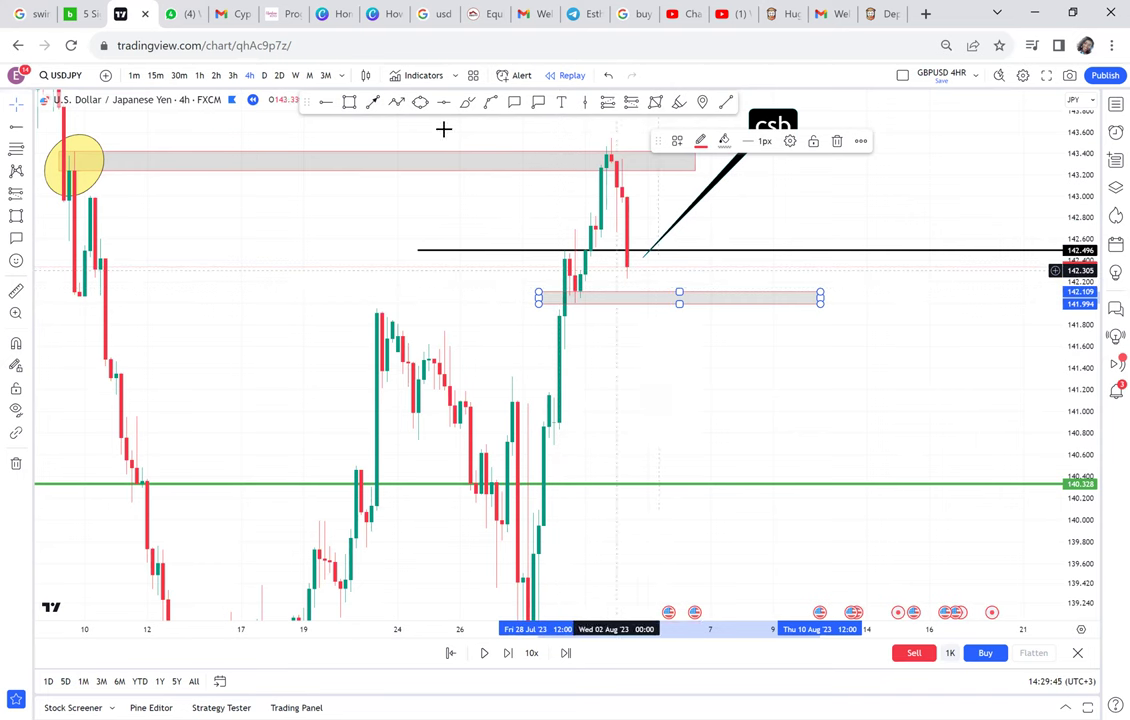
# - Switch to the 2-hour timeframe and draw a rectangle from 31 July 16:00 to 4 August between 142.253 and 142.199
pyautogui.click(215, 75)
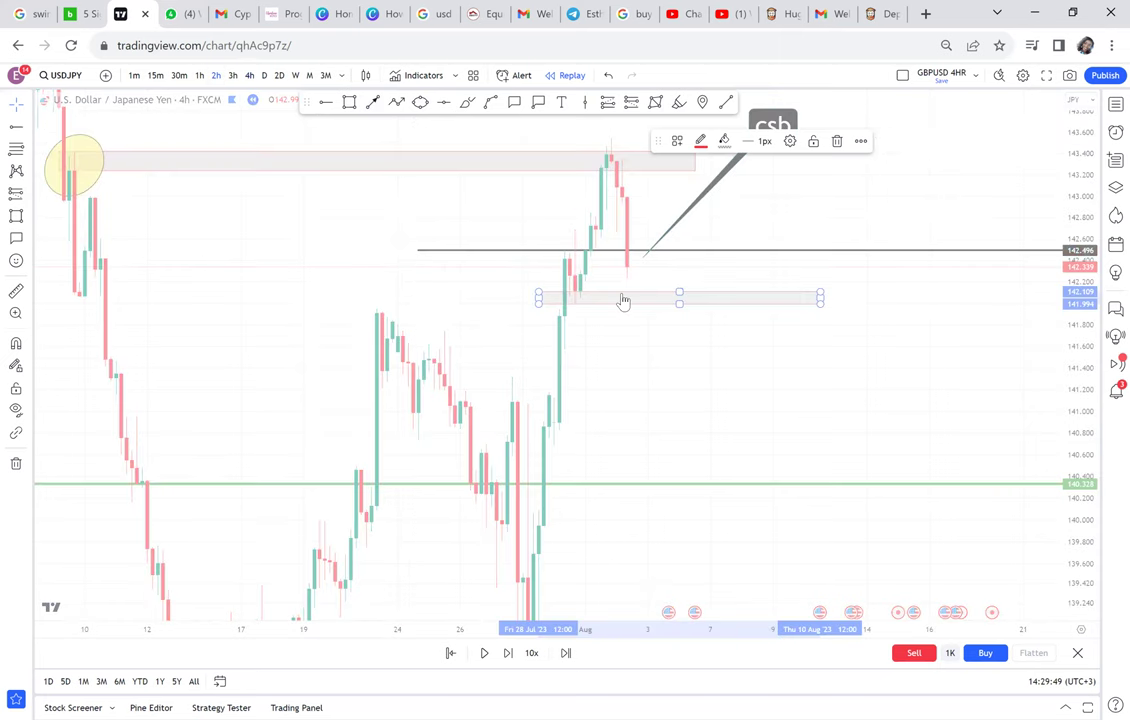
pyautogui.scroll(1, 1060, 339)
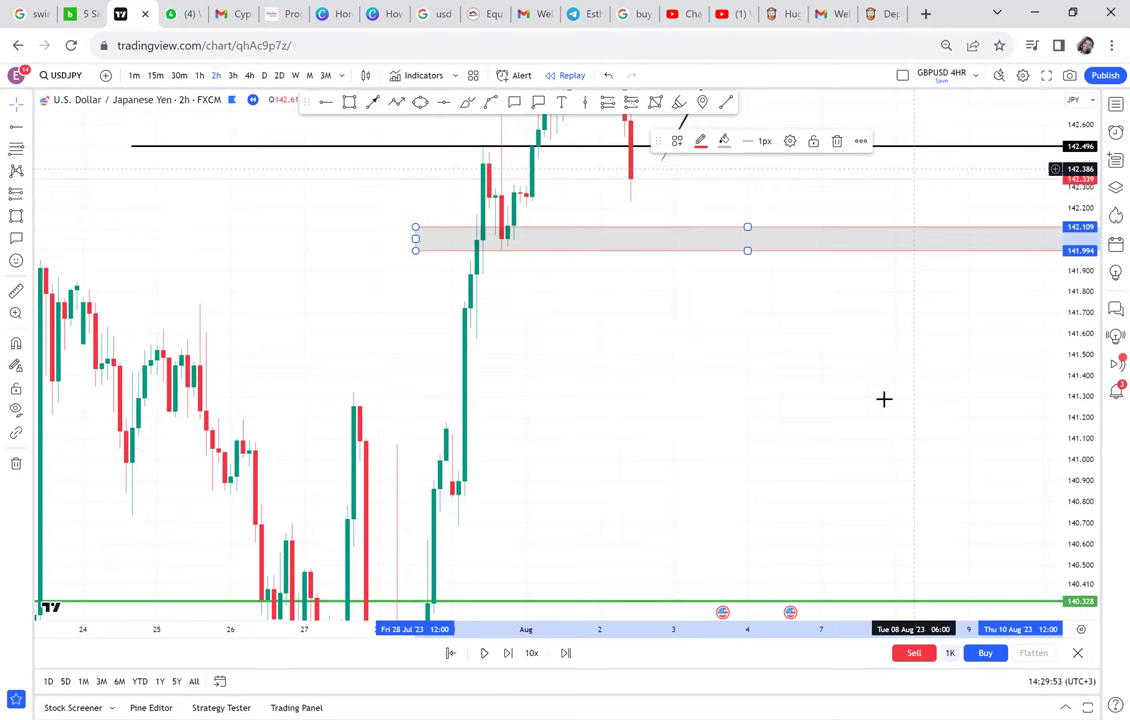
pyautogui.moveTo(1064, 424); pyautogui.dragTo(1017, 265)
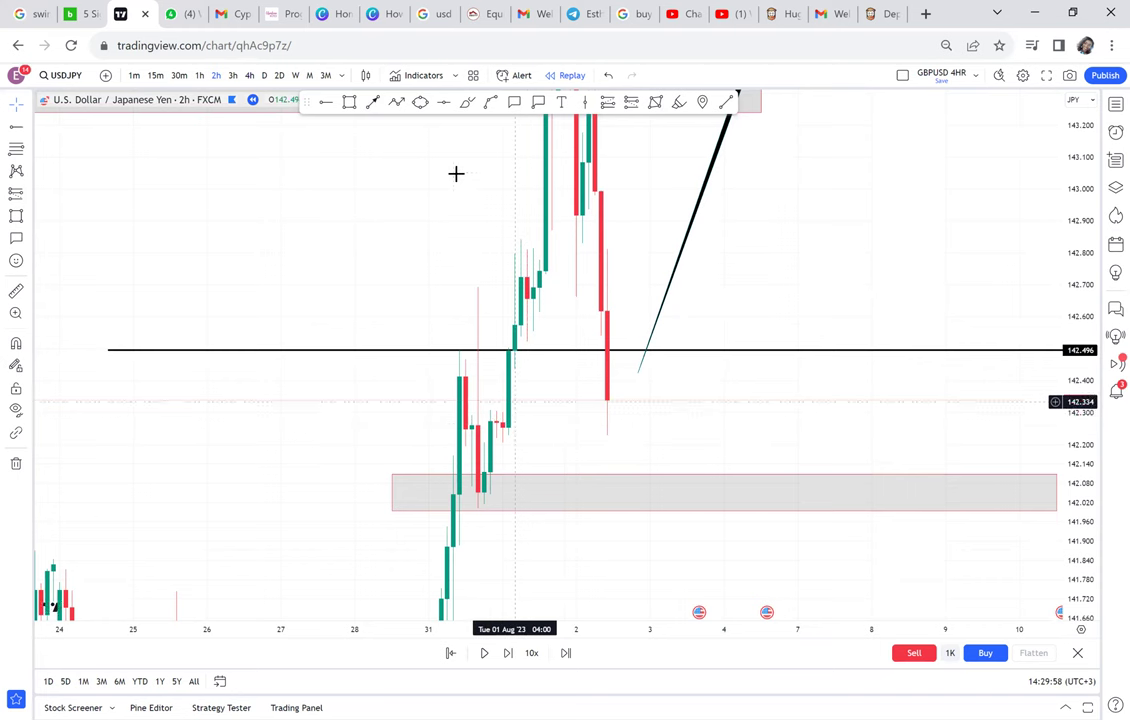
pyautogui.click(347, 103)
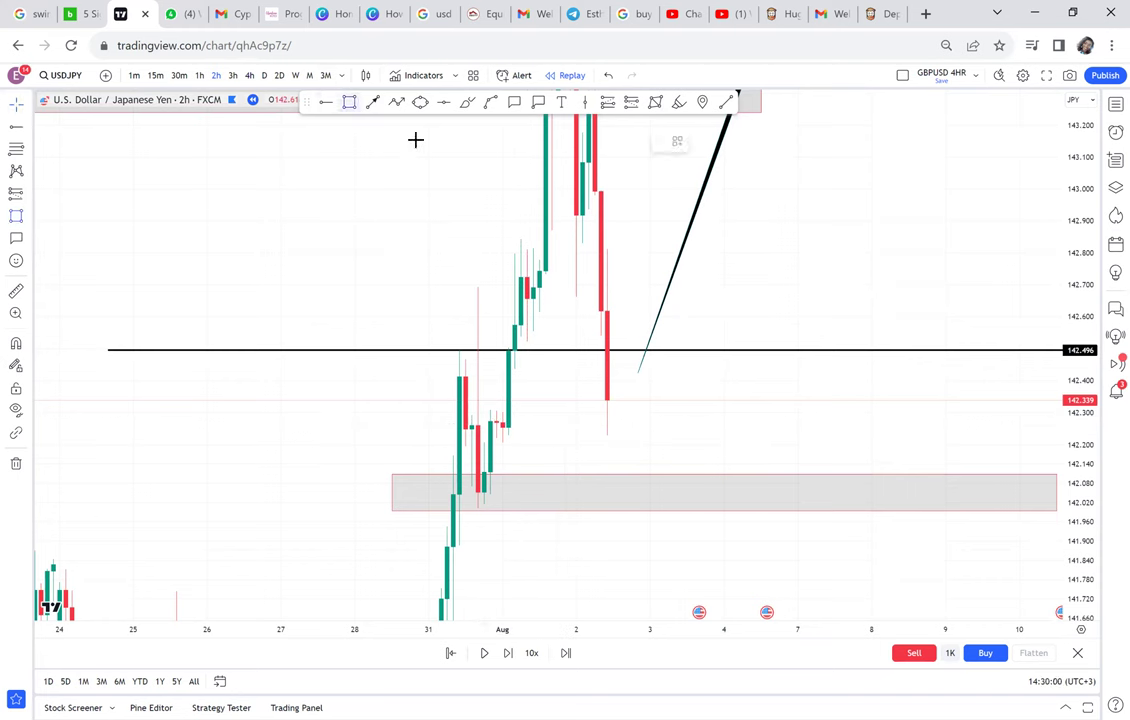
pyautogui.click(478, 428)
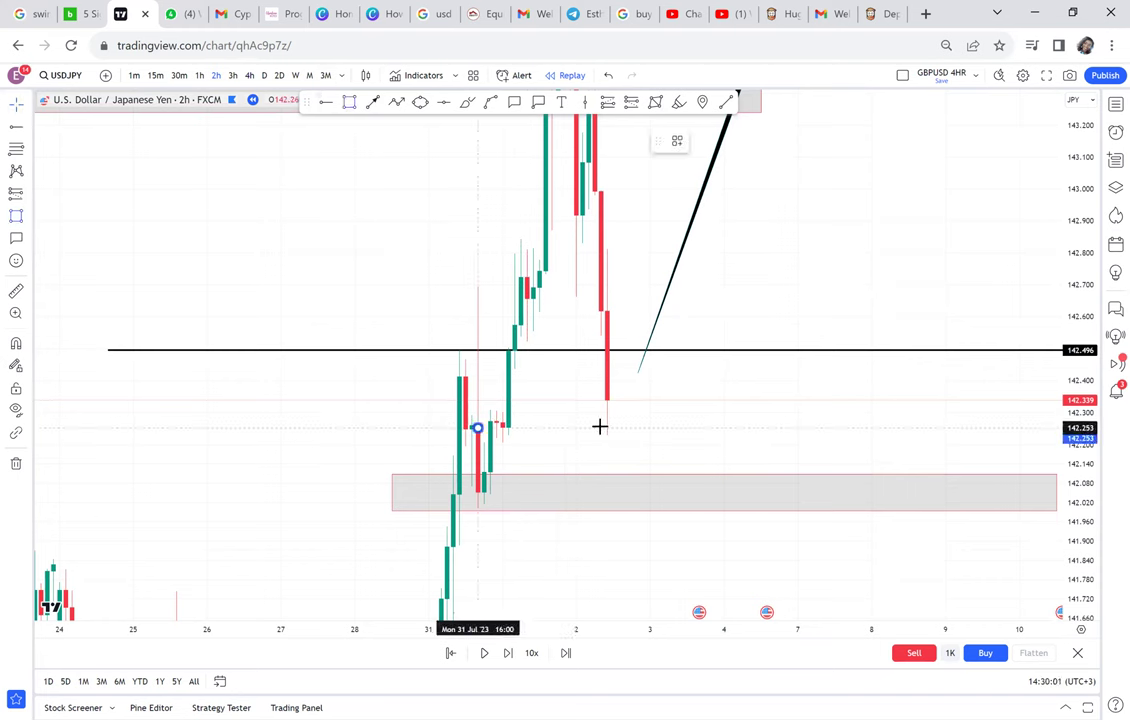
pyautogui.click(762, 445)
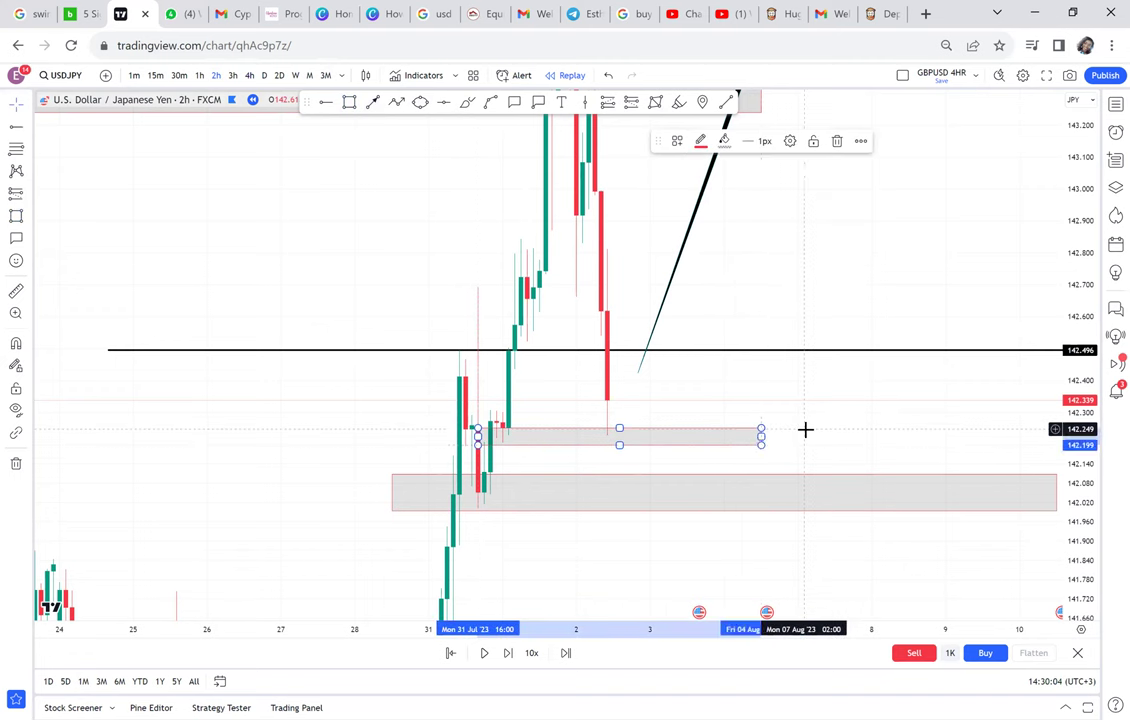
pyautogui.click(805, 429)
# - Mark the smaller support zone's two touches with yellow ellipses, one around 1 August 00:00 and one at the 2 August low
pyautogui.scroll(2, 805, 429)
pyautogui.click(420, 102)
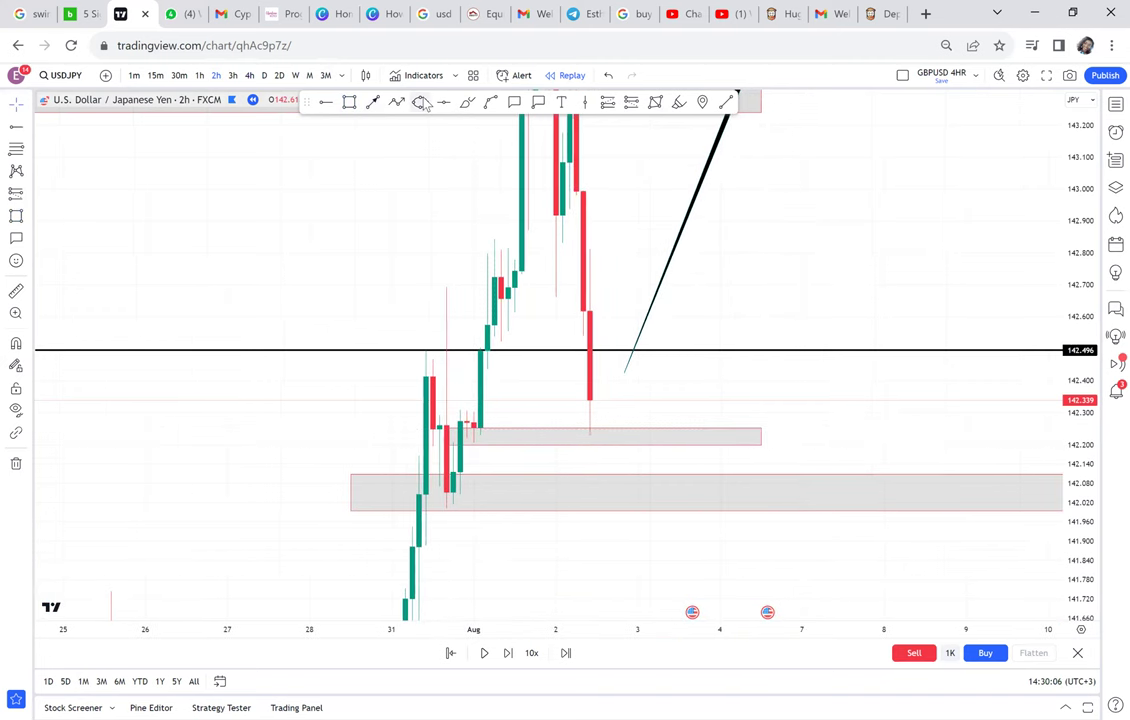
pyautogui.click(463, 441)
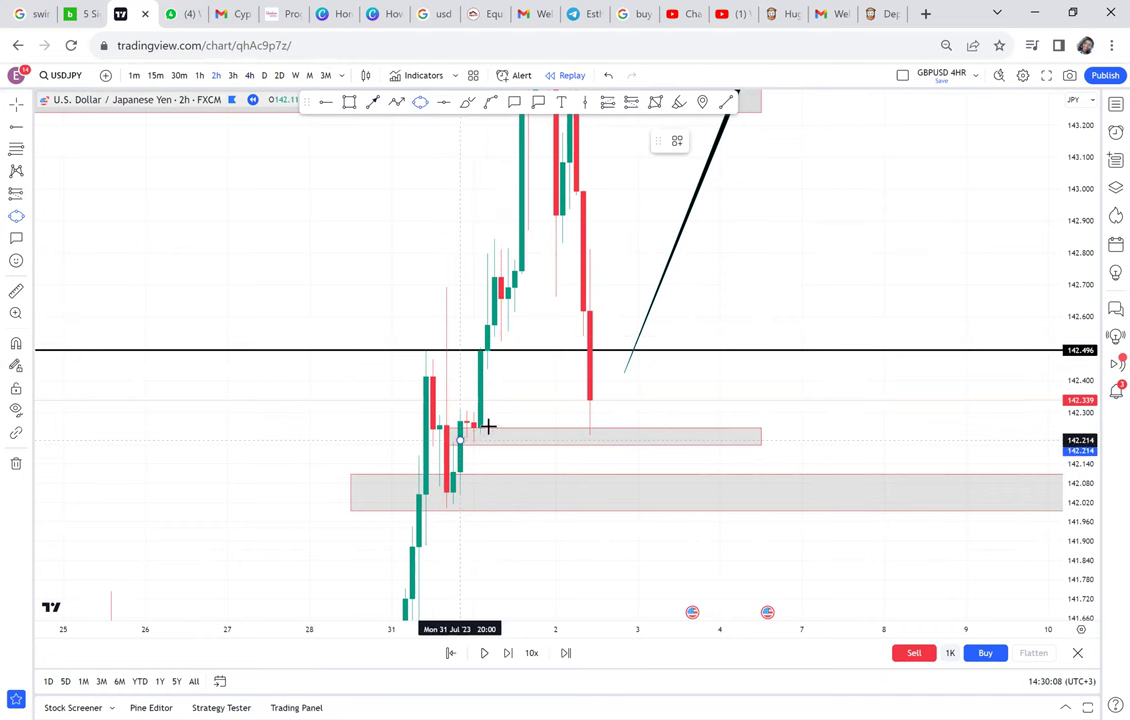
pyautogui.click(494, 420)
pyautogui.click(514, 429)
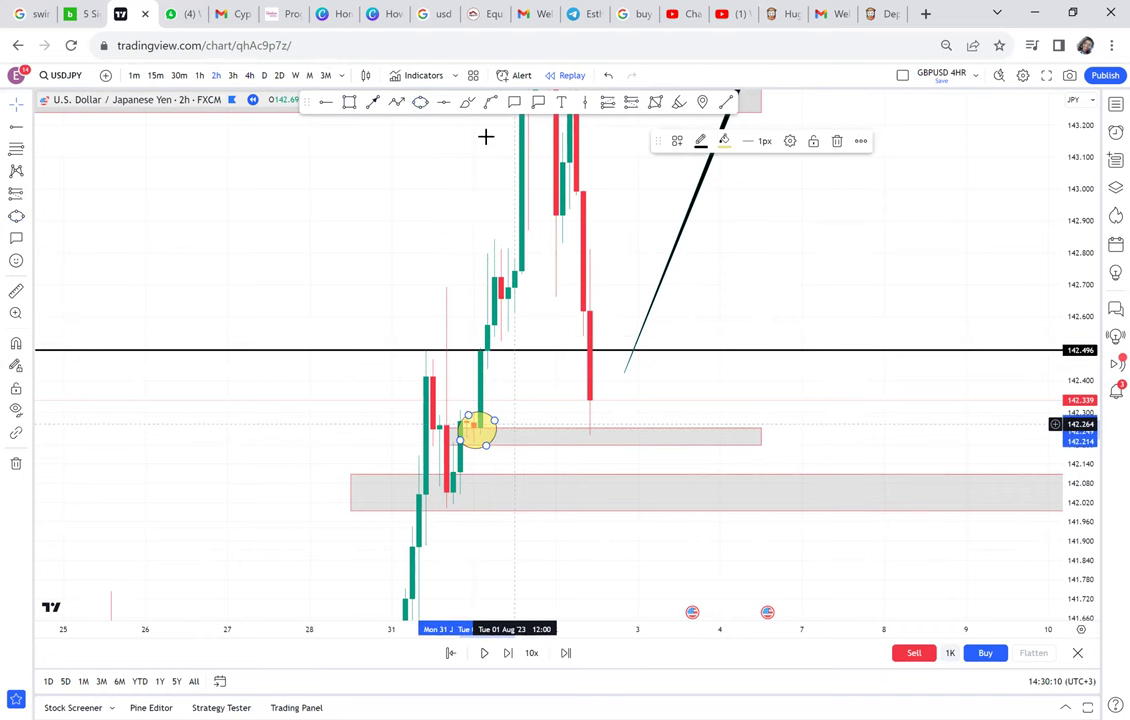
pyautogui.hotkey('alt', 'shift', 'e')
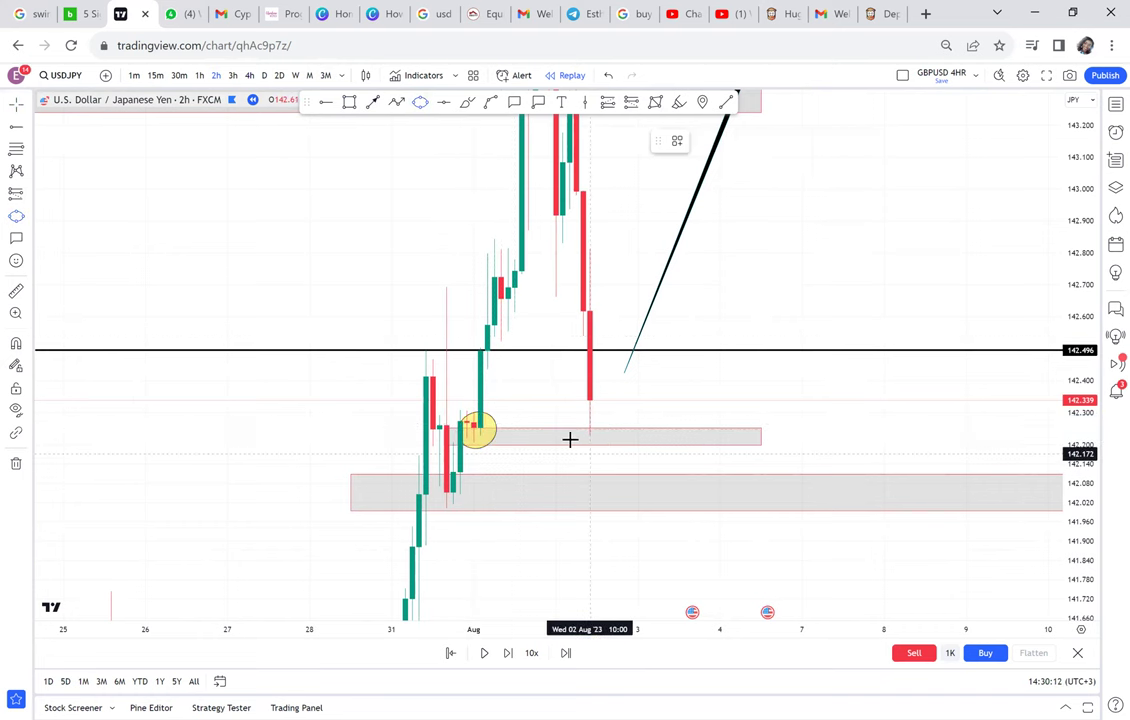
pyautogui.click(569, 438)
pyautogui.click(624, 433)
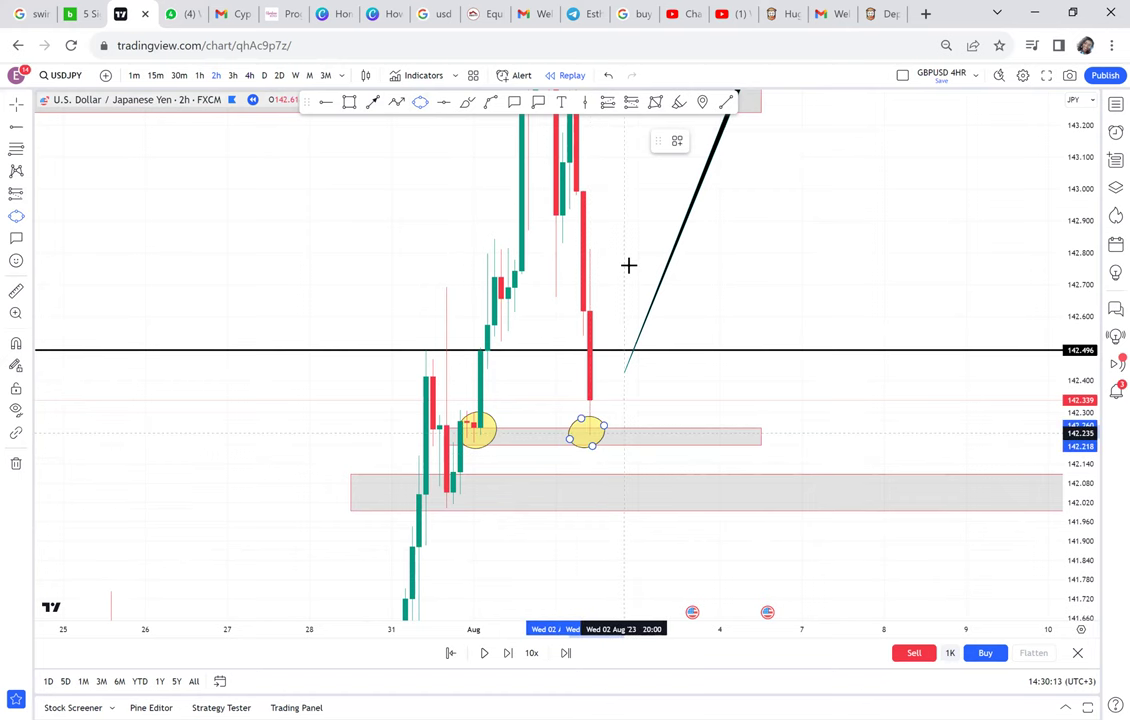
pyautogui.click(630, 264)
# - Move the csb callout's label down to about 142.95 and change its text to crb
pyautogui.moveTo(762, 130); pyautogui.dragTo(729, 239)
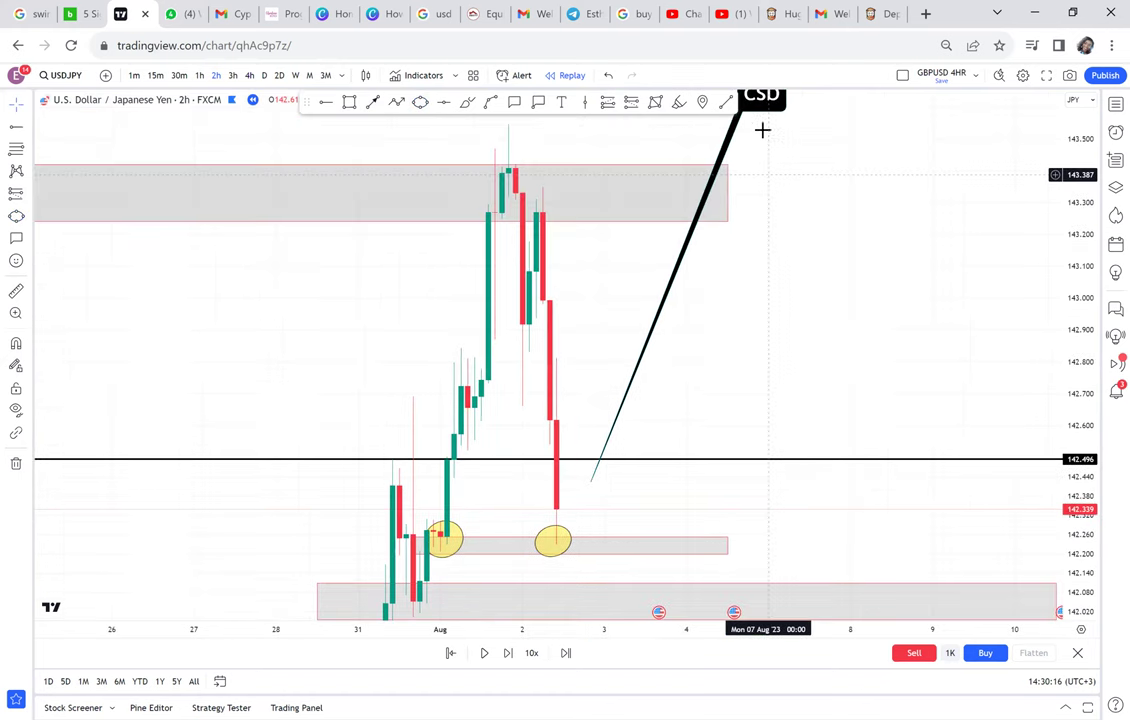
pyautogui.moveTo(730, 319); pyautogui.dragTo(730, 332)
pyautogui.doubleClick(730, 332)
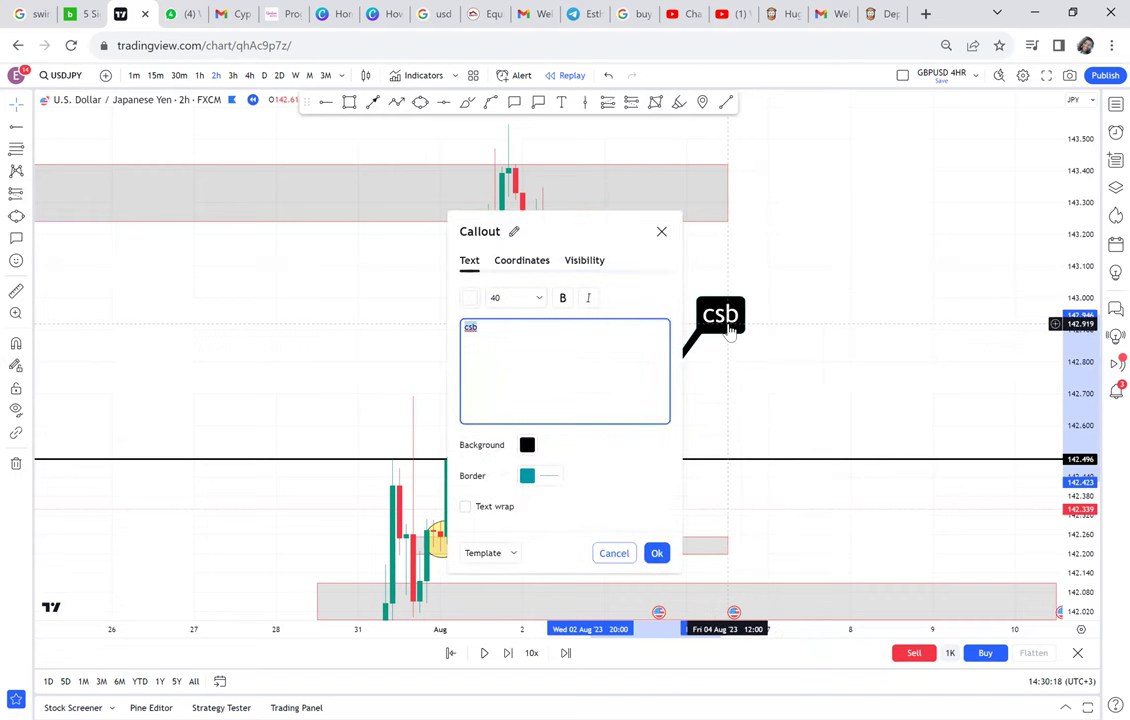
pyautogui.write('Crb')
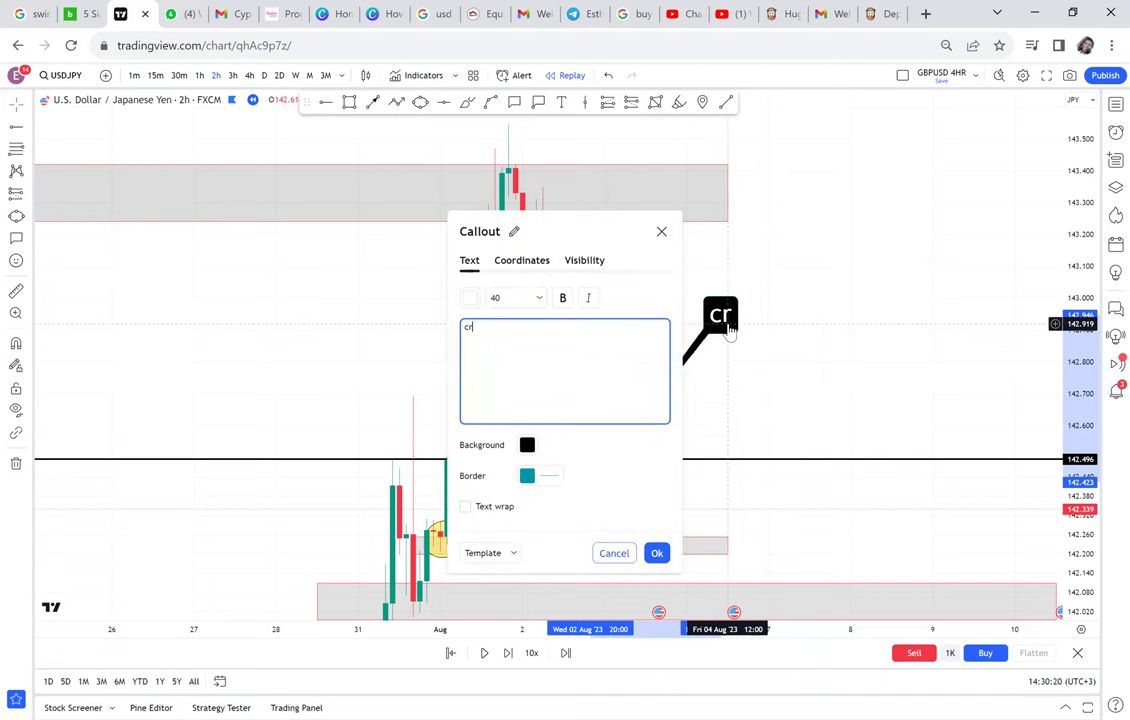
pyautogui.click(467, 131)
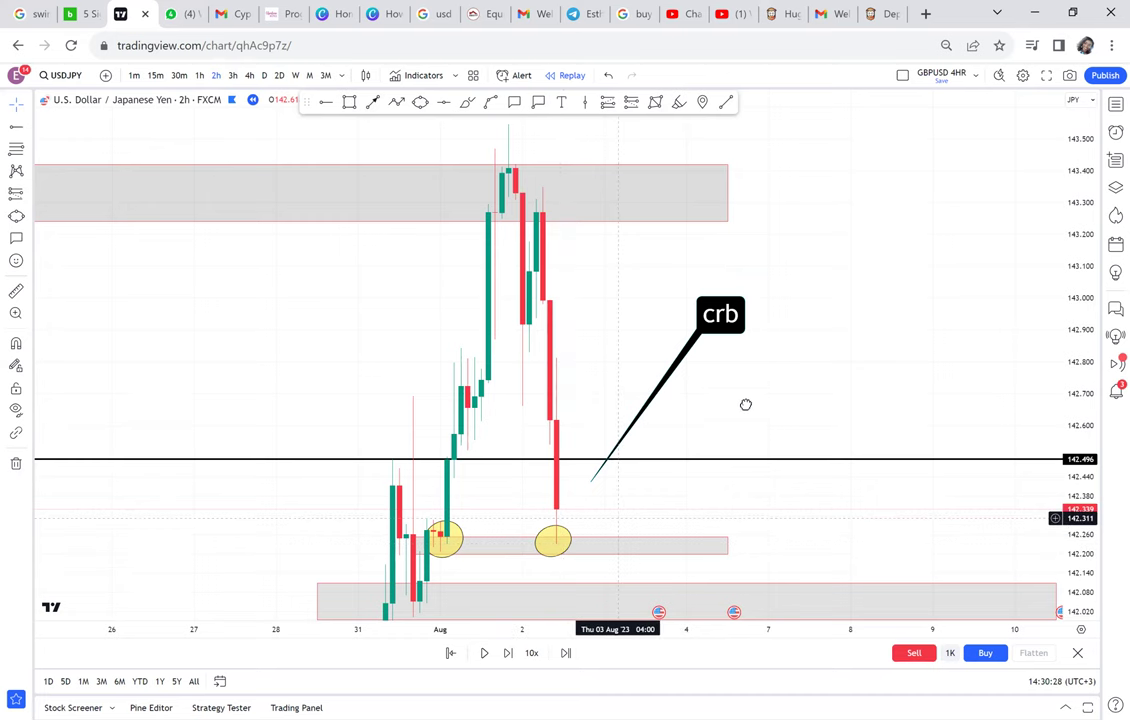
# - Examine the marked support zones on the 4-hour timeframe and return to the 2-hour timeframe
pyautogui.moveTo(740, 410); pyautogui.dragTo(856, 310)
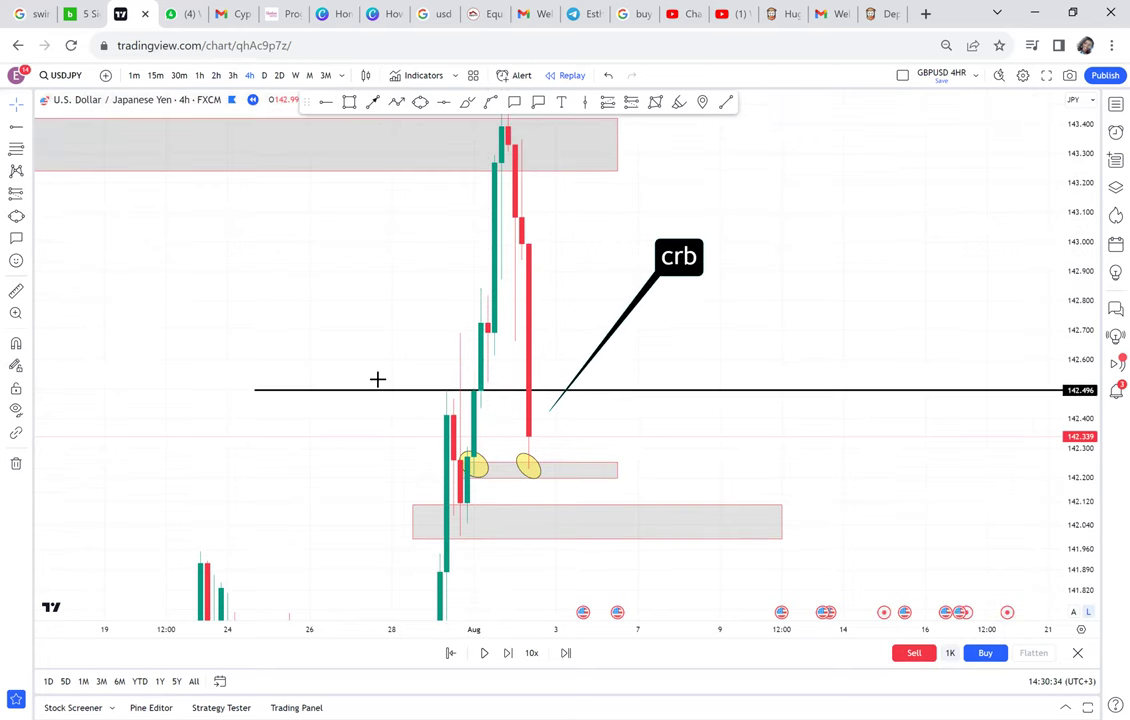
pyautogui.moveTo(773, 289); pyautogui.dragTo(739, 297)
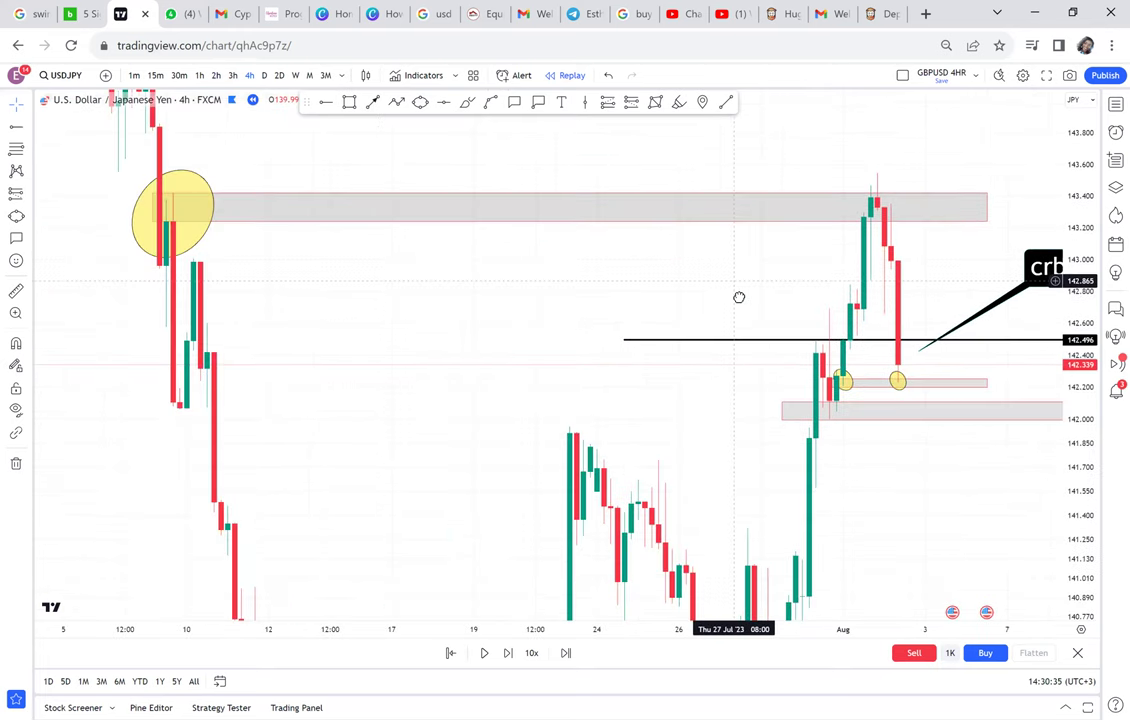
pyautogui.hscroll(4, 473, 263)
pyautogui.hscroll(1, 627, 320)
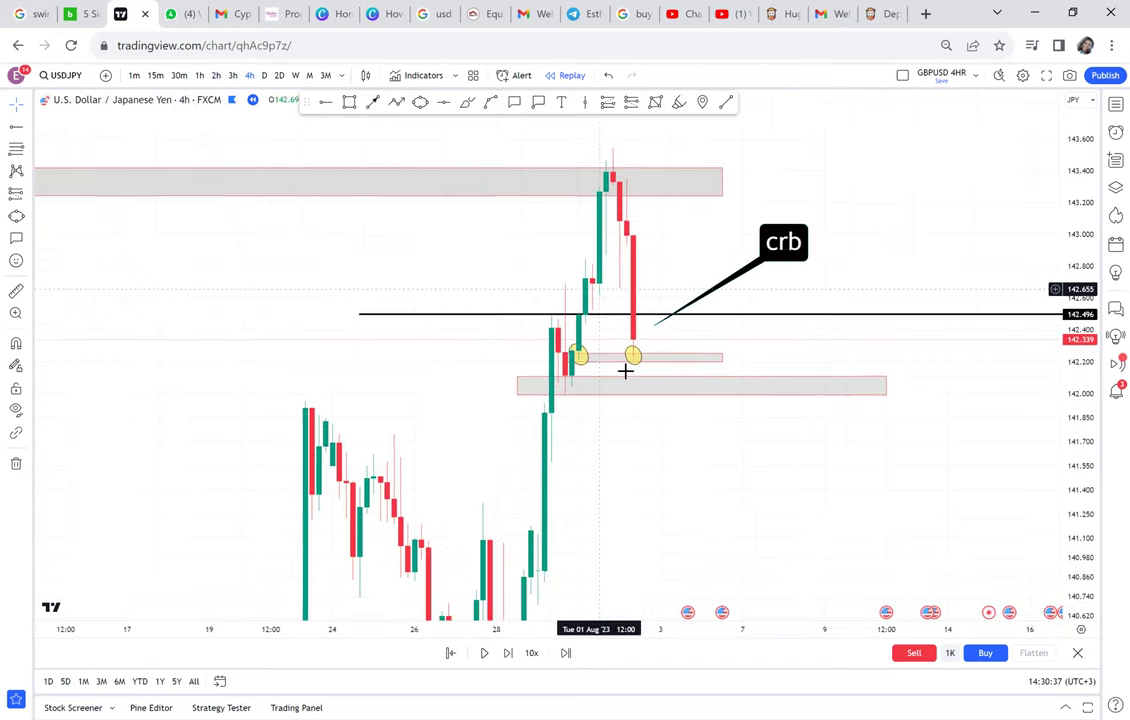
pyautogui.click(215, 78)
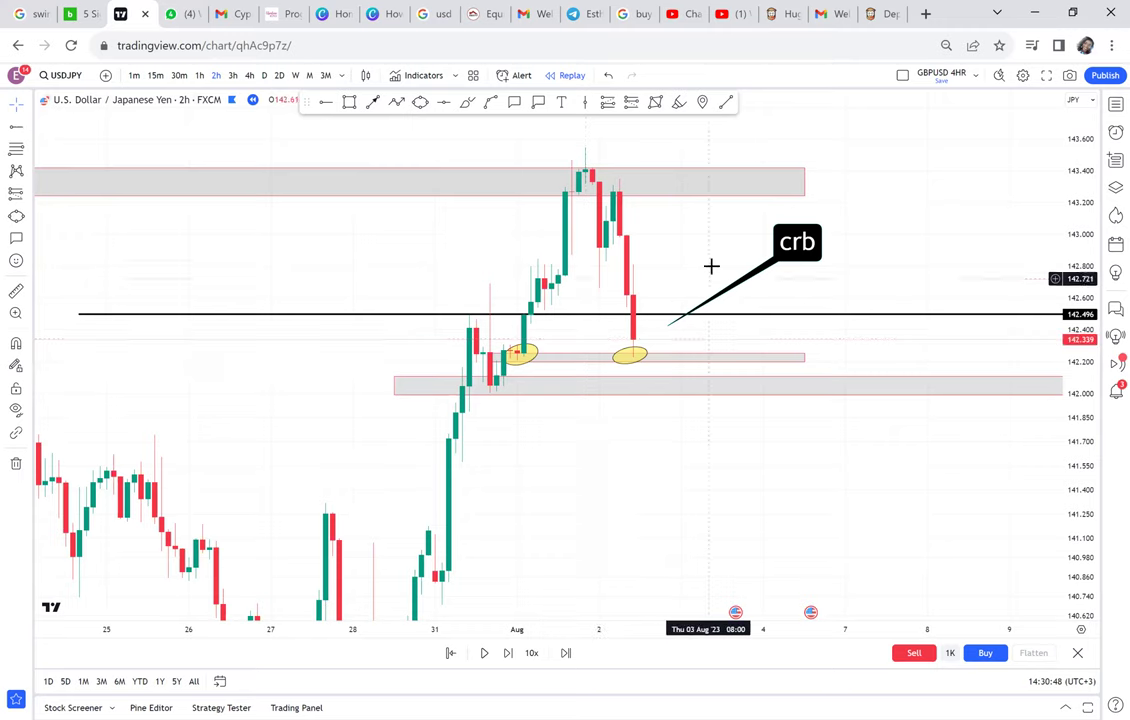
# - Measure from the smaller zone at 142.212 up to the swing high at 143.551 and place a green horizontal line at 142.865, about midway
pyautogui.moveTo(693, 273); pyautogui.dragTo(612, 329)
pyautogui.scroll(-1, 605, 329)
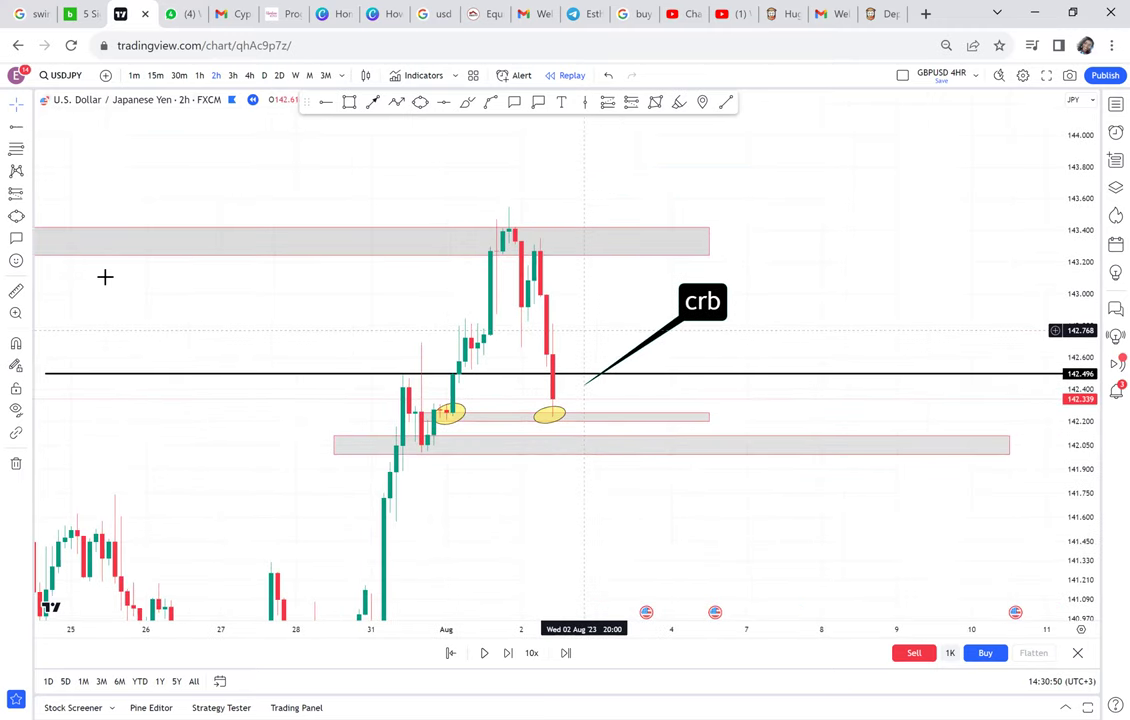
pyautogui.click(421, 415)
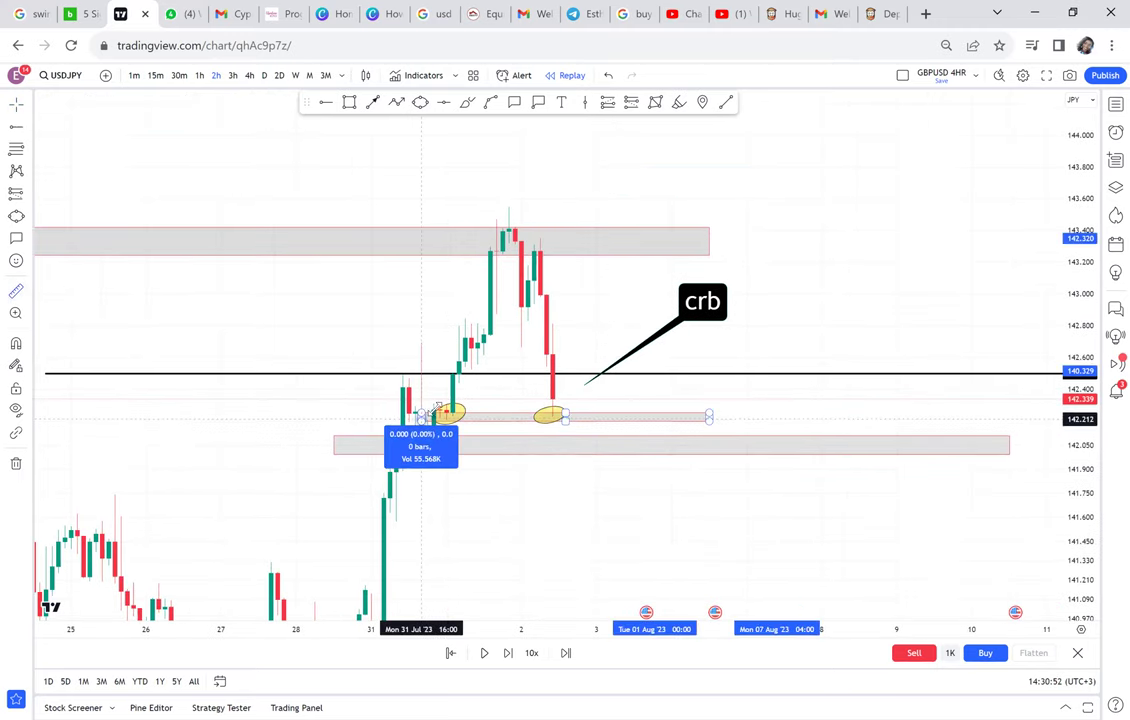
pyautogui.click(728, 207)
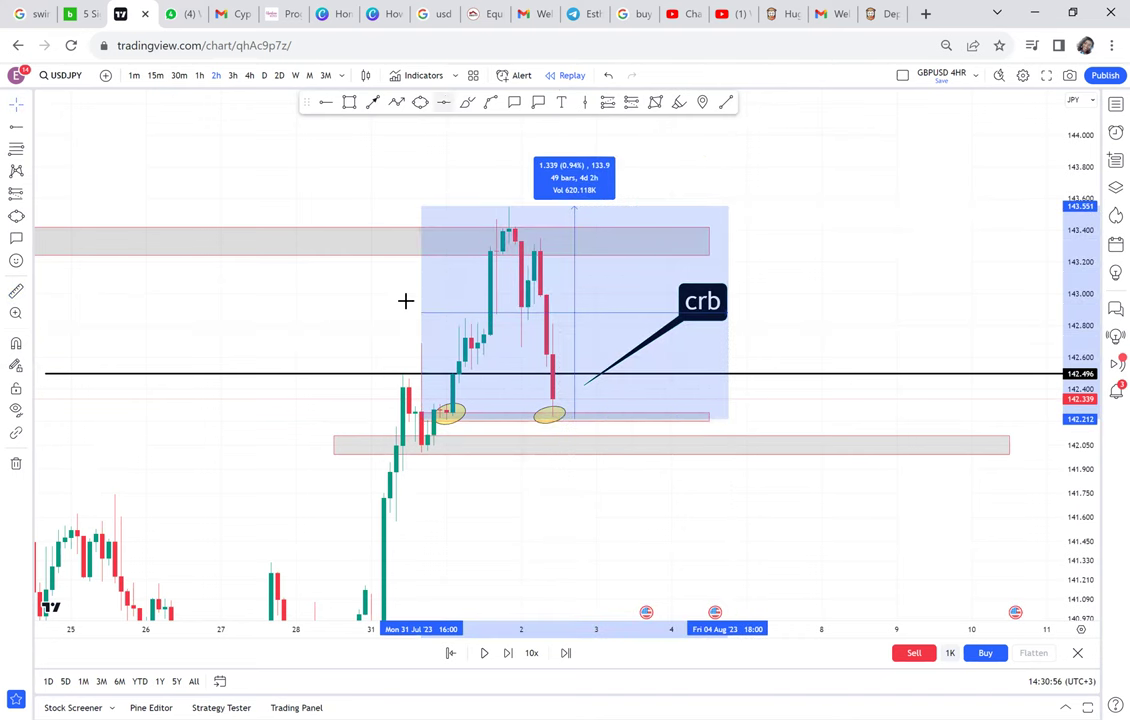
pyautogui.click(386, 315)
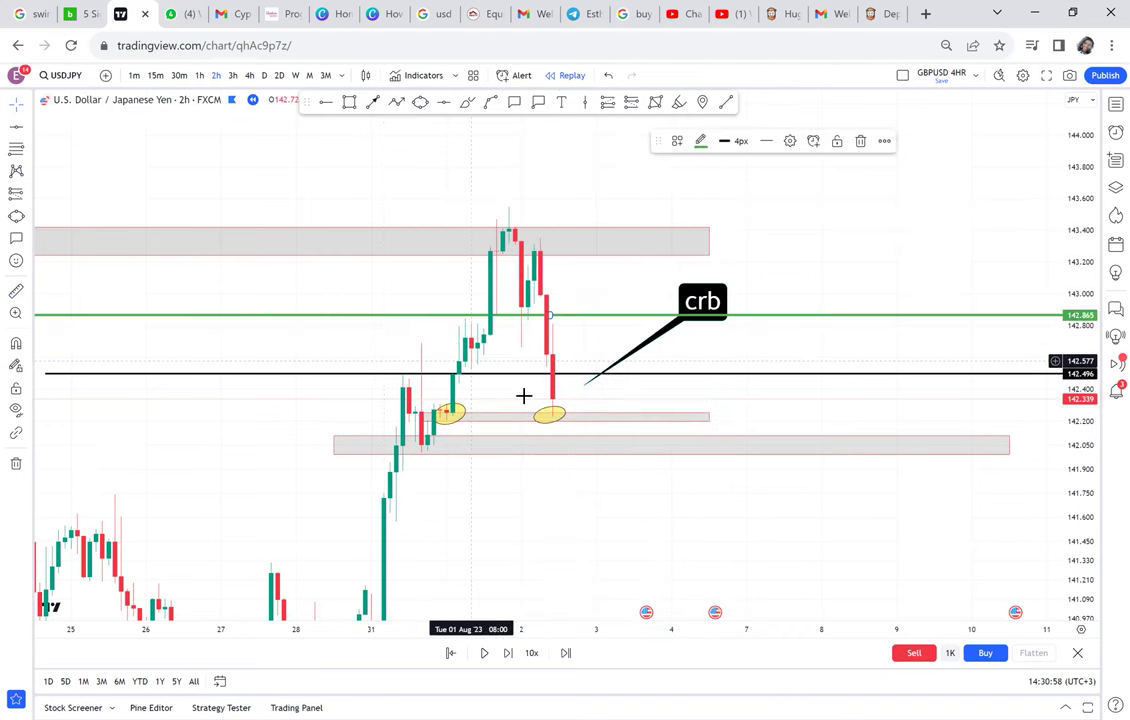
# - Advance the replay candle by candle until price closes above the green 142.865 midpoint line
pyautogui.scroll(1, 524, 396)
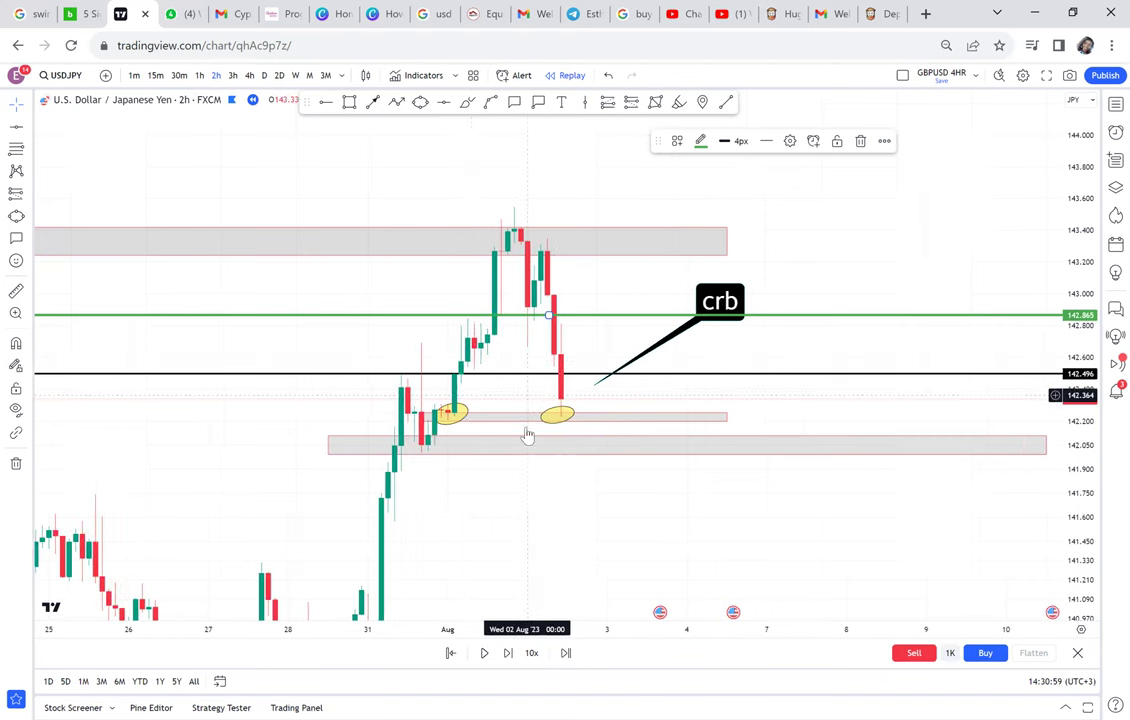
pyautogui.click(507, 654)
pyautogui.click(507, 654)
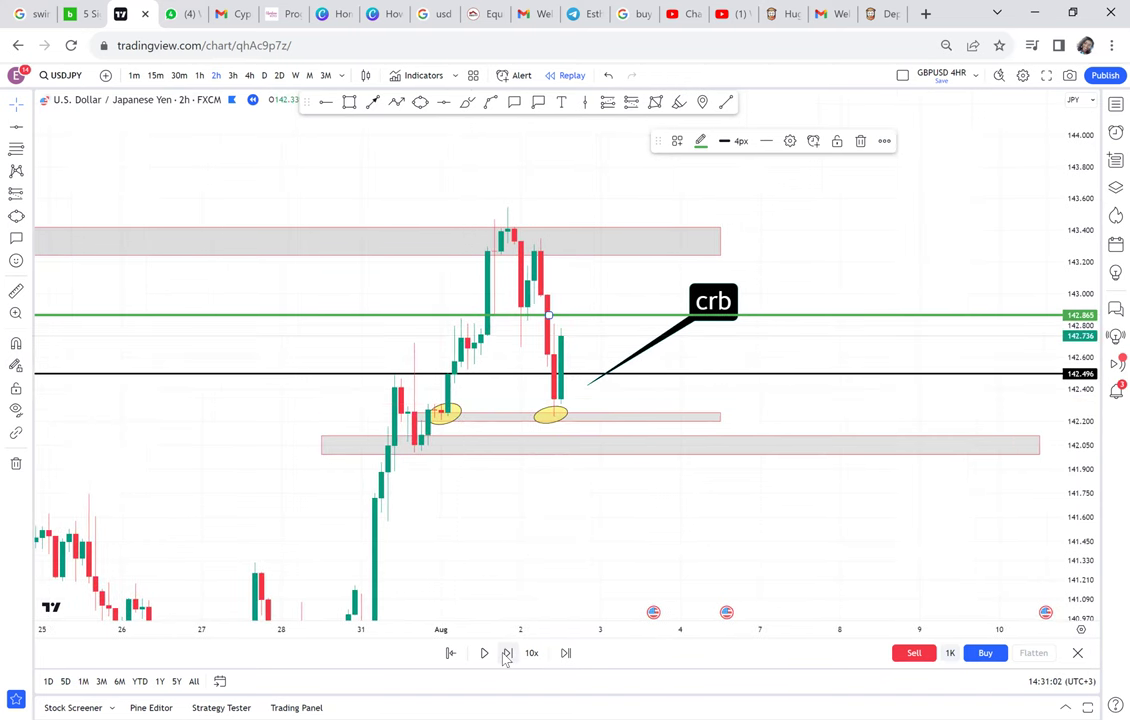
pyautogui.click(507, 654)
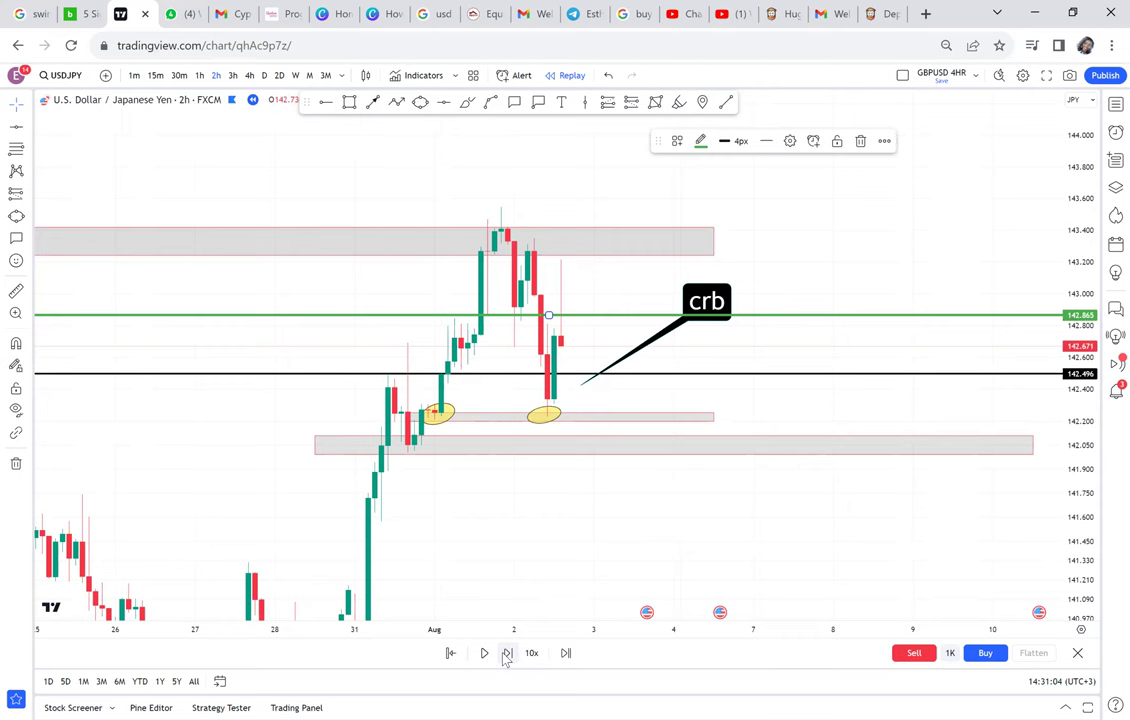
pyautogui.click(507, 654)
pyautogui.scroll(3, 752, 361)
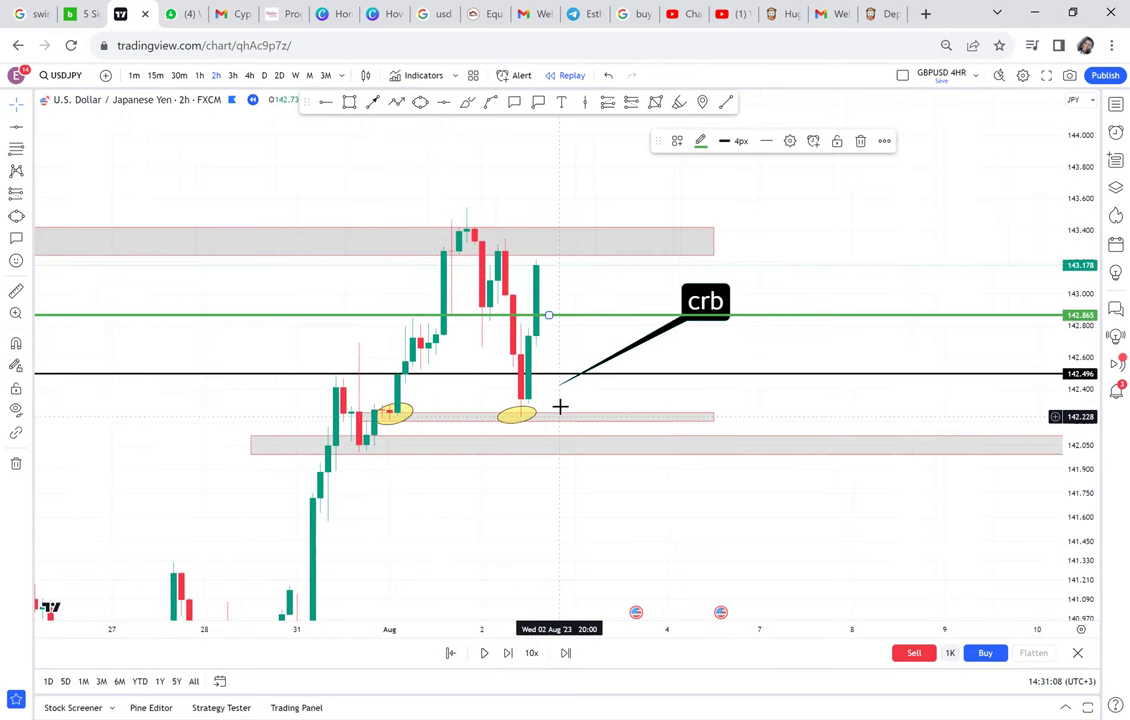
# - Place a black horizontal ray at the swing high, 143.548, and add a long position with its entry at 143.188
pyautogui.moveTo(542, 161); pyautogui.dragTo(536, 189)
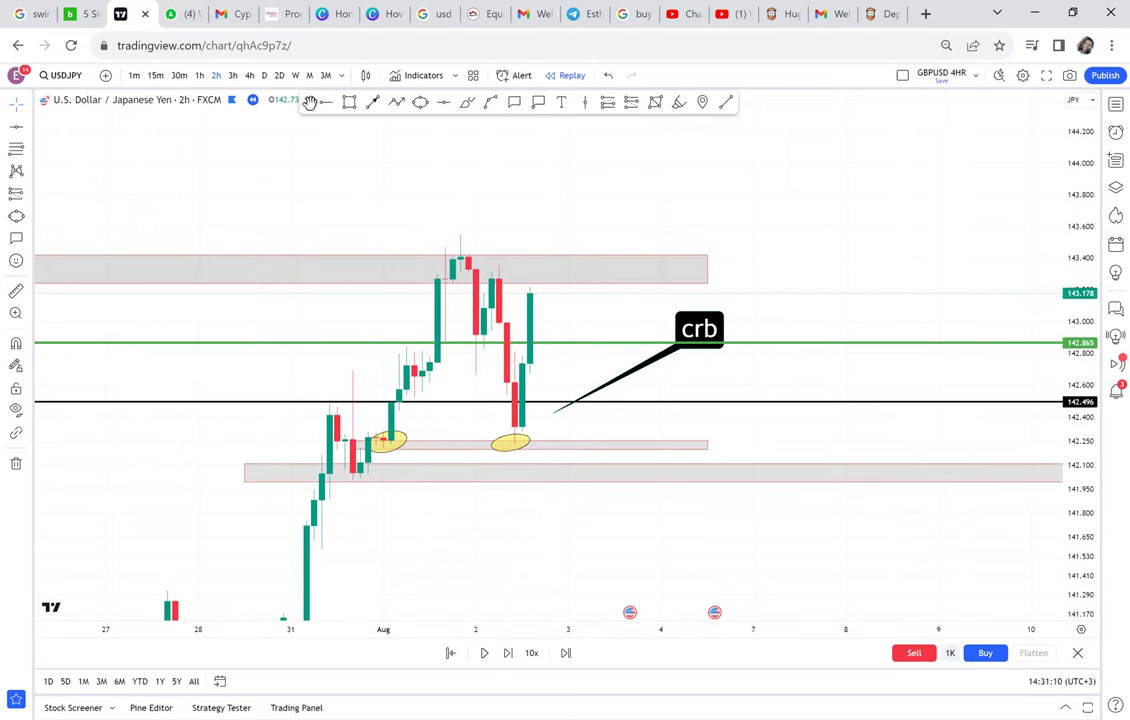
pyautogui.click(353, 235)
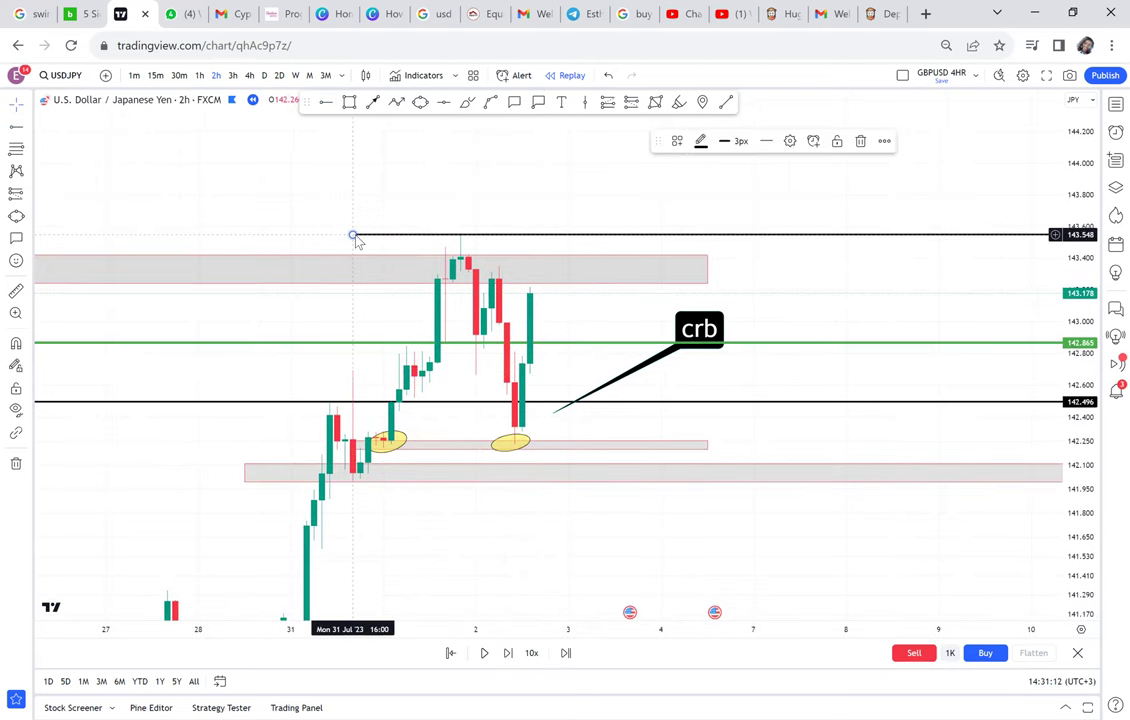
pyautogui.click(30, 197)
pyautogui.click(84, 214)
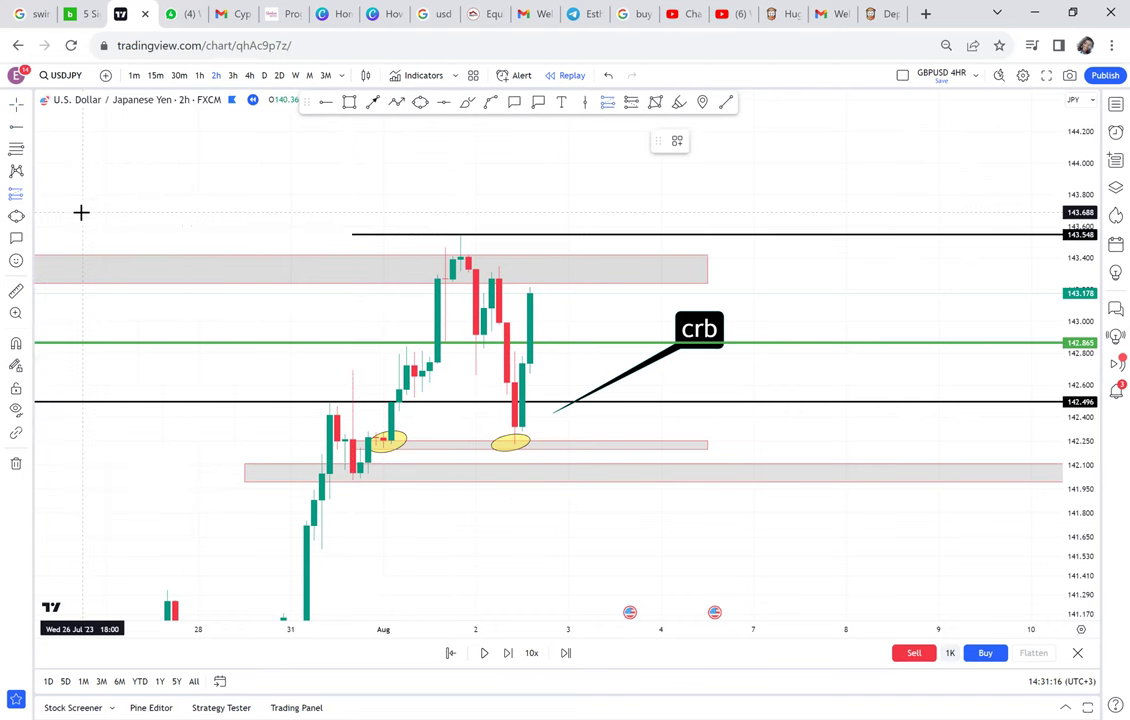
pyautogui.click(545, 292)
# - Lower the long position's target to 143.563, just above the swing-high ray
pyautogui.moveTo(506, 174); pyautogui.dragTo(499, 227)
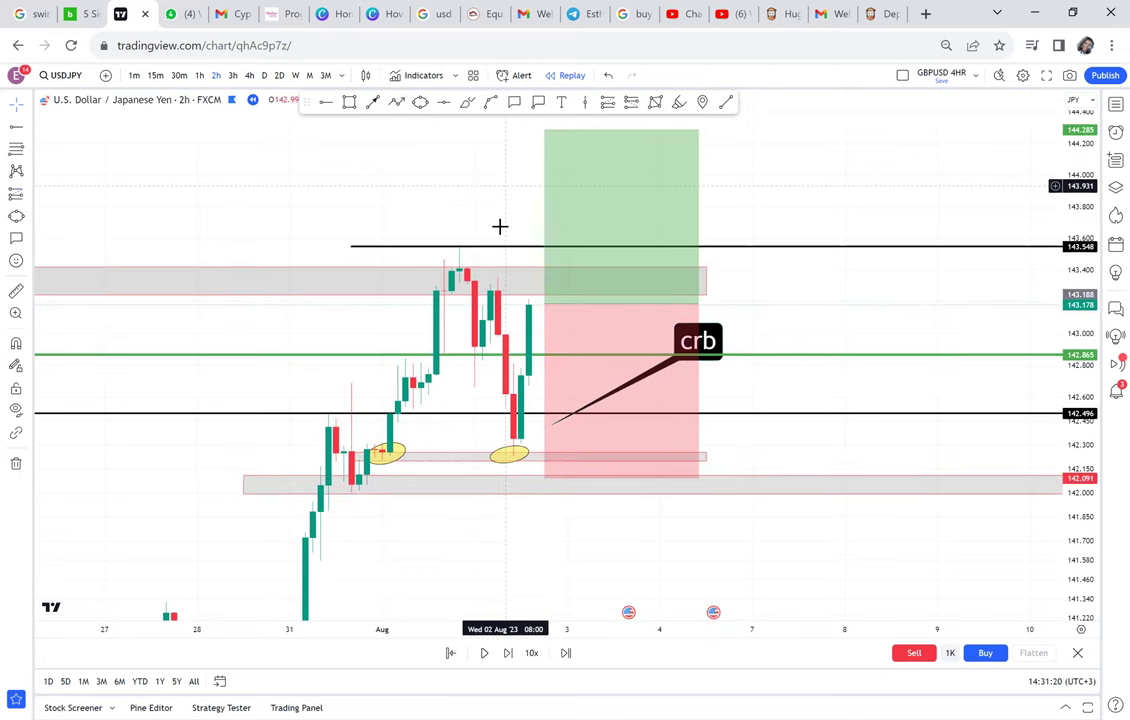
pyautogui.moveTo(541, 168); pyautogui.dragTo(520, 283)
pyautogui.click(520, 283)
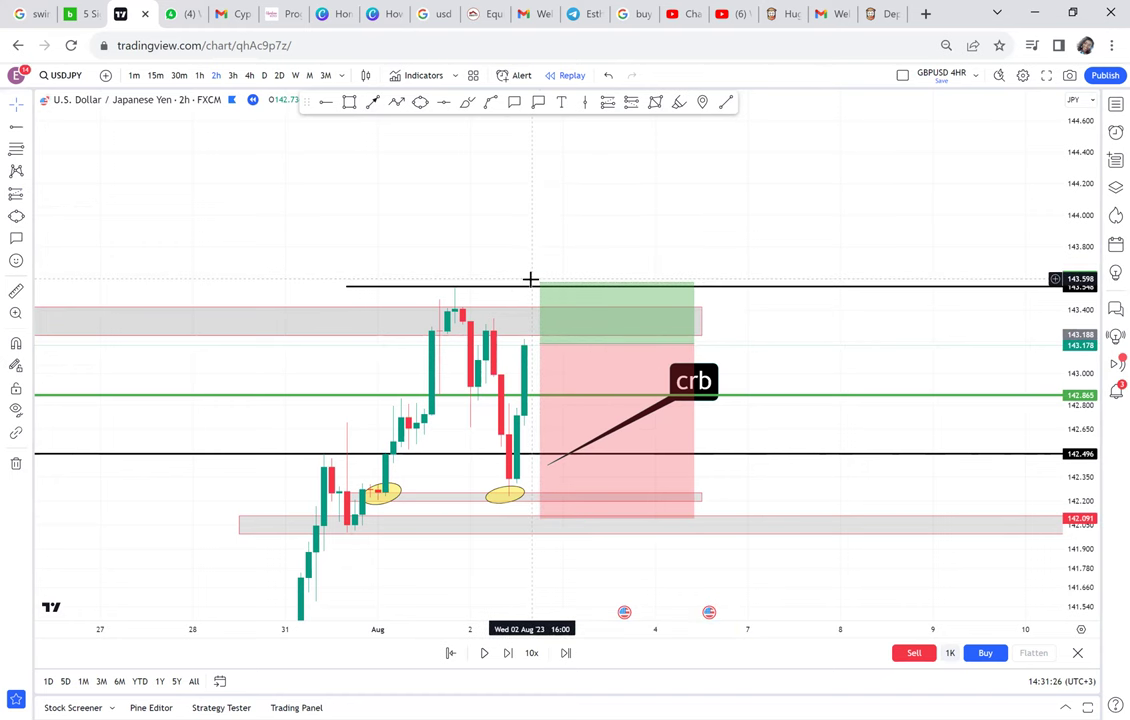
pyautogui.click(539, 281)
pyautogui.moveTo(539, 282); pyautogui.dragTo(537, 287)
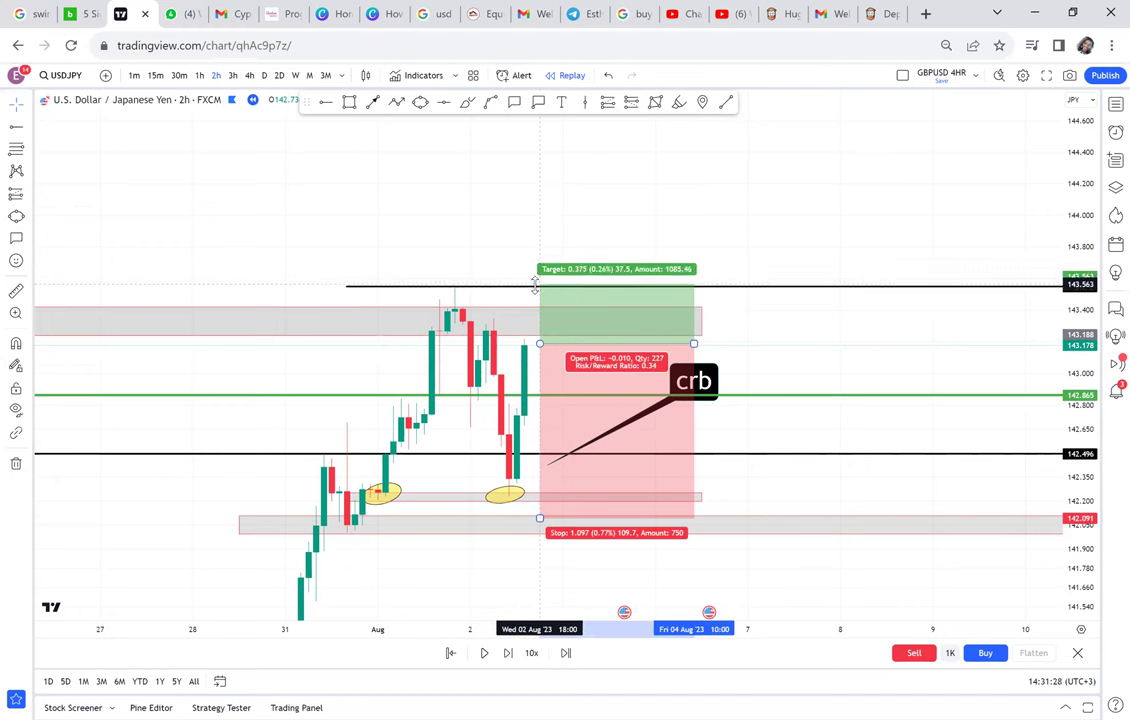
# - Measure the price distance from the latest candle's close up to the swing-high ray, then clear the measurement
pyautogui.click(16, 292)
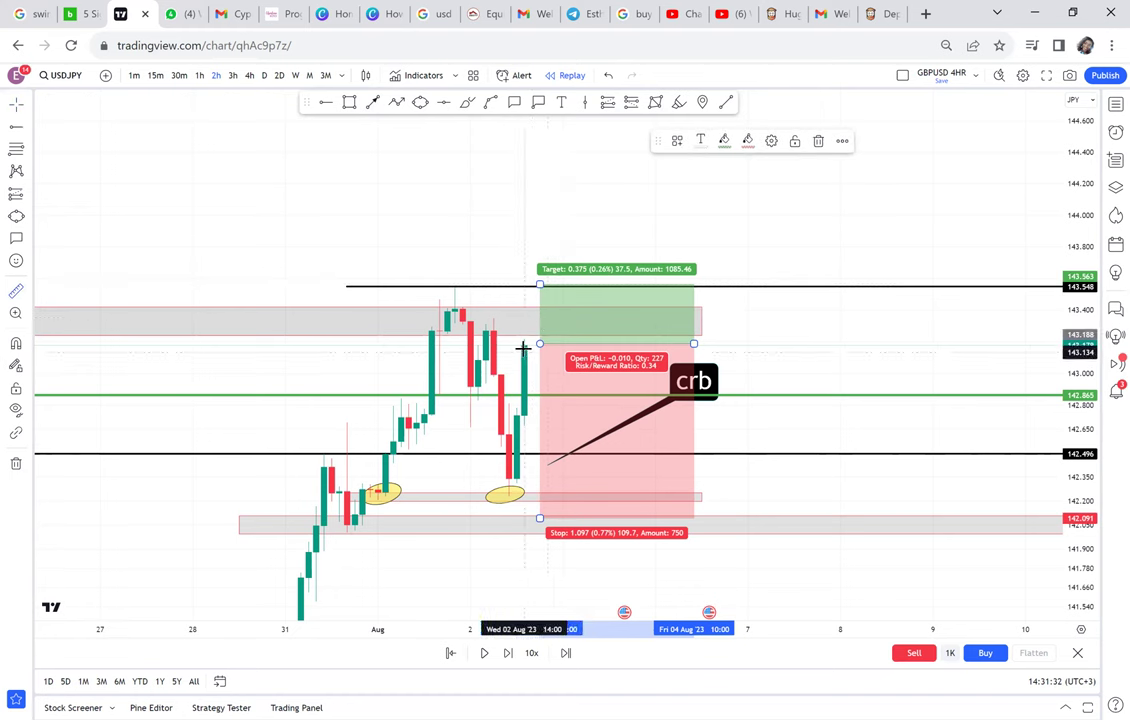
pyautogui.click(520, 345)
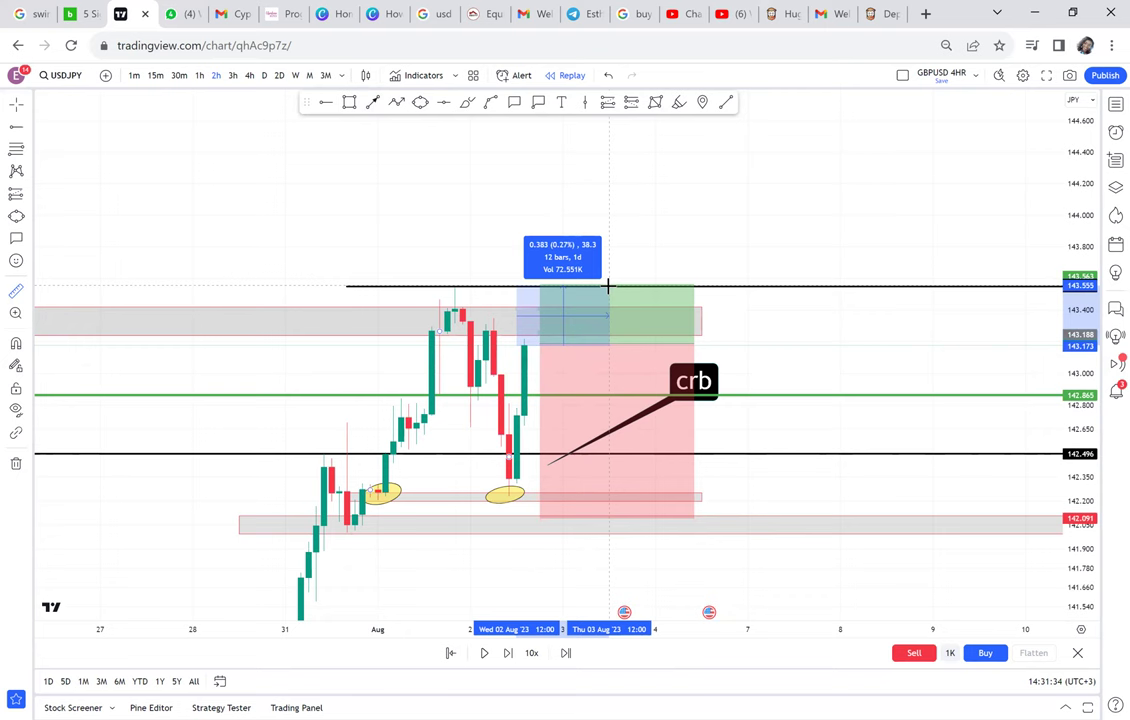
pyautogui.click(608, 286)
pyautogui.click(714, 220)
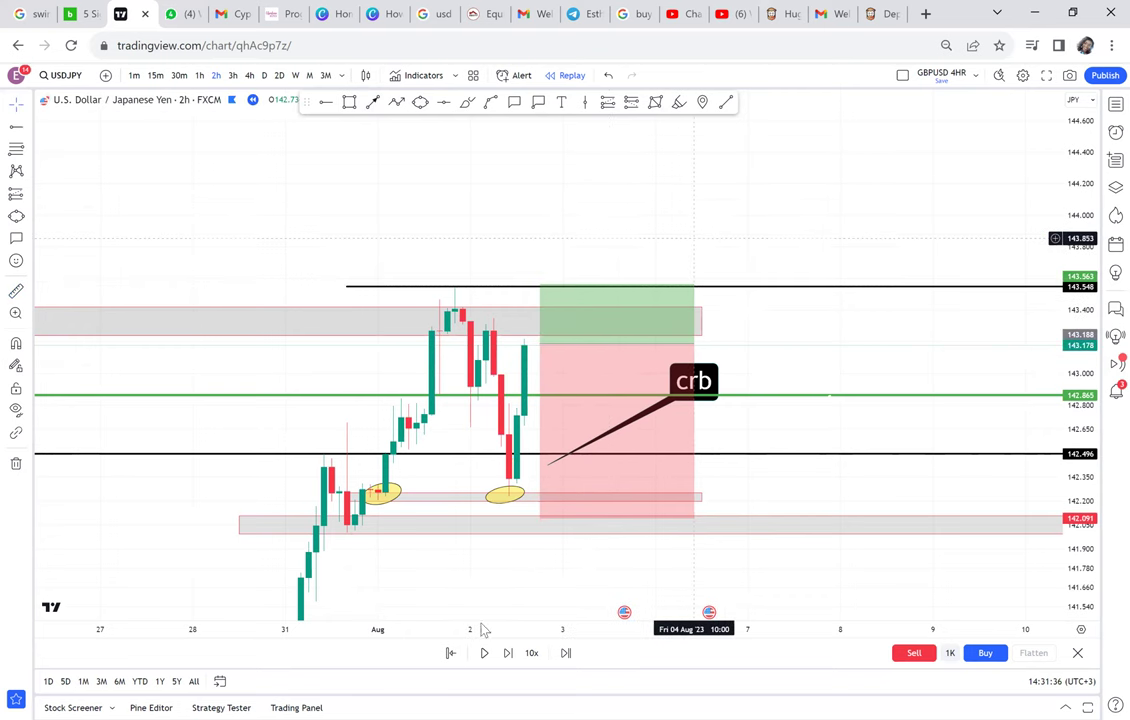
# - Advance the replay a few candles and place a black horizontal ray at 143.032 below the recent candles
pyautogui.click(508, 653)
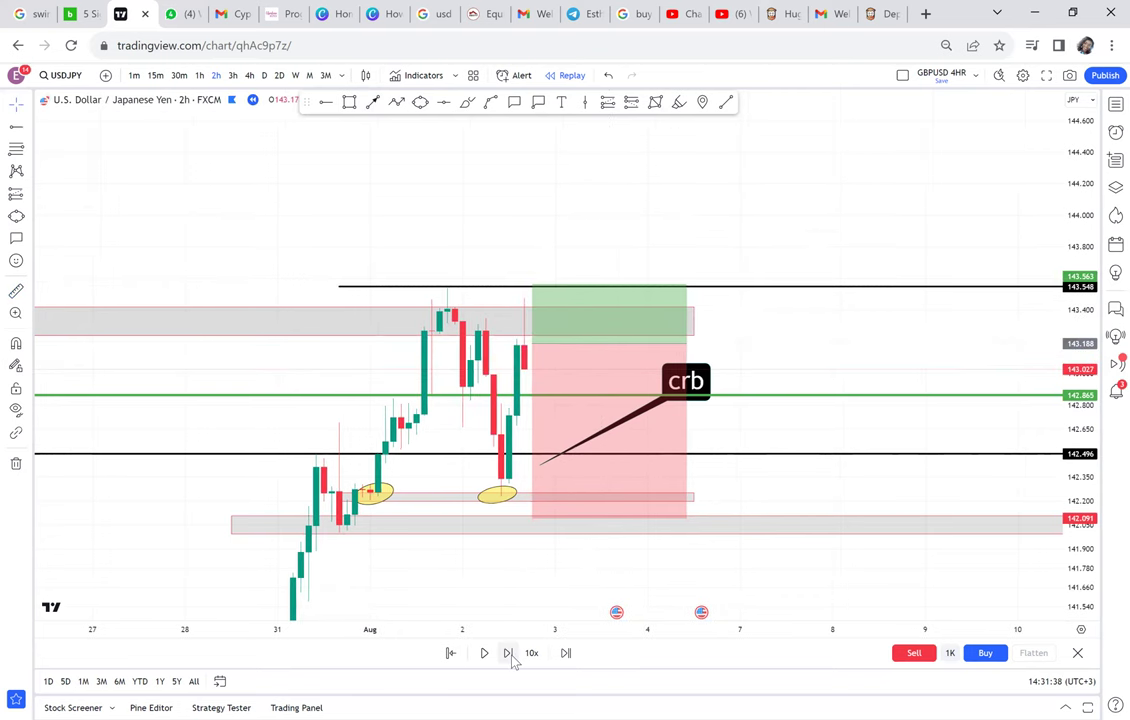
pyautogui.click(508, 653)
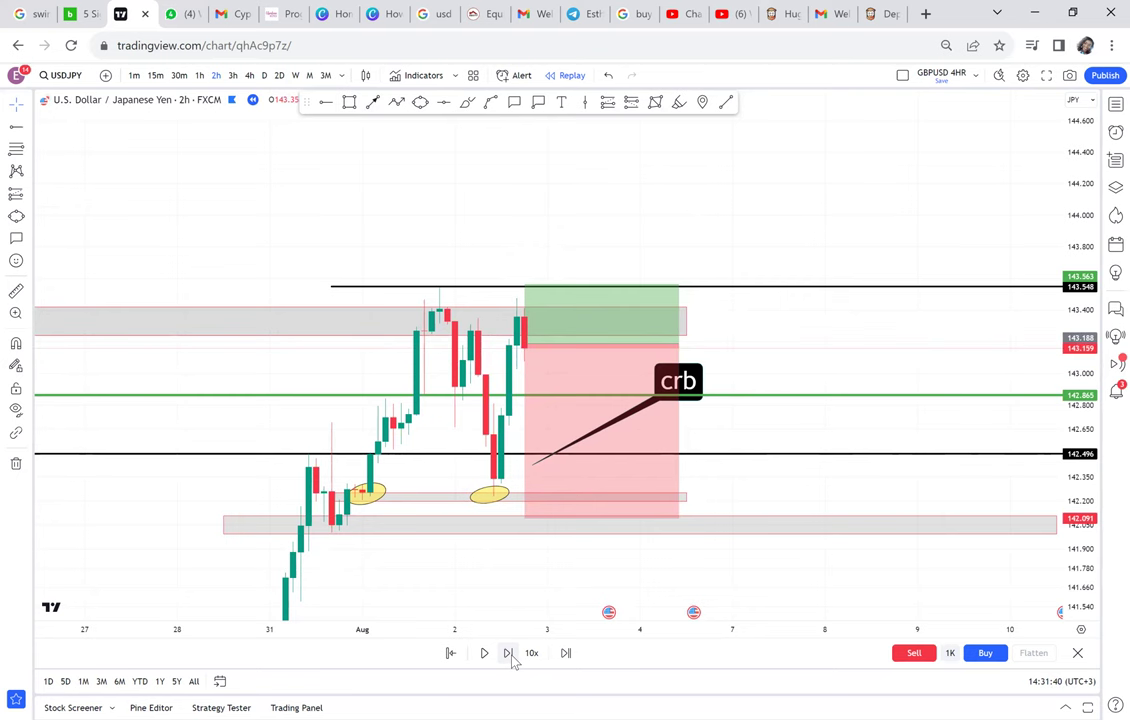
pyautogui.click(509, 654)
pyautogui.click(508, 653)
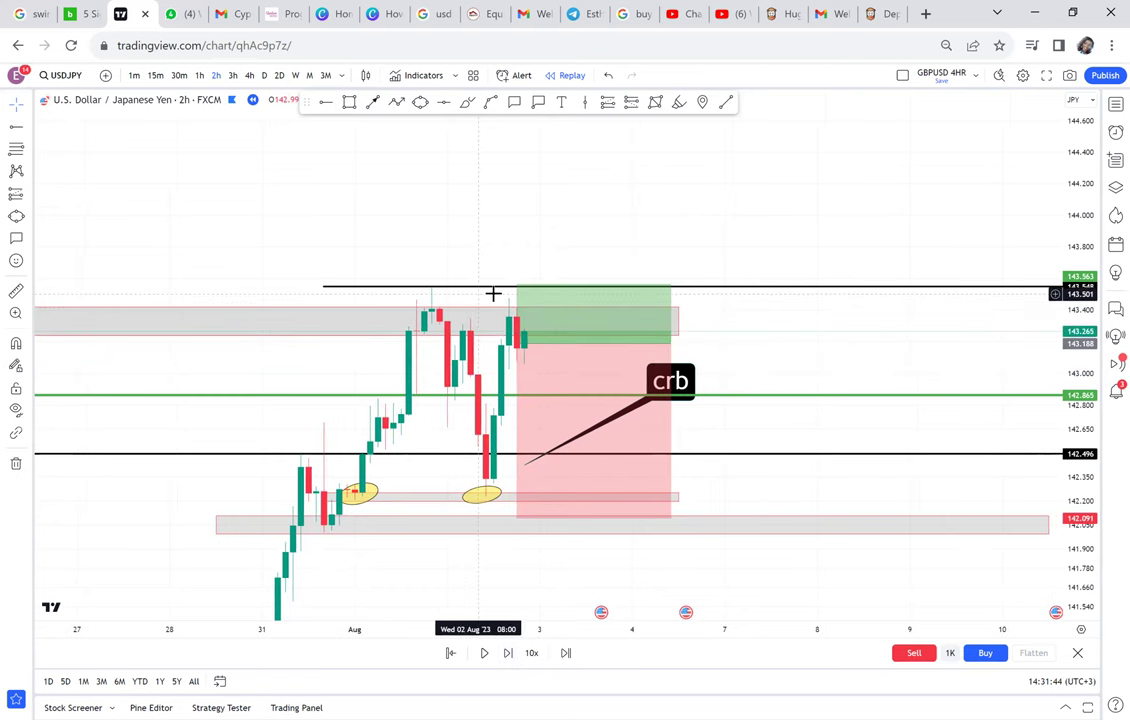
pyautogui.click(328, 102)
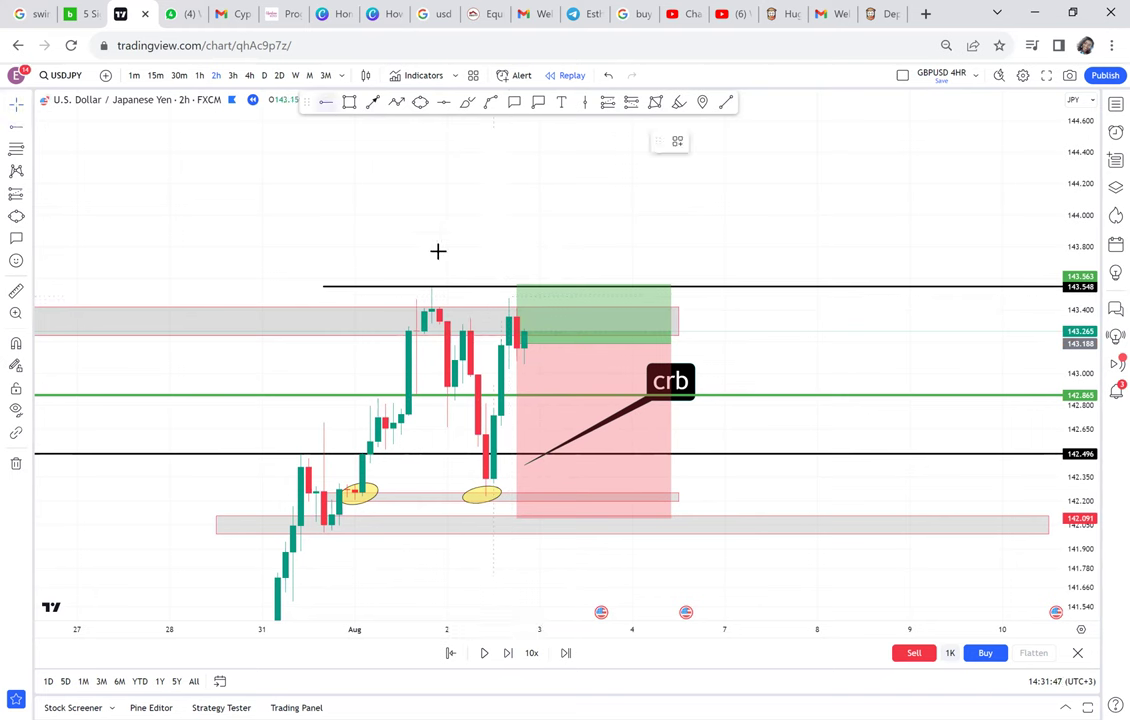
pyautogui.click(463, 368)
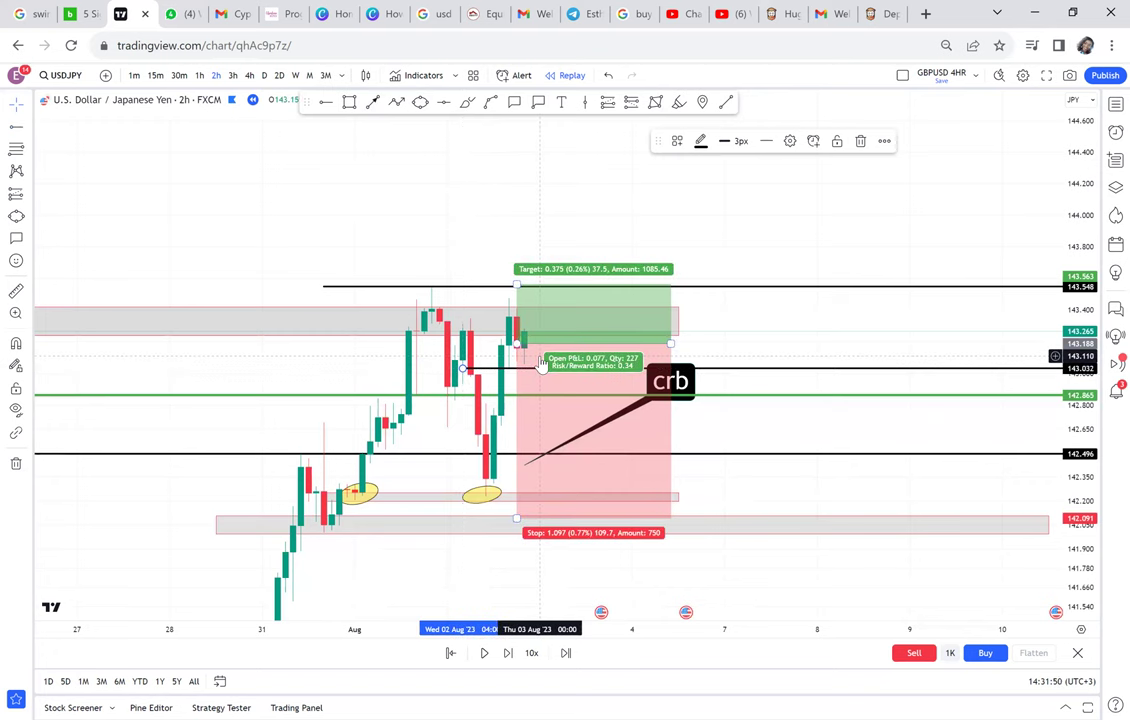
# - Advance the replay until price closes above the 143.548 ray and delete the long position
pyautogui.click(507, 653)
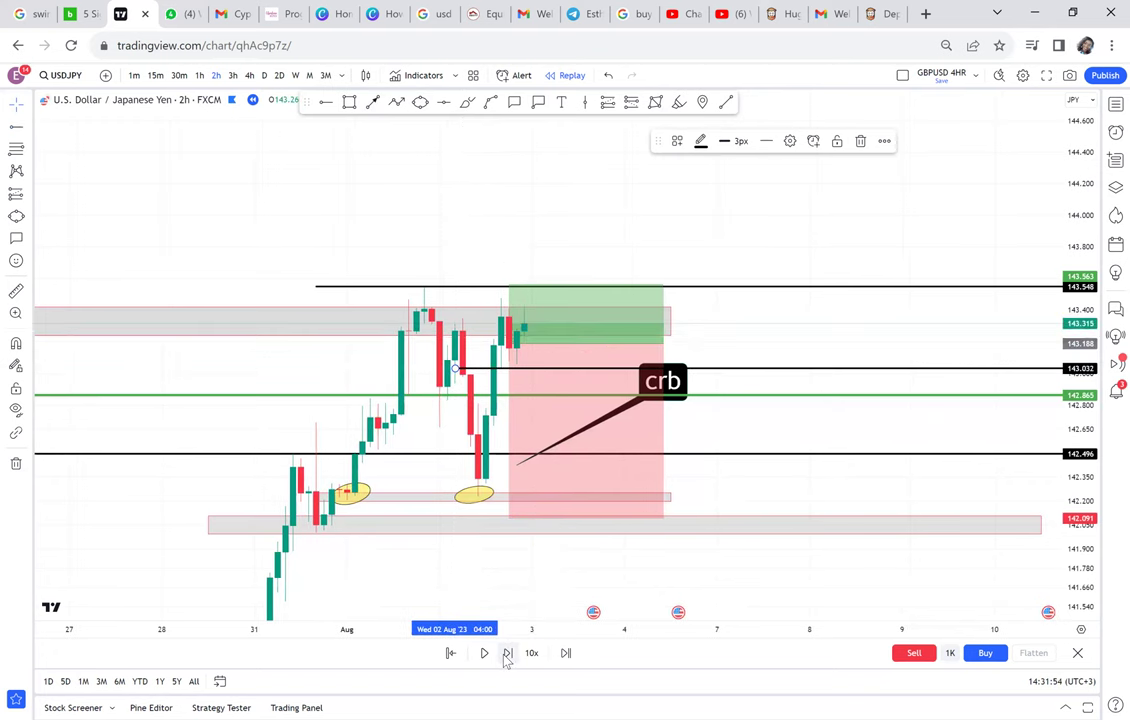
pyautogui.click(507, 653)
pyautogui.click(507, 653)
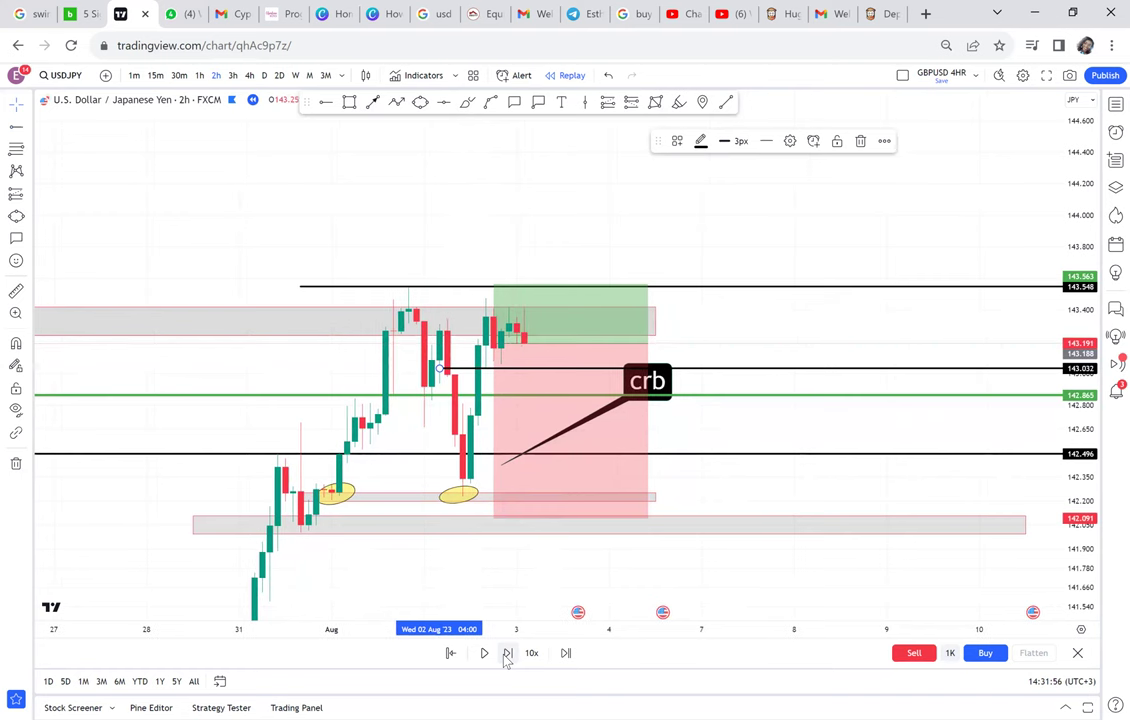
pyautogui.click(507, 653)
pyautogui.click(507, 653)
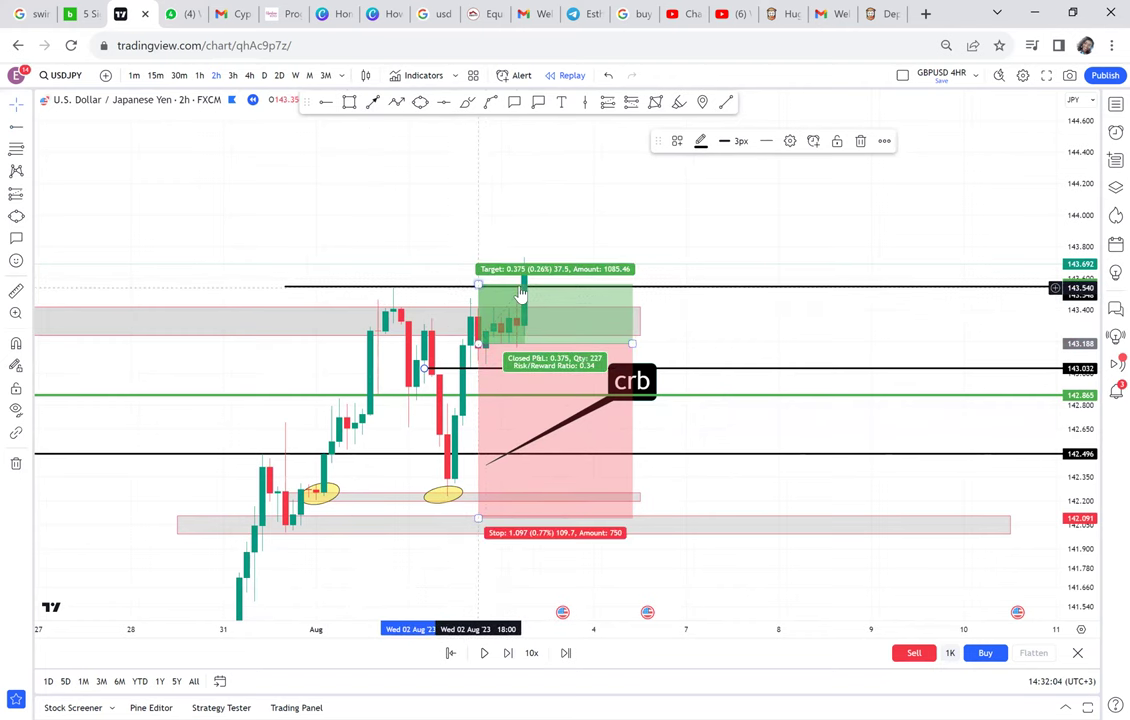
pyautogui.click(557, 325)
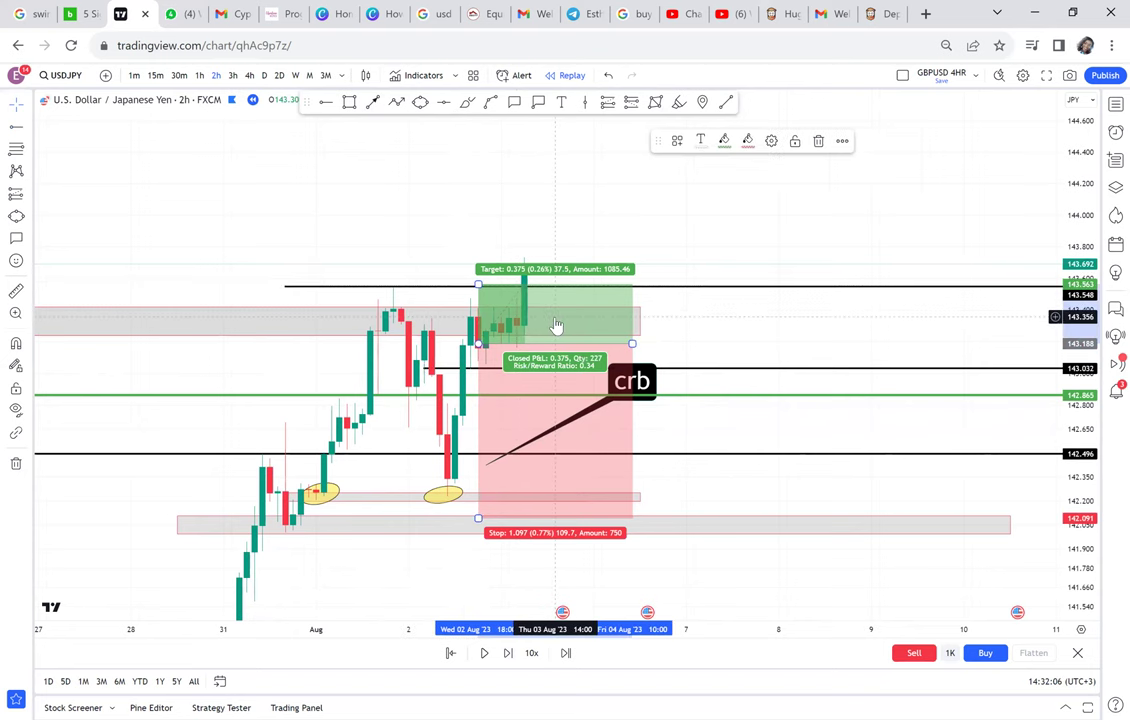
pyautogui.press('Delete')
# - Examine the resistance zone and its yellow-marked origin on the 4-hour timeframe and return to the 2-hour timeframe
pyautogui.click(250, 76)
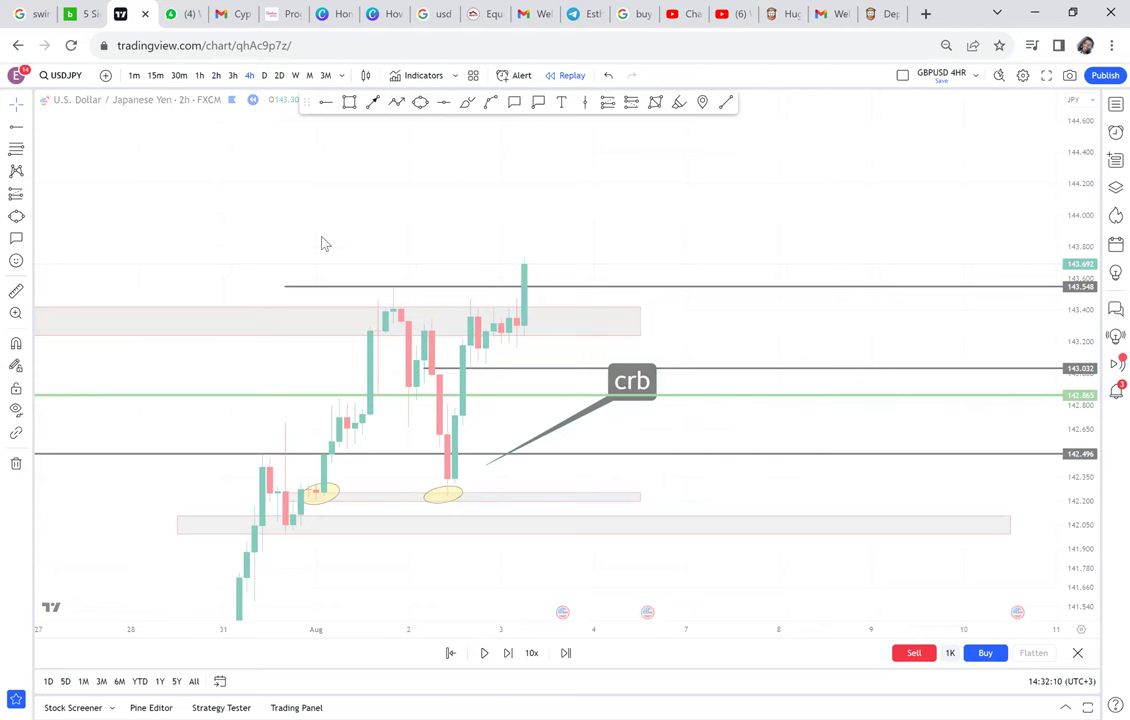
pyautogui.scroll(-2, 395, 255)
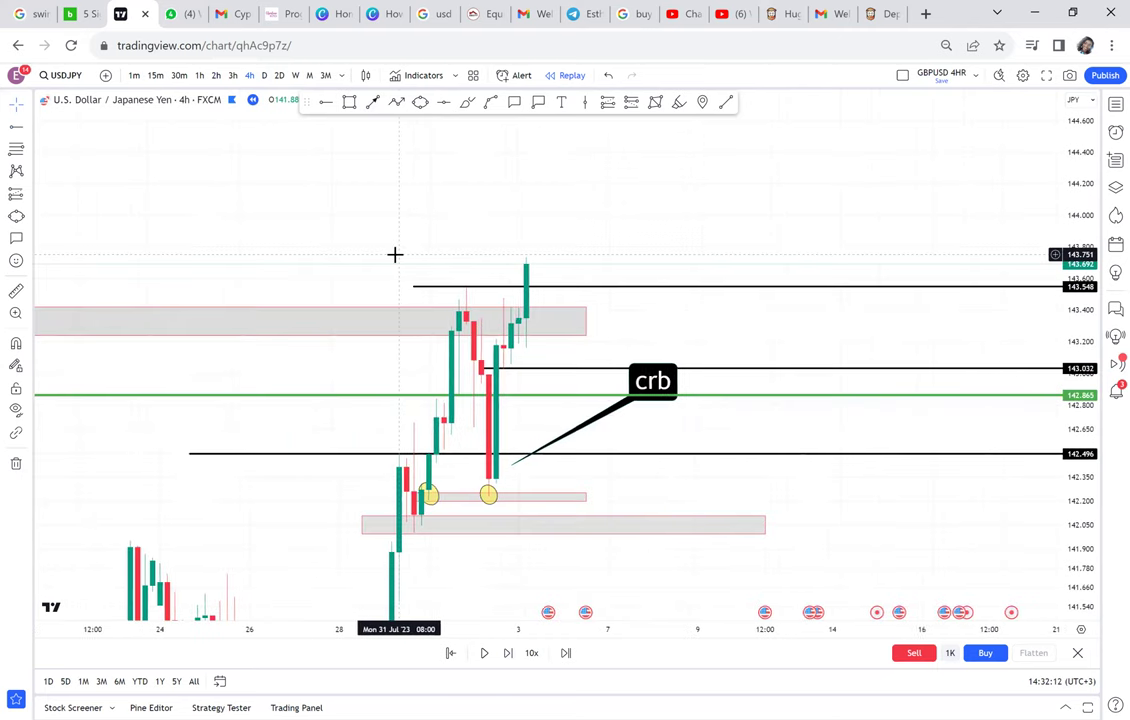
pyautogui.moveTo(636, 209); pyautogui.dragTo(901, 212)
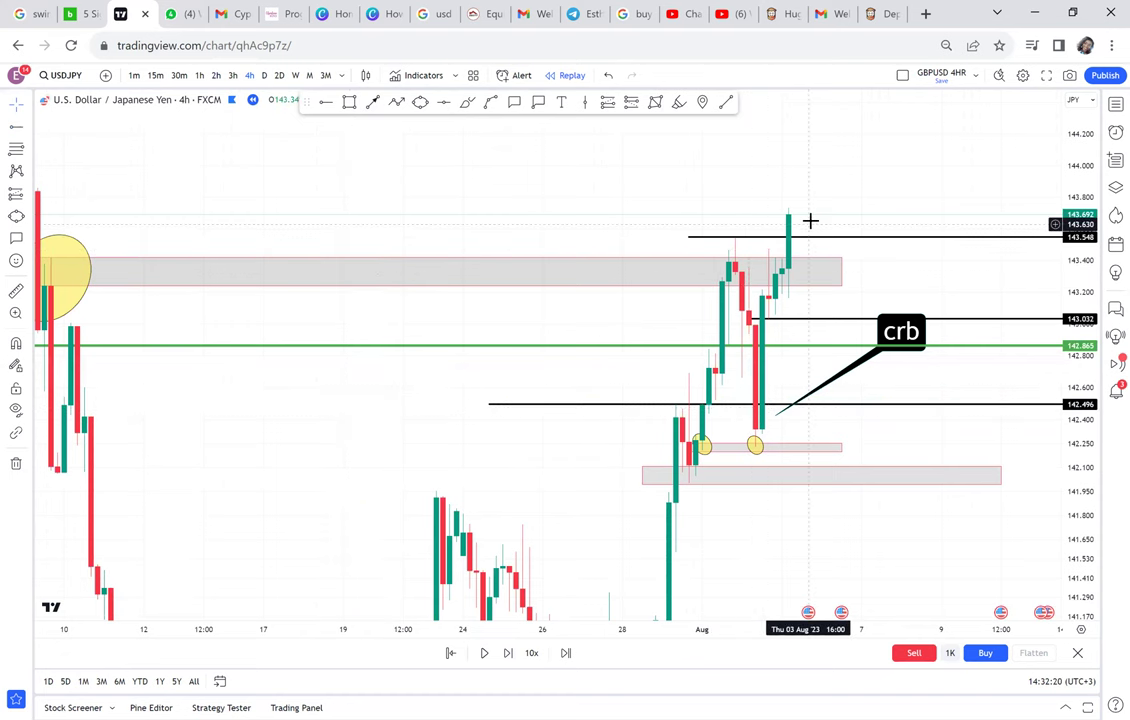
pyautogui.moveTo(549, 215); pyautogui.dragTo(661, 217)
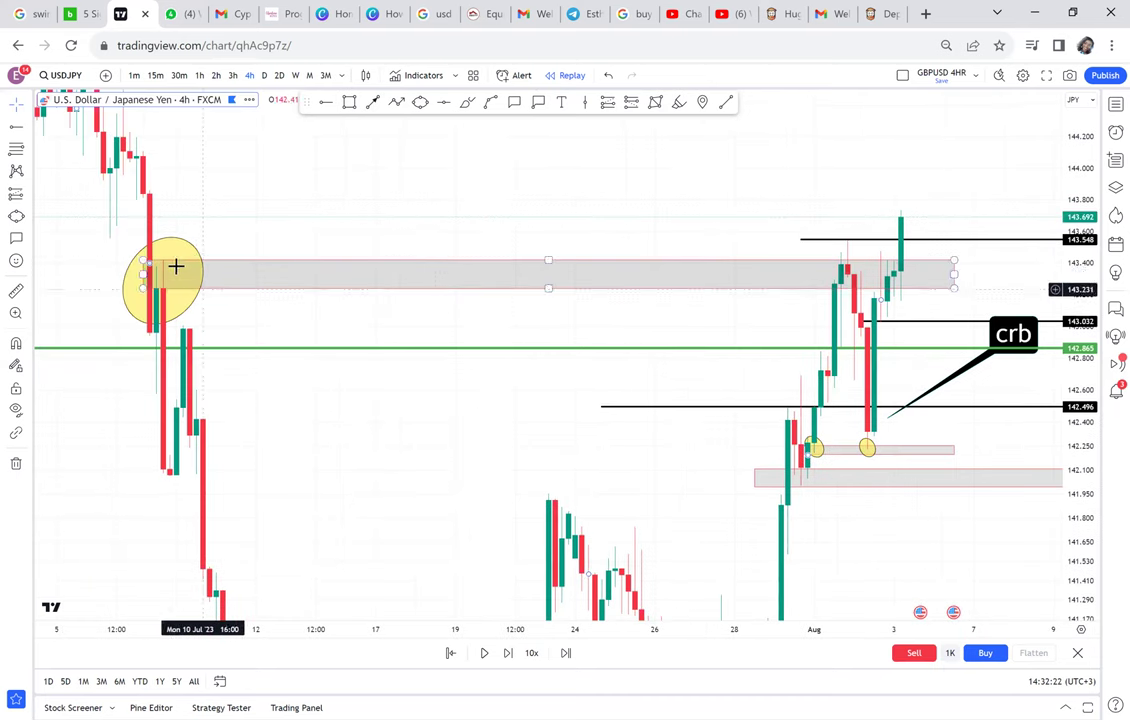
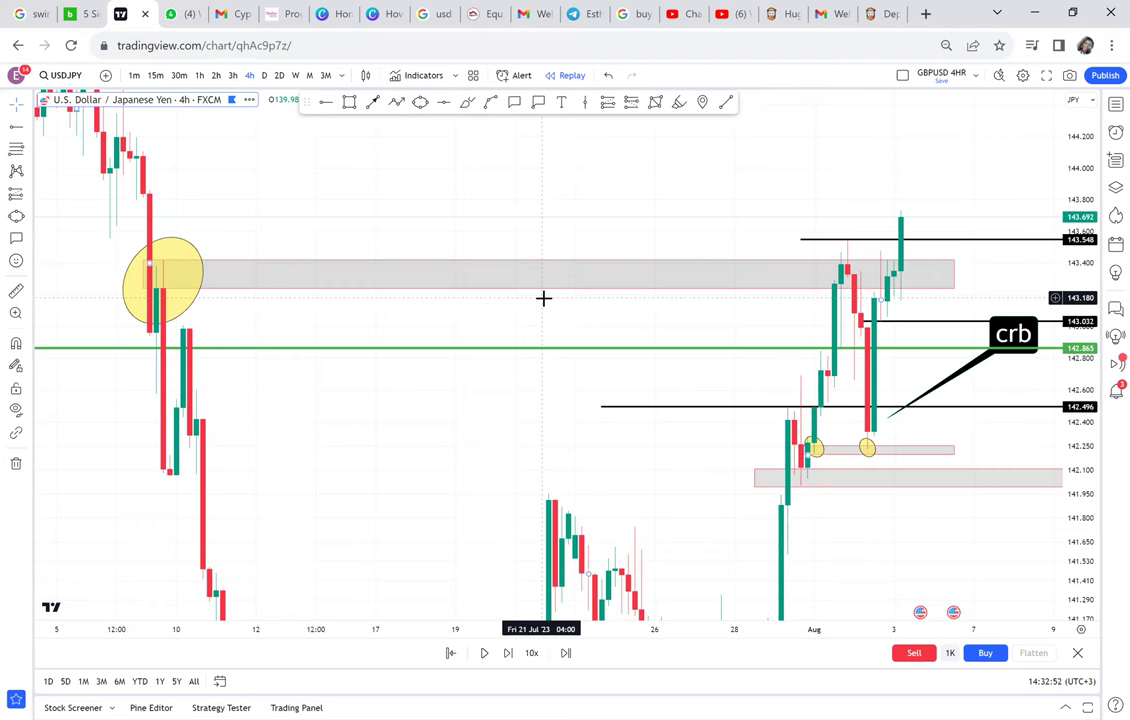
pyautogui.moveTo(673, 199); pyautogui.dragTo(590, 214)
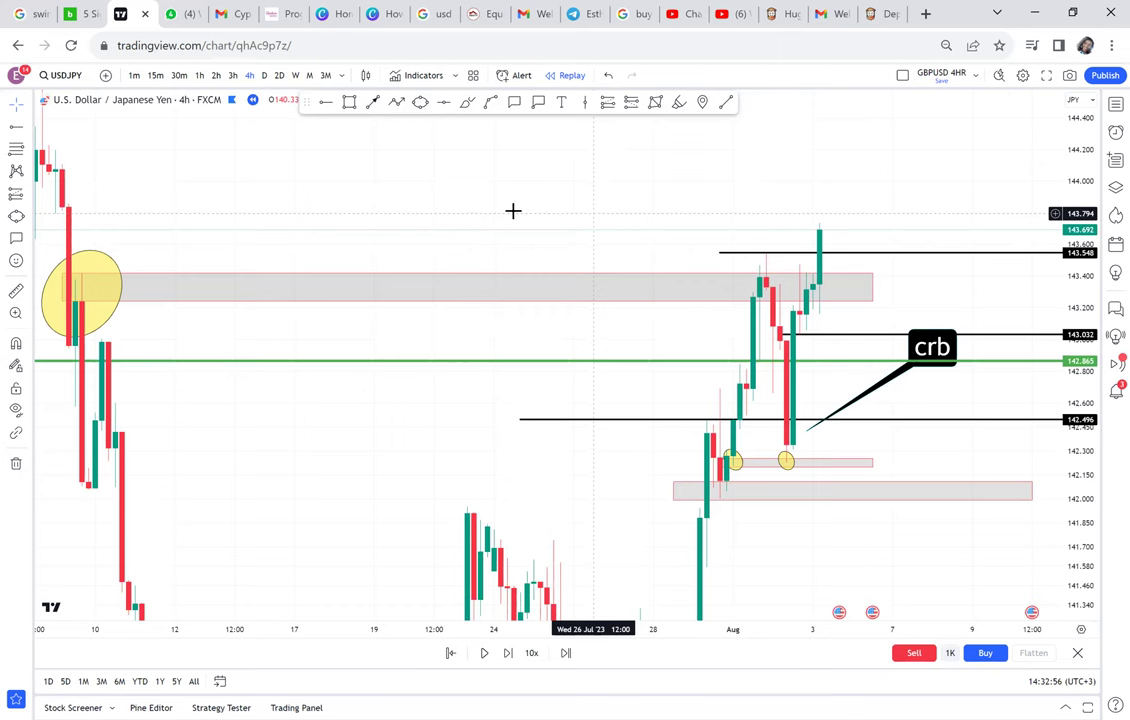
pyautogui.click(216, 76)
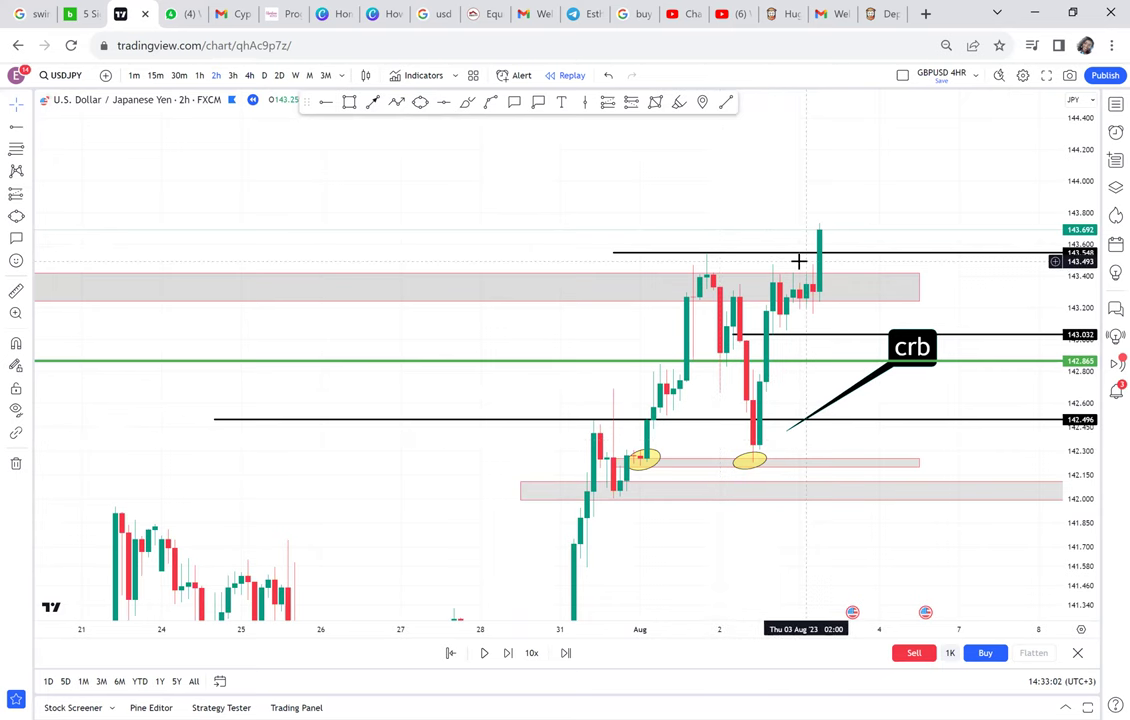
# - Draw a rectangle from the smaller support zone up to the 143.548 ray and move it up to span about 143.540 to 144.864
pyautogui.moveTo(626, 211); pyautogui.dragTo(544, 231)
pyautogui.click(349, 101)
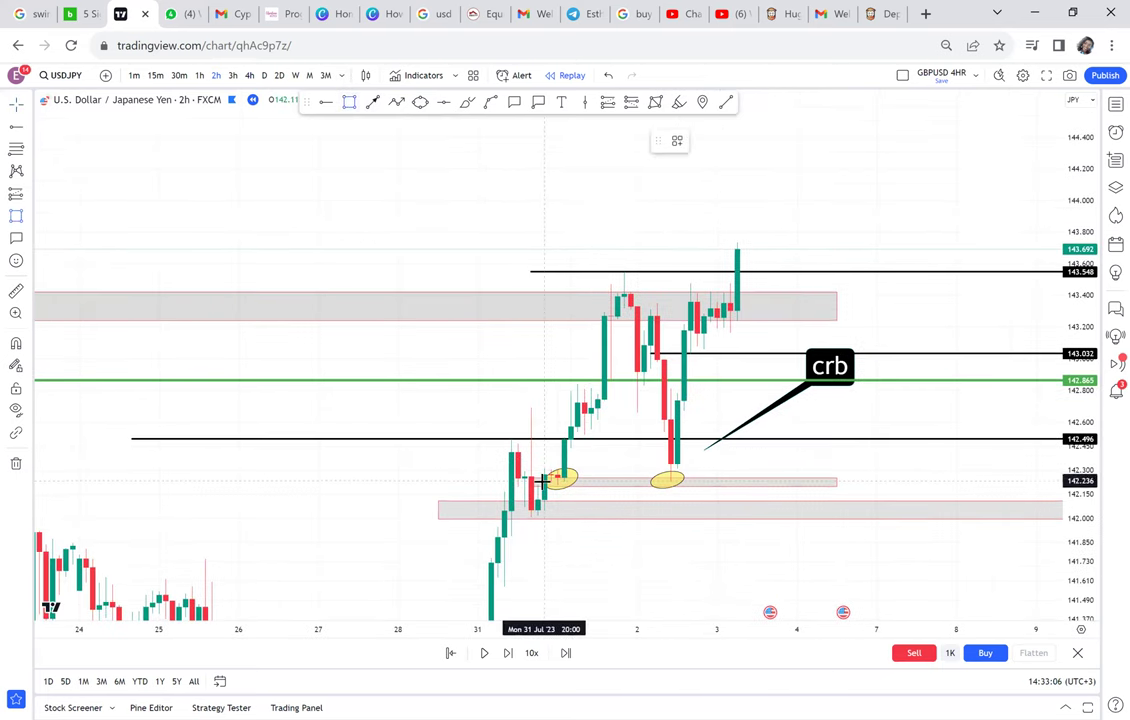
pyautogui.moveTo(541, 481); pyautogui.dragTo(750, 270)
pyautogui.moveTo(808, 205); pyautogui.dragTo(757, 286)
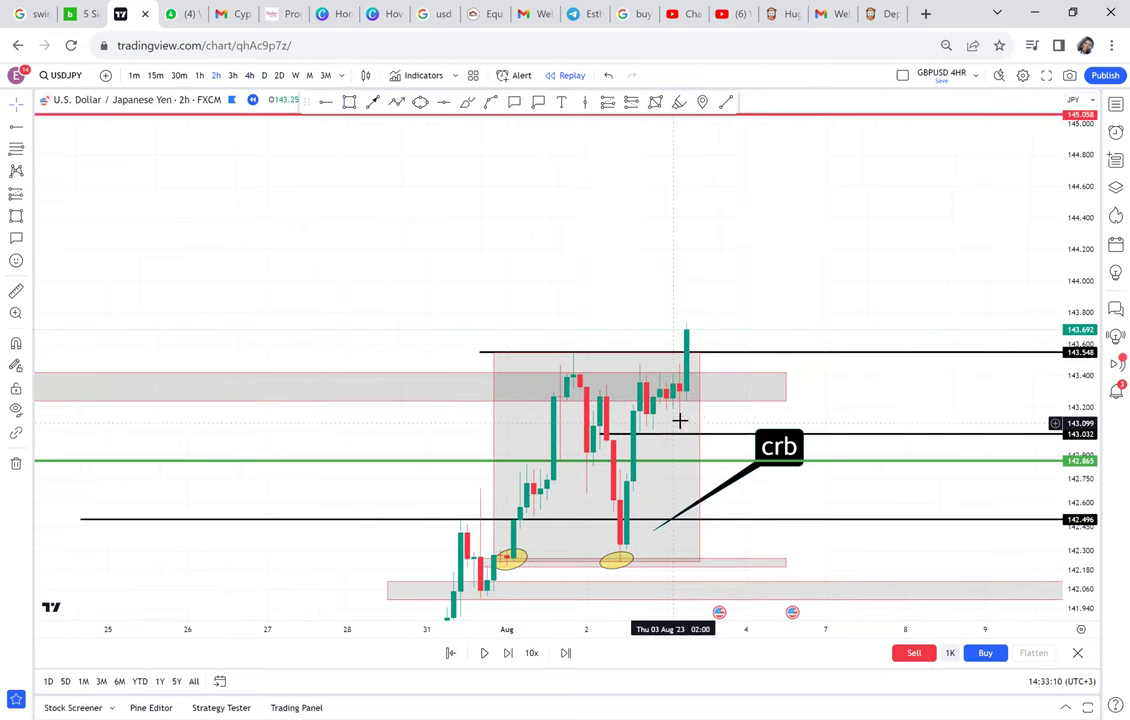
pyautogui.moveTo(707, 408); pyautogui.dragTo(716, 208)
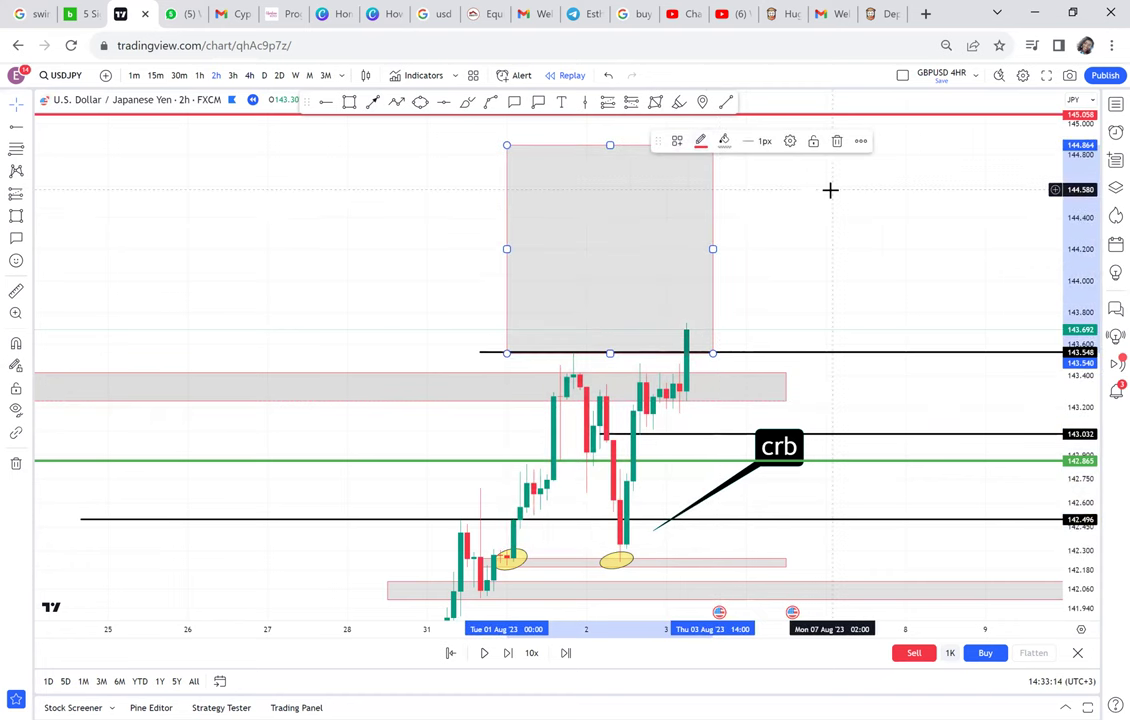
# - Measure the projected rectangle's height and place a green horizontal line at 144.214, about midway through it
pyautogui.moveTo(812, 196); pyautogui.dragTo(767, 204)
pyautogui.click(16, 290)
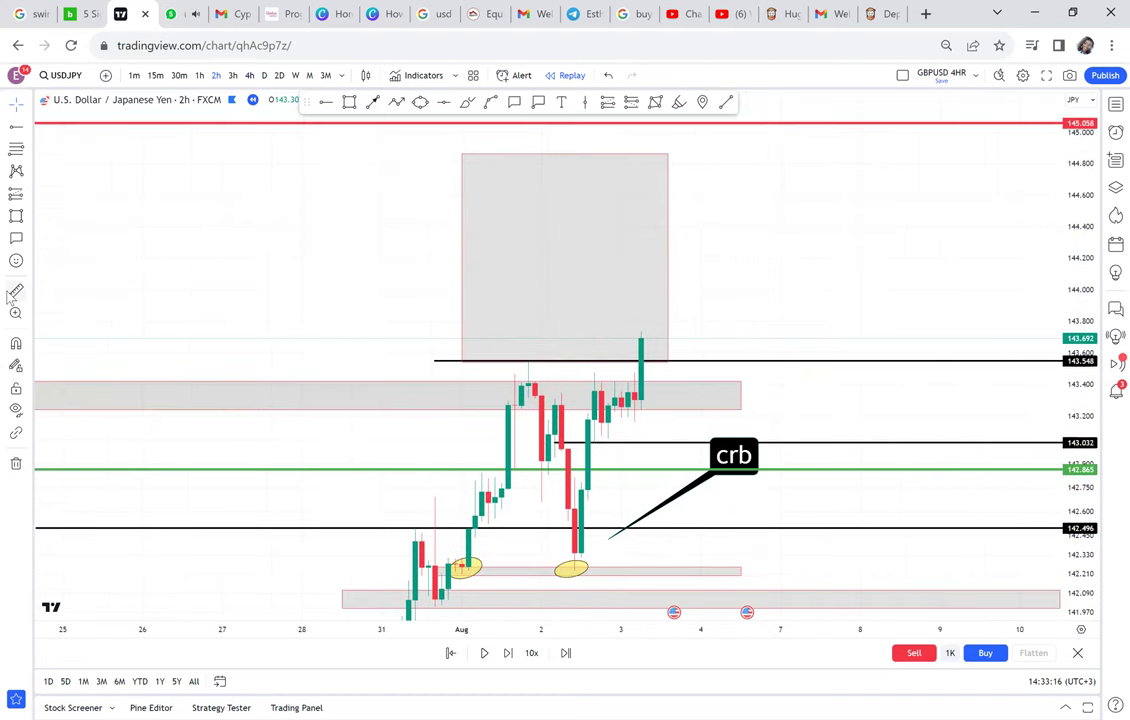
pyautogui.click(389, 353)
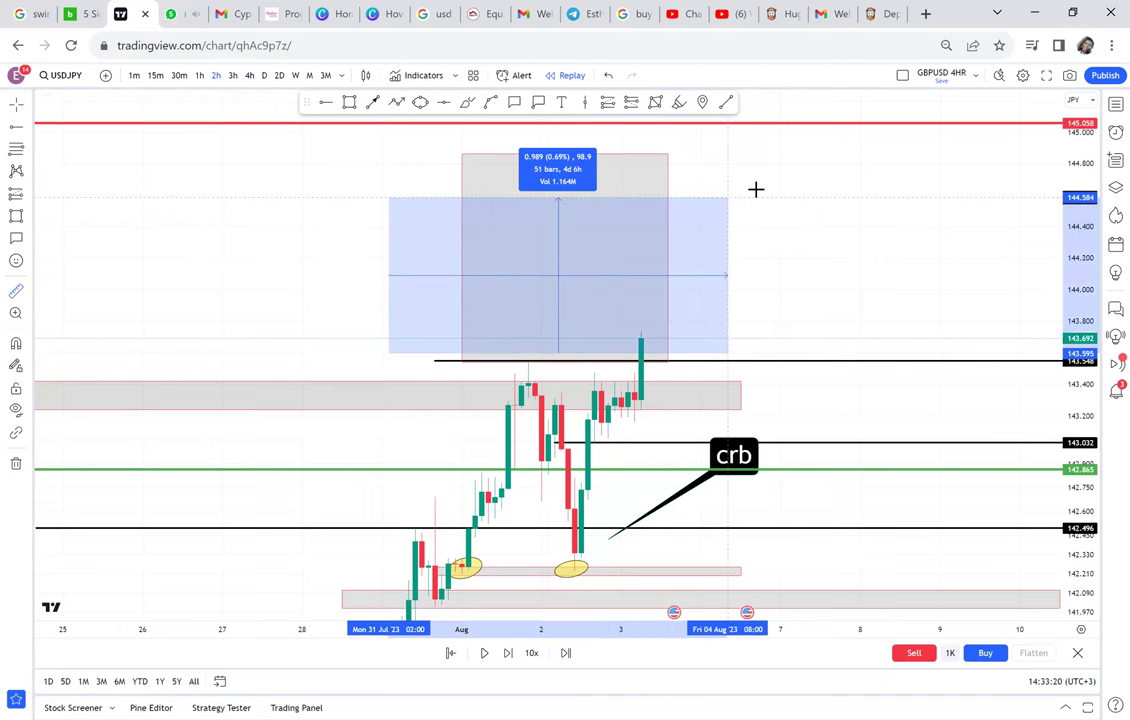
pyautogui.click(827, 152)
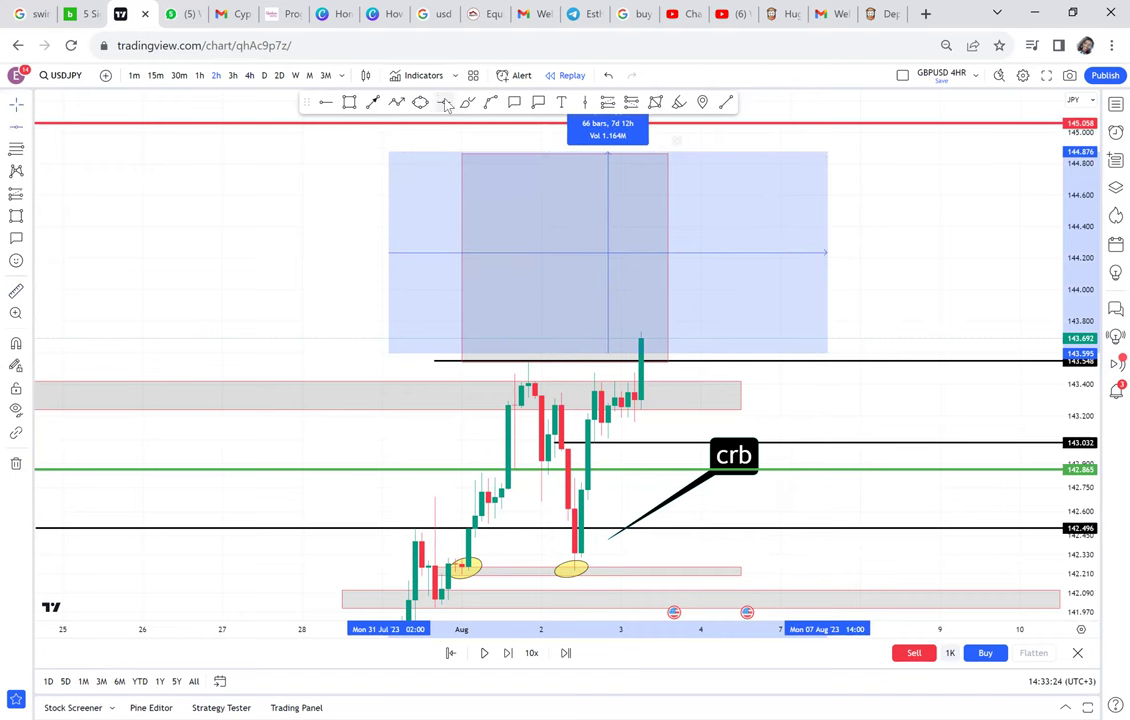
pyautogui.click(377, 256)
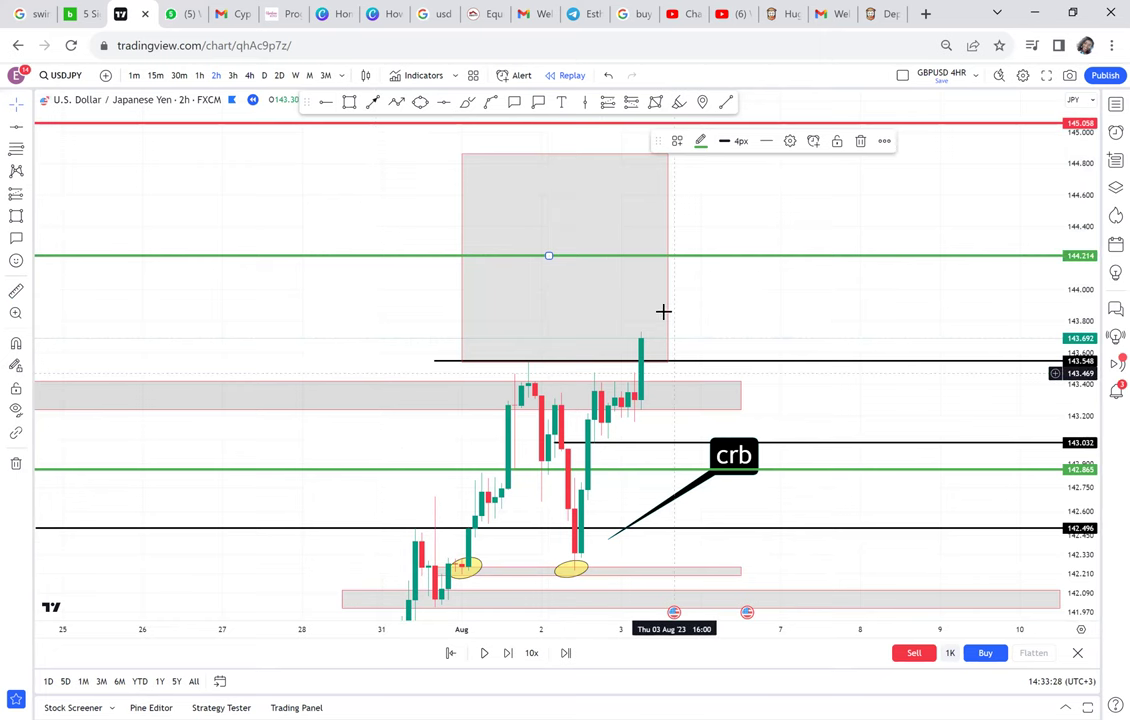
# - Switch to the 4-hour timeframe and examine the projected rectangle with its green midpoint line
pyautogui.click(249, 75)
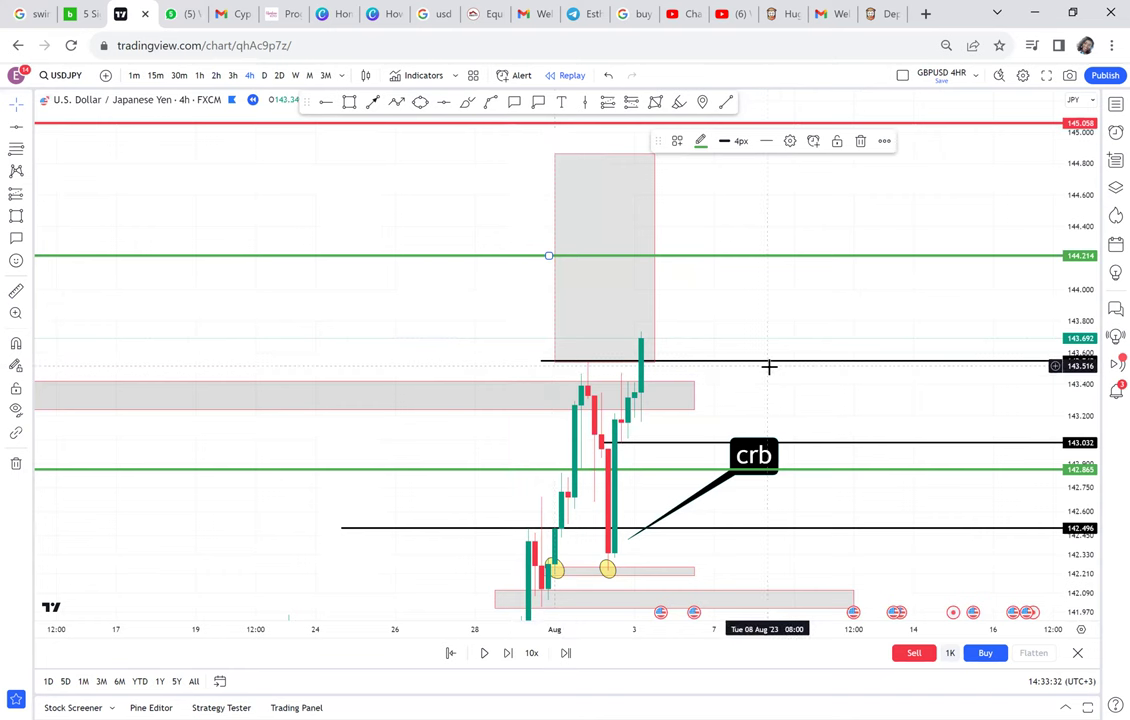
pyautogui.scroll(1, 769, 367)
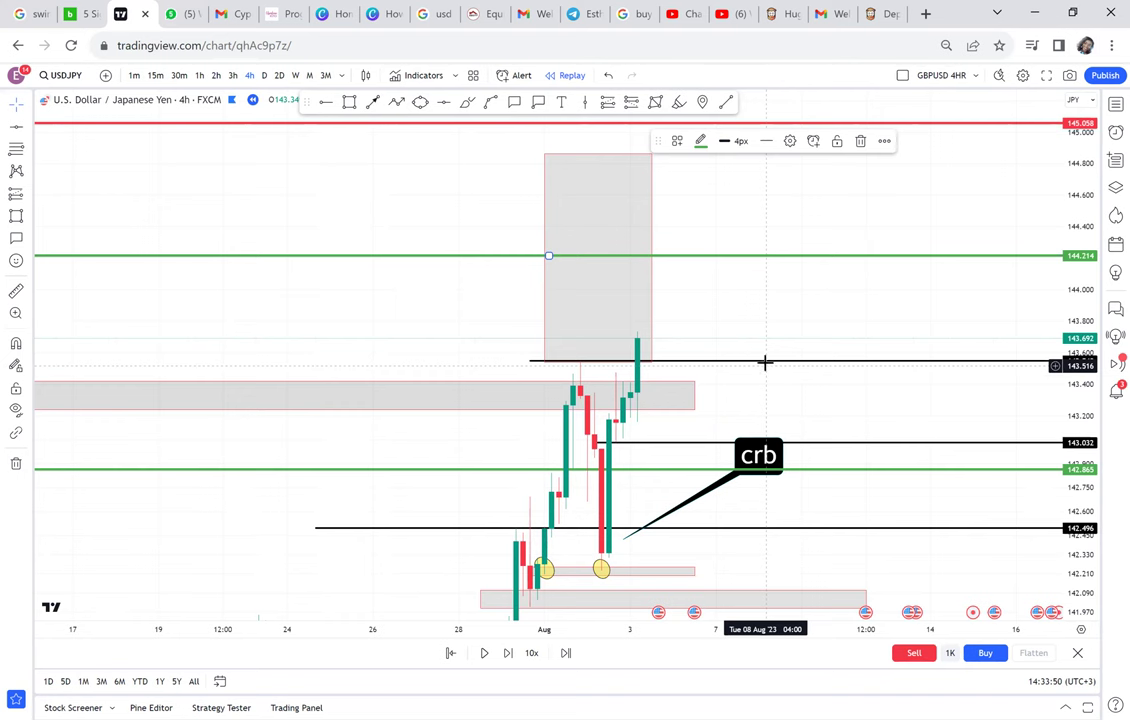
pyautogui.scroll(2, 717, 300)
pyautogui.scroll(-1, 497, 346)
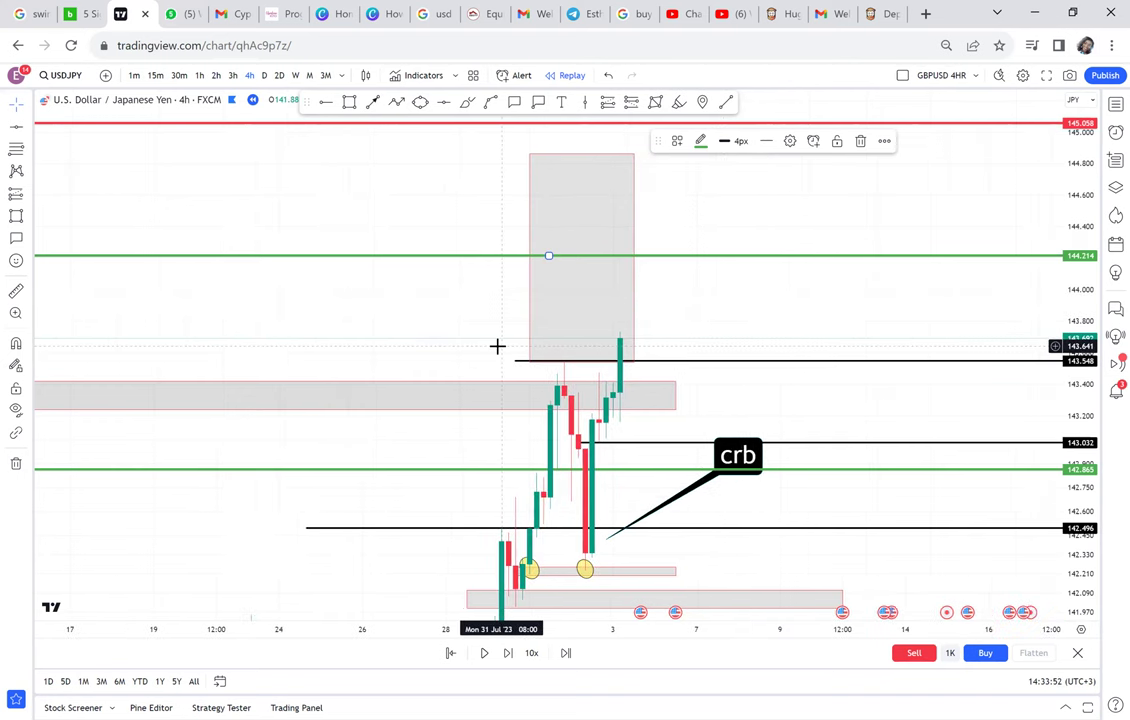
# - Switch to the daily timeframe and examine the price swings between the lower support zone and the highs
pyautogui.moveTo(463, 315); pyautogui.dragTo(673, 225)
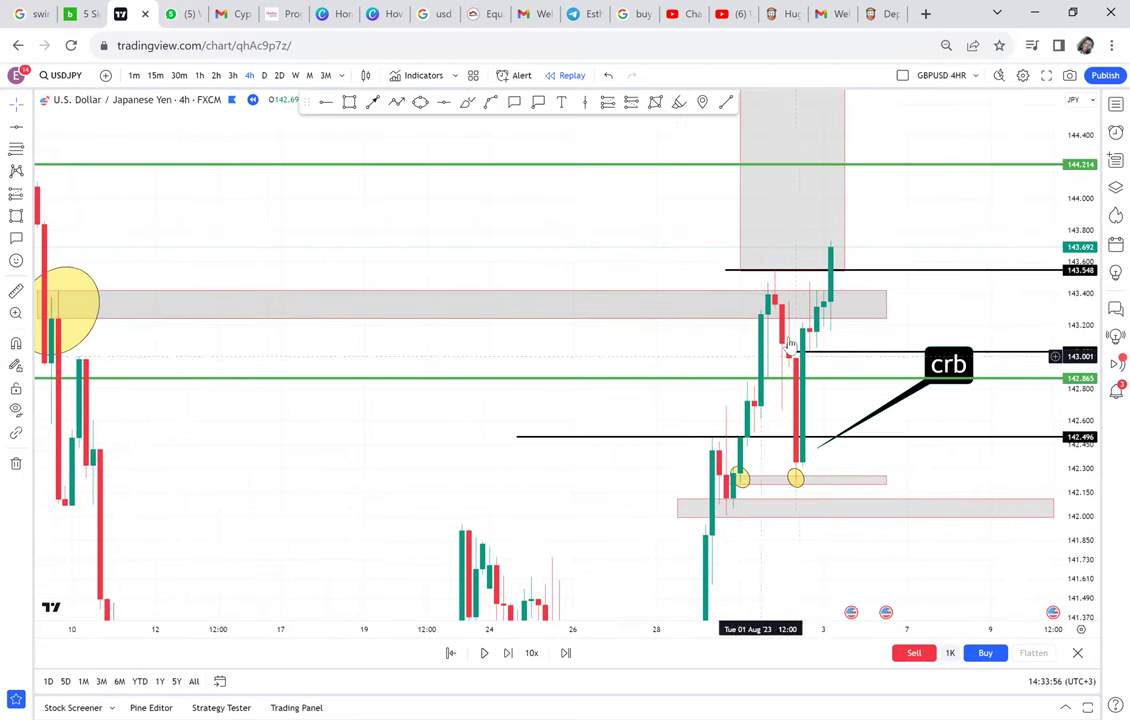
pyautogui.click(264, 76)
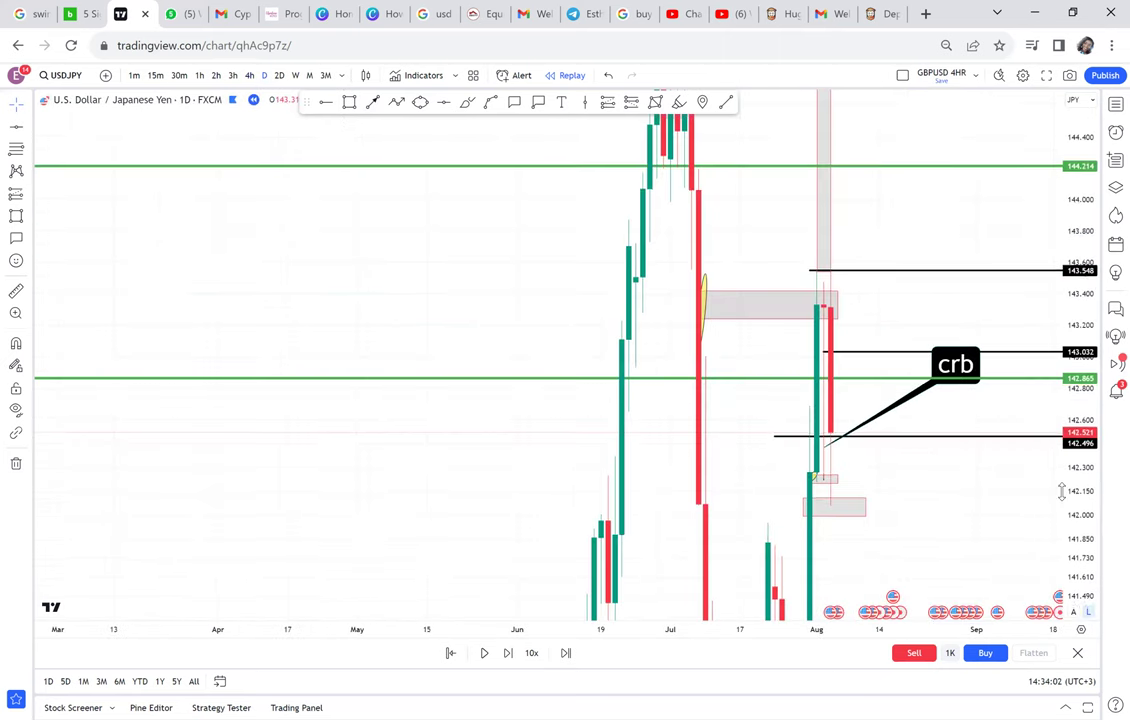
pyautogui.moveTo(941, 483); pyautogui.dragTo(846, 374)
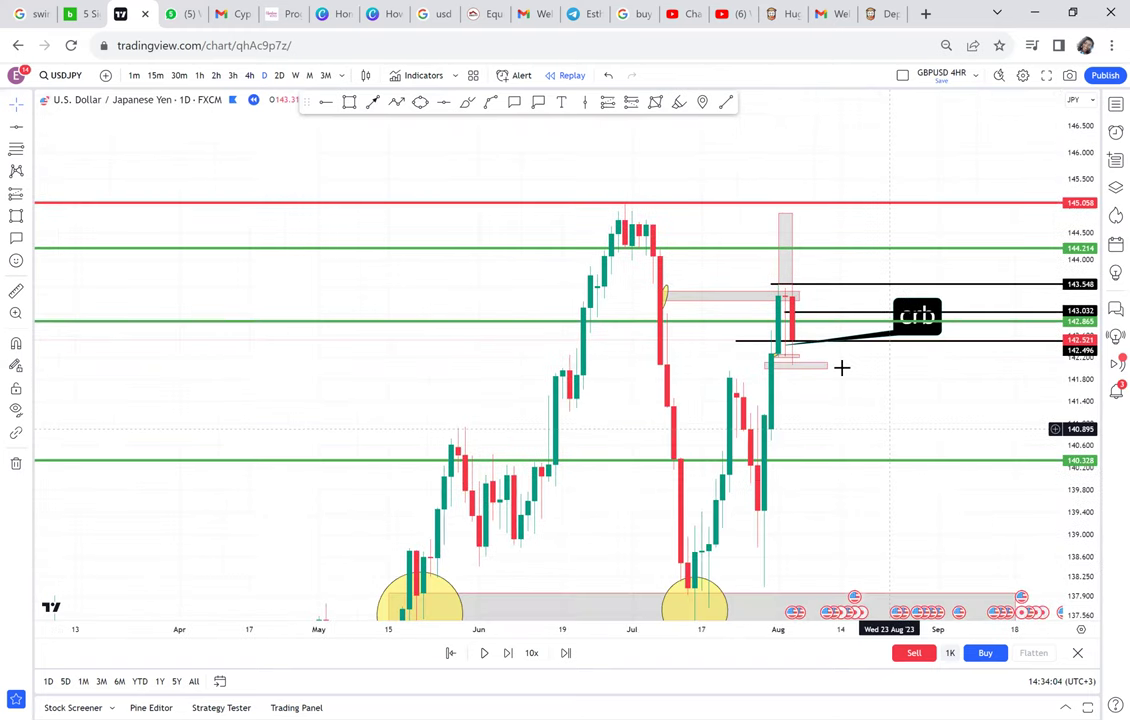
pyautogui.click(640, 546)
pyautogui.click(660, 236)
pyautogui.click(653, 457)
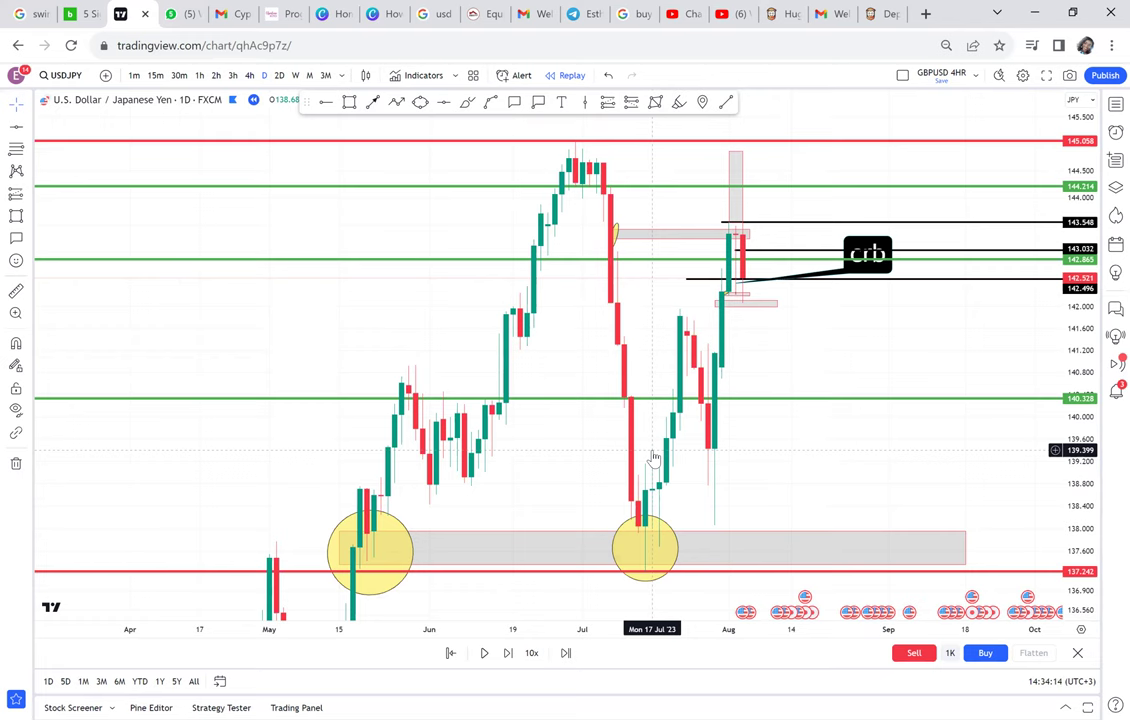
# - Return to the 4-hour timeframe and examine the projected rectangle against the resistance zone and its yellow-marked origin
pyautogui.click(250, 76)
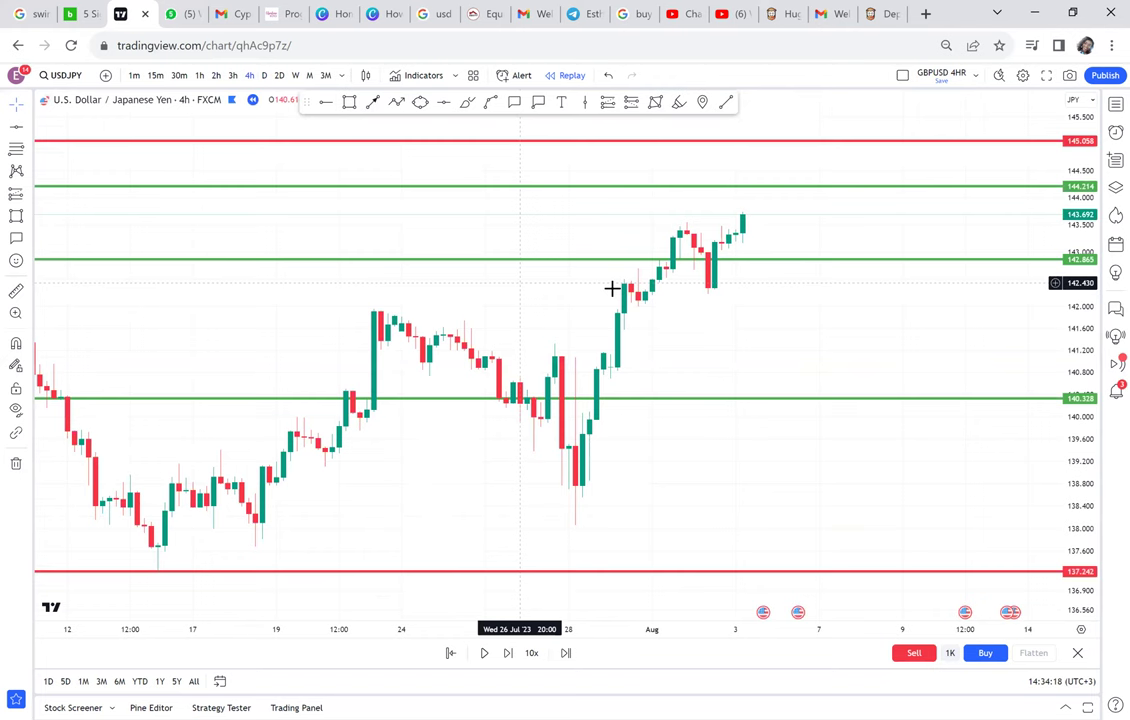
pyautogui.scroll(-3, 867, 298)
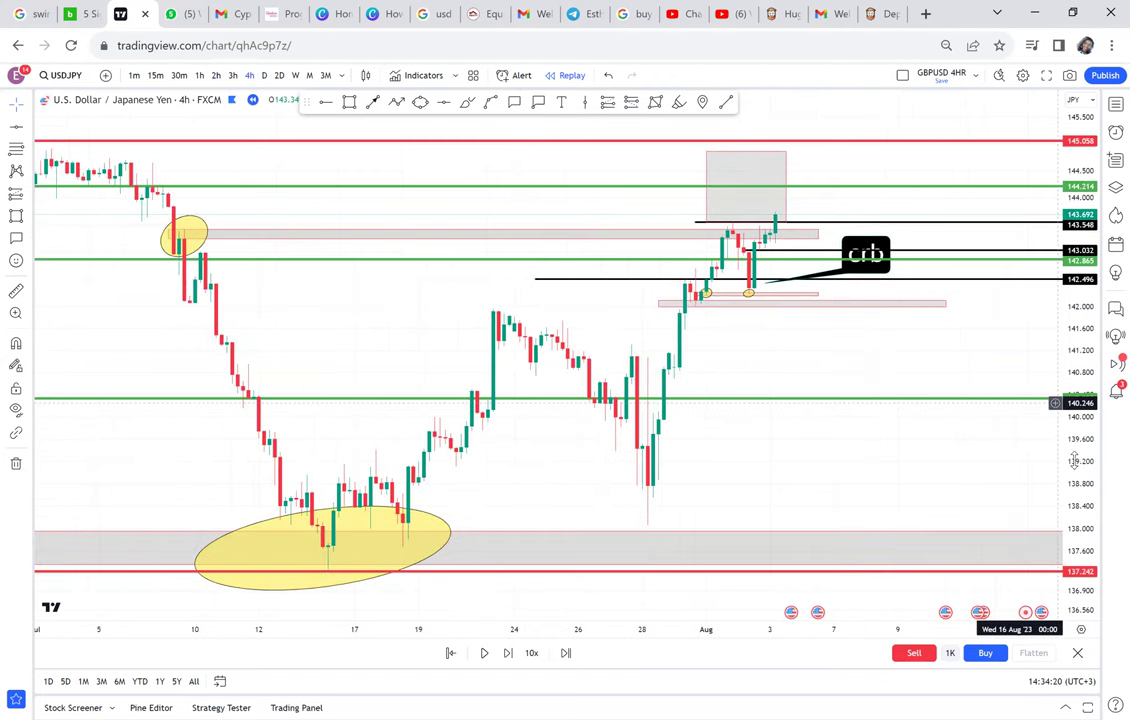
pyautogui.moveTo(1075, 456); pyautogui.dragTo(1075, 280)
pyautogui.moveTo(378, 330); pyautogui.dragTo(437, 551)
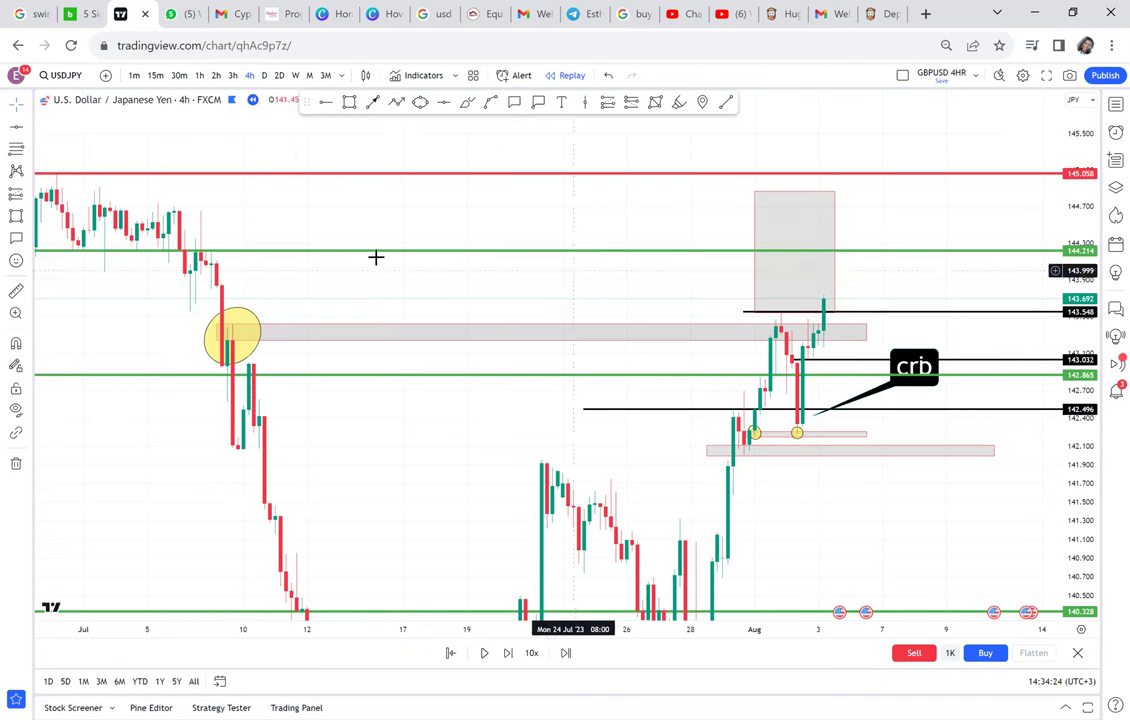
pyautogui.click(817, 285)
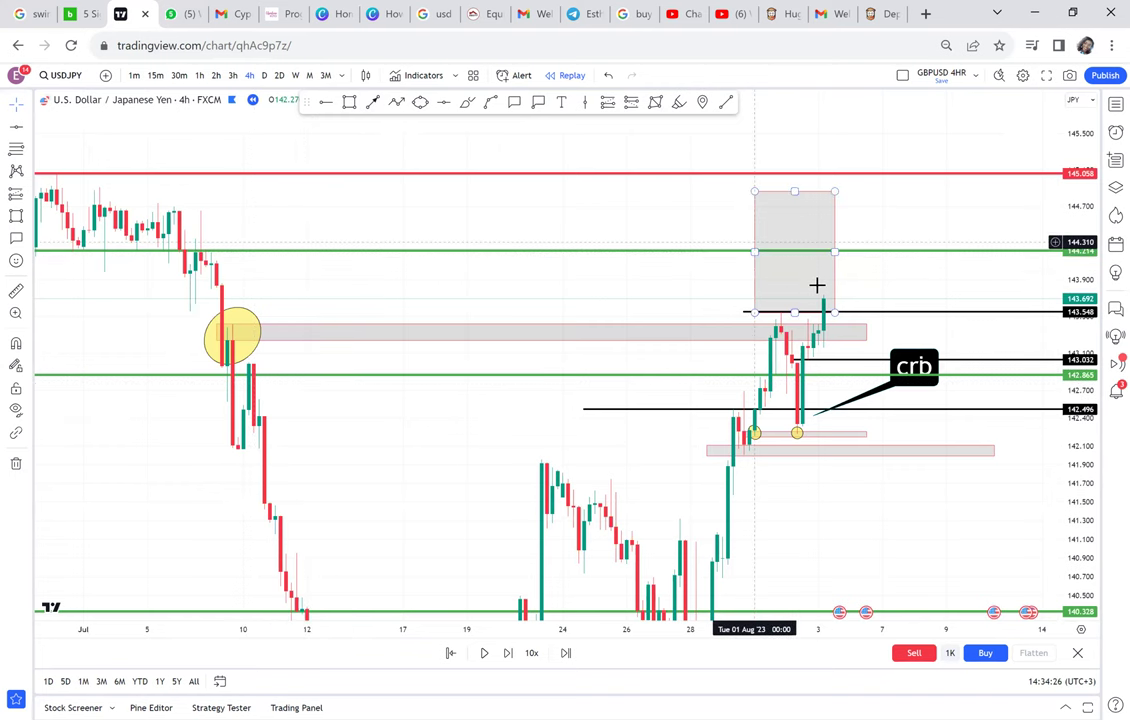
pyautogui.click(547, 232)
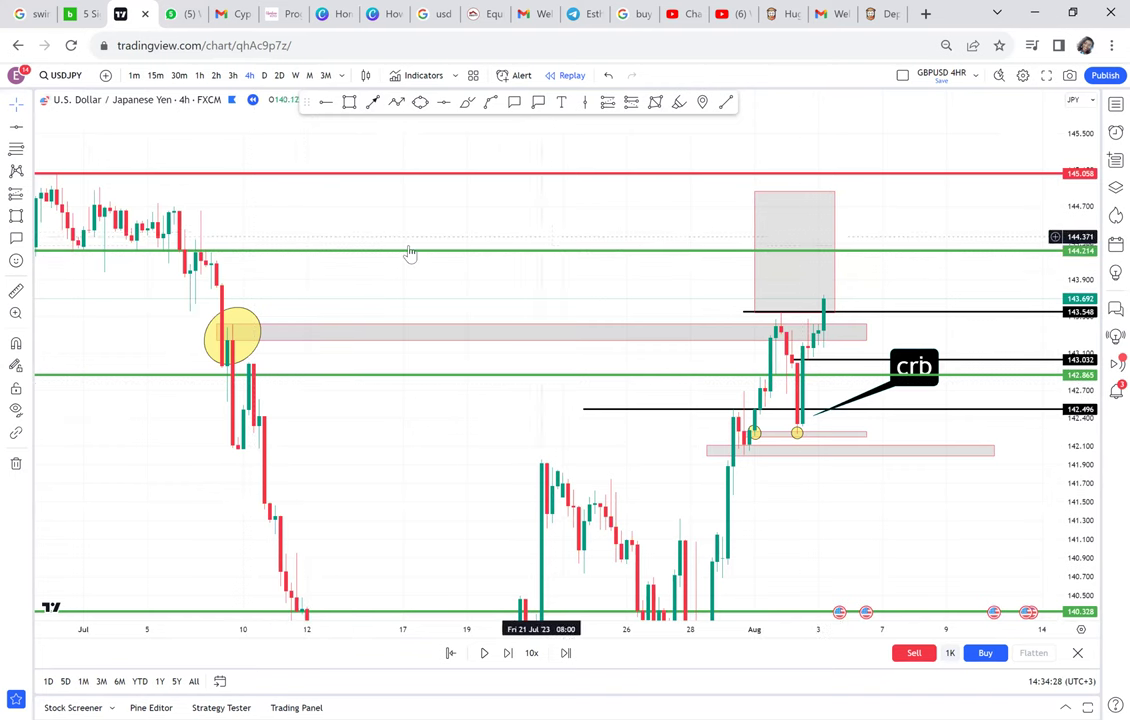
# - Measure the distance from the current price up to the green 144.214 line, and clear the measurement
pyautogui.click(16, 290)
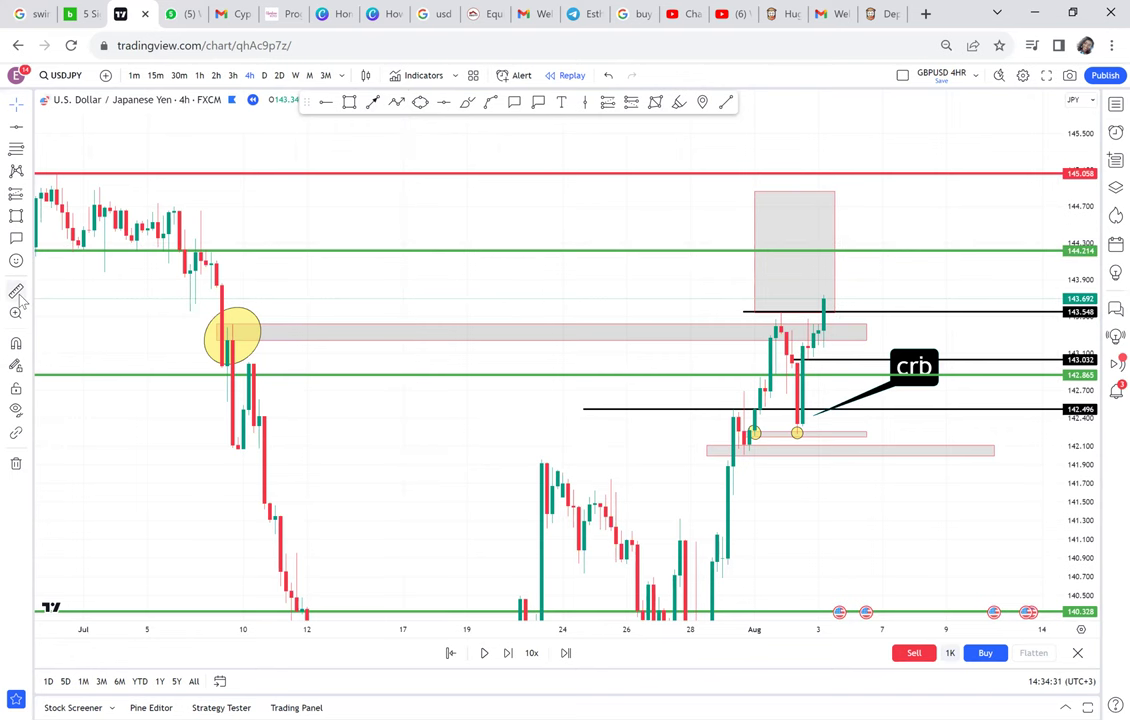
pyautogui.click(845, 299)
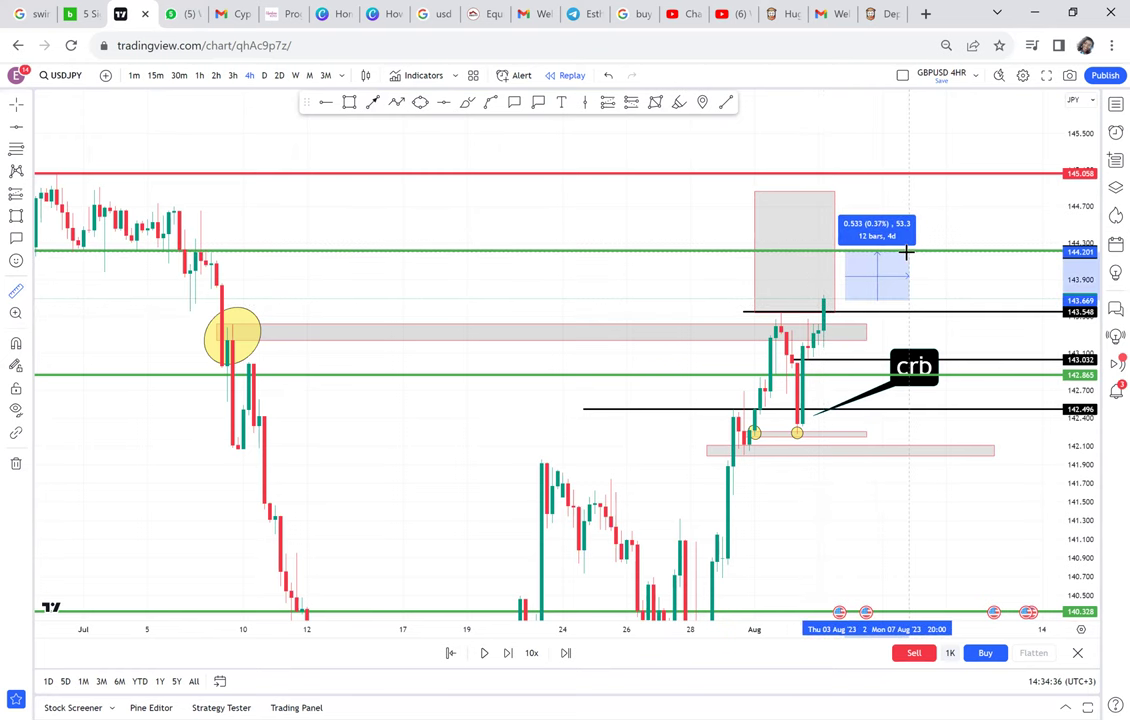
pyautogui.click(906, 252)
pyautogui.click(950, 224)
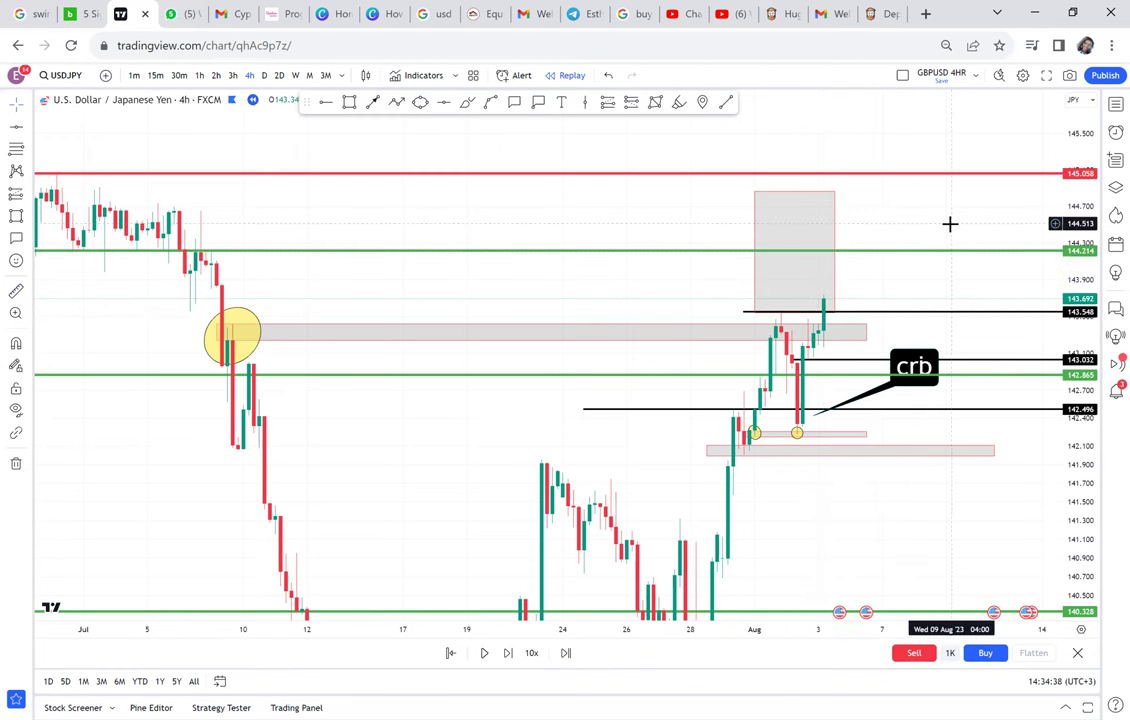
# - Switch to the 2-hour timeframe and examine the resistance zone back to its yellow-marked origin
pyautogui.scroll(1, 949, 224)
pyautogui.moveTo(912, 319); pyautogui.dragTo(850, 245)
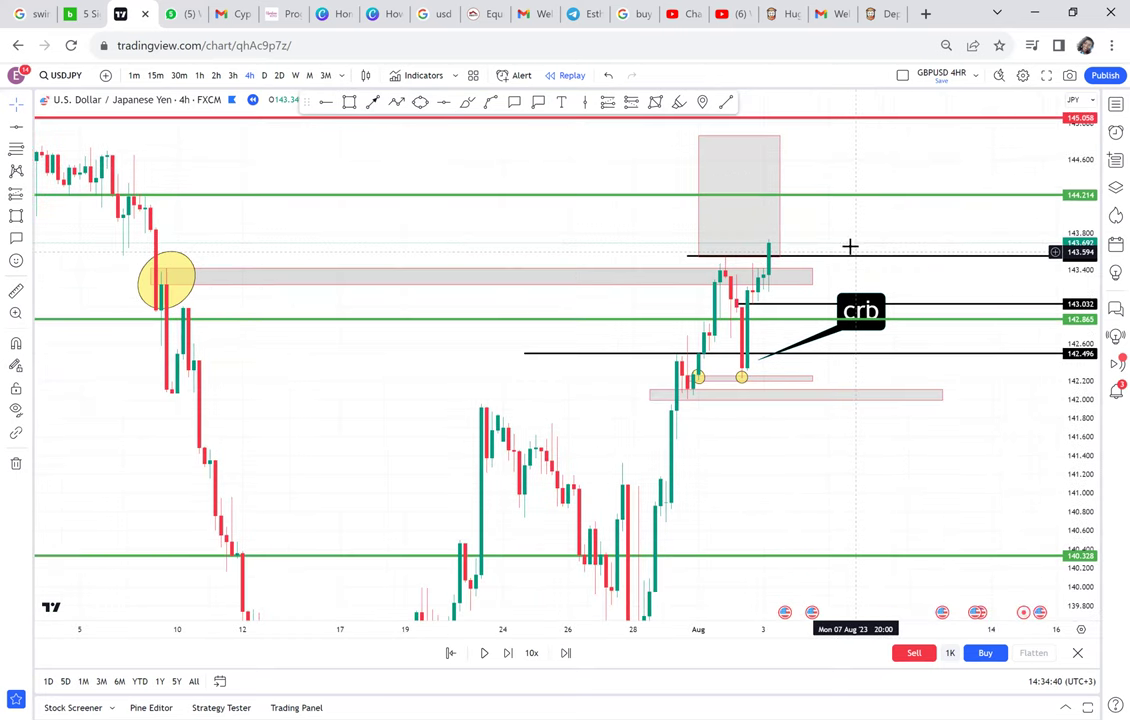
pyautogui.click(216, 76)
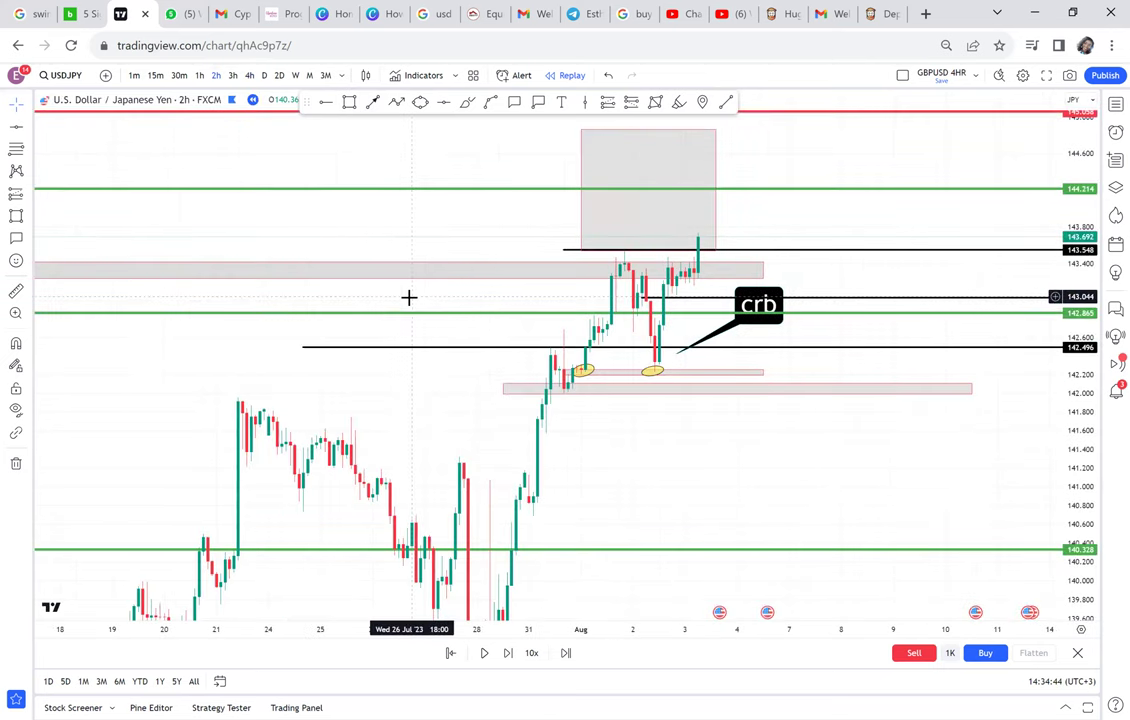
pyautogui.moveTo(595, 227); pyautogui.dragTo(787, 337)
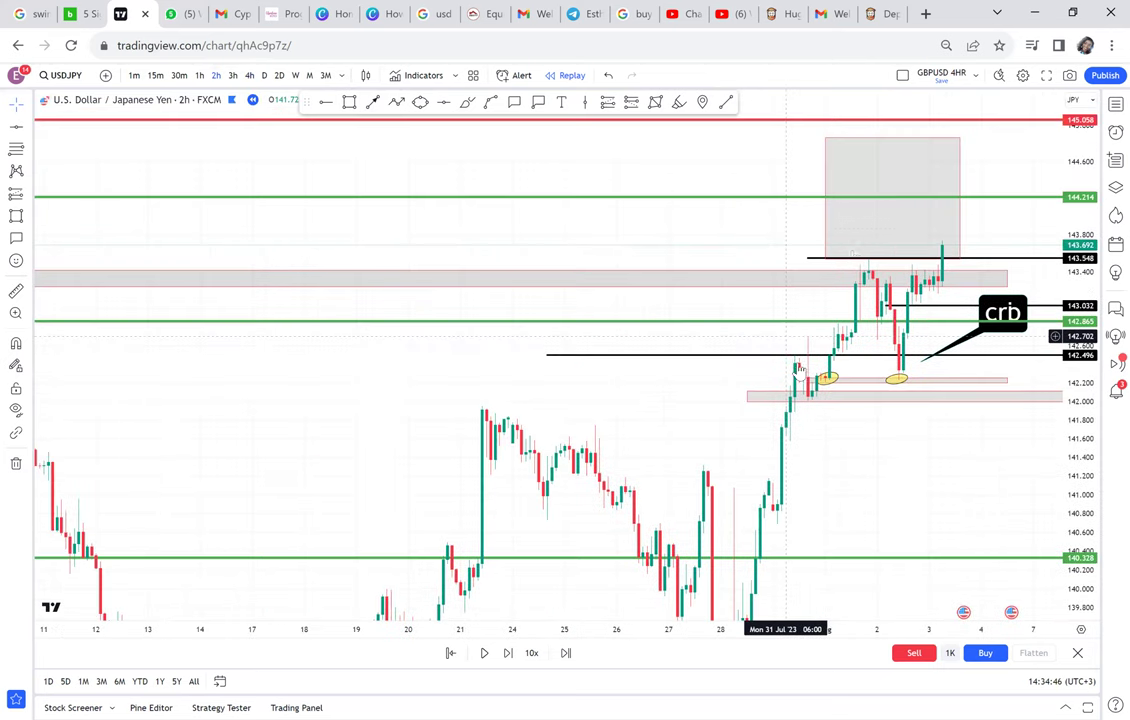
pyautogui.moveTo(700, 197); pyautogui.dragTo(853, 204)
pyautogui.scroll(-1, 237, 247)
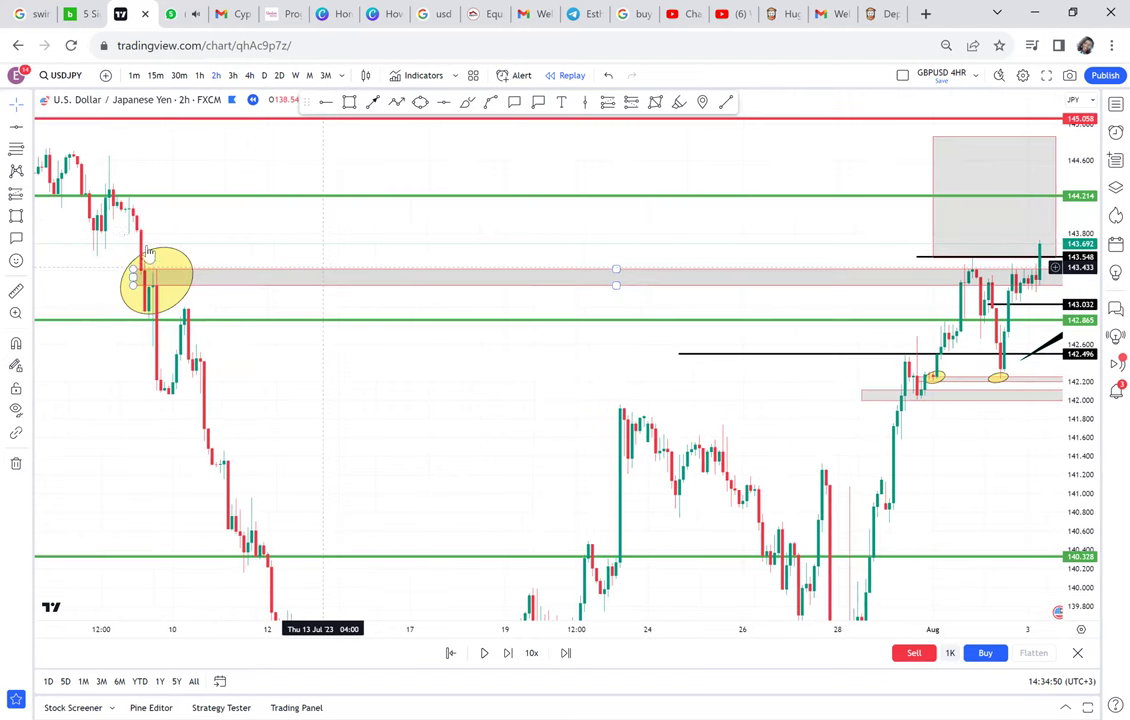
# - Switch to the 1-hour timeframe and examine the resistance zone from the recent breakout back to its yellow-marked origin
pyautogui.click(199, 76)
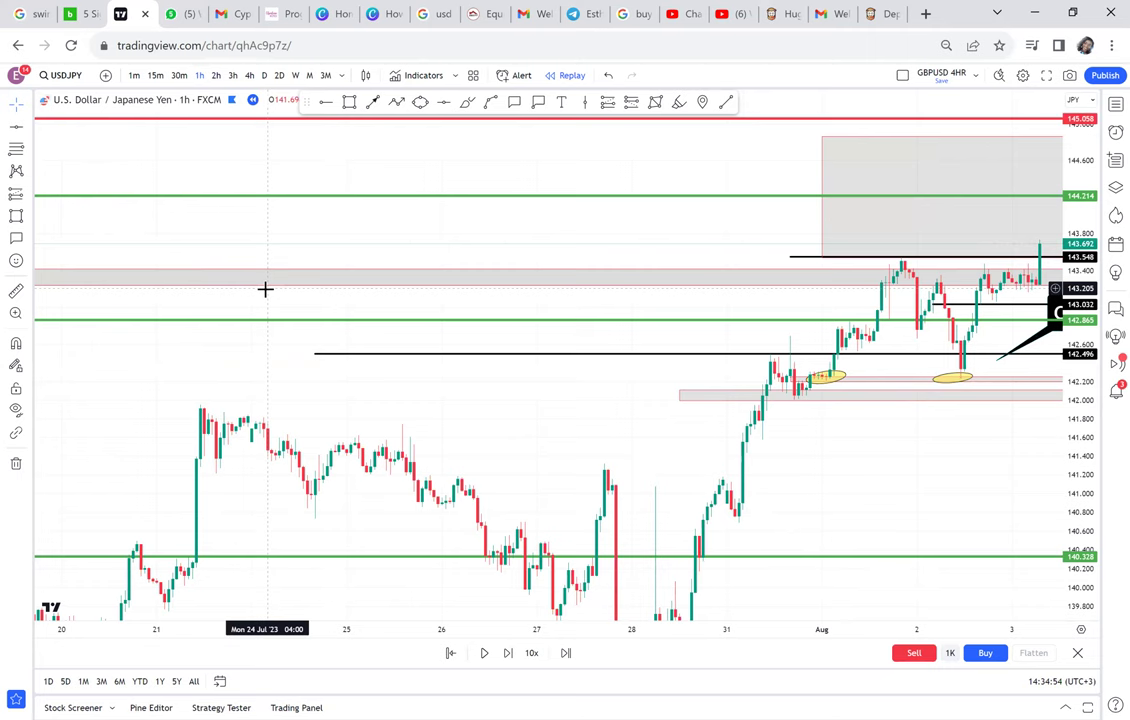
pyautogui.scroll(-1, 265, 289)
pyautogui.click(699, 284)
pyautogui.scroll(-1, 640, 260)
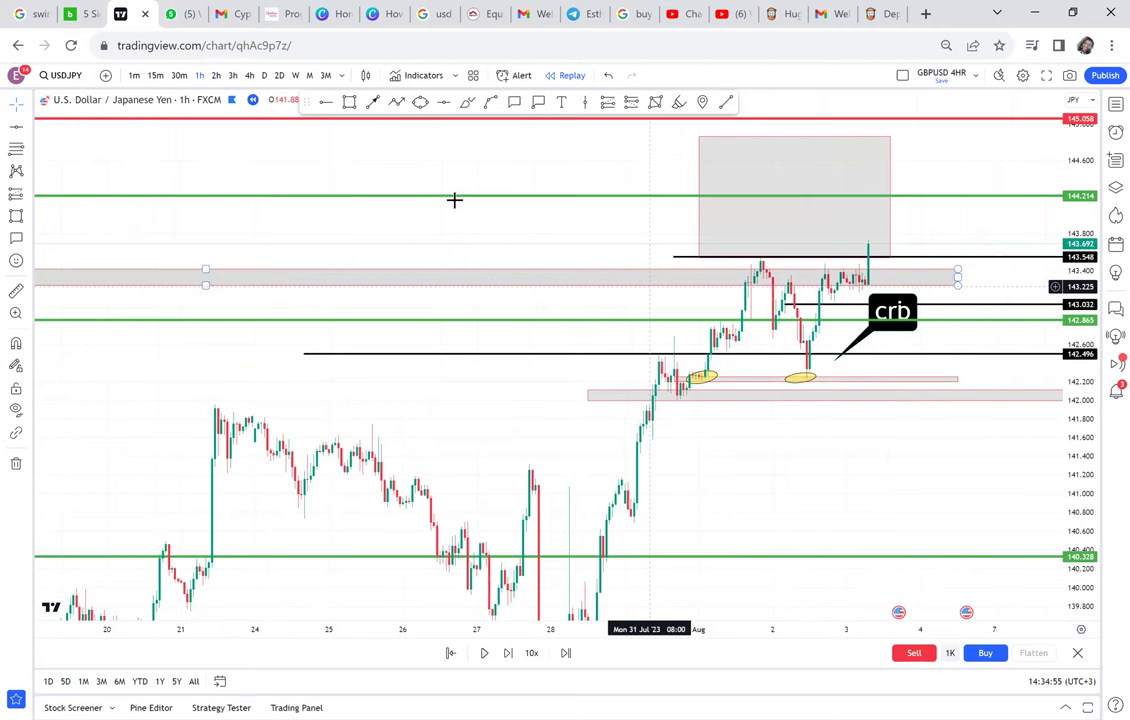
pyautogui.scroll(-1, 537, 219)
pyautogui.scroll(-1, 504, 217)
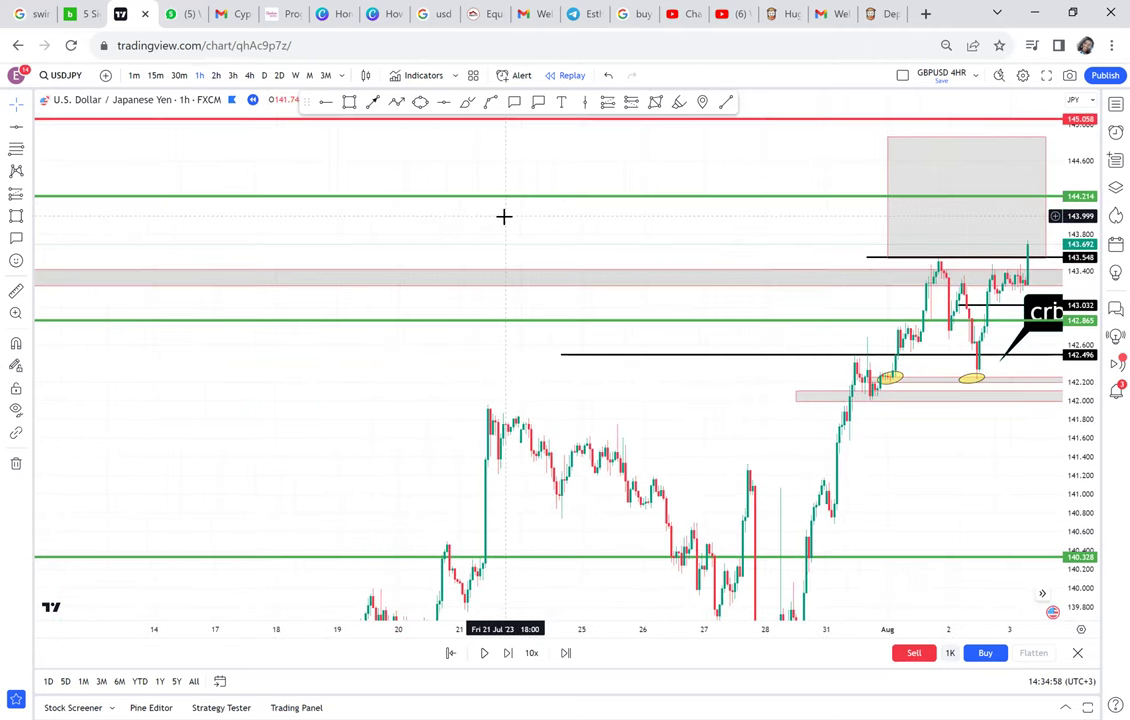
pyautogui.scroll(-1, 505, 216)
pyautogui.moveTo(330, 266); pyautogui.dragTo(535, 247)
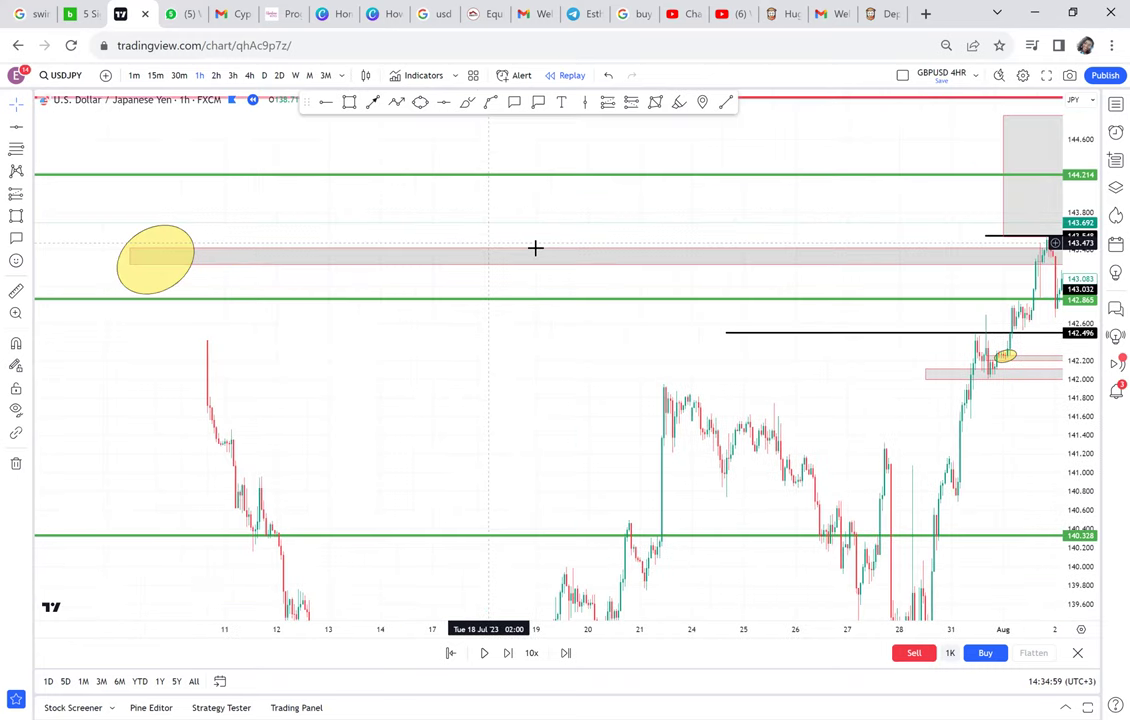
pyautogui.hscroll(-2, 206, 233)
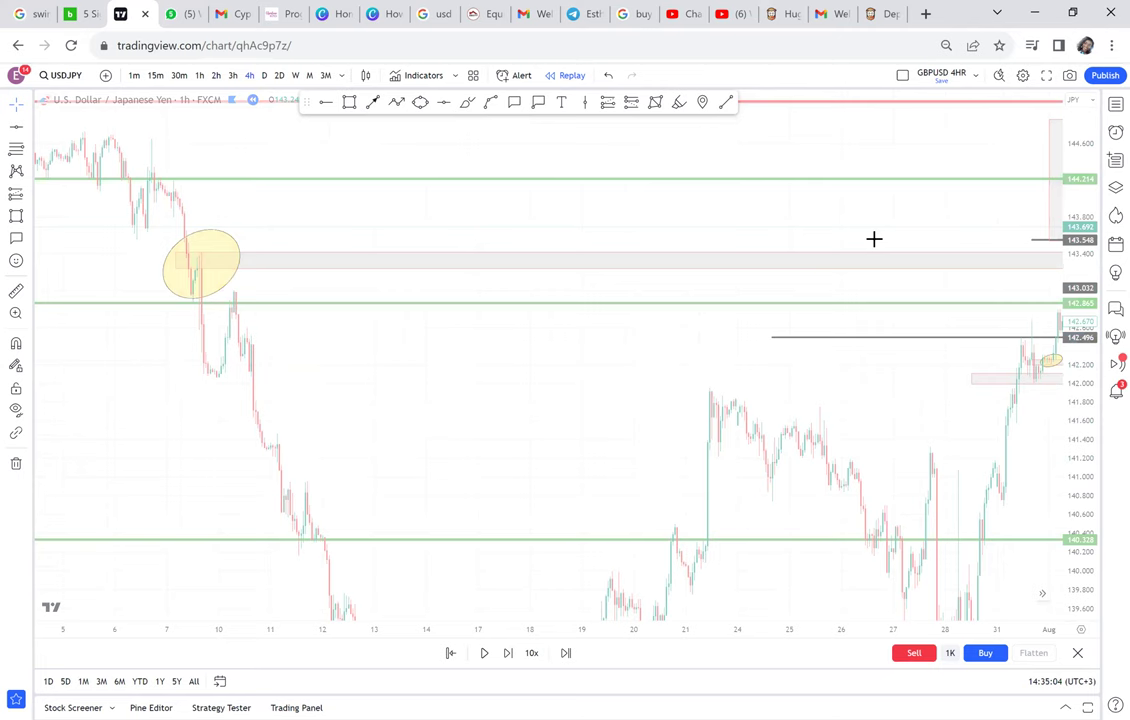
# - Switch back to the 4-hour timeframe and examine the breakout candle above the 143.548 ray inside the projected rectangle
pyautogui.moveTo(598, 236); pyautogui.dragTo(522, 228)
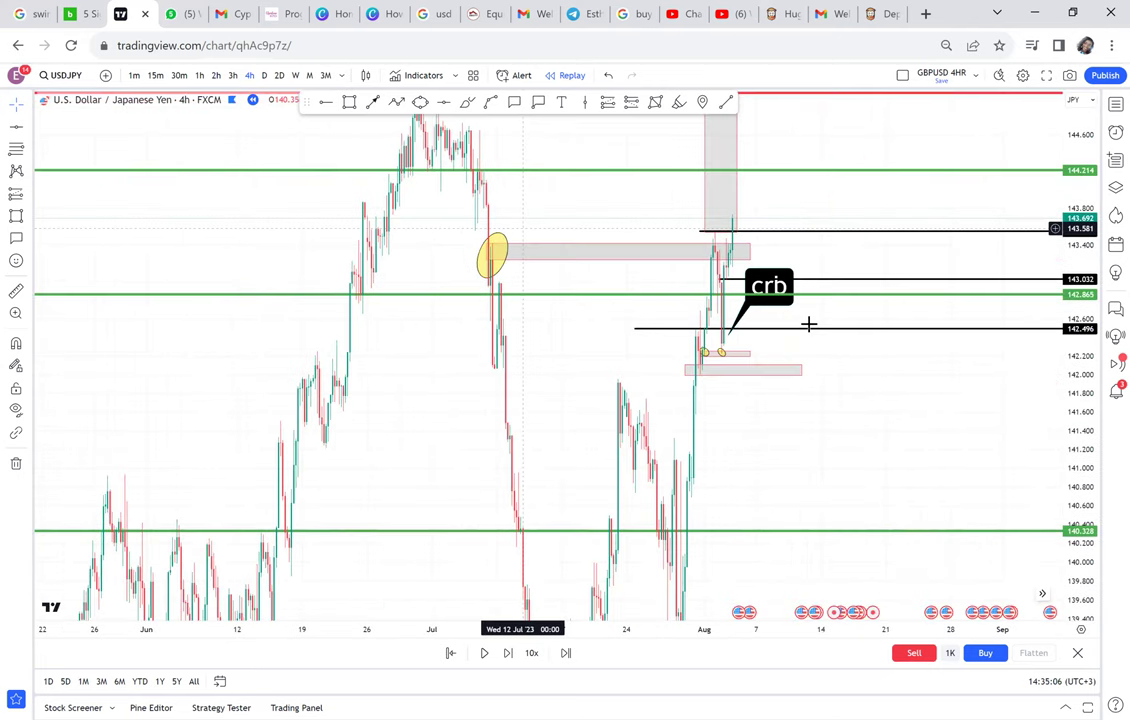
pyautogui.scroll(1, 809, 324)
pyautogui.scroll(1, 808, 323)
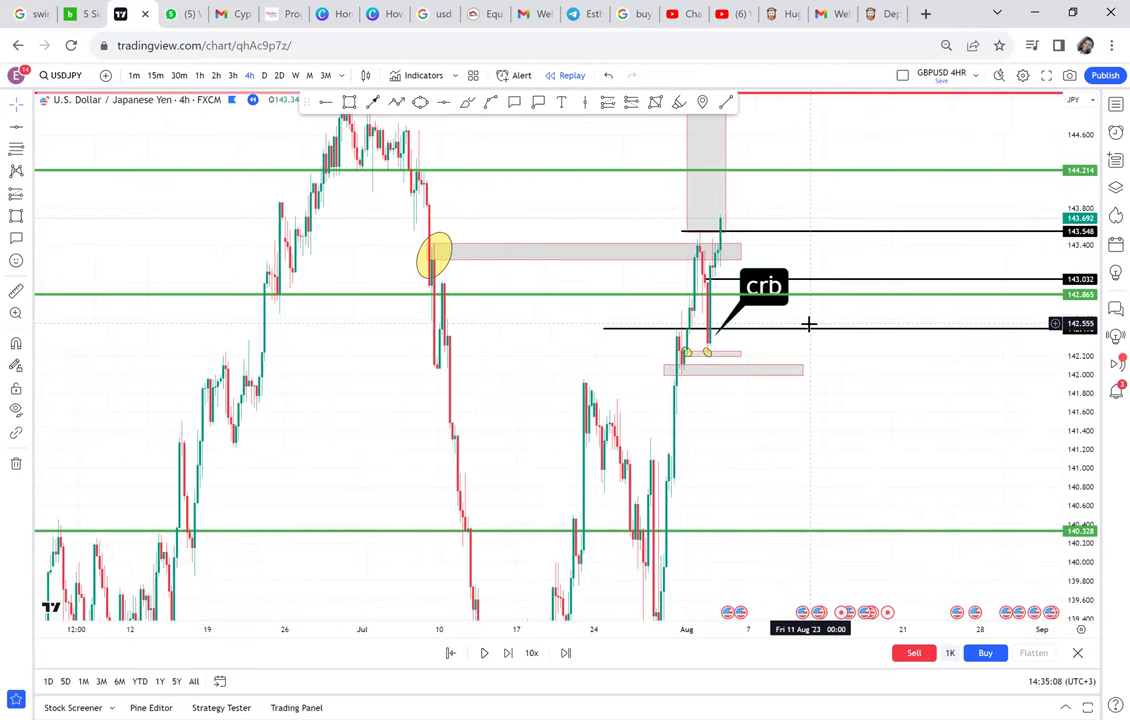
pyautogui.scroll(1, 808, 323)
pyautogui.scroll(1, 808, 323)
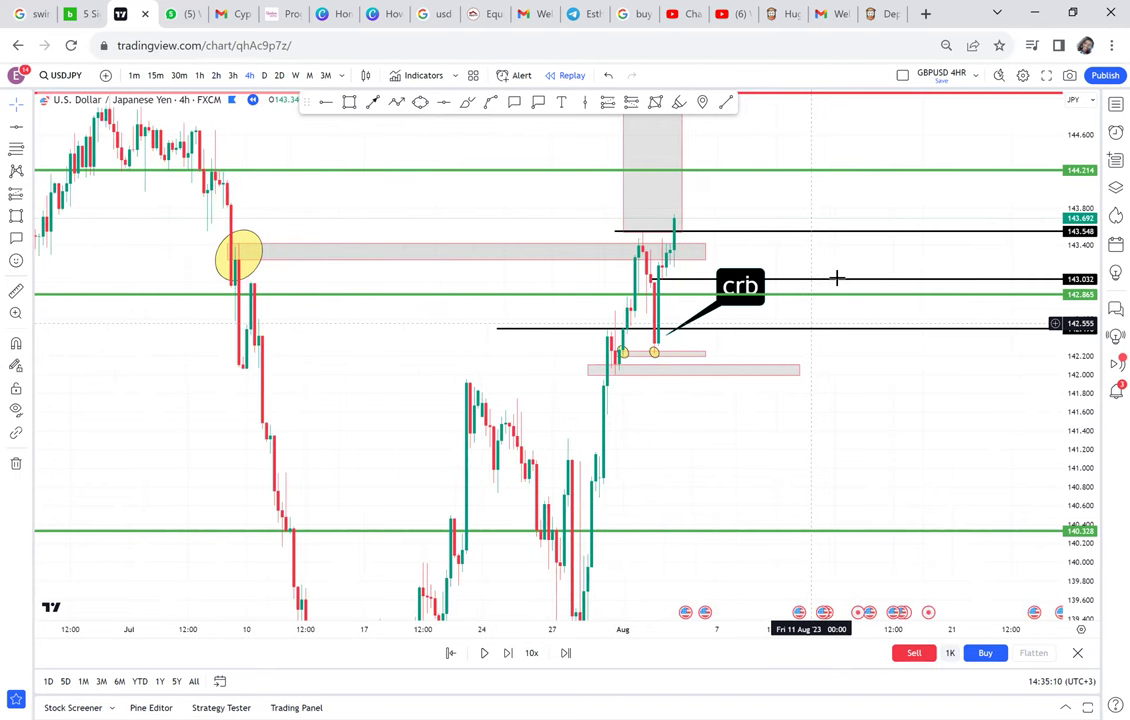
pyautogui.scroll(1, 837, 278)
pyautogui.moveTo(910, 203); pyautogui.dragTo(959, 265)
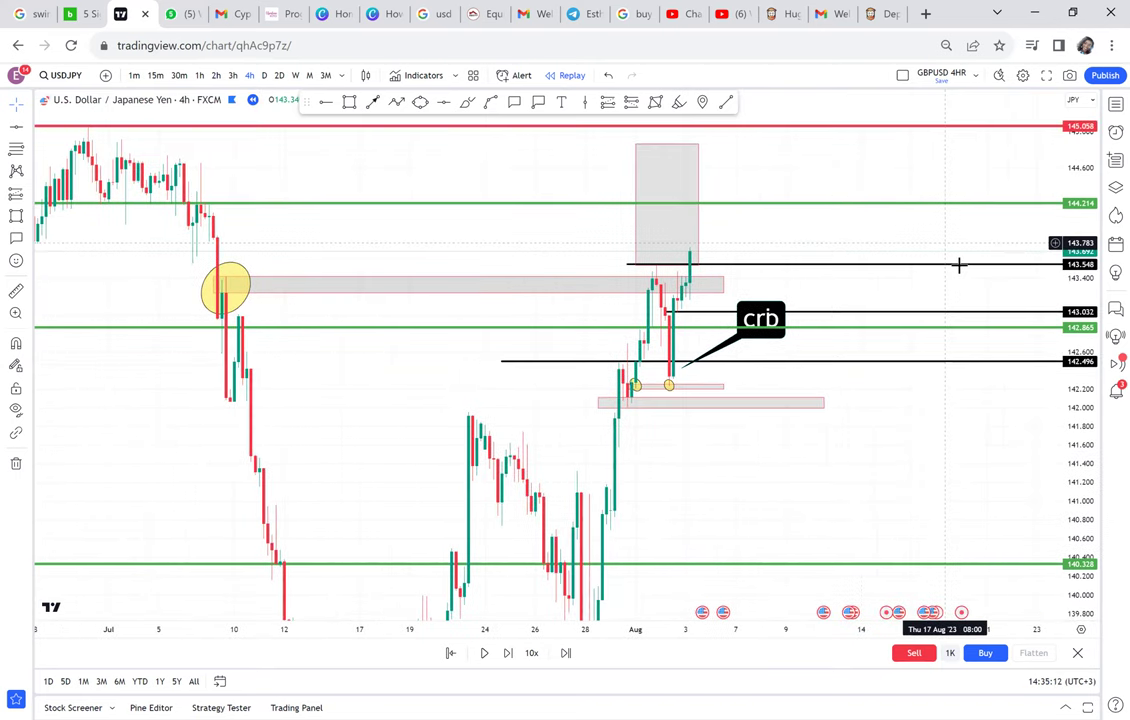
pyautogui.scroll(1, 958, 262)
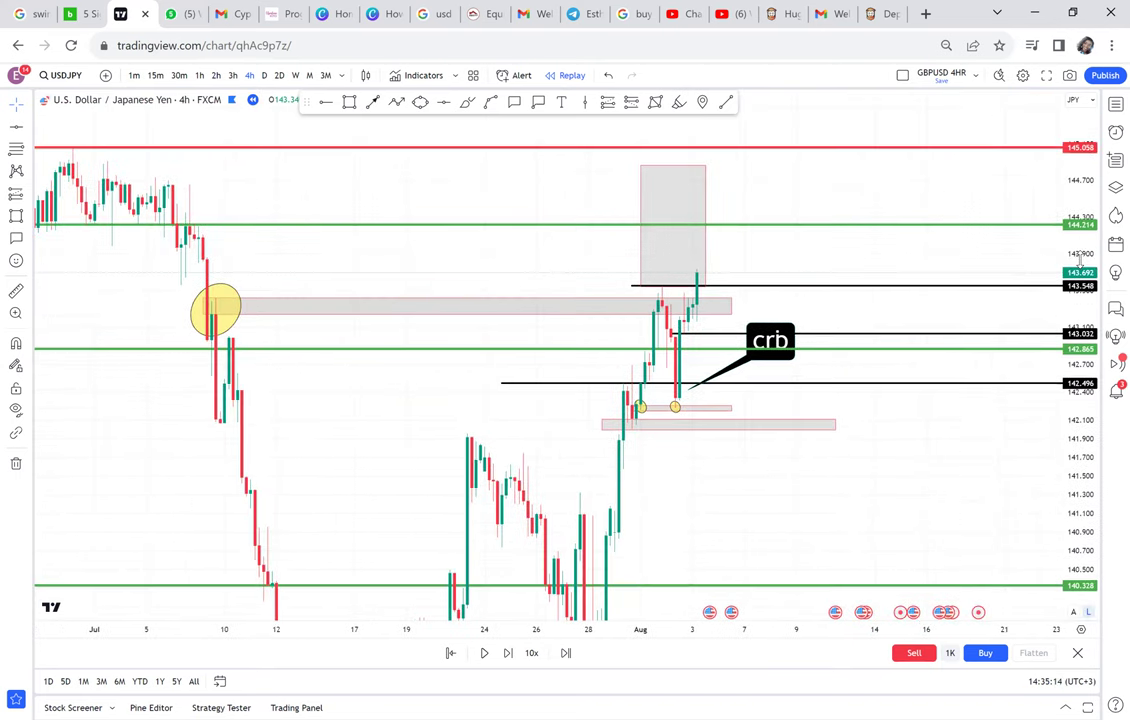
pyautogui.moveTo(1078, 286); pyautogui.dragTo(1079, 292)
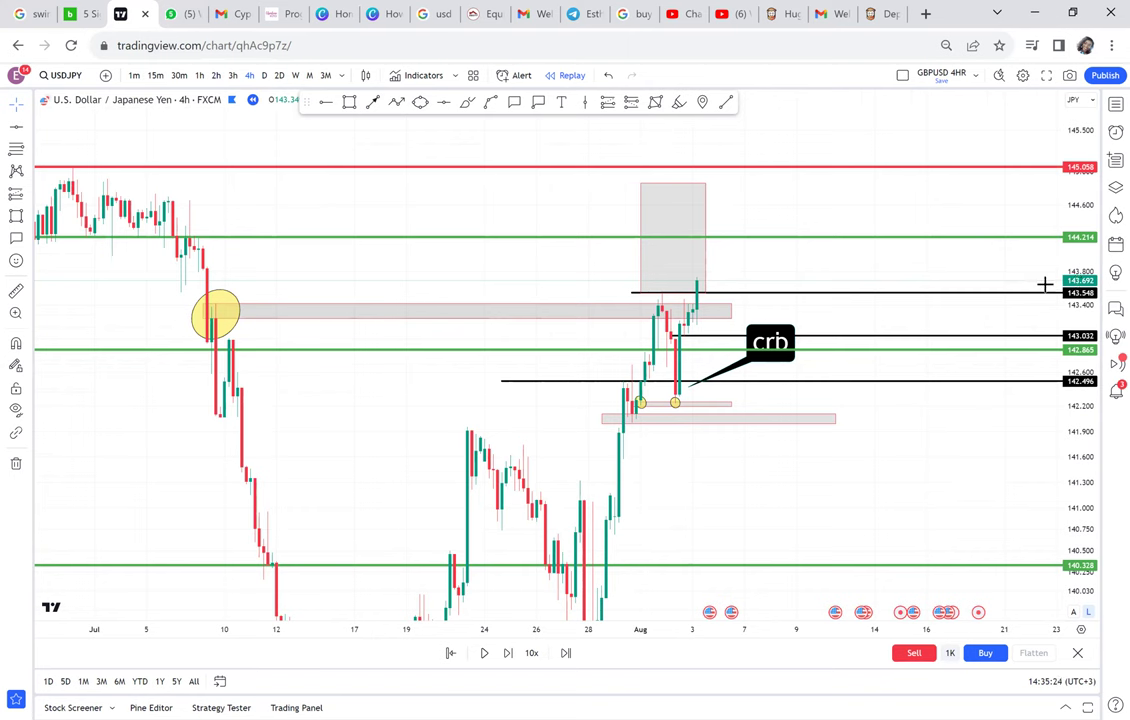
# - Switch to the 3-hour timeframe and draw a thin rectangle from about 143.50 to 143.55, just beneath the 143.548 ray
pyautogui.click(232, 76)
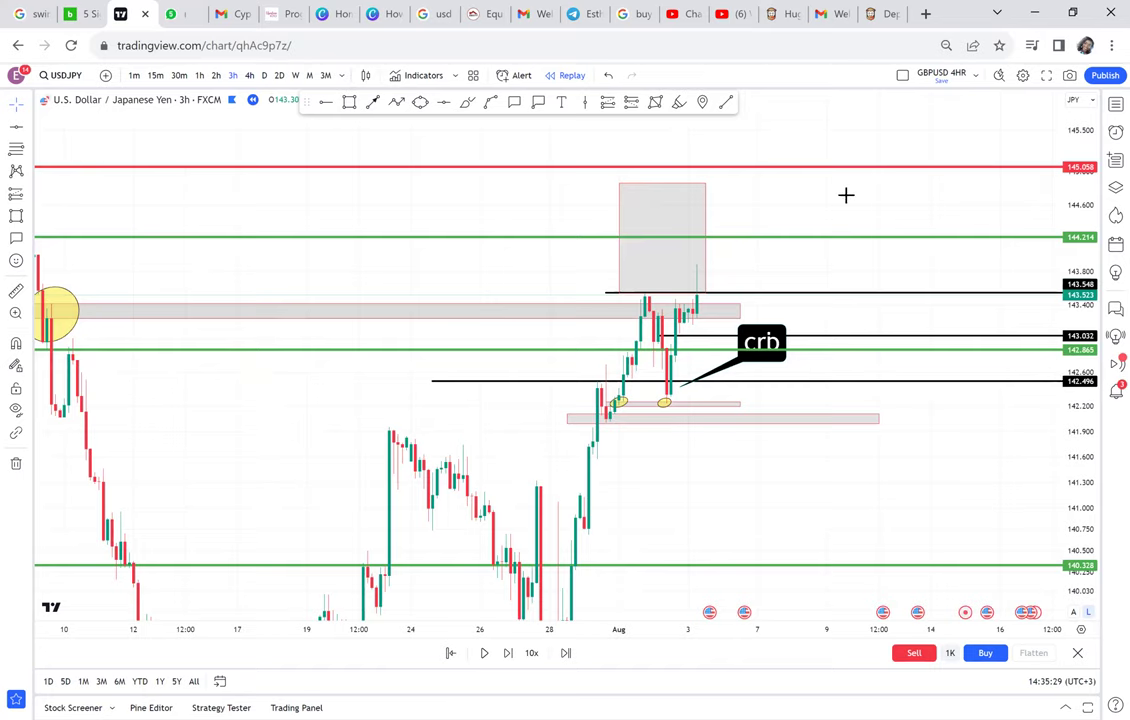
pyautogui.scroll(5, 800, 215)
pyautogui.scroll(5, 772, 288)
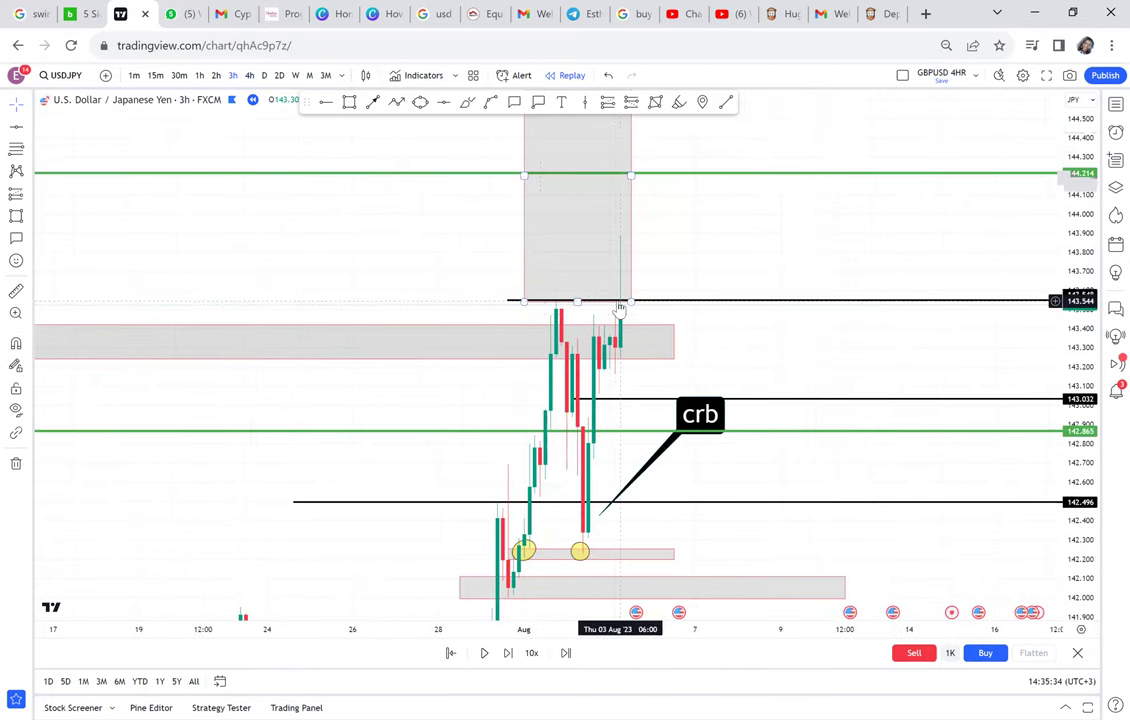
pyautogui.scroll(-4, 704, 254)
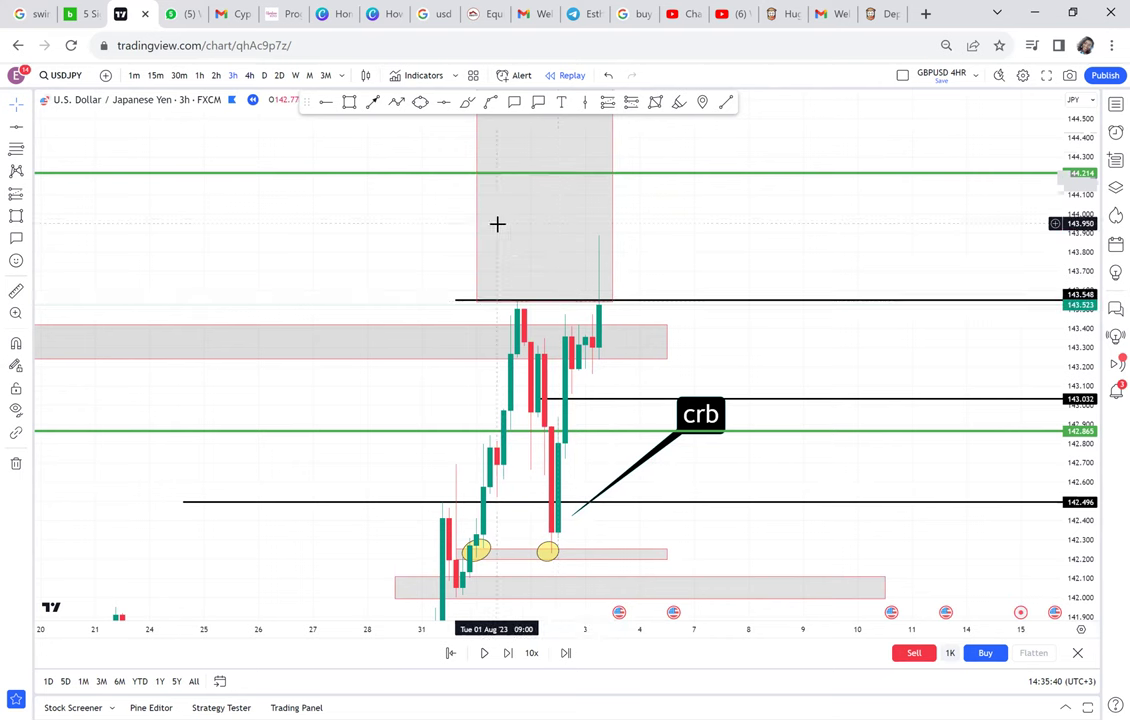
pyautogui.click(484, 300)
pyautogui.click(648, 308)
pyautogui.click(727, 264)
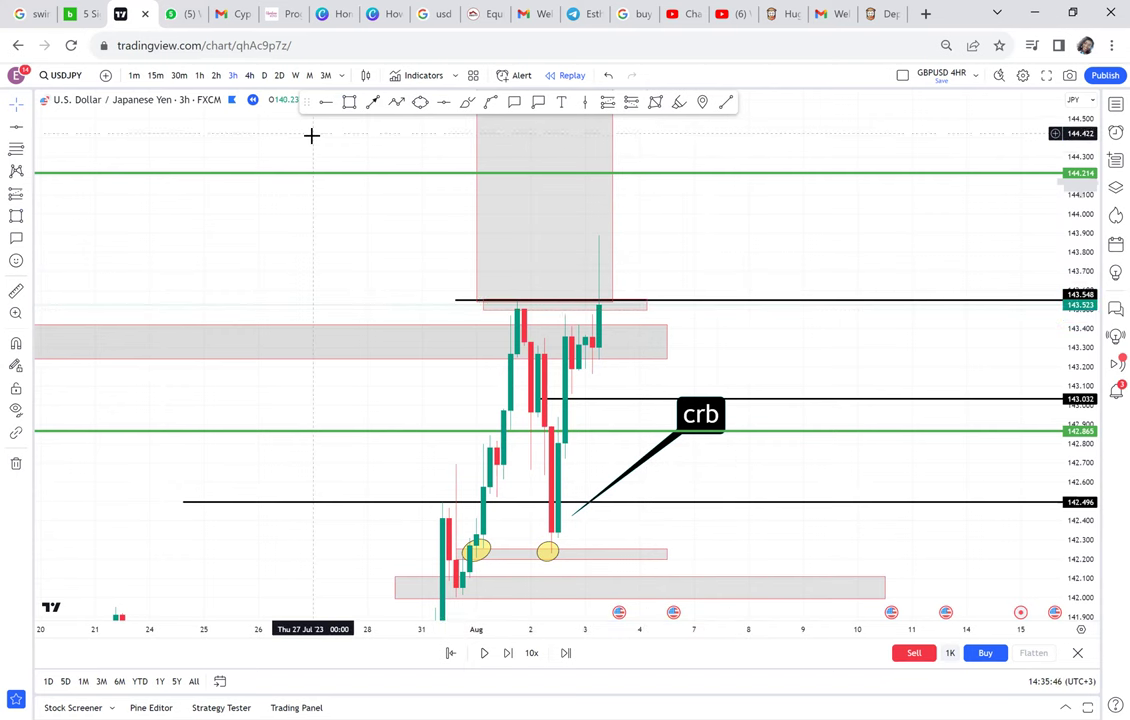
# - Compare the breakout at the thin rectangle on the 4-hour, 2-hour, 1-hour and 30-minute timeframes, and return to the 3-hour timeframe
pyautogui.click(249, 75)
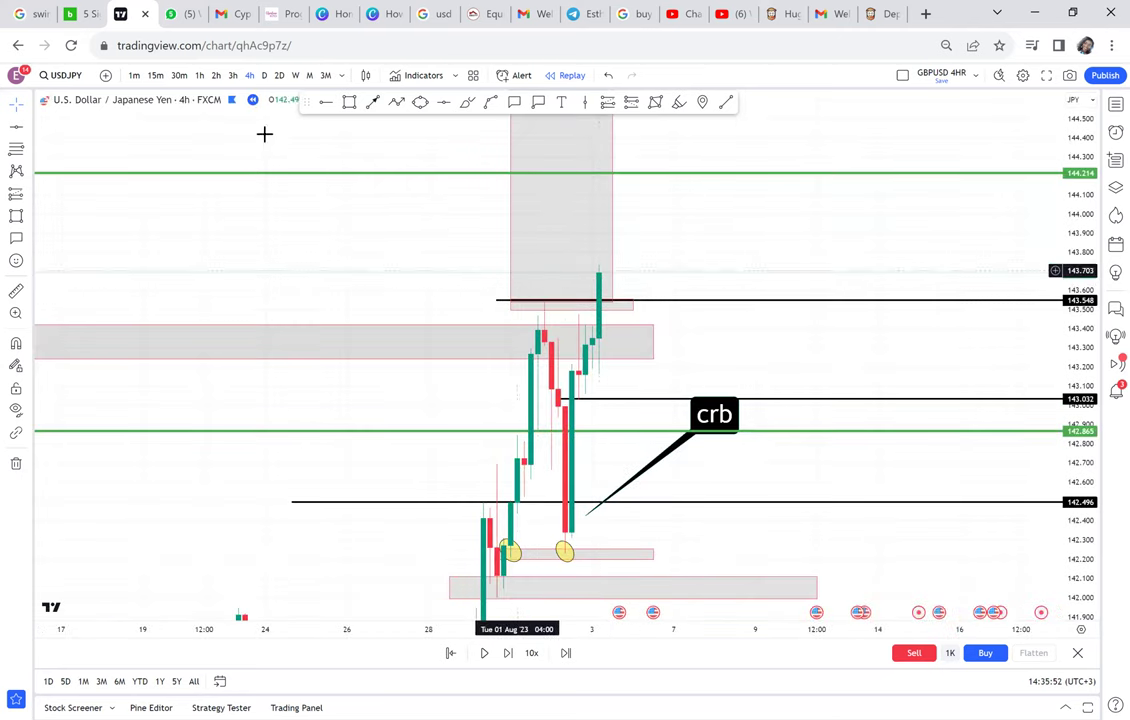
pyautogui.click(216, 76)
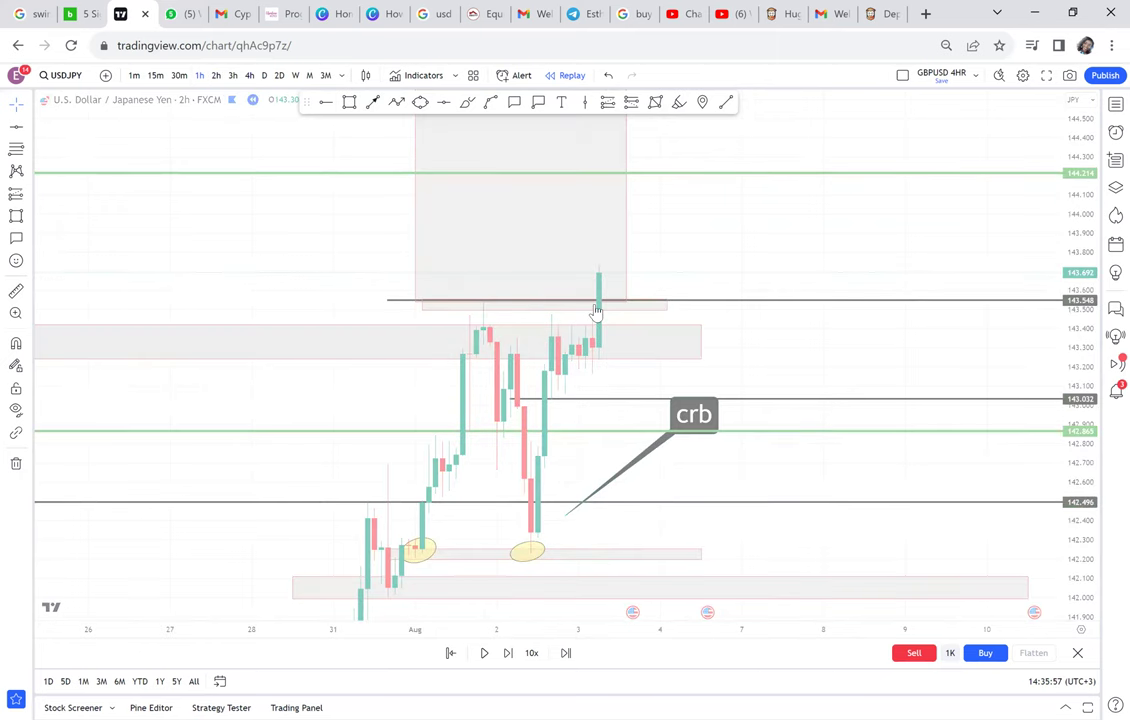
pyautogui.click(199, 76)
pyautogui.click(178, 76)
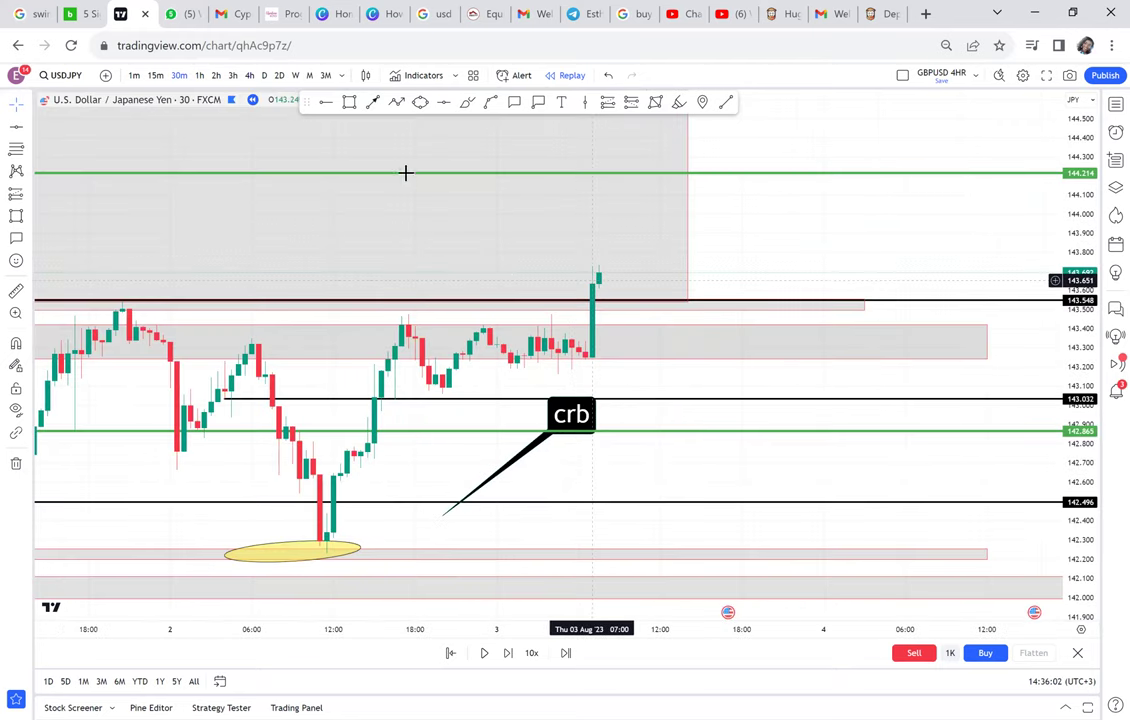
pyautogui.click(232, 78)
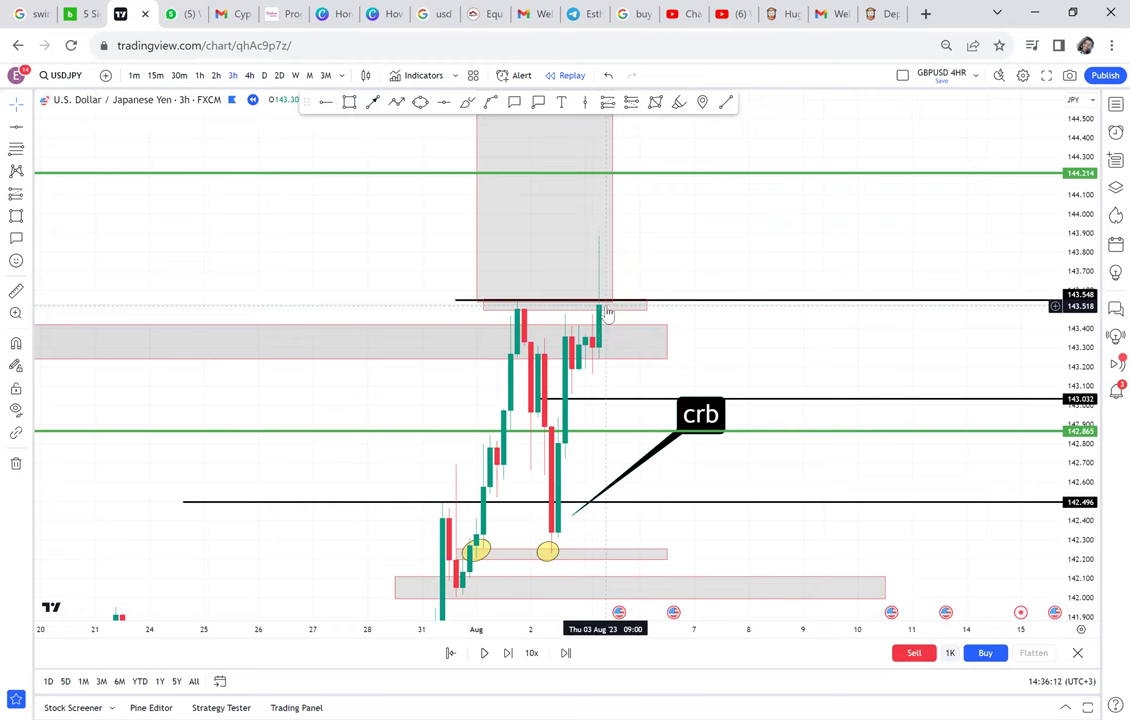
# - Delete the wide rectangle between about 143.24 and 143.42, the 143.032 ray and the crb callout
pyautogui.moveTo(696, 207); pyautogui.dragTo(647, 136)
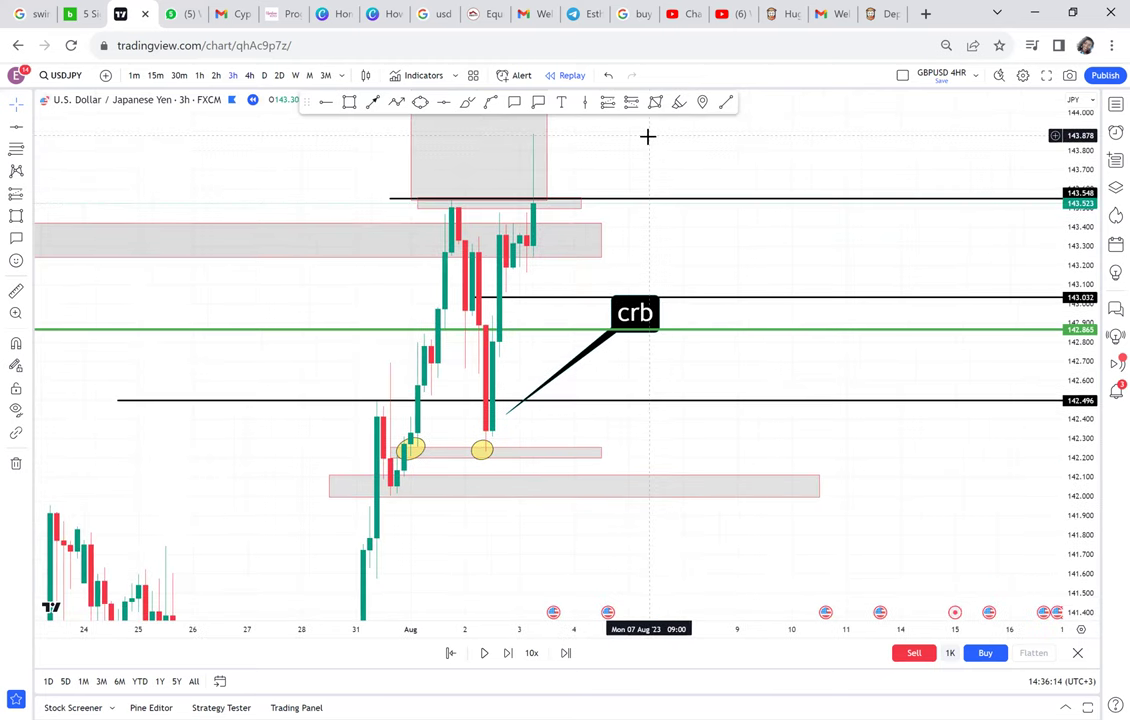
pyautogui.click(600, 228)
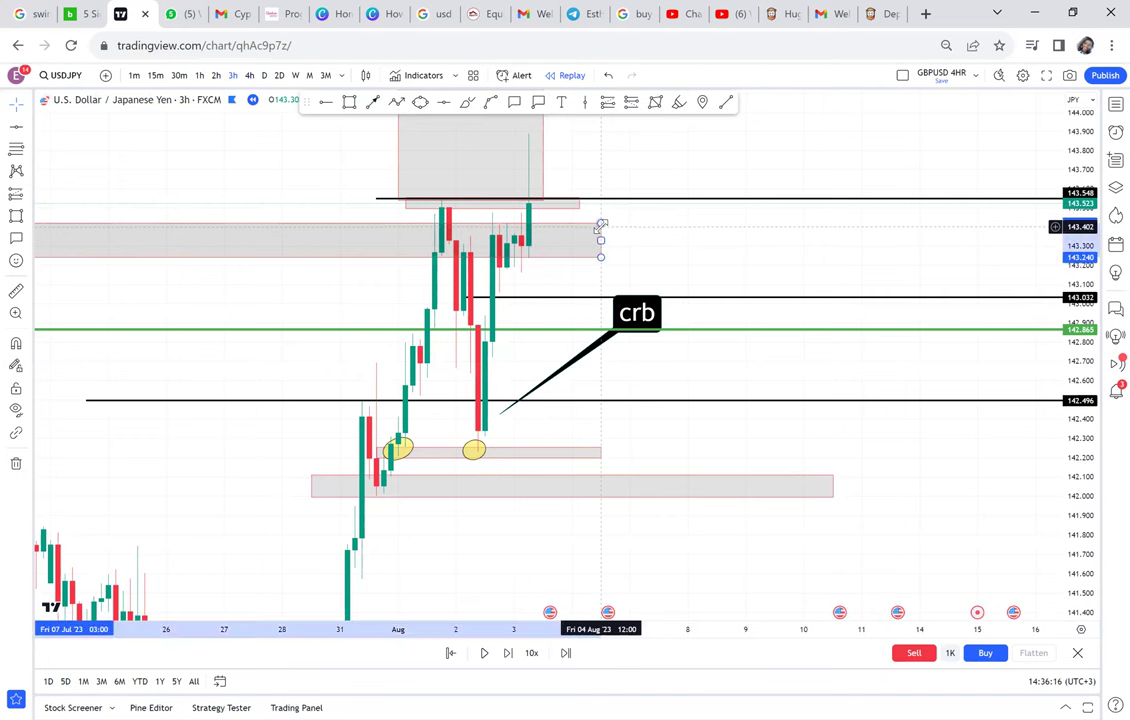
pyautogui.press('Delete')
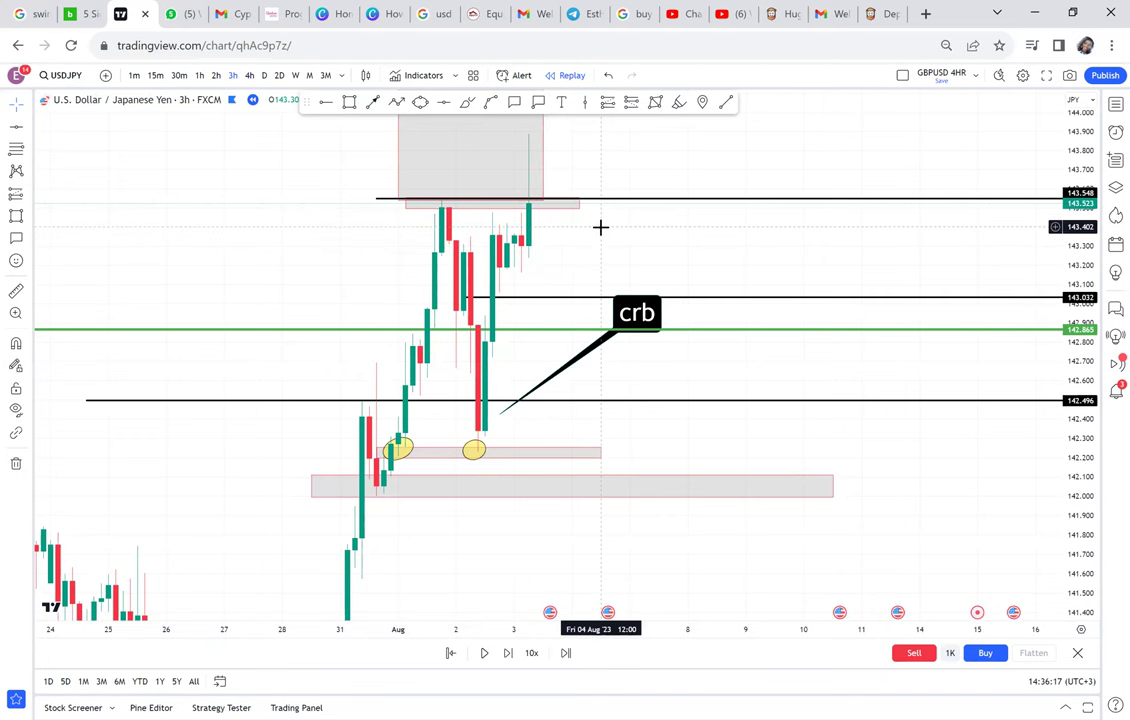
pyautogui.click(651, 296)
pyautogui.press('Delete')
pyautogui.click(647, 311)
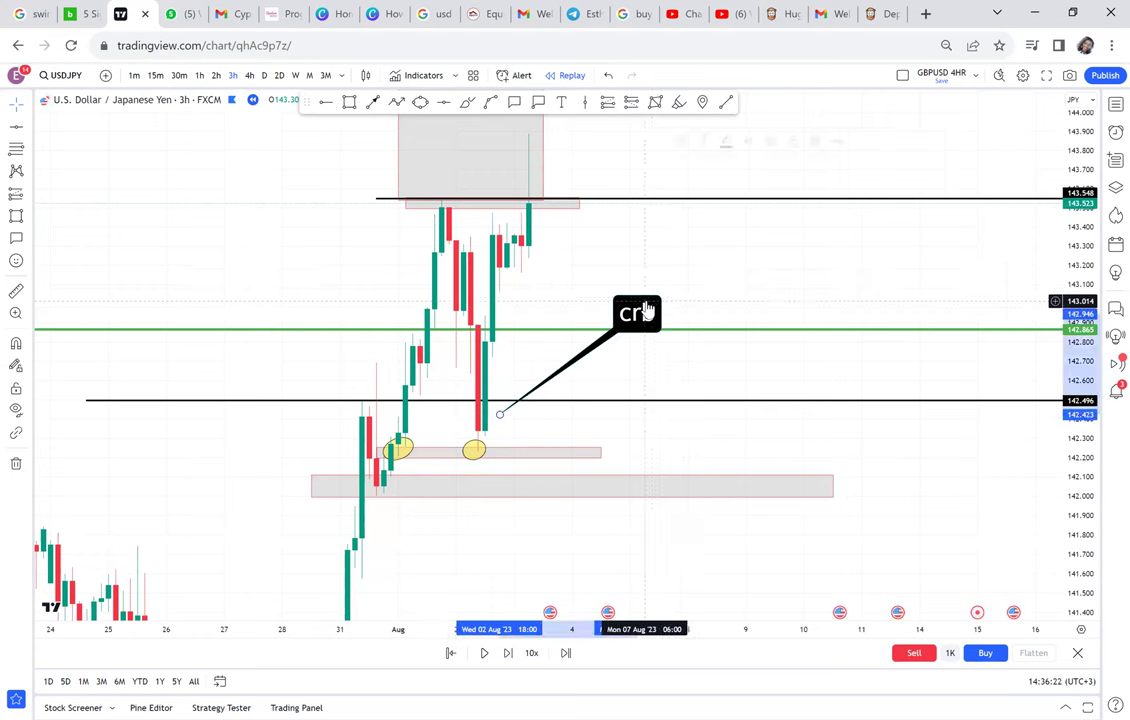
pyautogui.press('Delete')
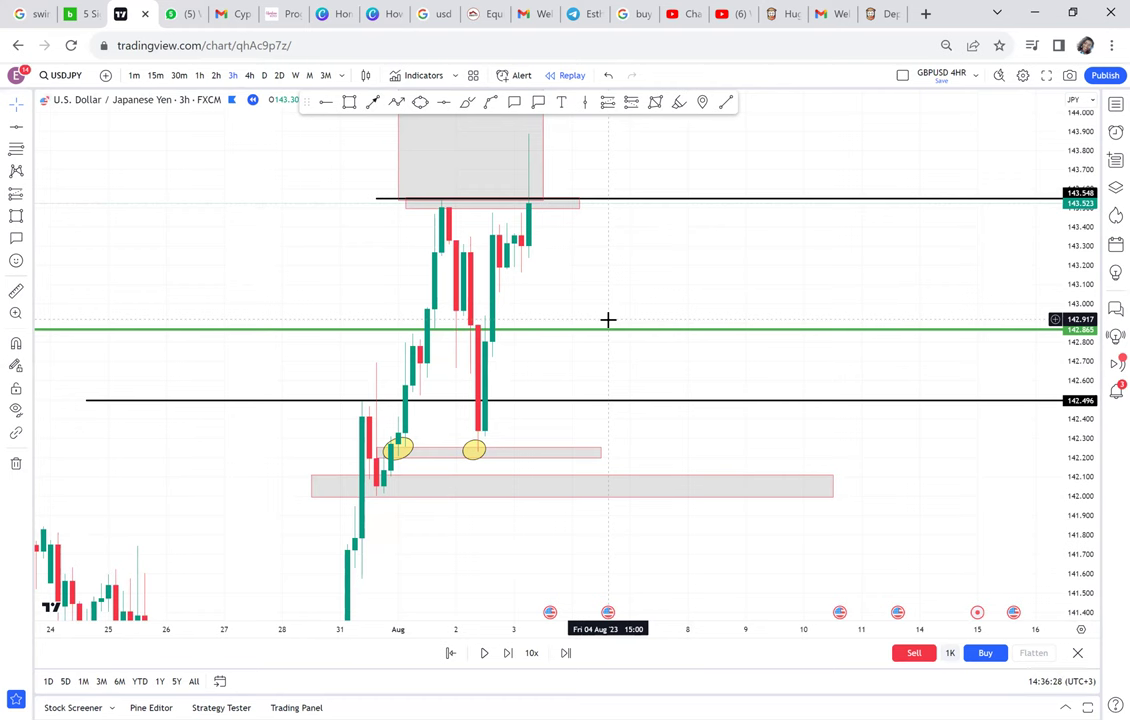
# - Measure the price distance from the 143.548 ray down to the yellow-marked support zone, and clear the measurement
pyautogui.click(22, 290)
pyautogui.click(369, 198)
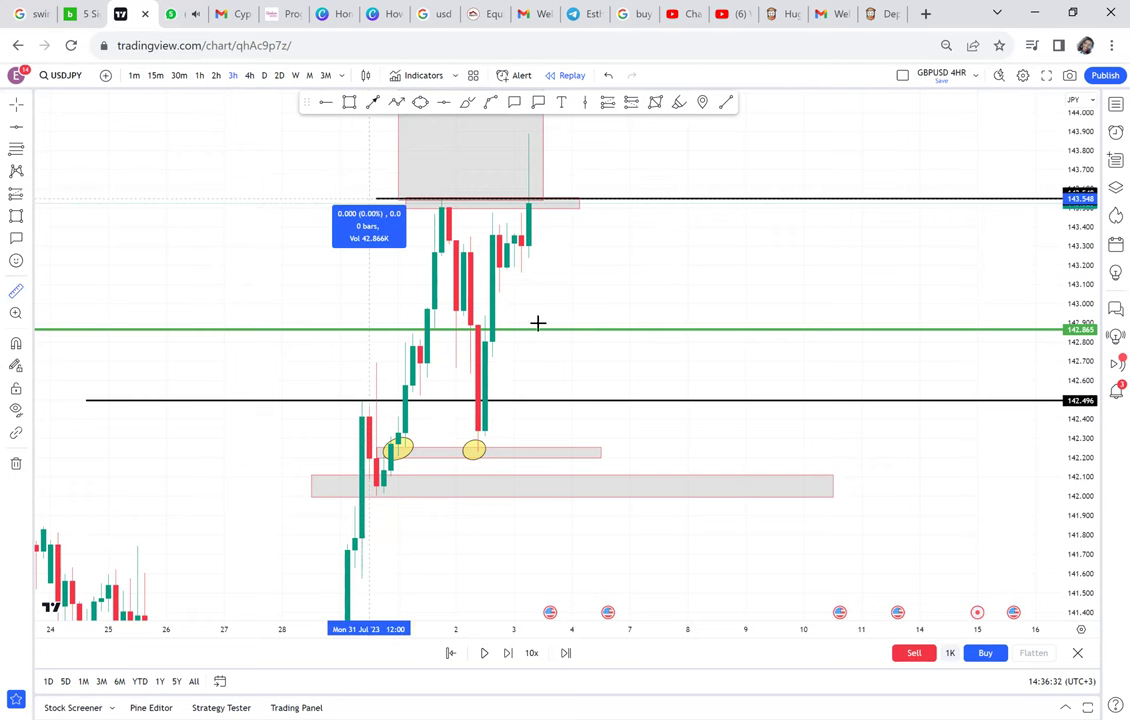
pyautogui.click(739, 453)
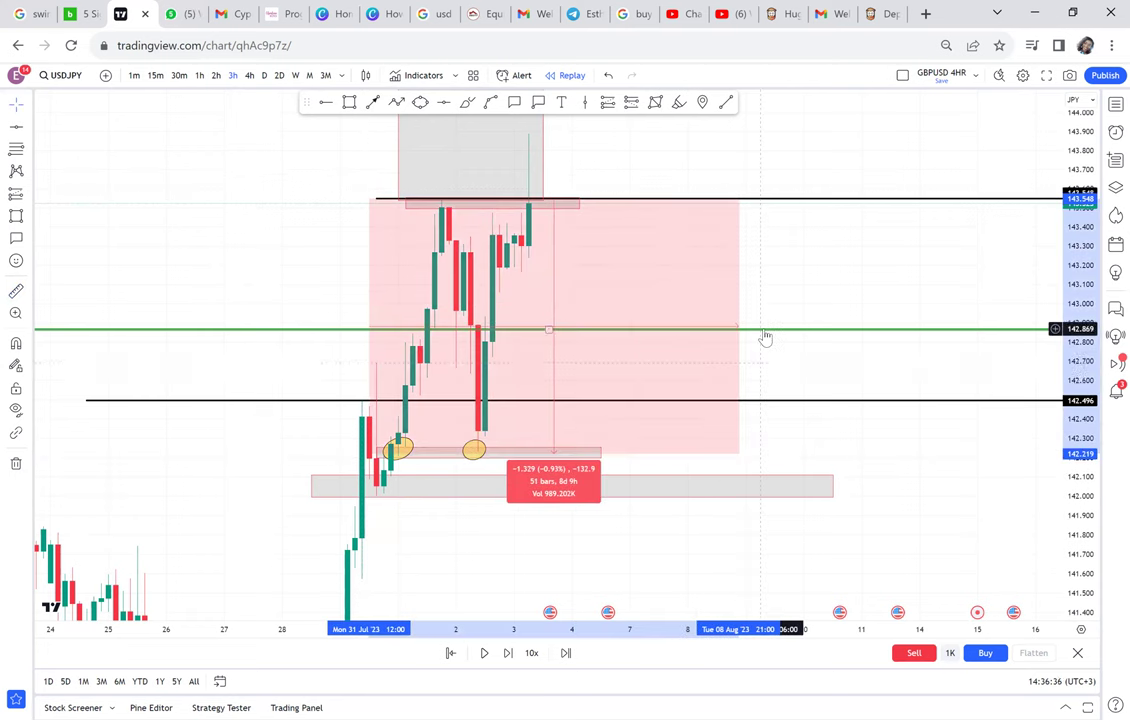
pyautogui.click(765, 338)
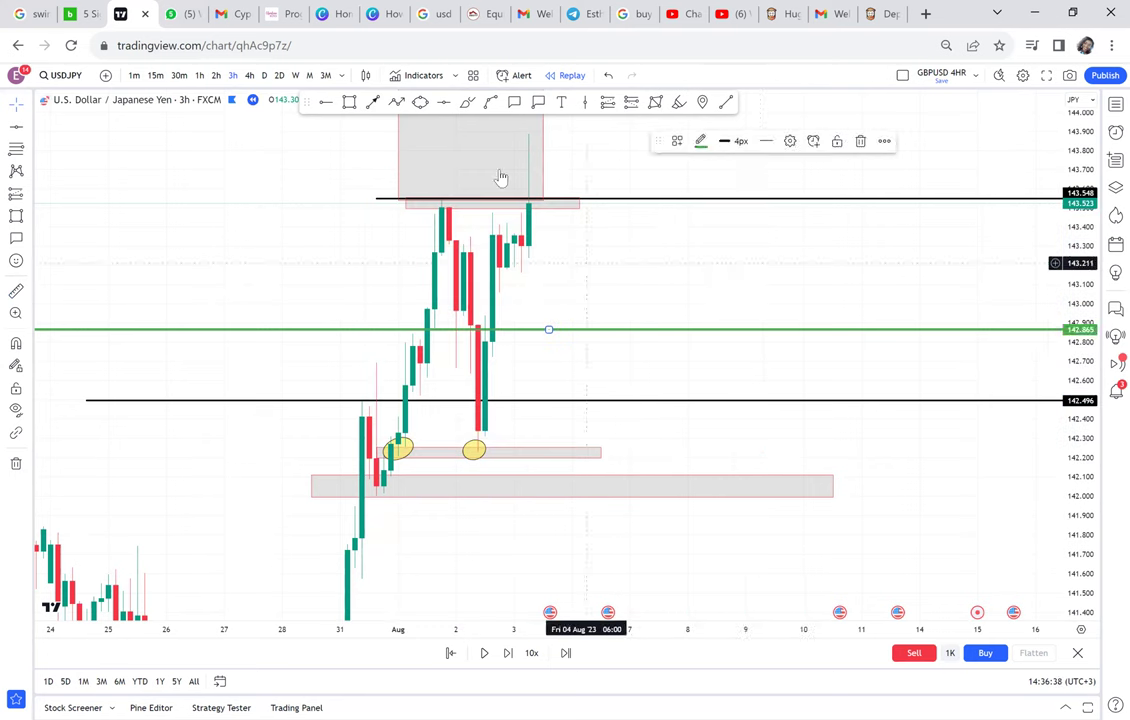
# - Draw a horizontal ray at about 143.153 from the 2 August candle and add a callout reading csb beside the latest bullish candle
pyautogui.click(327, 102)
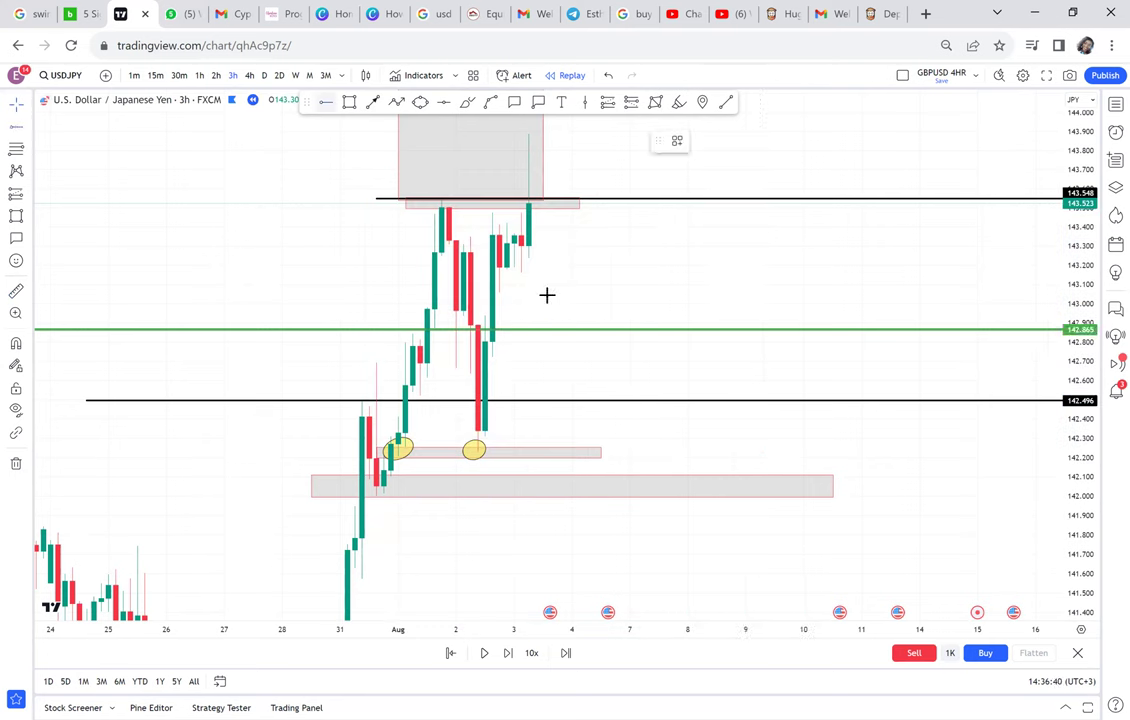
pyautogui.click(492, 273)
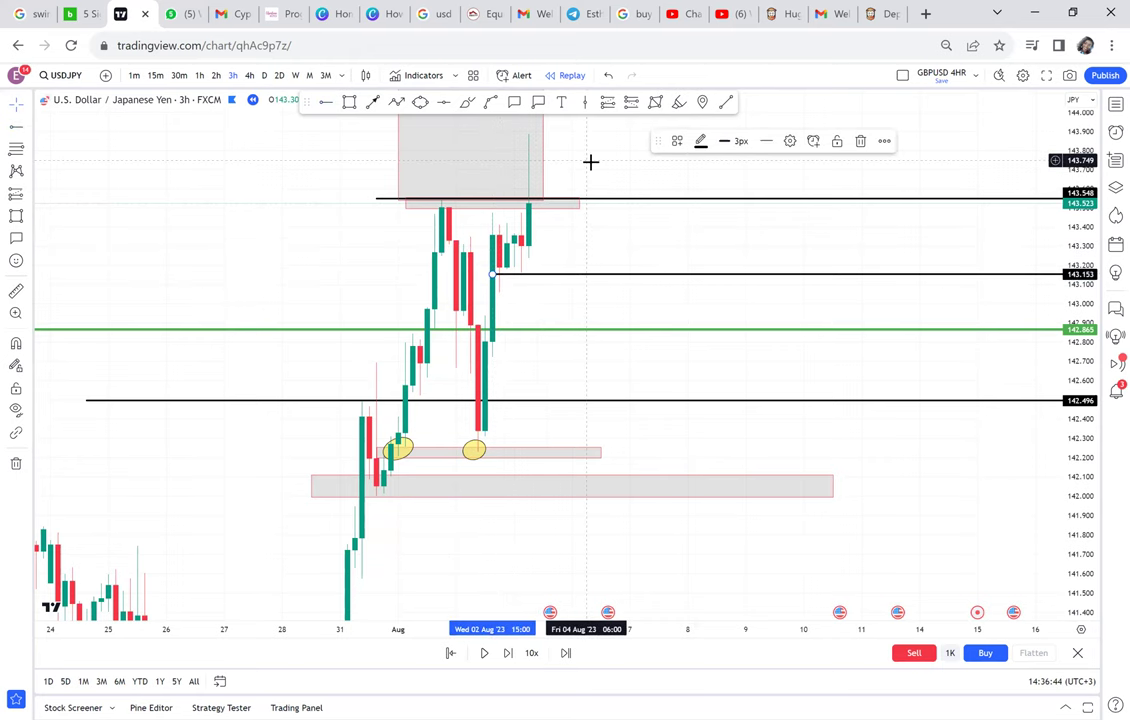
pyautogui.moveTo(586, 160); pyautogui.dragTo(518, 180)
pyautogui.click(514, 104)
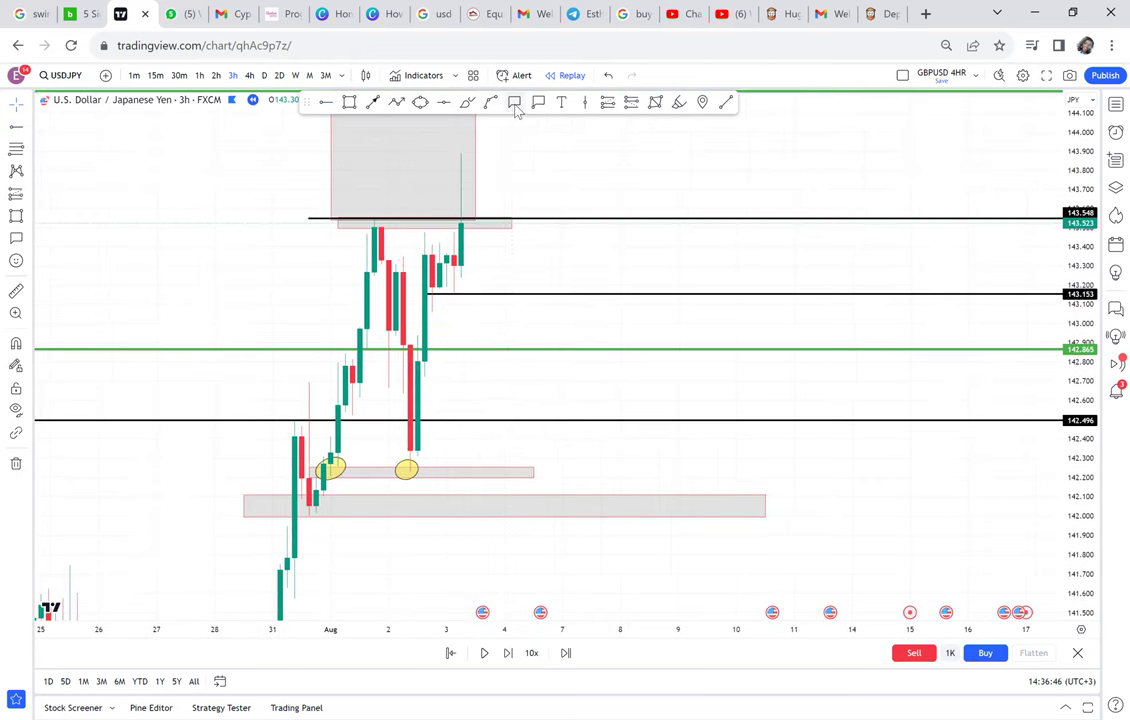
pyautogui.click(575, 188)
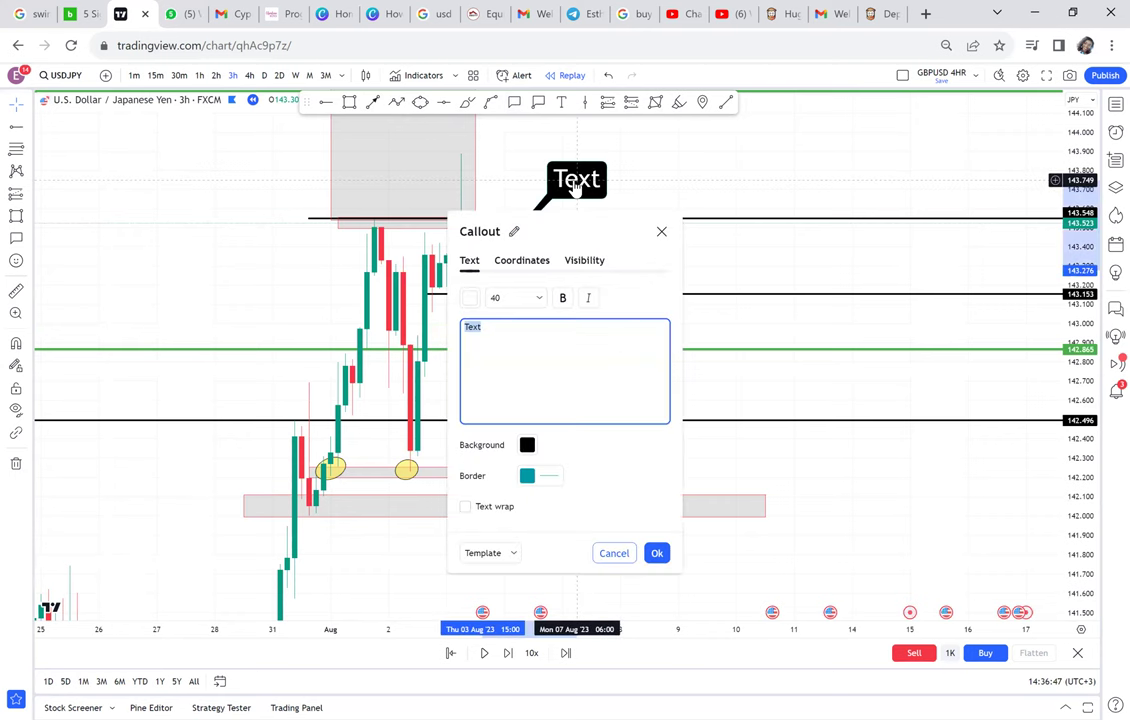
pyautogui.write('c')
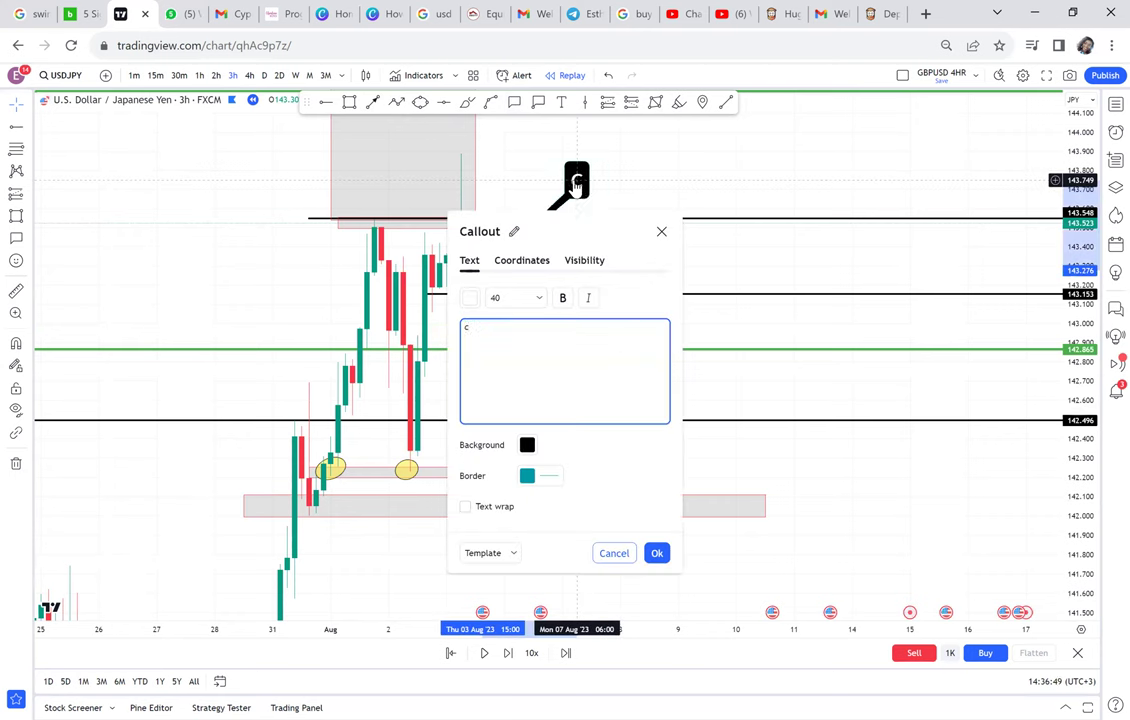
pyautogui.write('sb')
pyautogui.click(734, 180)
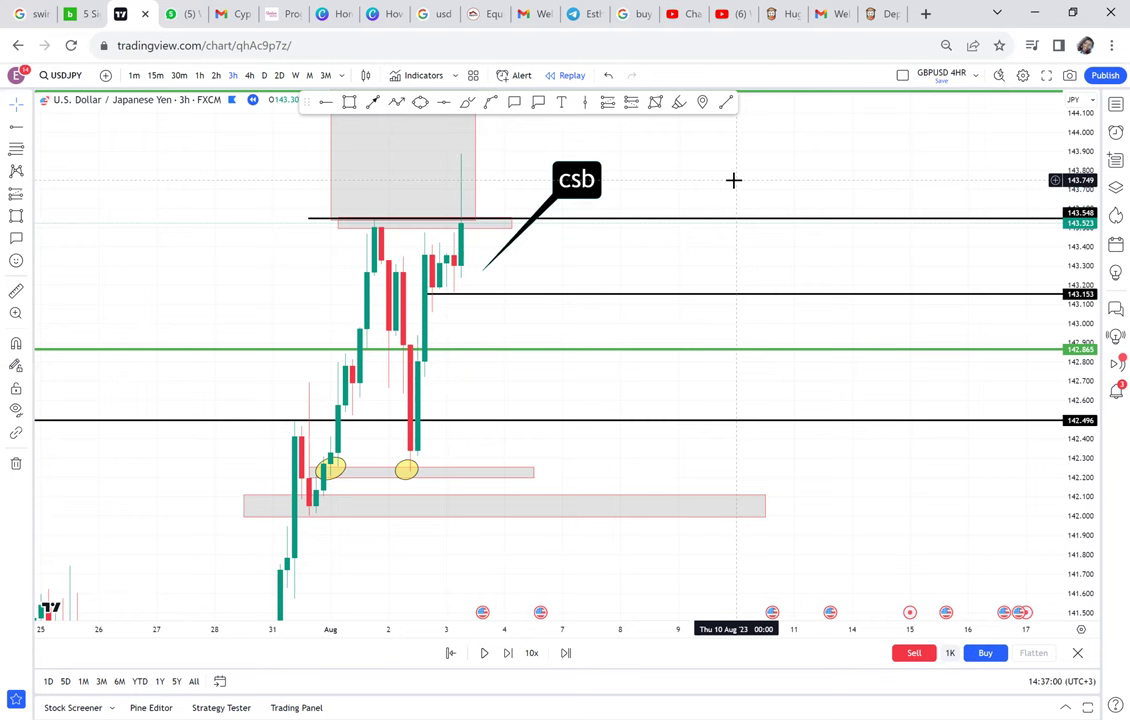
# - Advance the replay one bar and draw a red horizontal line at about 142.225 through the yellow-marked support zone
pyautogui.click(508, 653)
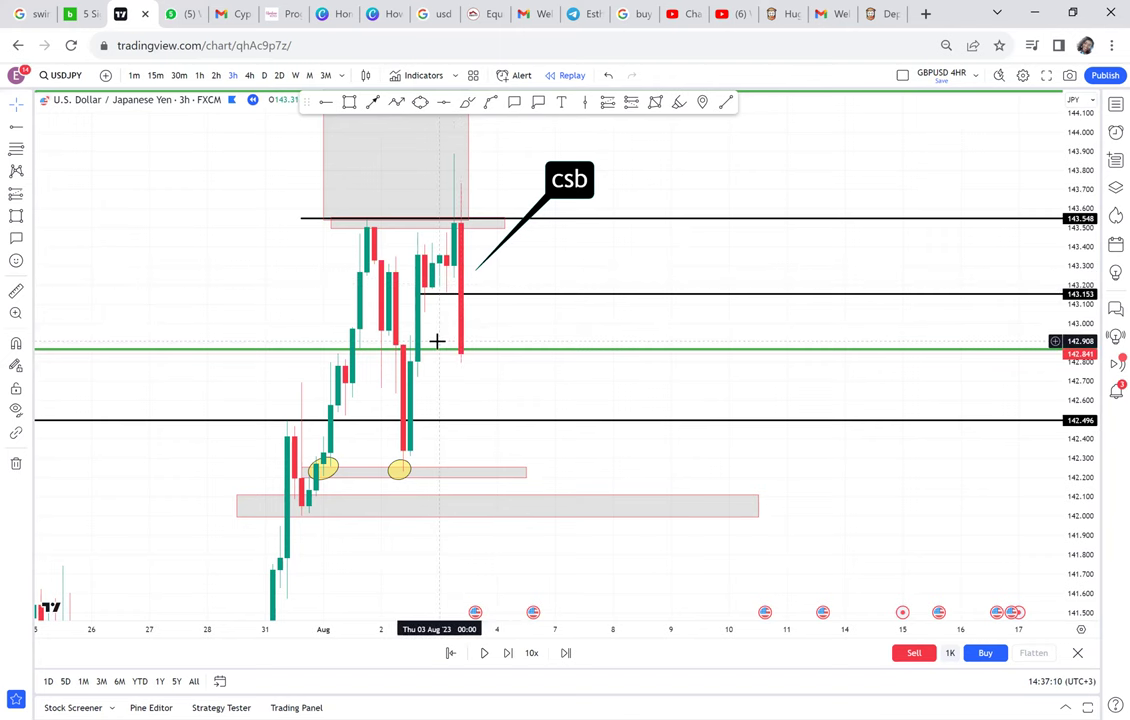
pyautogui.moveTo(523, 305); pyautogui.dragTo(604, 211)
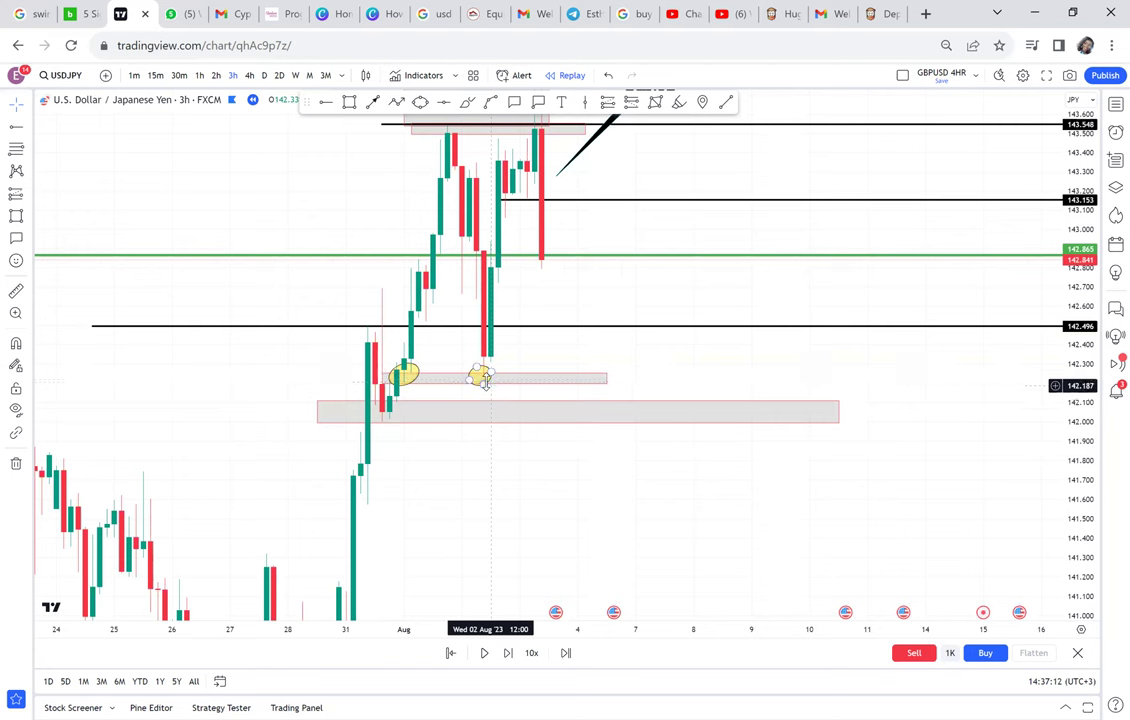
pyautogui.click(437, 110)
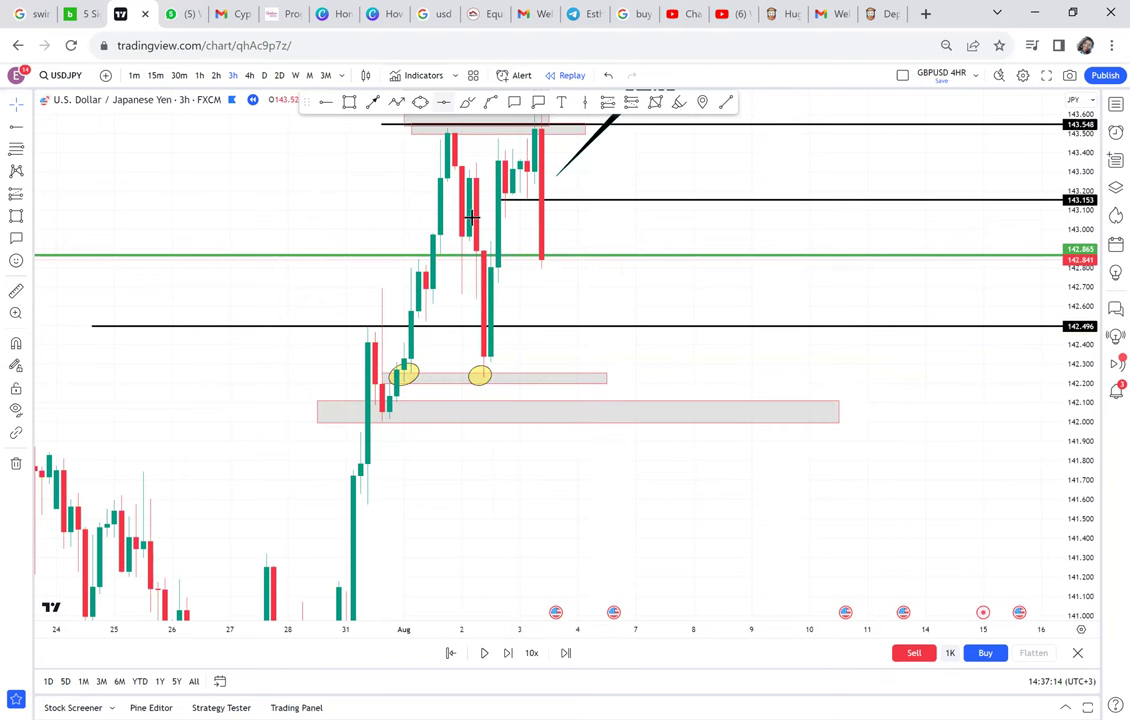
pyautogui.click(445, 378)
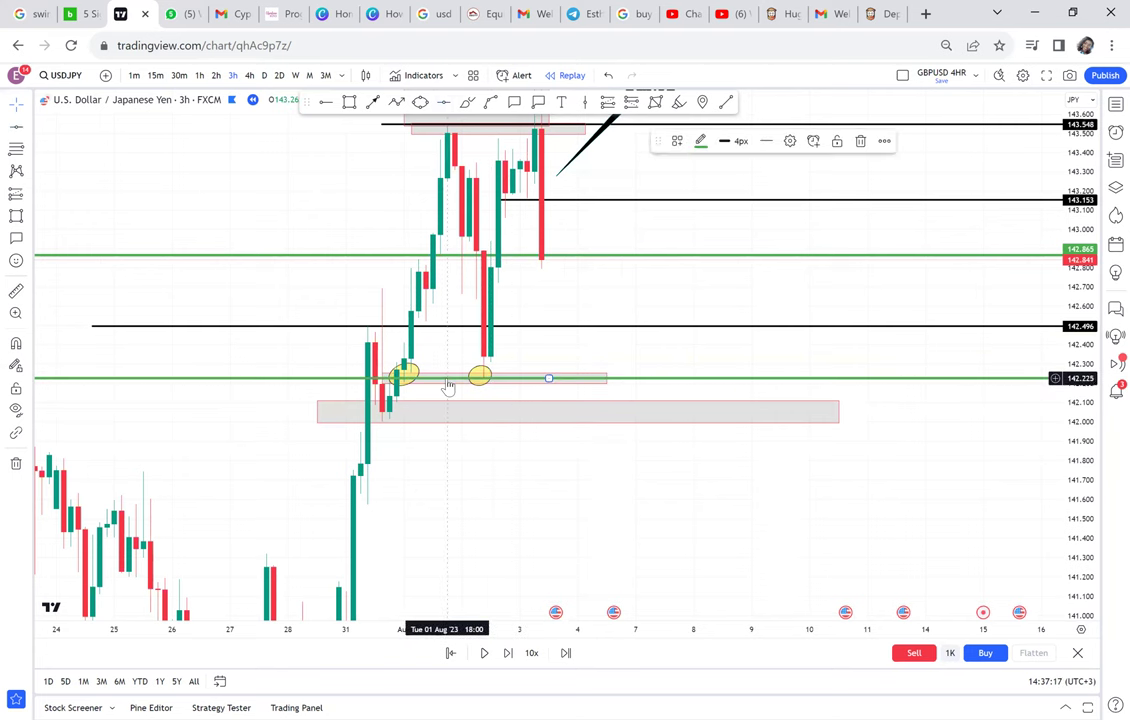
pyautogui.click(701, 141)
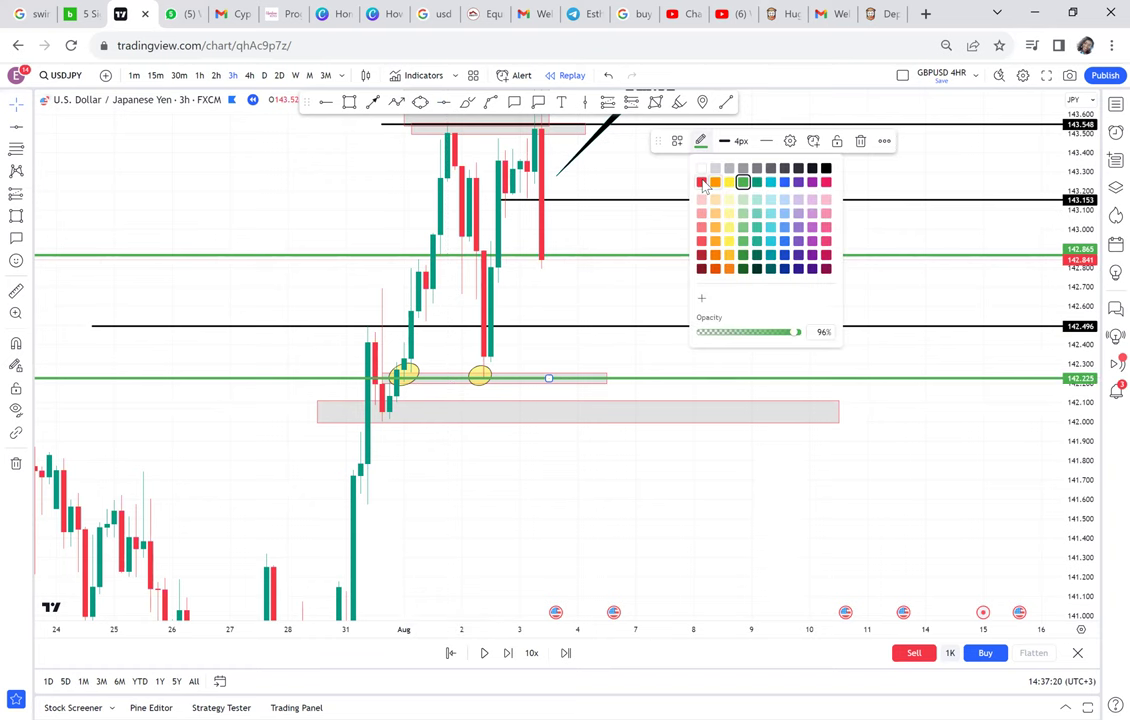
pyautogui.click(702, 182)
# - Place a short position with entry at about 142.833 near the last candle's close and target at about 142.222 on the red line
pyautogui.scroll(1, 648, 192)
pyautogui.moveTo(648, 200); pyautogui.dragTo(615, 247)
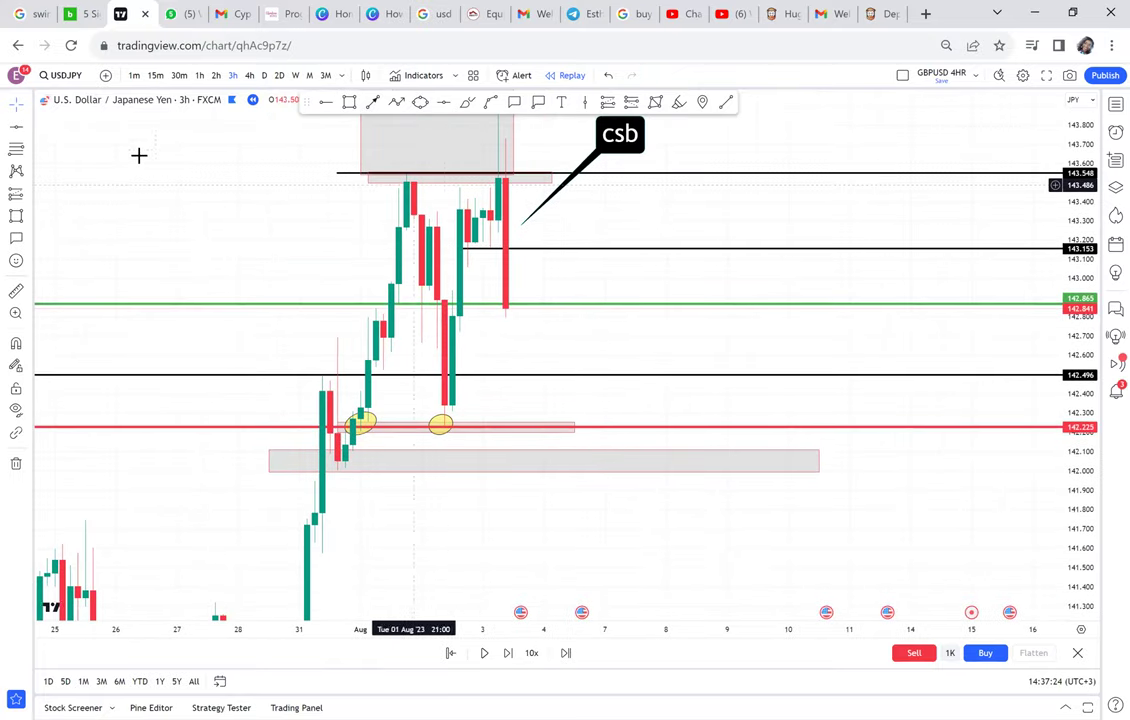
pyautogui.click(24, 191)
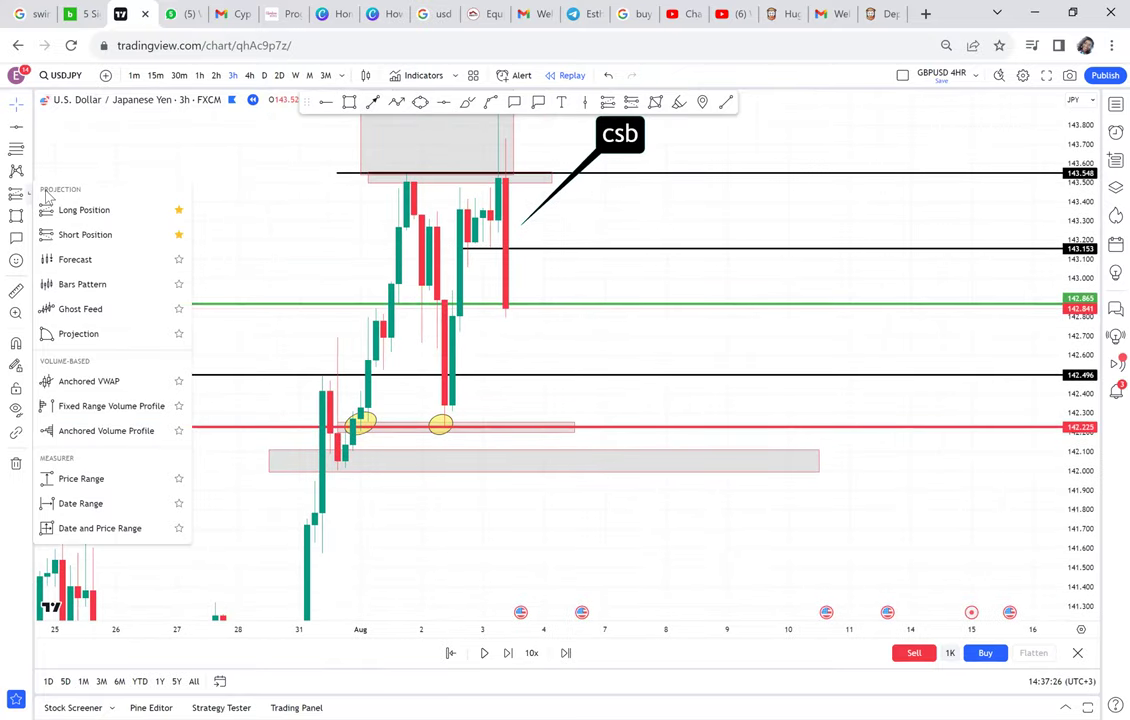
pyautogui.click(98, 234)
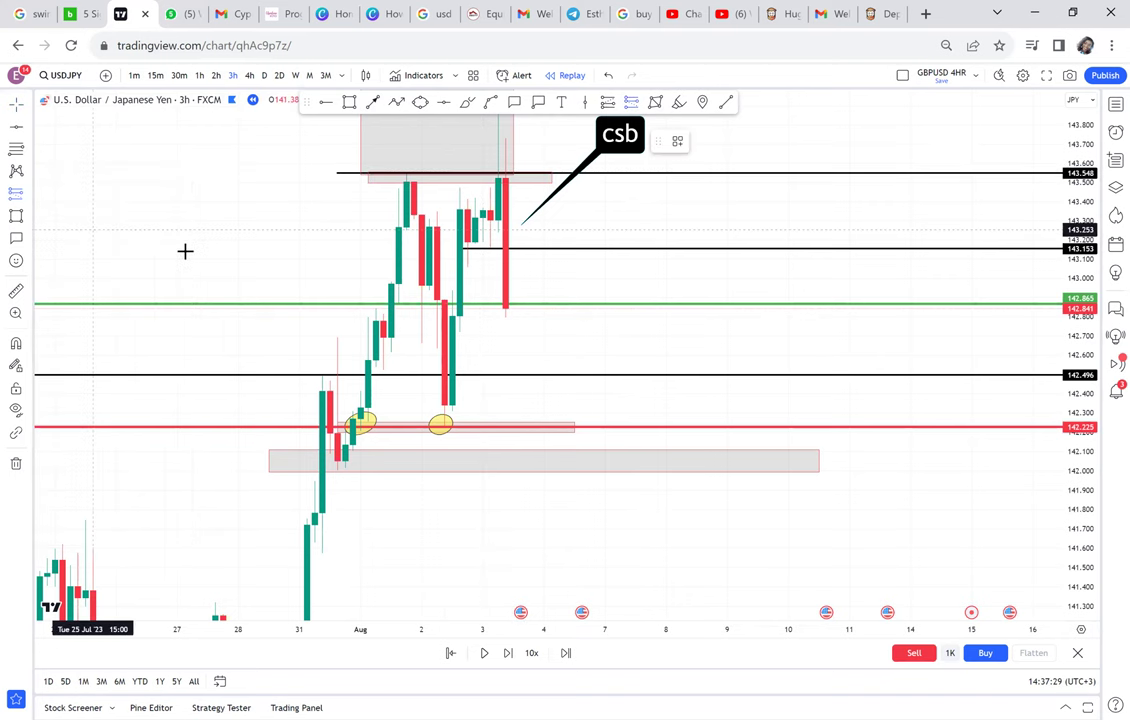
pyautogui.click(498, 310)
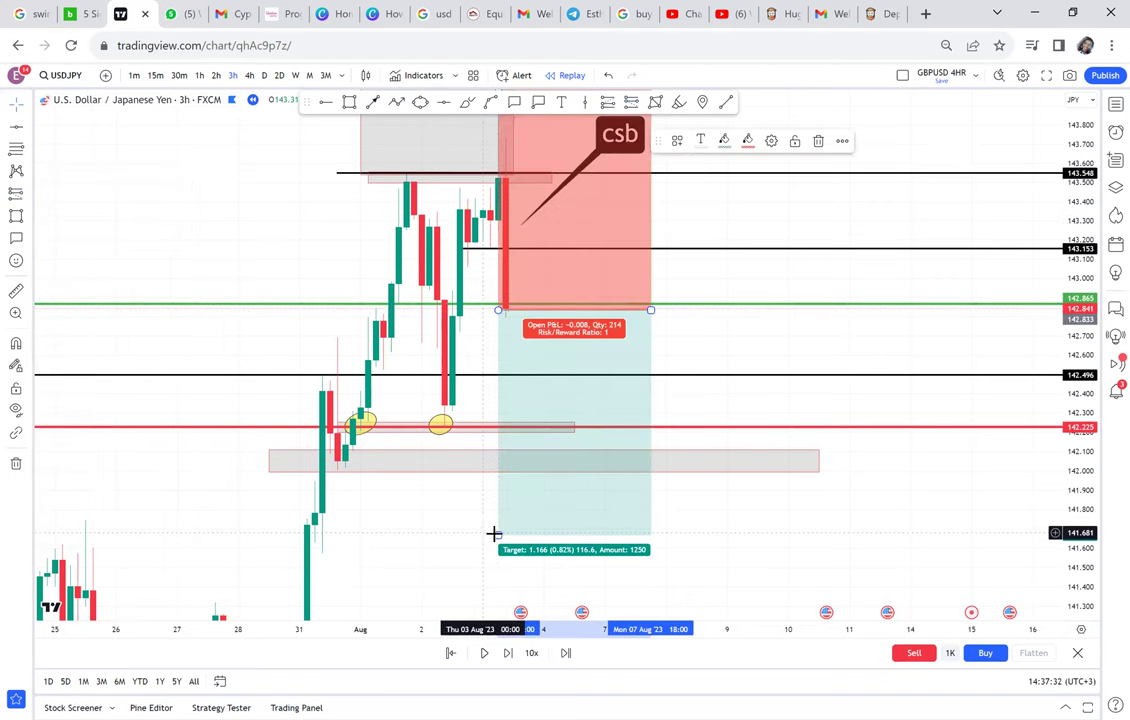
pyautogui.moveTo(494, 534); pyautogui.dragTo(521, 427)
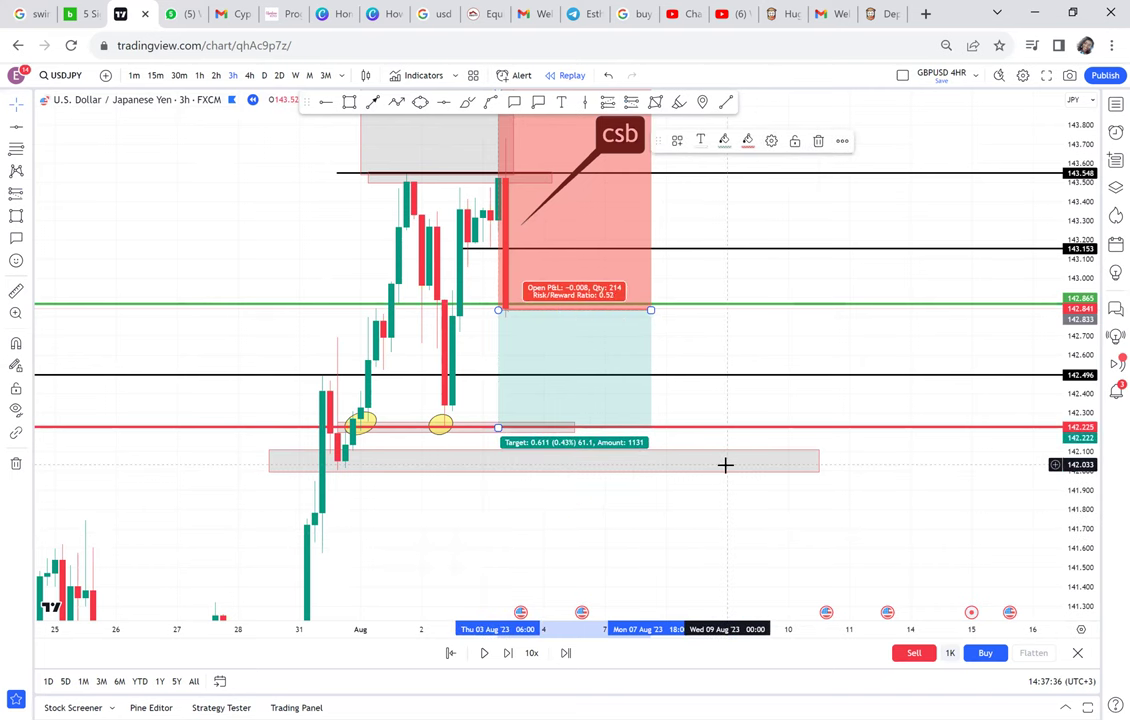
pyautogui.click(725, 465)
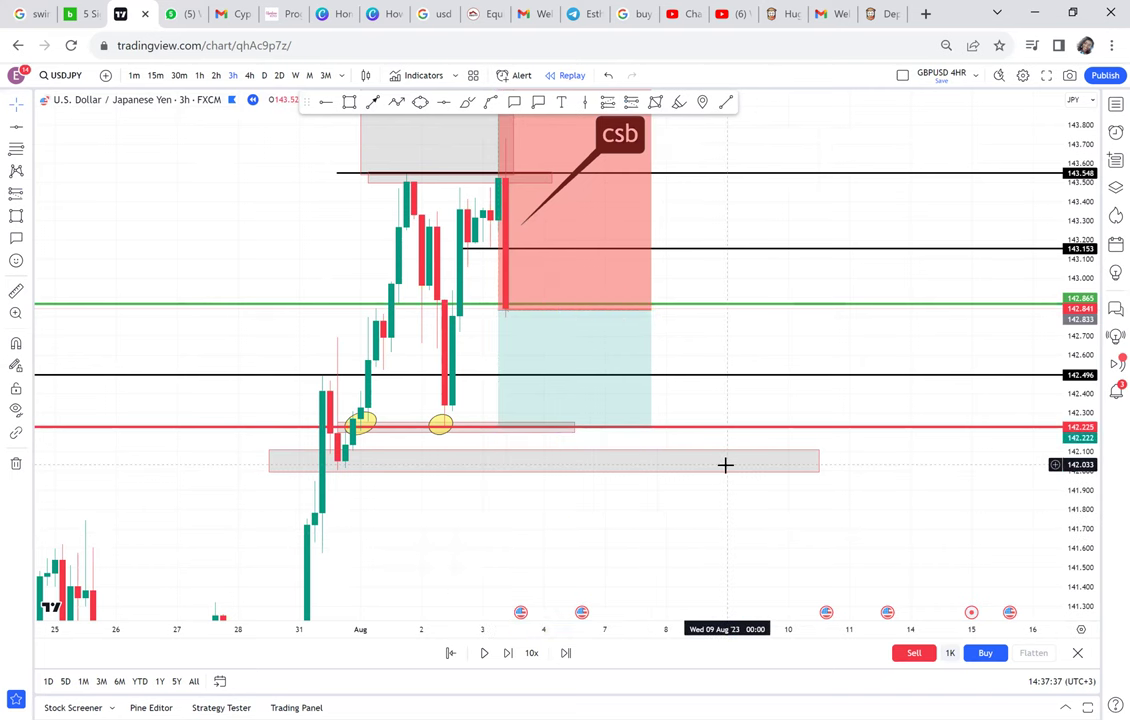
# - Measure the price distance from the short entry down to the yellow-marked support zone, and clear the measurement
pyautogui.click(16, 291)
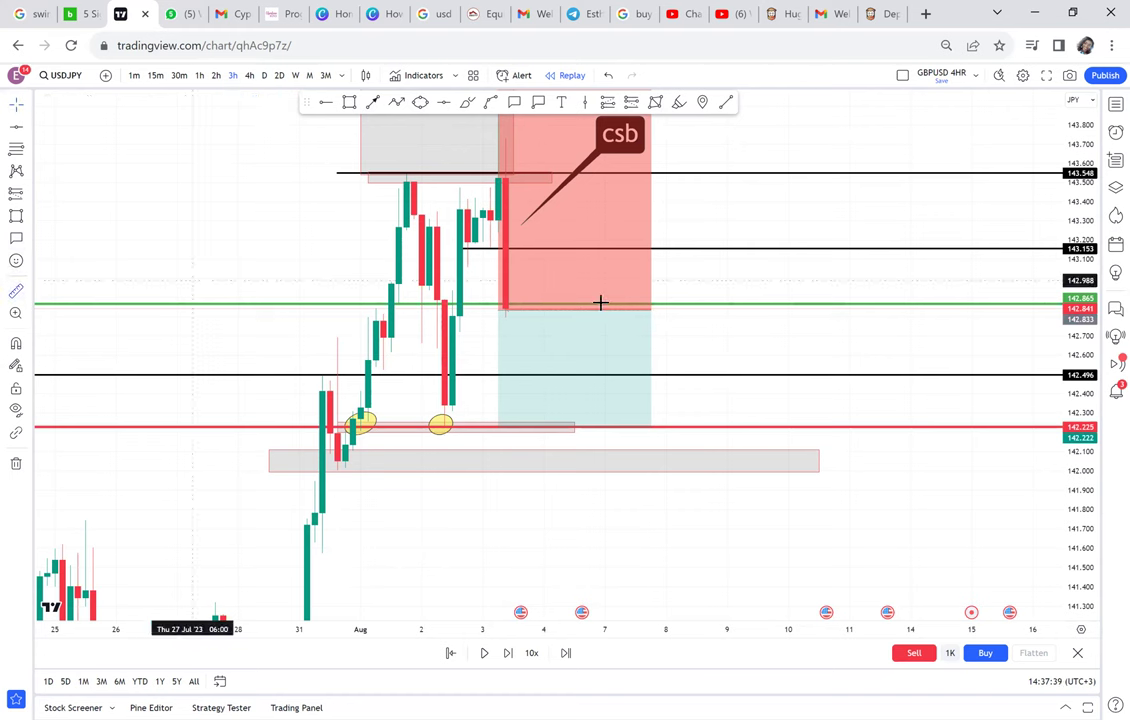
pyautogui.click(512, 309)
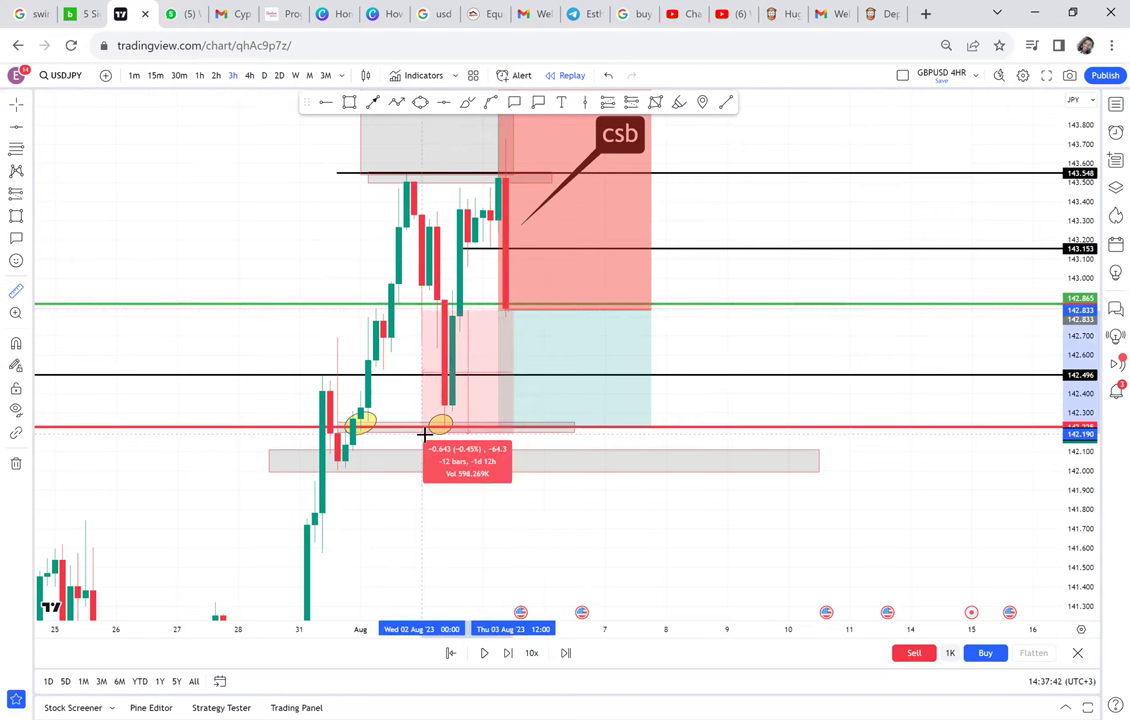
pyautogui.click(424, 434)
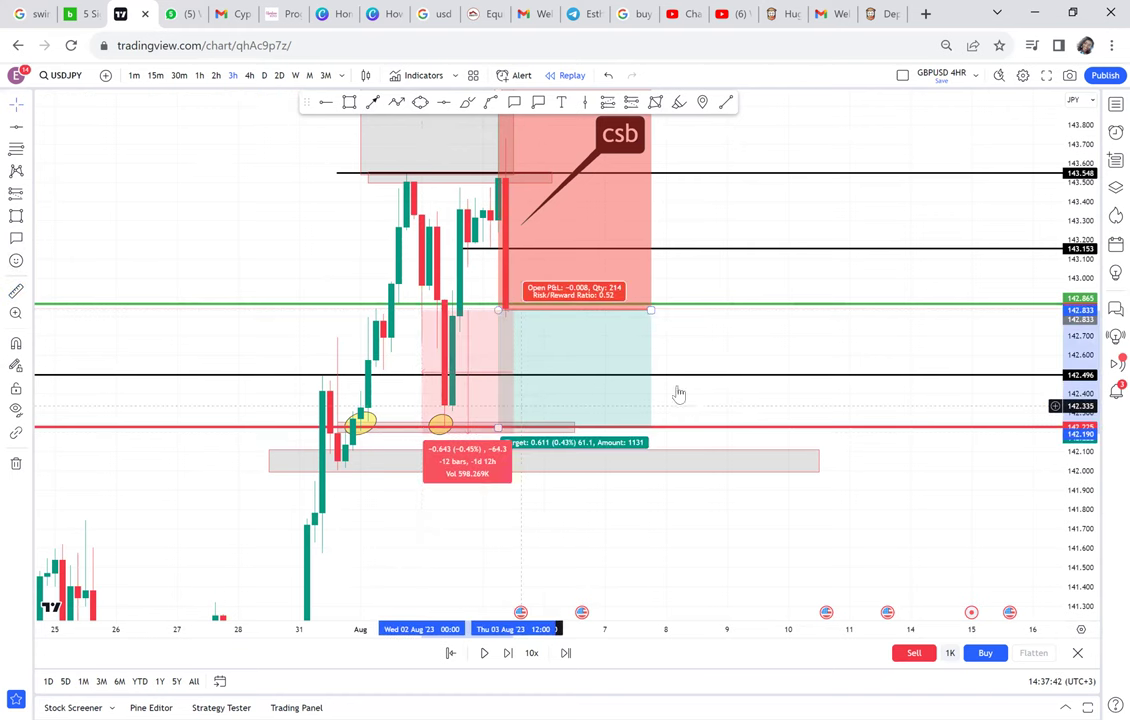
pyautogui.click(778, 318)
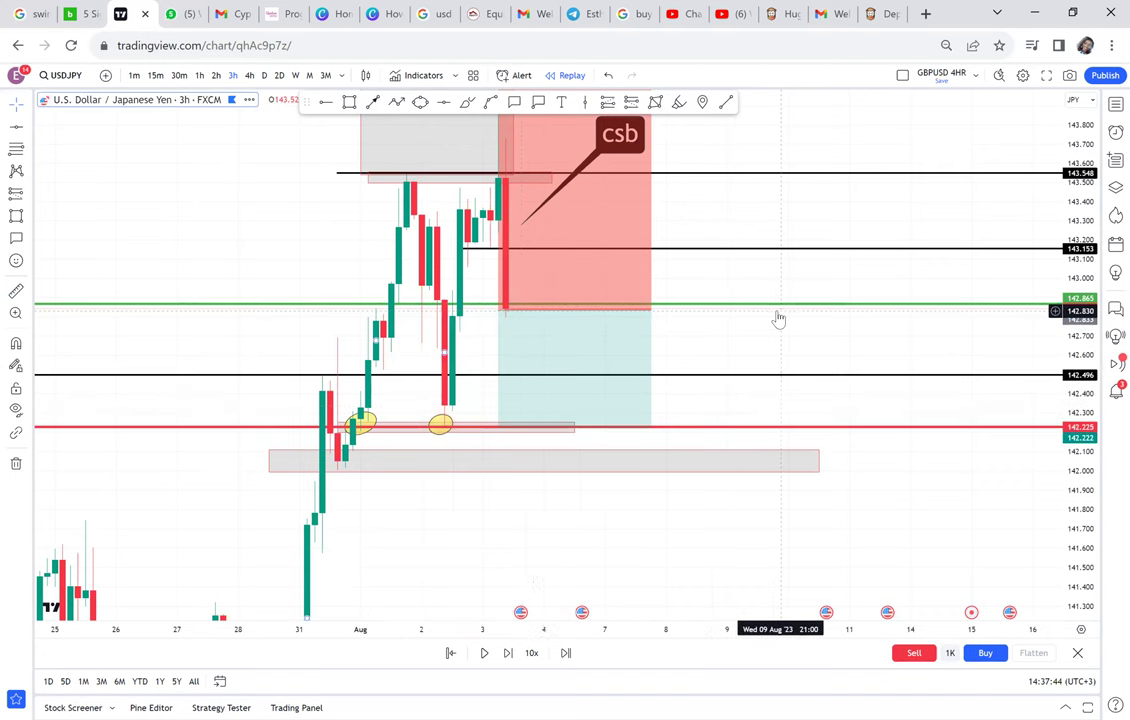
# - Advance the replay three bars to test the short position against its target
pyautogui.doubleClick(508, 652)
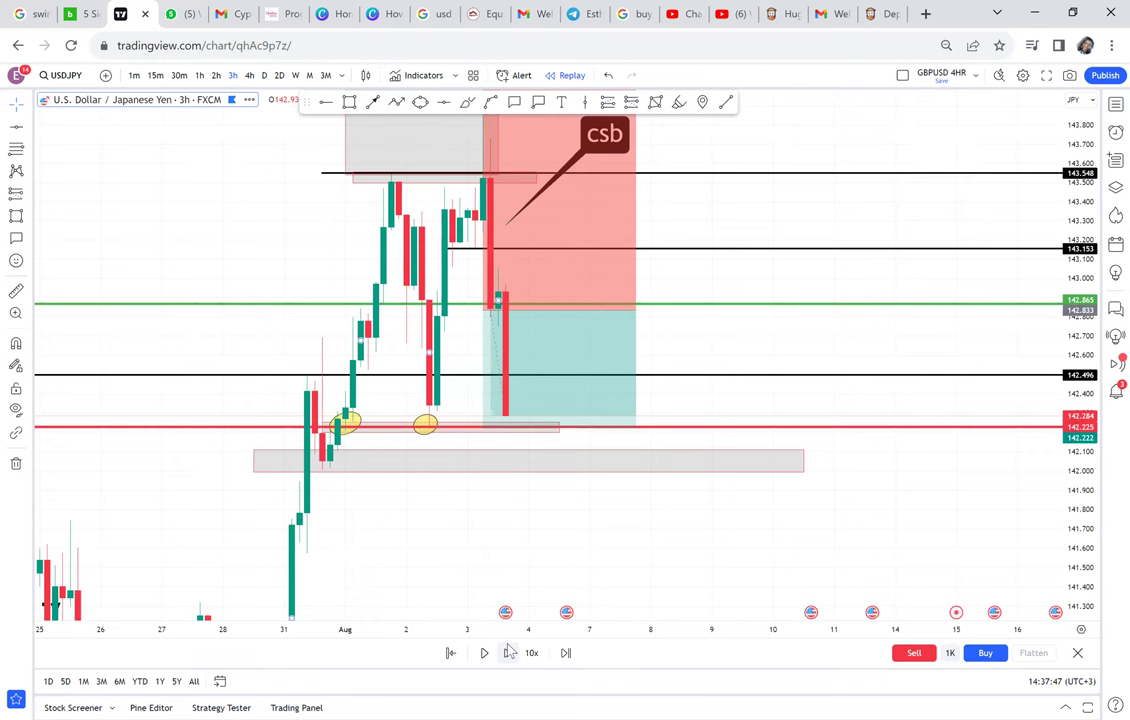
pyautogui.click(508, 652)
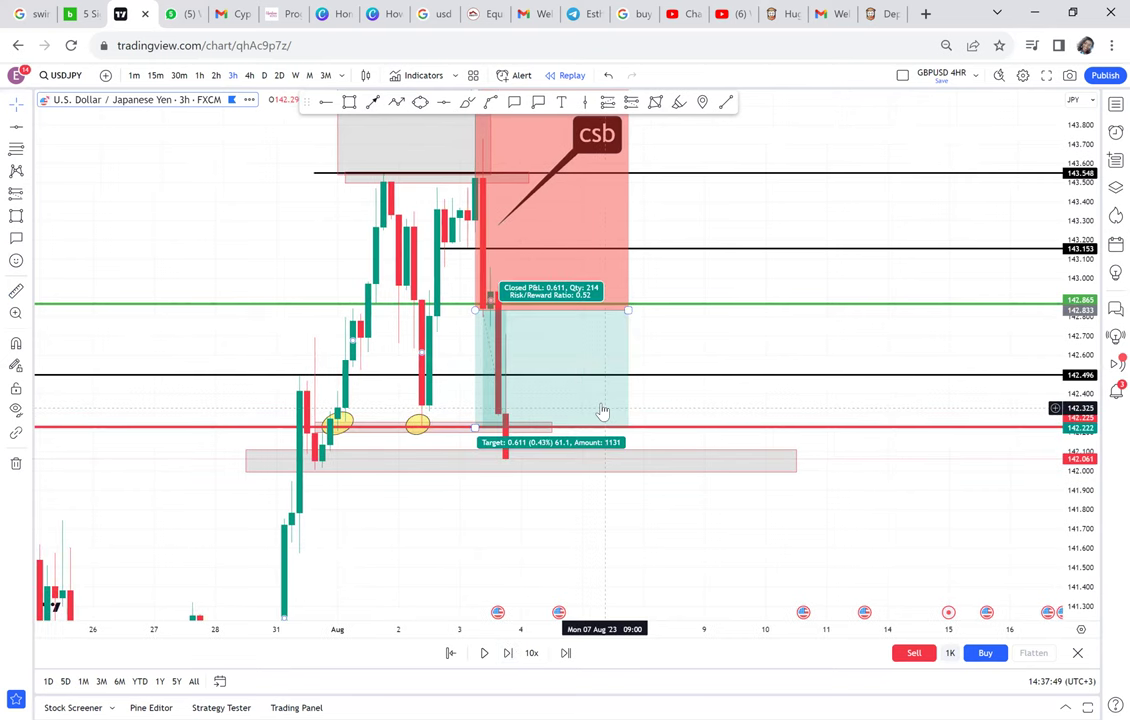